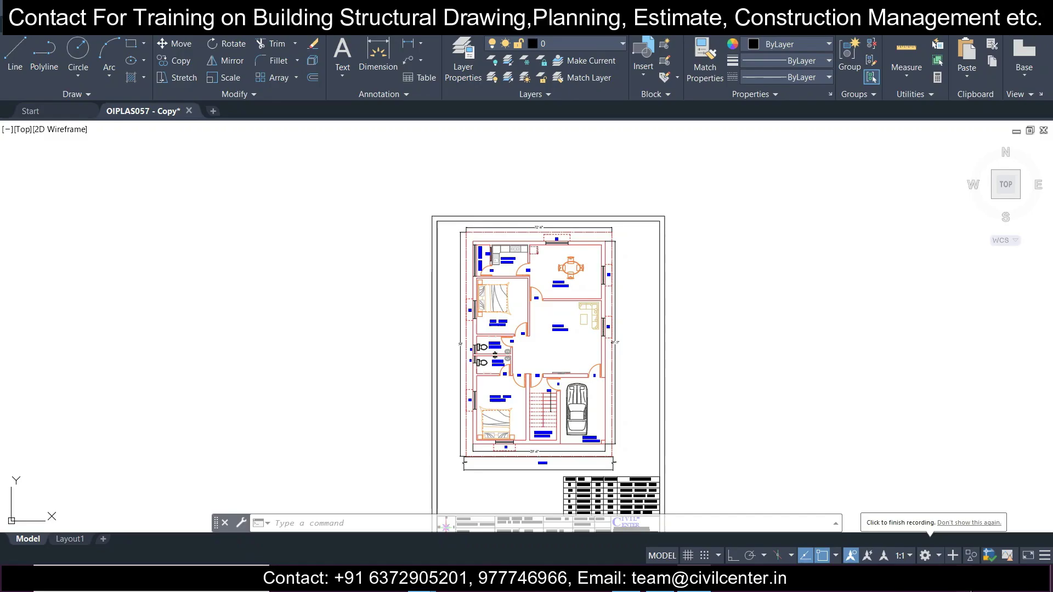
Examine the ground floor plan, from the kitchen and rooms down to the door and window schedule and title block
key("XF86AudioLowerVolume")
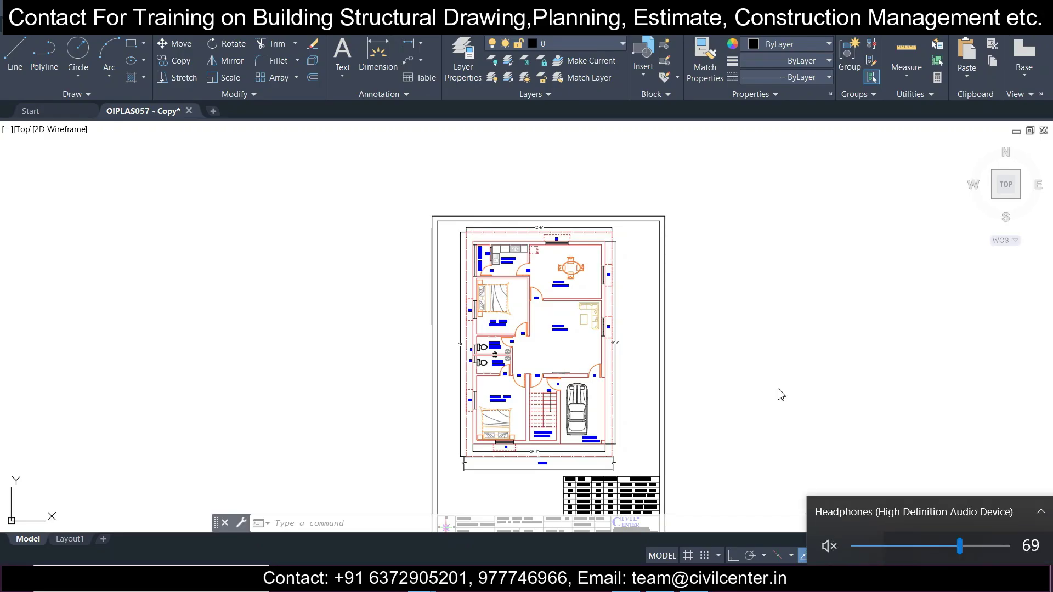
scroll(722, 311, "up", 2)
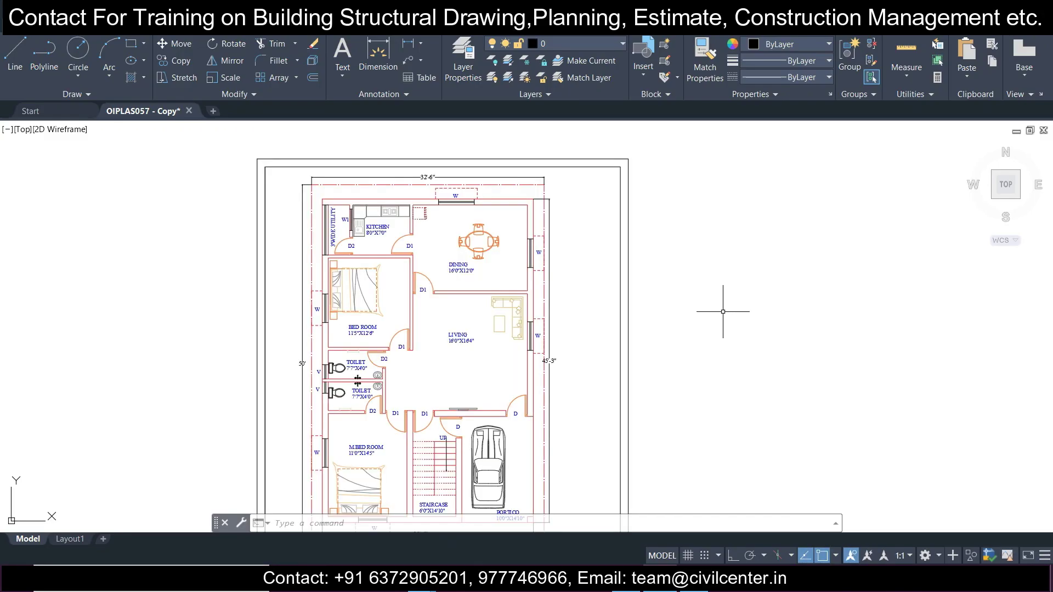
scroll(614, 296, "down", 2)
scroll(458, 246, "up", 4)
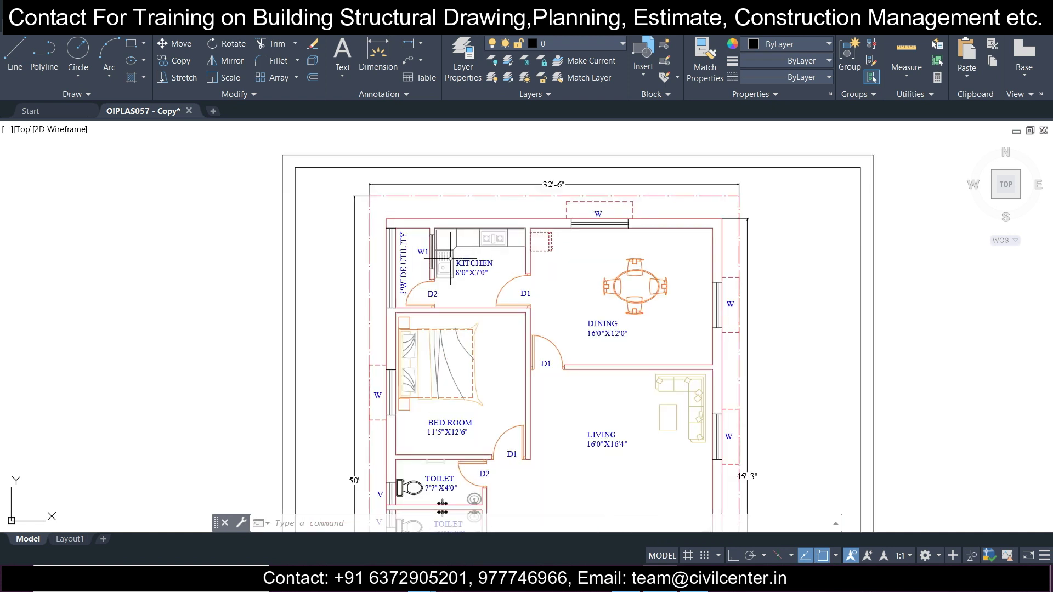
scroll(451, 259, "down", 3)
scroll(454, 269, "up", 5)
scroll(454, 270, "down", 3)
middle_click_drag(362, 483, 345, 282)
scroll(340, 459, "up", 3)
scroll(335, 473, "up", 2)
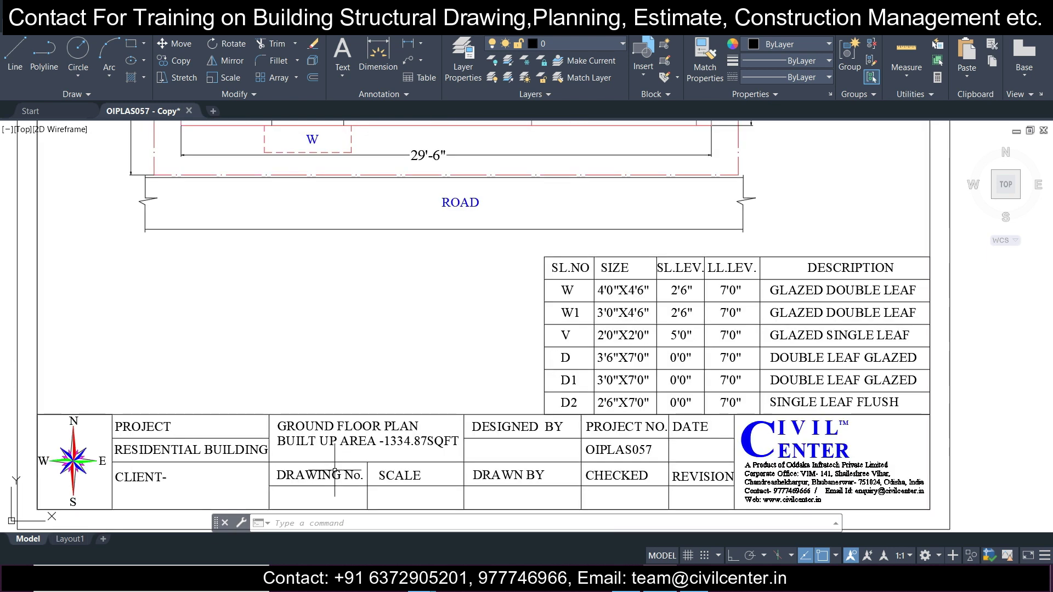
scroll(403, 447, "down", 3)
scroll(510, 346, "up", 4)
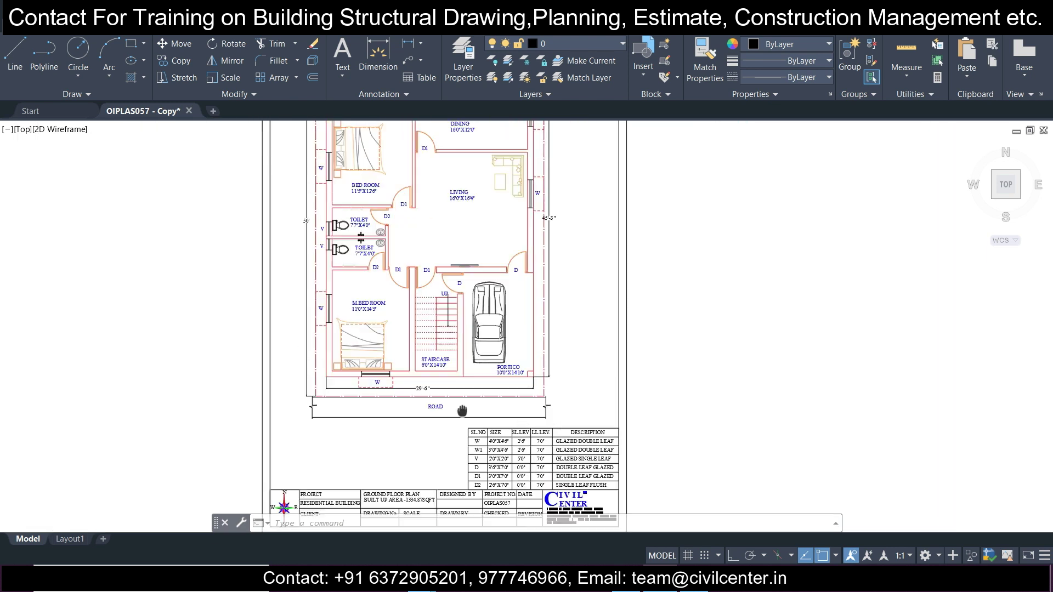
middle_click_drag(519, 311, 516, 346)
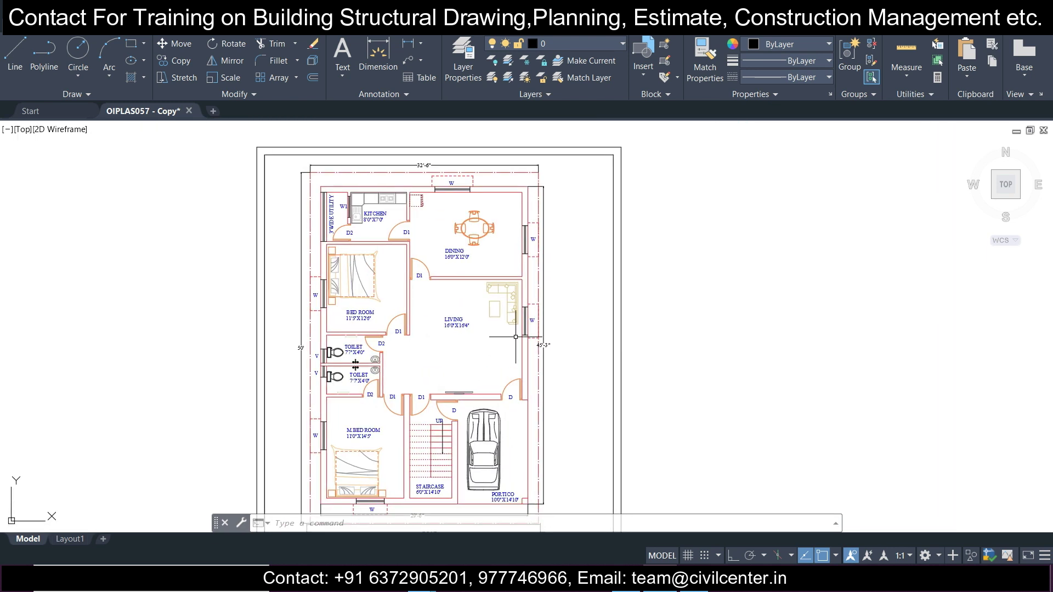
Erase the double sheet border, the title block and the door and window schedule around the floor plan
middle_click_drag(479, 144, 474, 191)
scroll(273, 218, "up", 4)
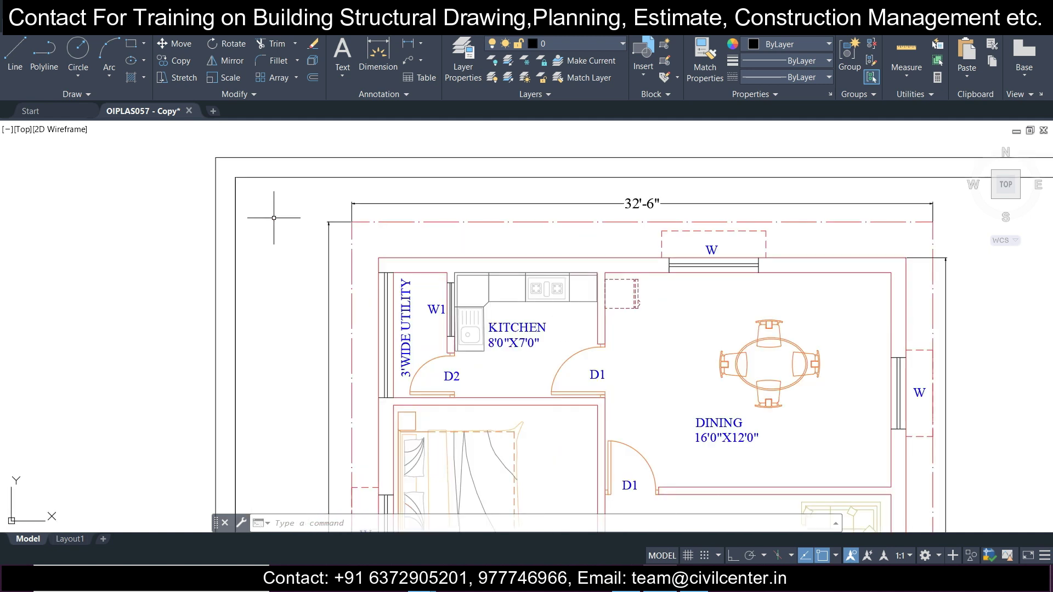
left_click(278, 201)
left_click(188, 134)
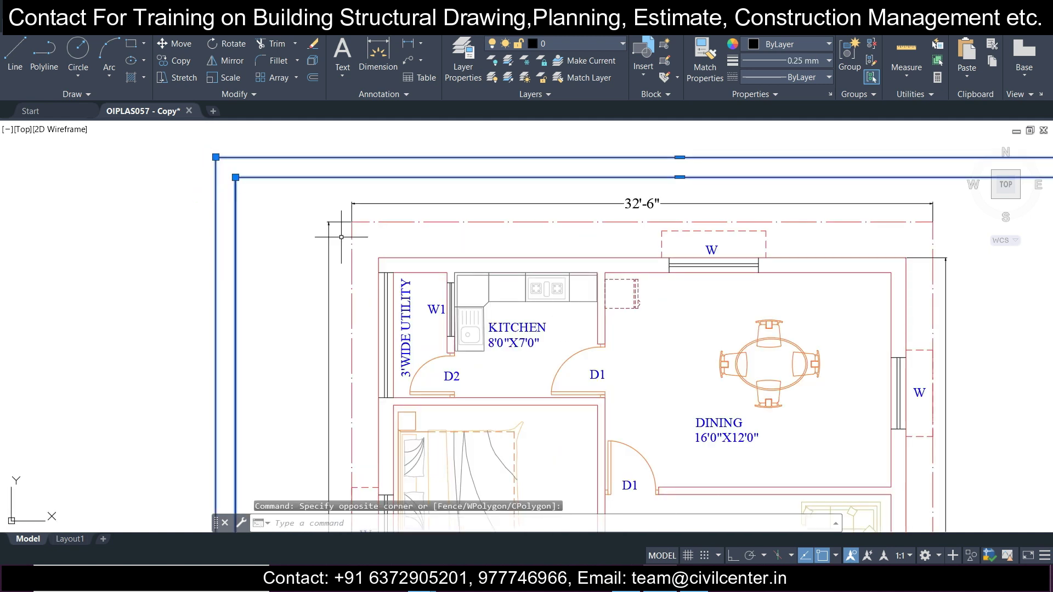
scroll(338, 237, "down", 6)
middle_click_drag(399, 393, 379, 183)
left_click(237, 268)
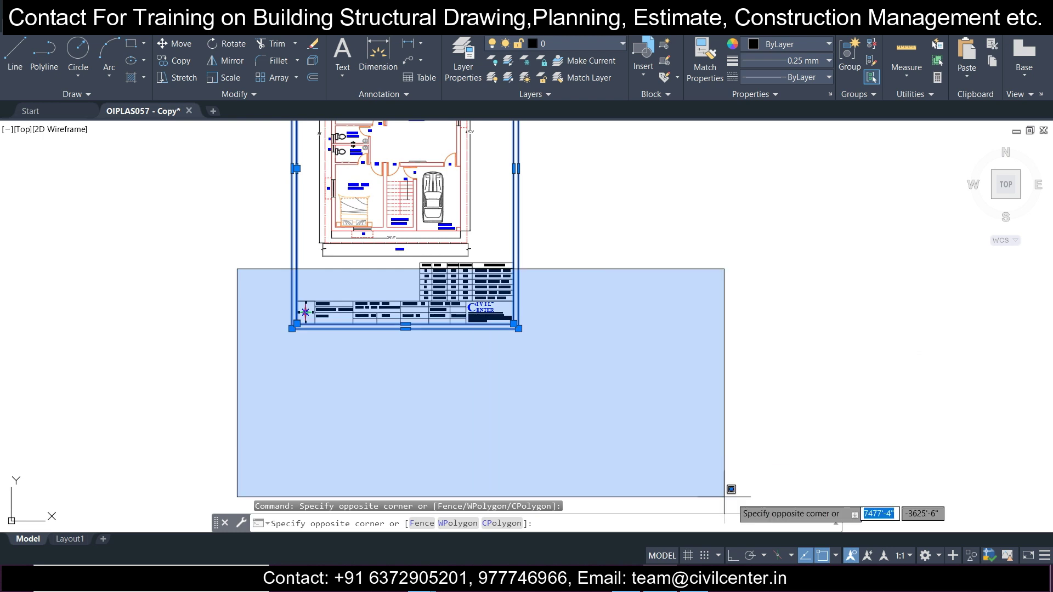
left_click(715, 453)
left_click(413, 261)
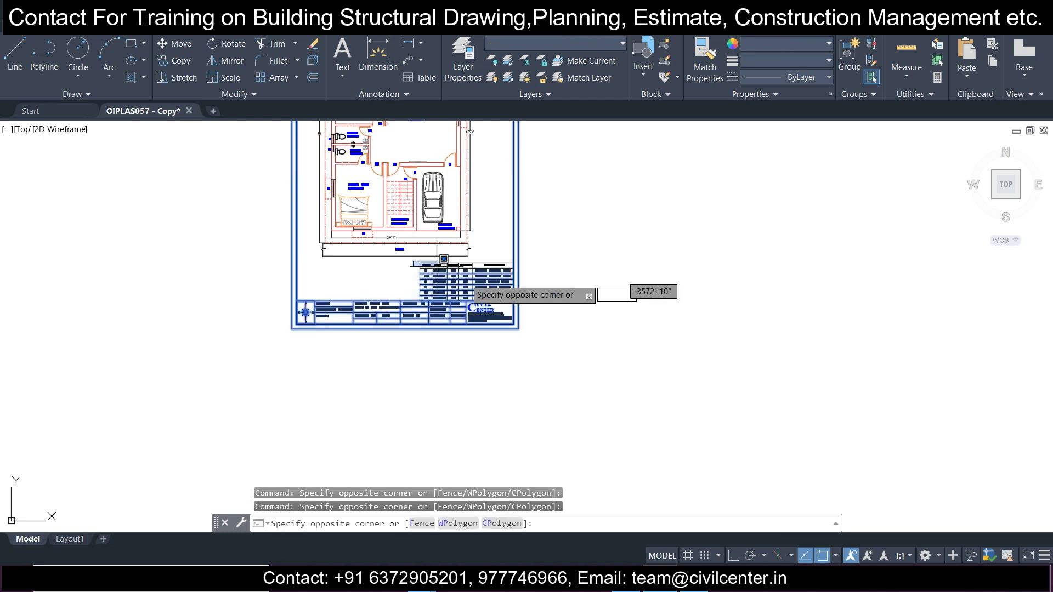
left_click(568, 370)
key("Delete")
Erase the road's lower line and ROAD label, the 32'-6" and 50' dimensions, and the upper and left plot boundary lines
middle_click_drag(411, 164, 472, 346)
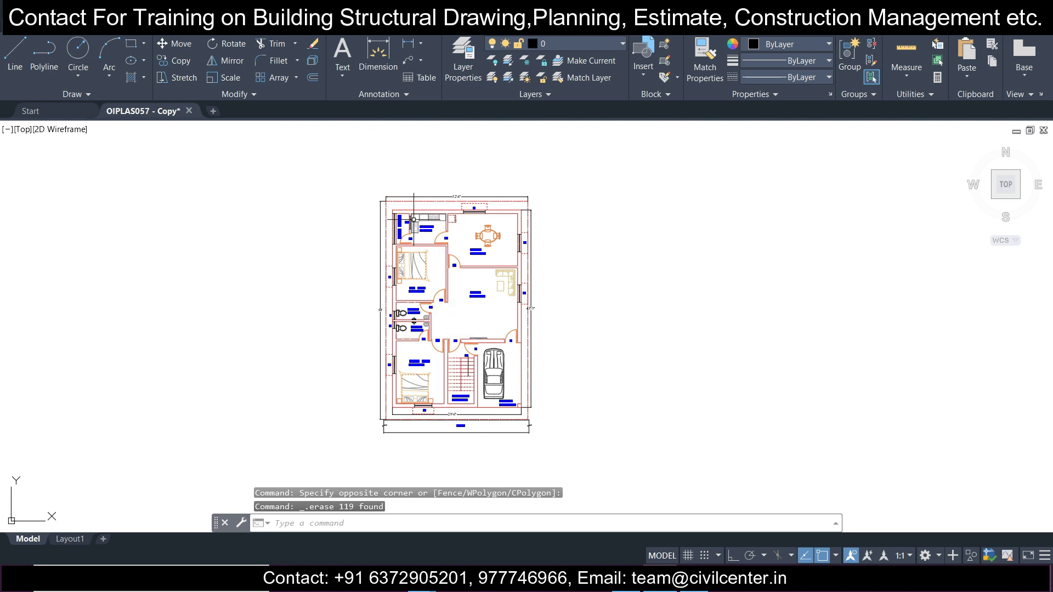
left_click(510, 459)
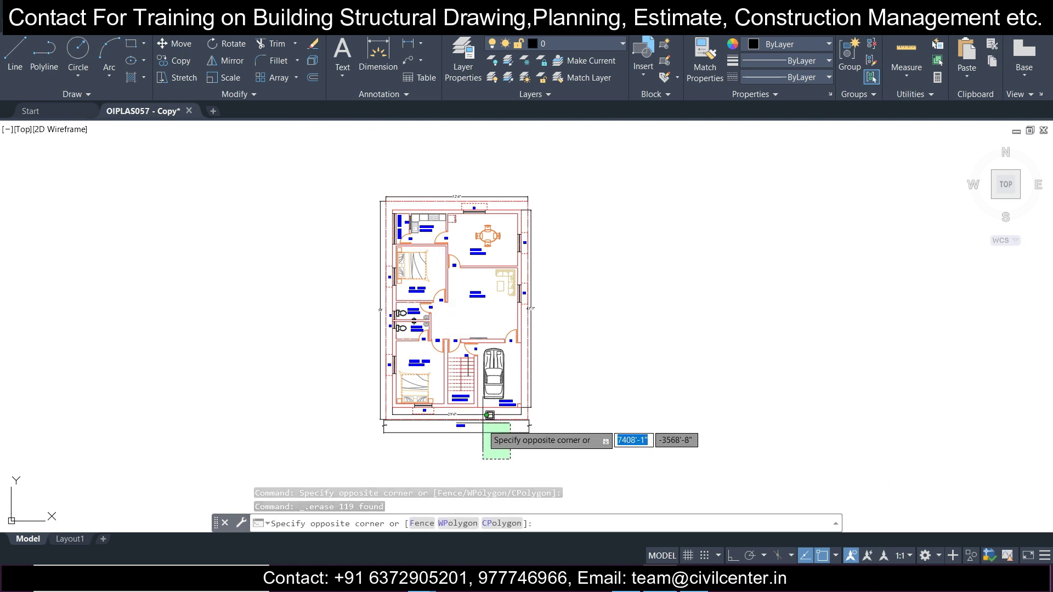
scroll(468, 433, "up", 4)
left_click(415, 414)
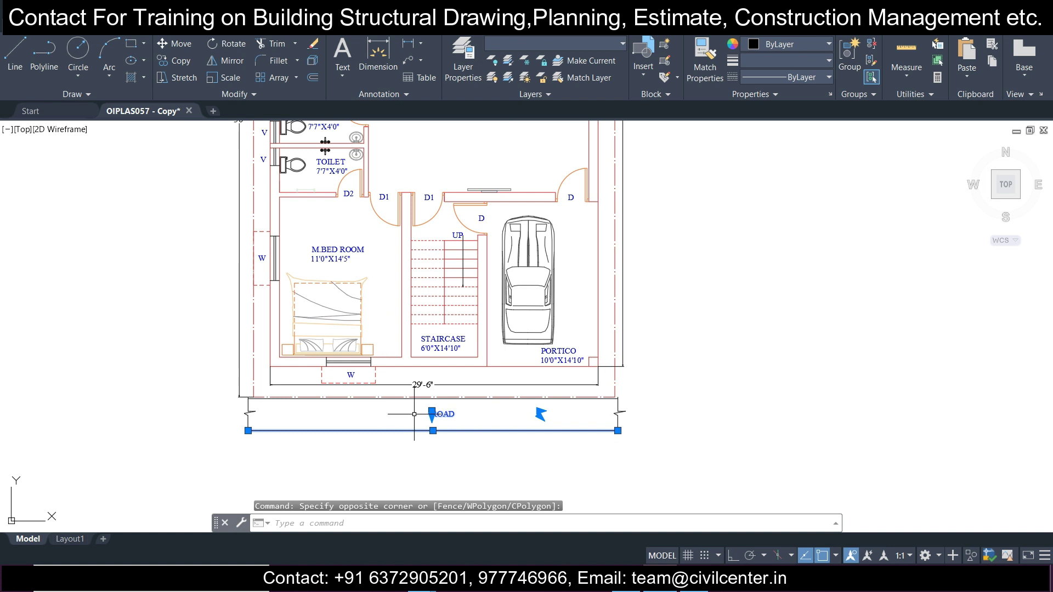
scroll(416, 272, "down", 5)
scroll(415, 273, "up", 5)
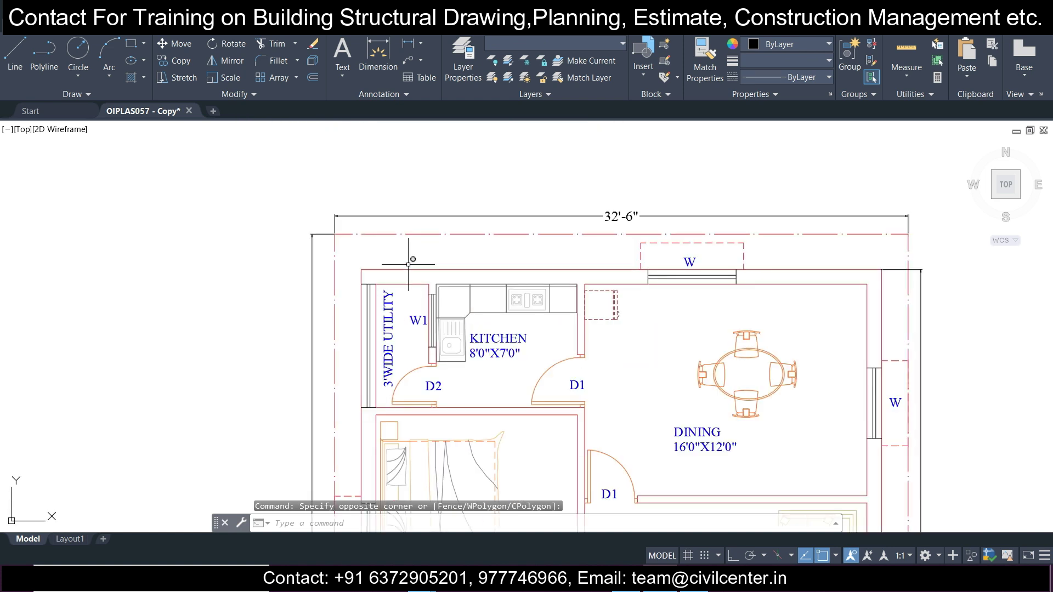
left_click(361, 246)
left_click(274, 181)
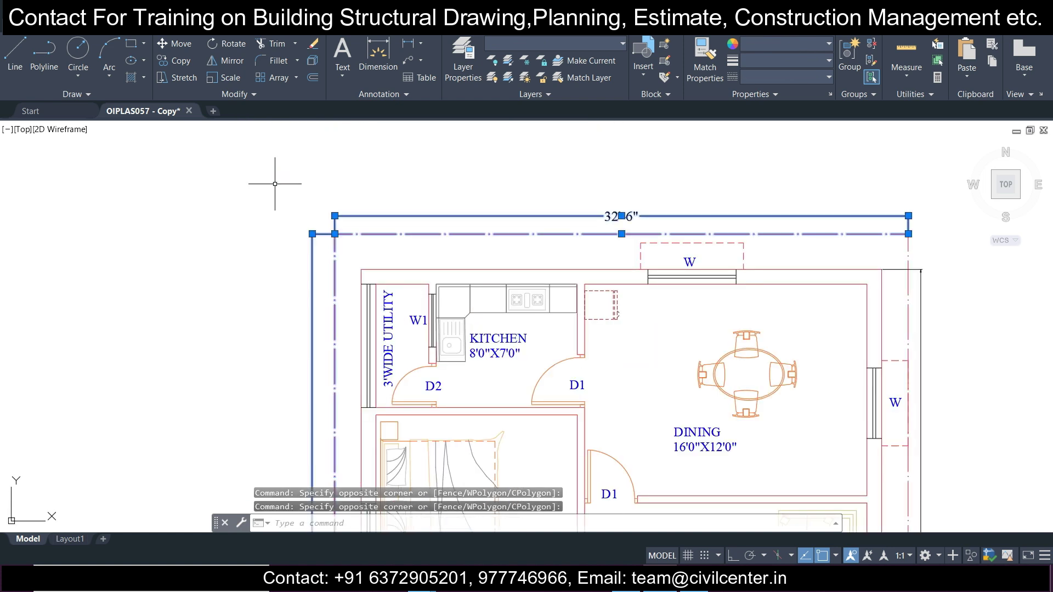
key("Delete")
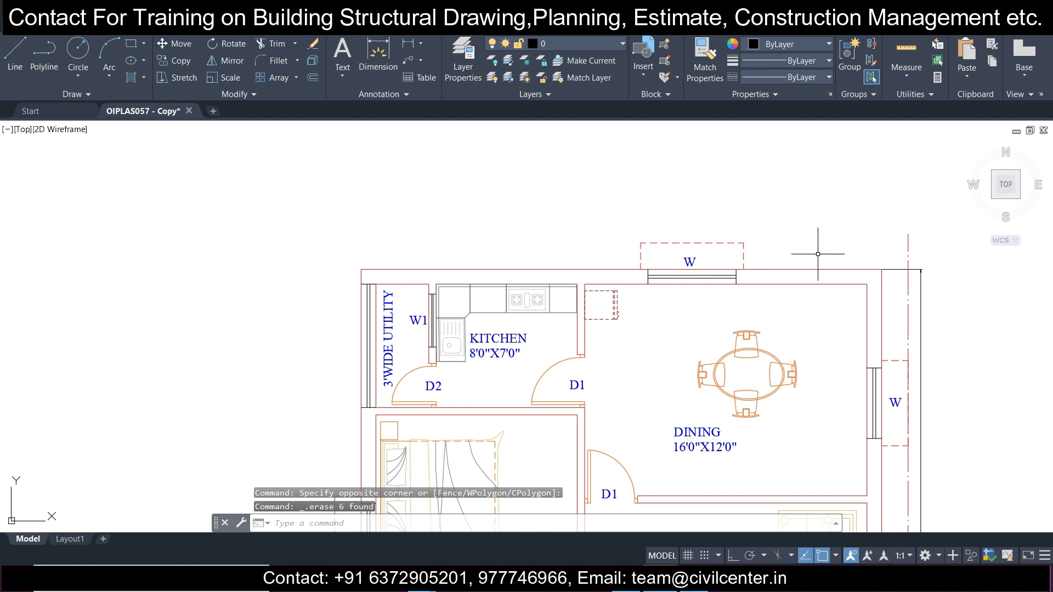
Erase the plot boundary line and the 45'-3" dimension along the right side of the plan
left_click(919, 249)
left_click(839, 197)
scroll(904, 258, "down", 3)
mouse_move(935, 305)
middle_mouse_down()
mouse_move(758, 307)
mouse_move(667, 162)
middle_mouse_up()
scroll(674, 390, "up", 2)
left_click(694, 379)
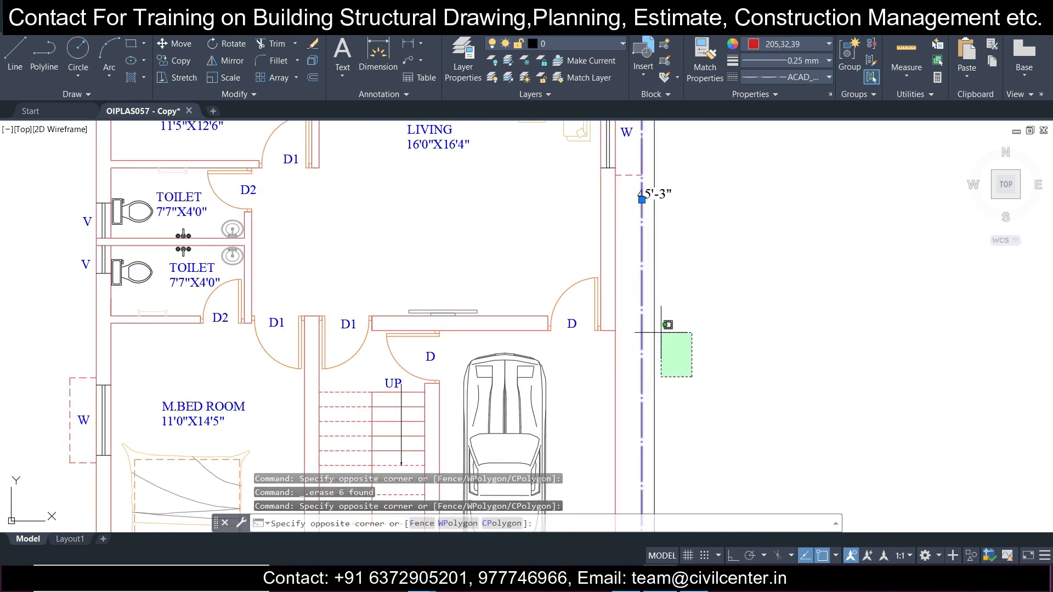
left_click(630, 290)
key("Delete")
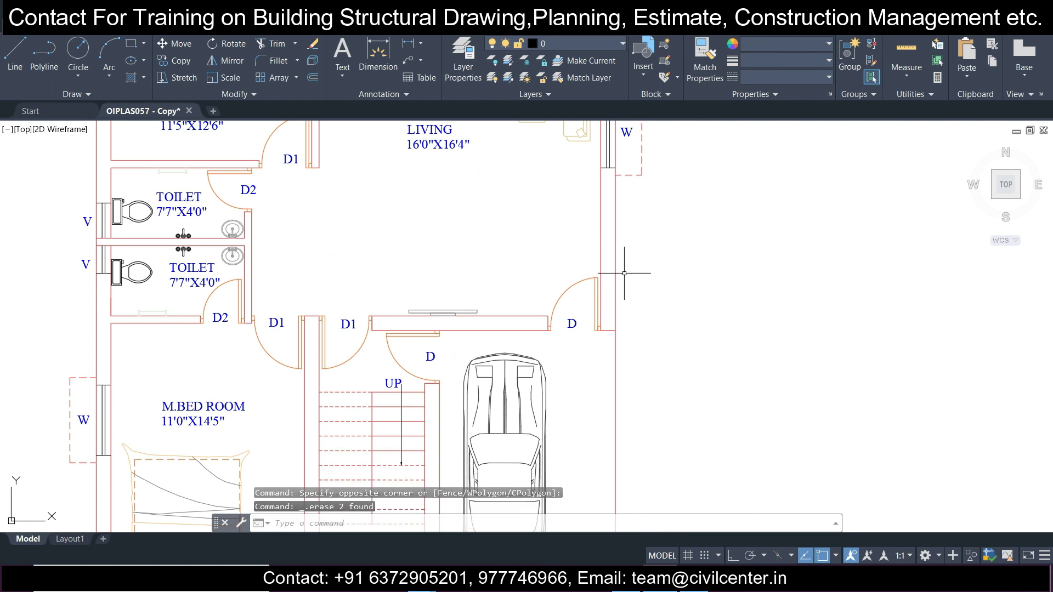
Erase the remaining road and plot boundary lines below the plan, along with the 29'-6" dimension
scroll(648, 270, "down", 4)
scroll(602, 421, "up", 5)
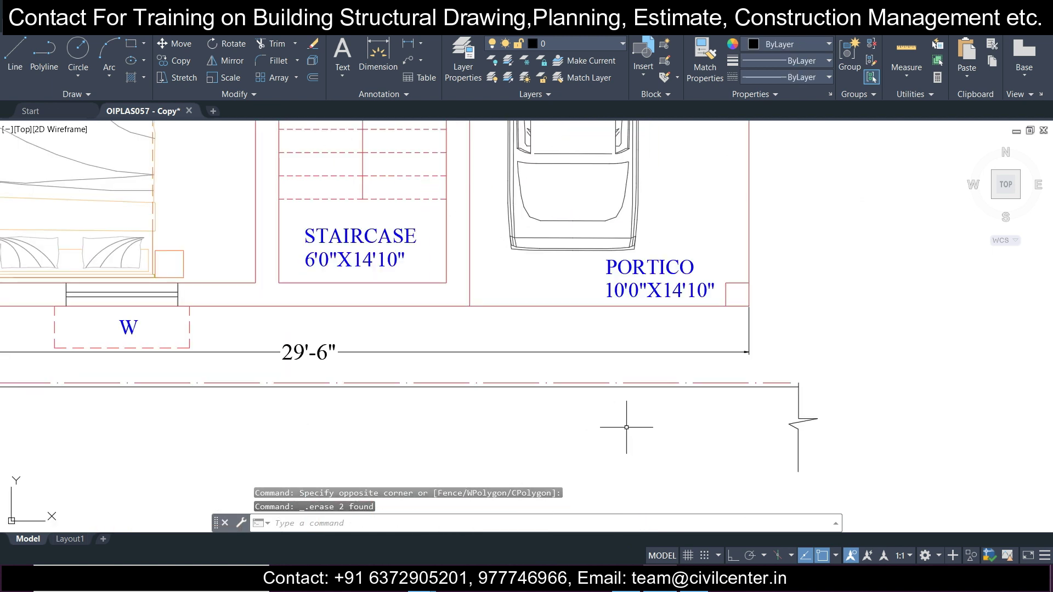
scroll(591, 400, "down", 4)
left_click(278, 387)
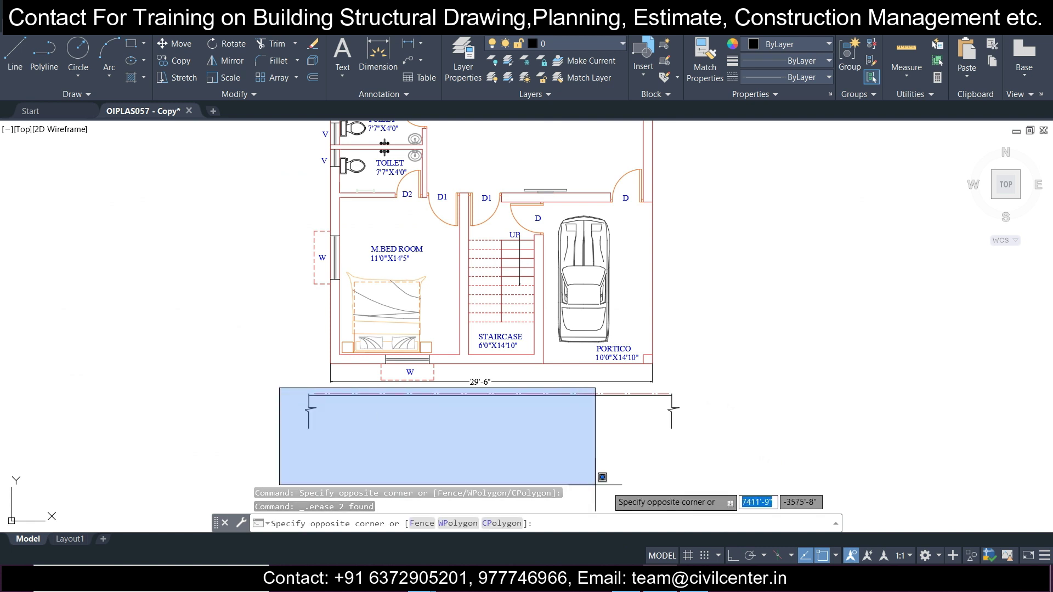
left_click(791, 482)
key("Delete")
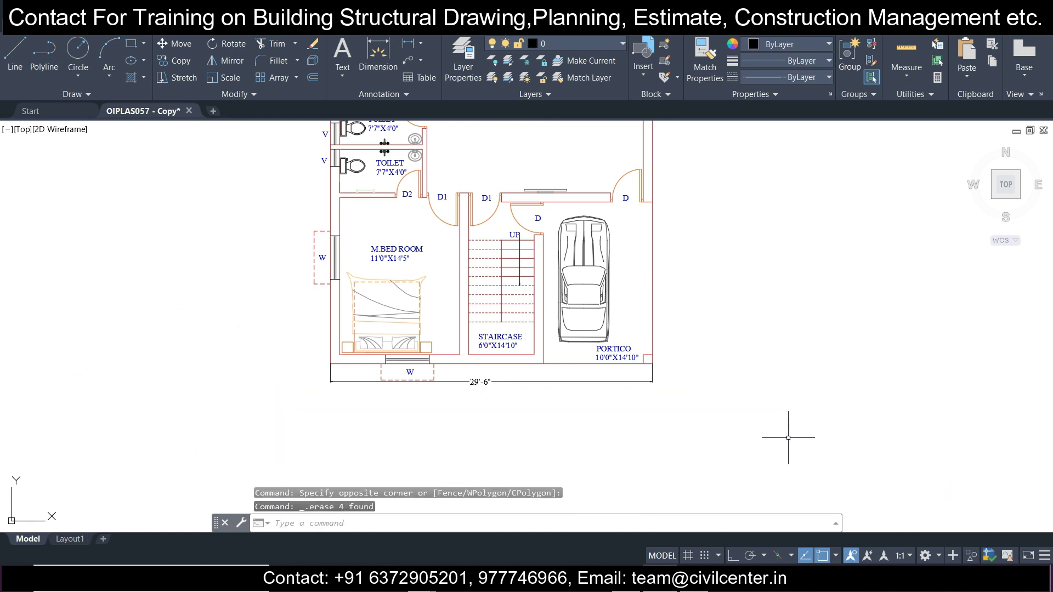
left_click(677, 408)
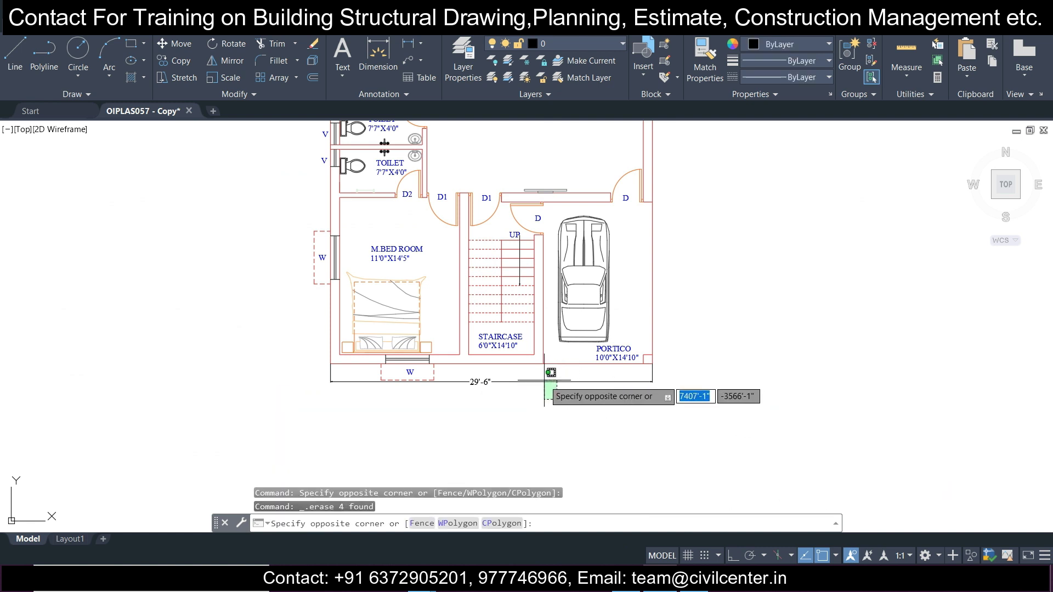
left_click(519, 355)
key("Delete")
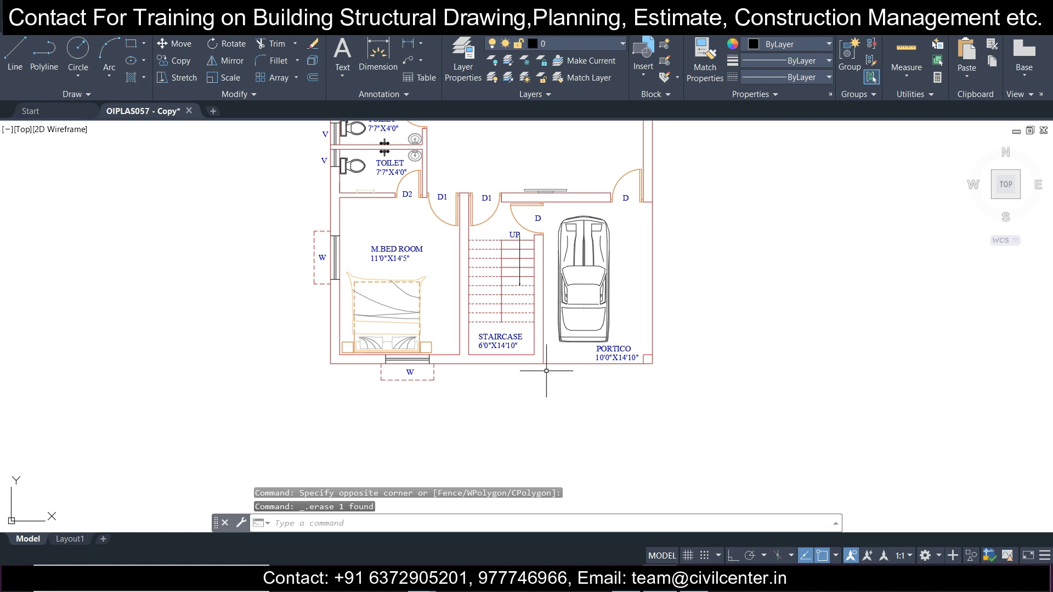
Erase the windows in the dining room's upper and right walls, including their W labels and dashed sunshade outlines
scroll(545, 365, "down", 3)
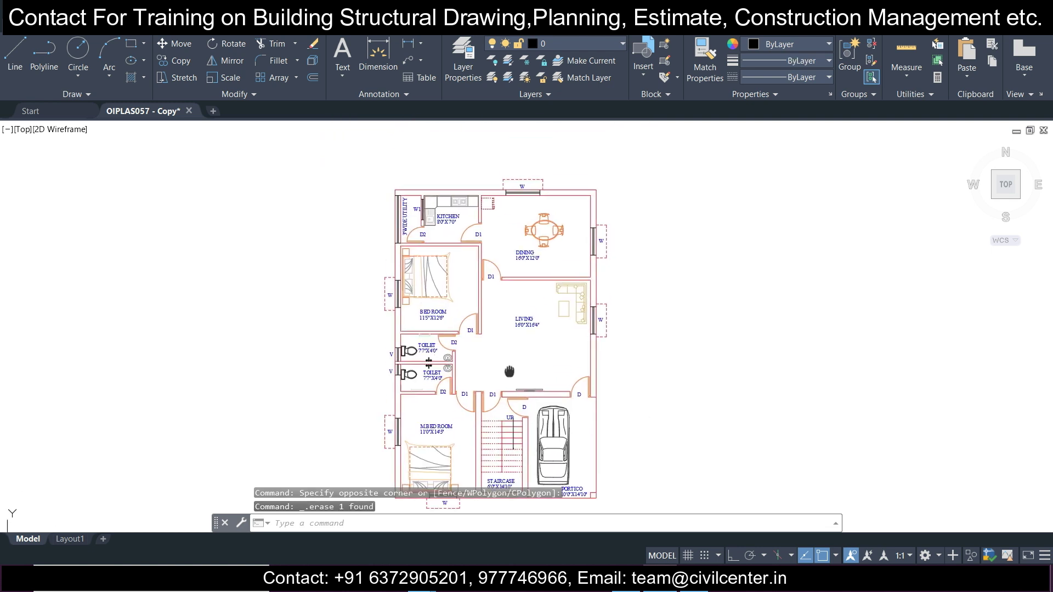
scroll(479, 223, "up", 4)
scroll(470, 160, "down", 2)
middle_click_drag(551, 349, 552, 275)
scroll(554, 253, "down", 4)
scroll(554, 252, "up", 2)
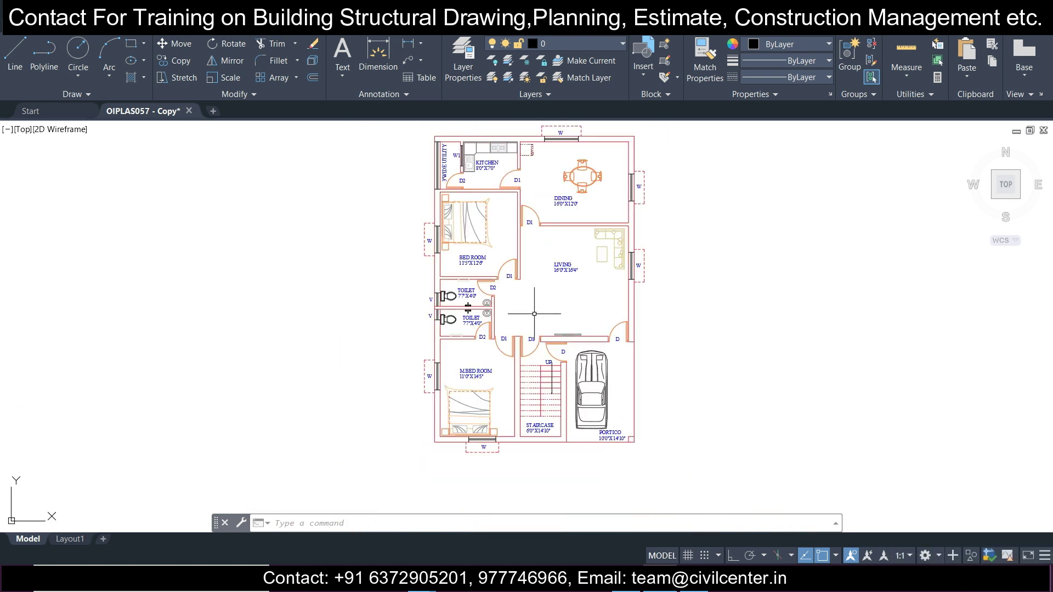
scroll(403, 229, "up", 2)
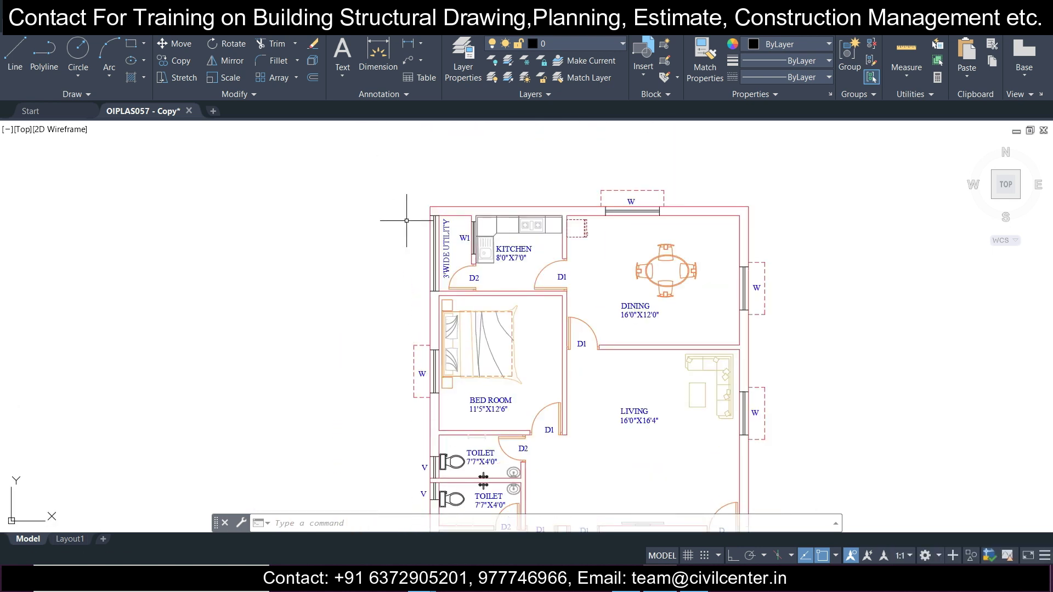
scroll(597, 195, "up", 5)
left_click(570, 169)
left_click(770, 280)
scroll(734, 266, "down", 5)
left_click(788, 286)
left_click(874, 371)
middle_click_drag(848, 362, 629, 188)
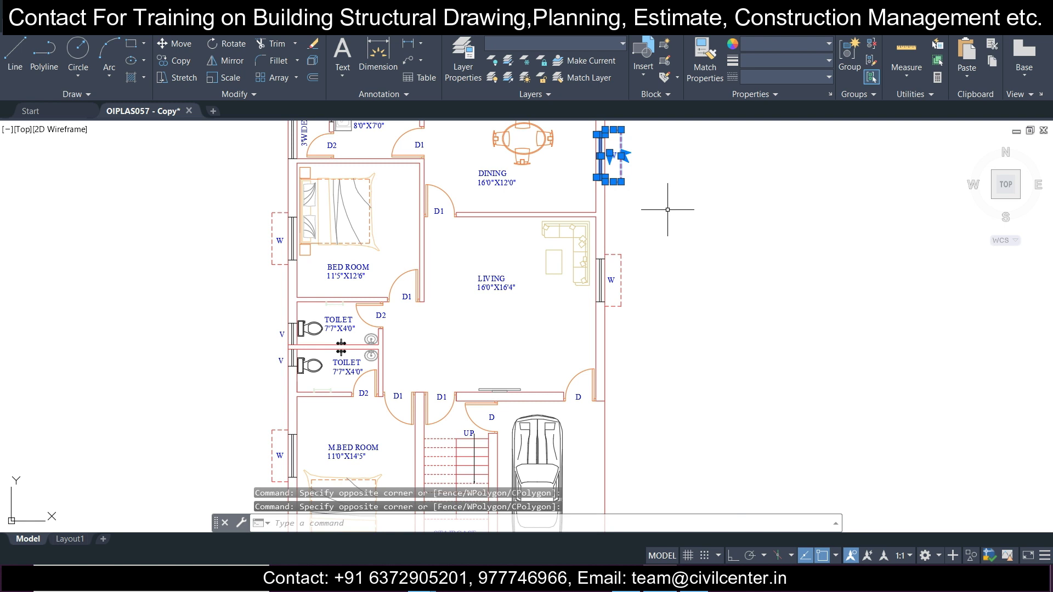
key("Delete")
Erase the living room sofa set and the bed and room label in the upper bedroom
scroll(591, 245, "up", 2)
left_click(564, 343)
left_click(479, 224)
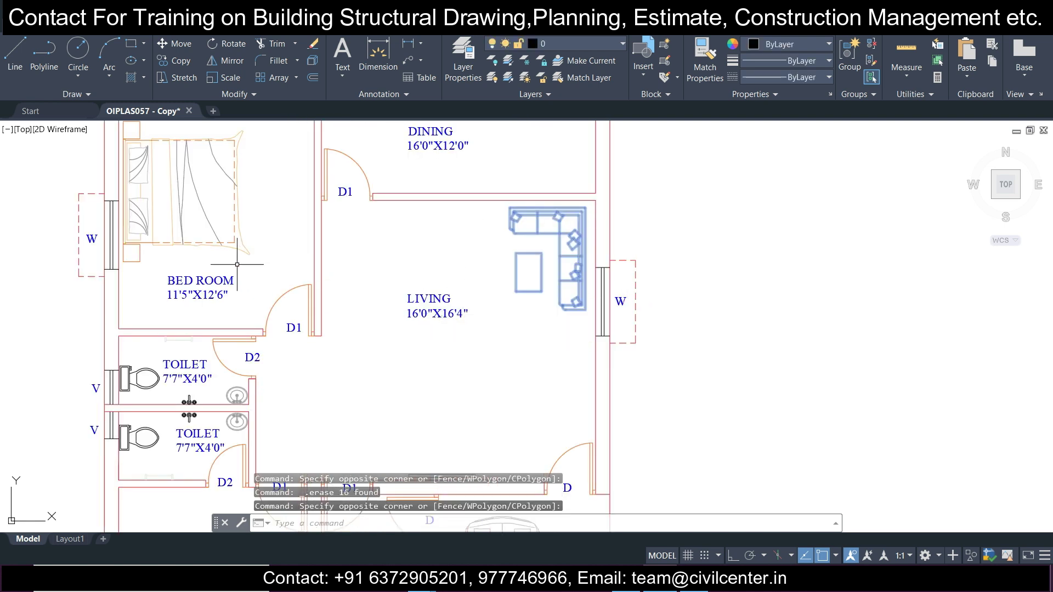
left_click(244, 296)
left_click(118, 125)
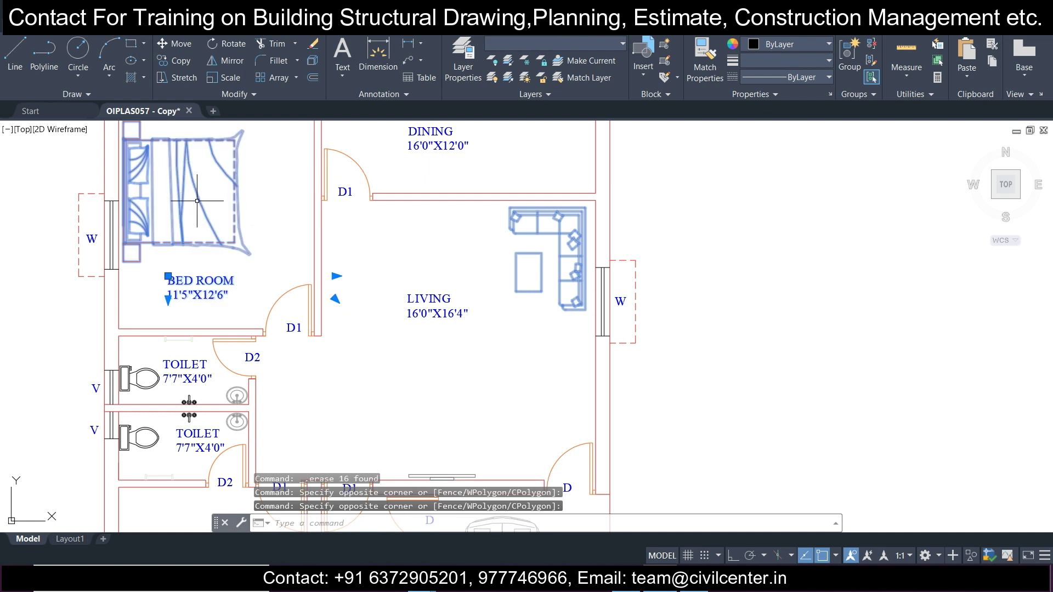
key("Delete")
Select the upper toilet's WC, tap, washbasin and label, extend the selection to all similar objects, and erase them
scroll(252, 279, "down", 3)
scroll(230, 303, "up", 5)
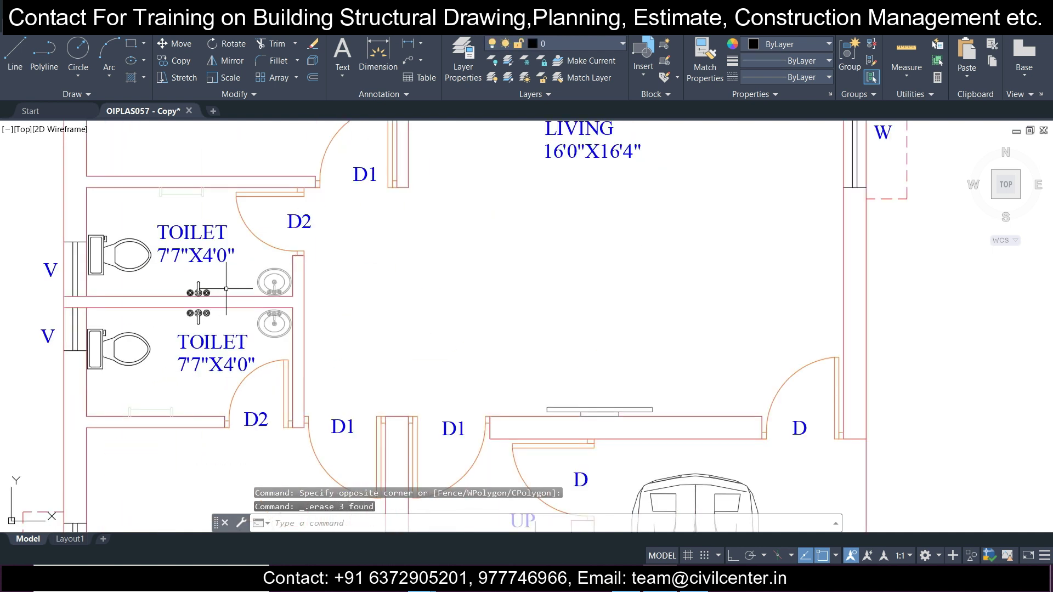
left_click(225, 288)
left_click(92, 208)
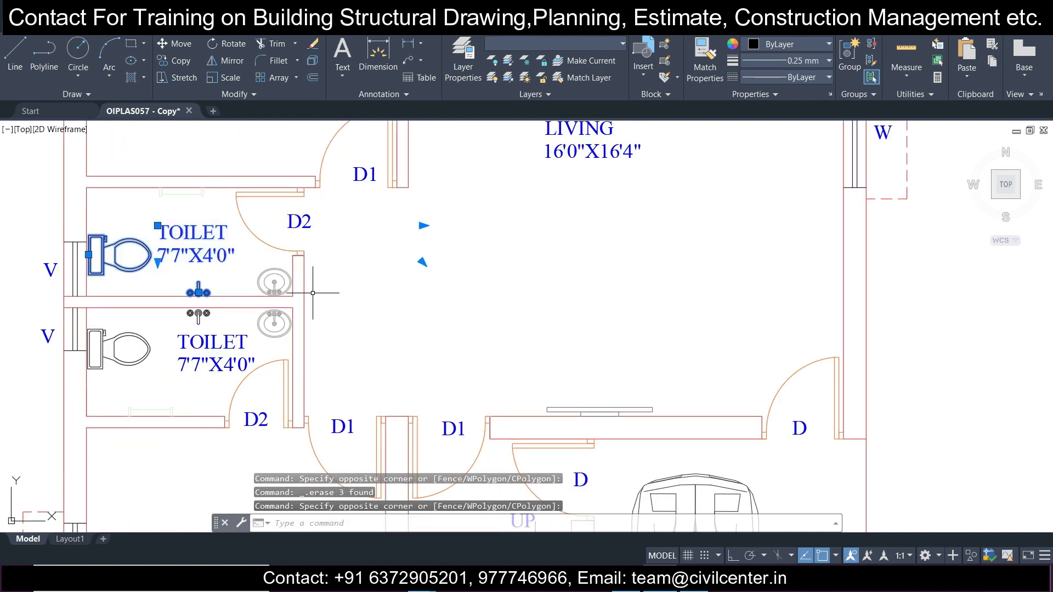
right_click(276, 274)
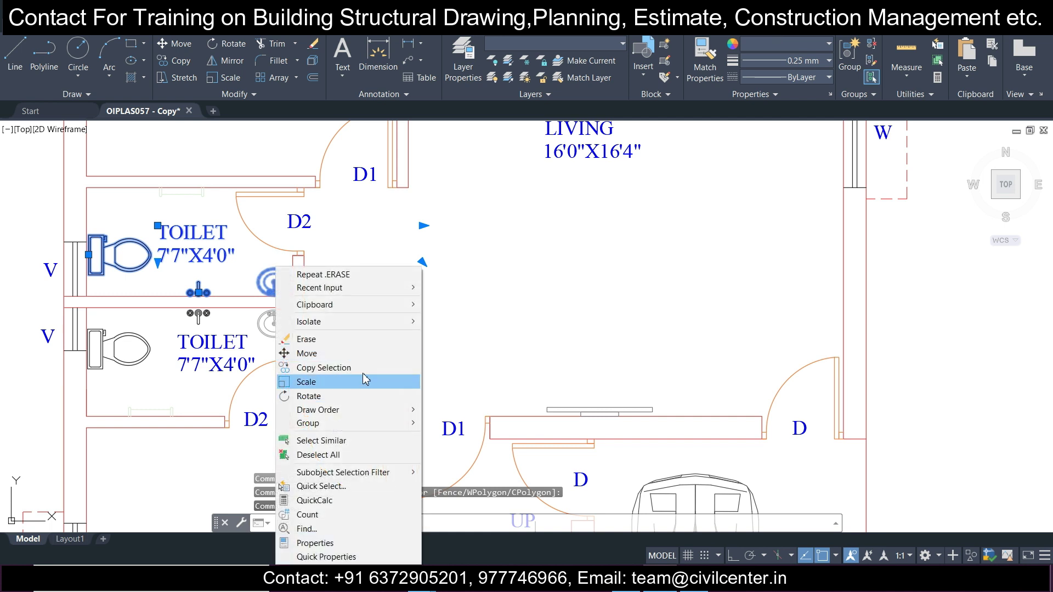
left_click(382, 449)
scroll(396, 356, "down", 5)
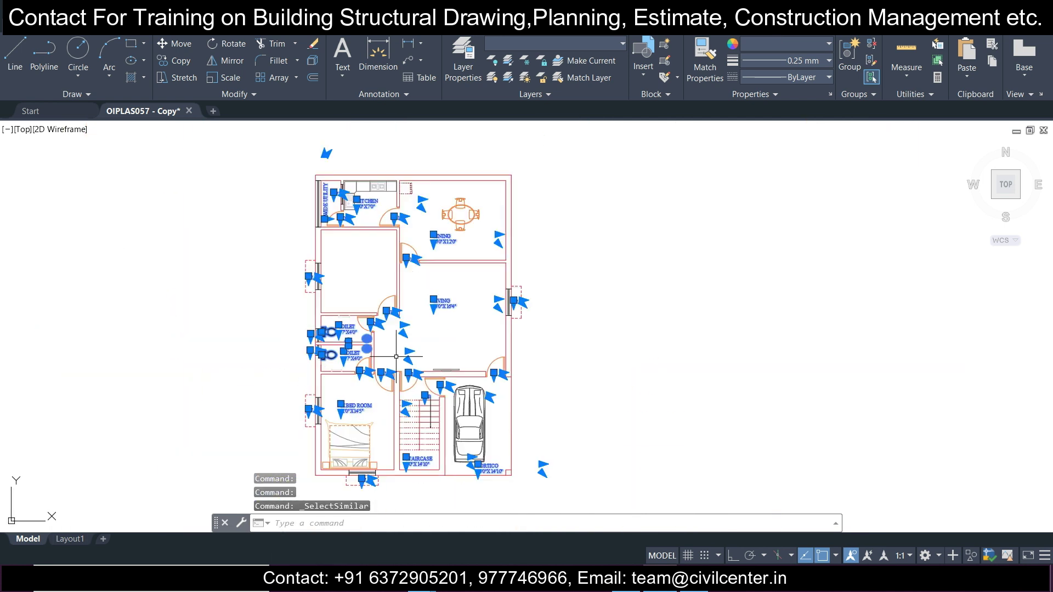
key("Delete")
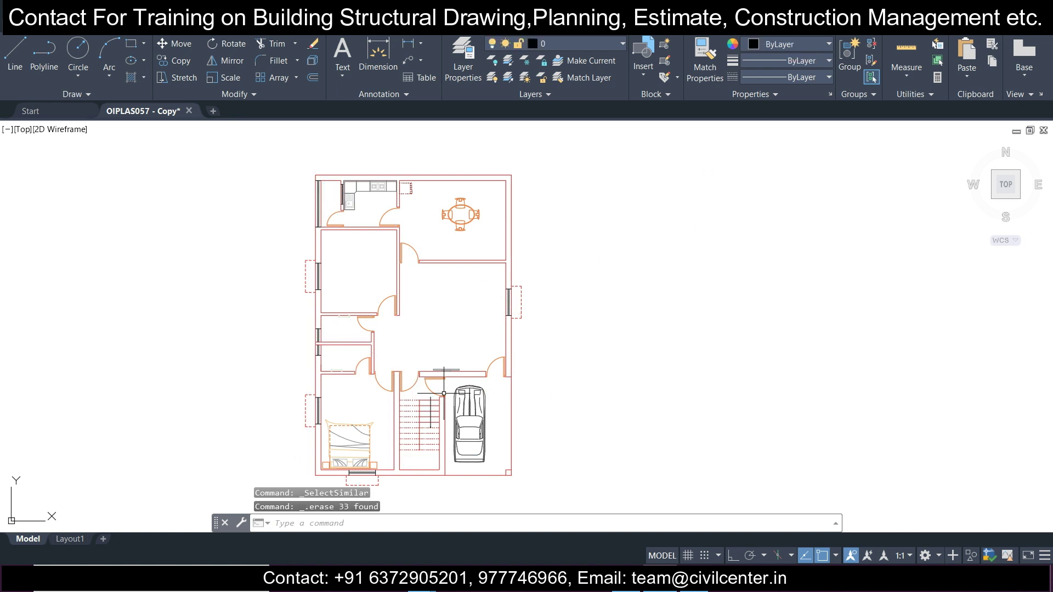
Erase the car from the parking area beside the staircase
left_click(464, 425)
left_click(450, 398)
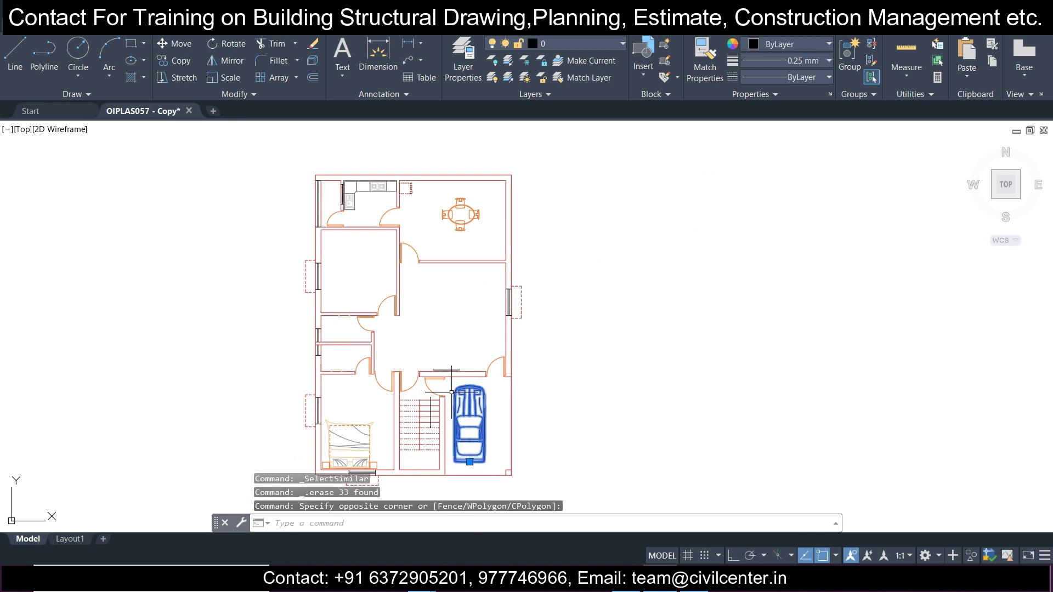
key("Delete")
Erase the bed in the lower bedroom and the kitchen counter with its stove and sink
scroll(370, 443, "up", 2)
left_click(371, 443)
left_click(351, 436)
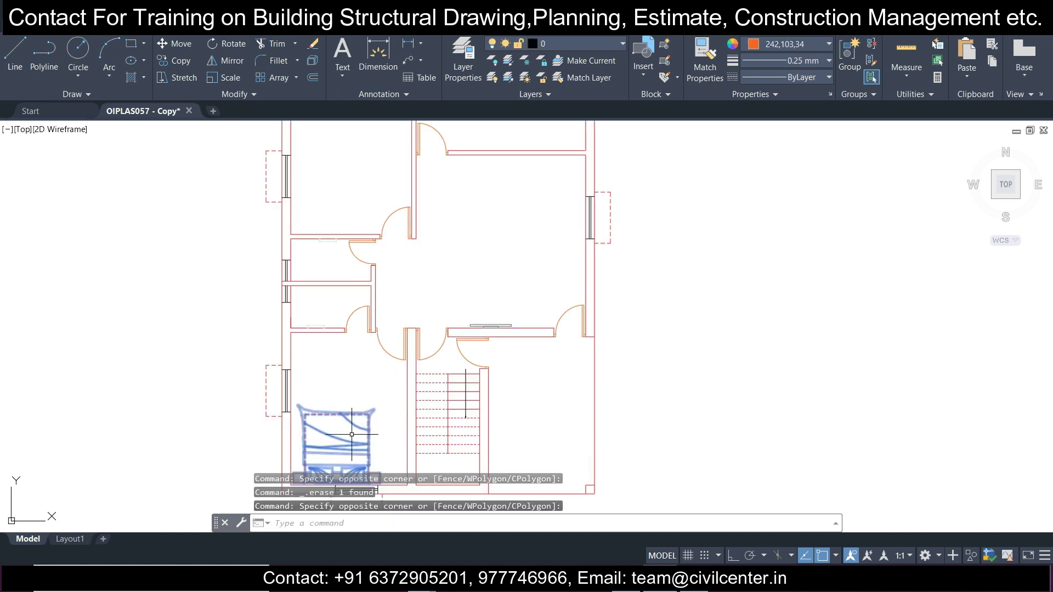
right_click(355, 439)
left_click(400, 330)
scroll(419, 400, "down", 3)
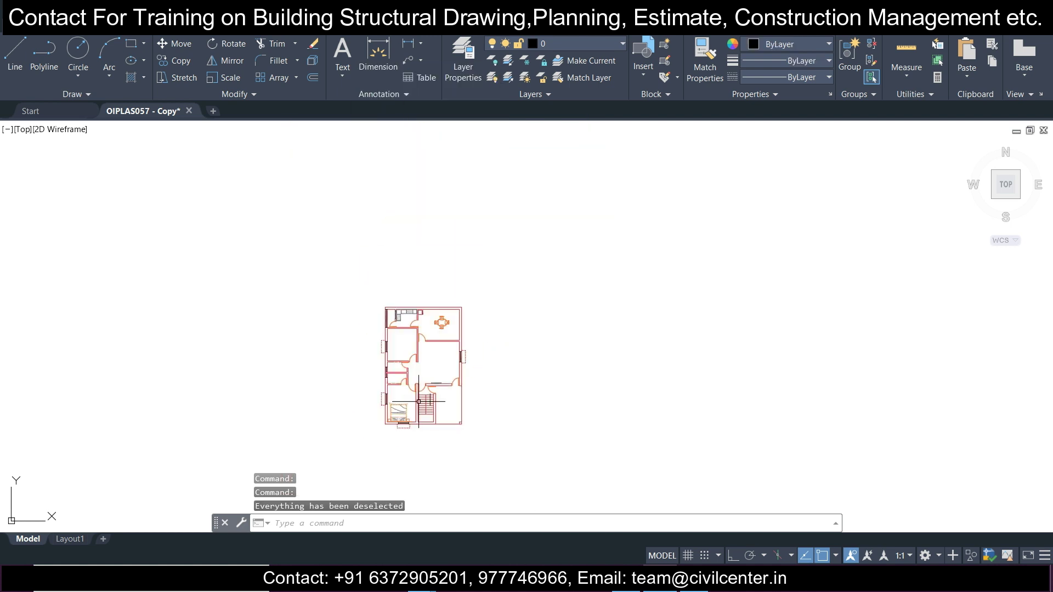
left_click(390, 417)
key("Delete")
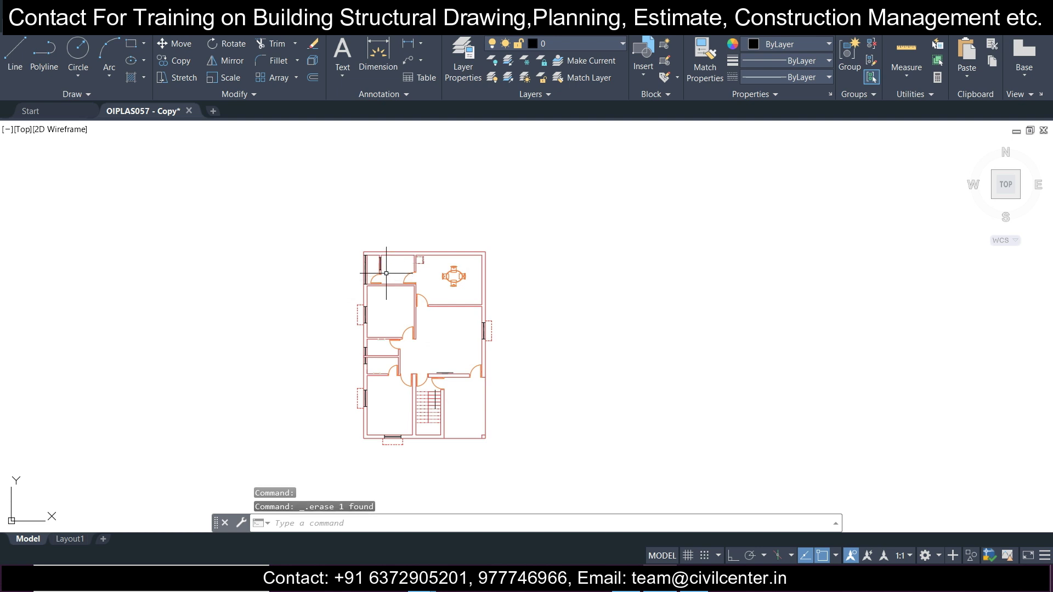
Erase the door of the small room beside the kitchen, and erase the kitchen door together with all doors similar to it
scroll(387, 266, "up", 5)
left_click(361, 296)
left_click(283, 257)
left_click_drag(283, 257, 643, 235)
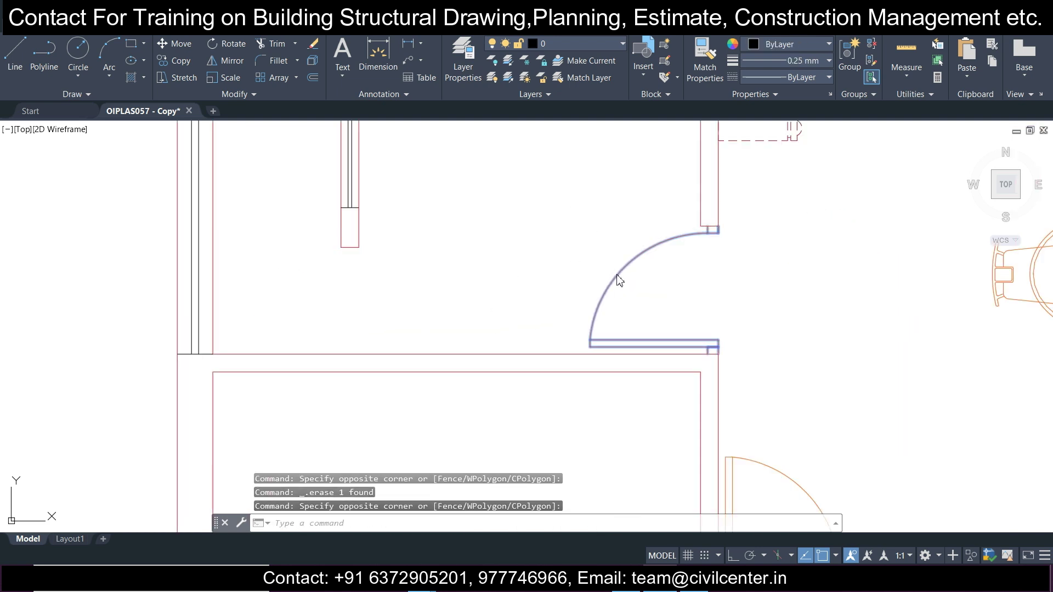
right_click(619, 280)
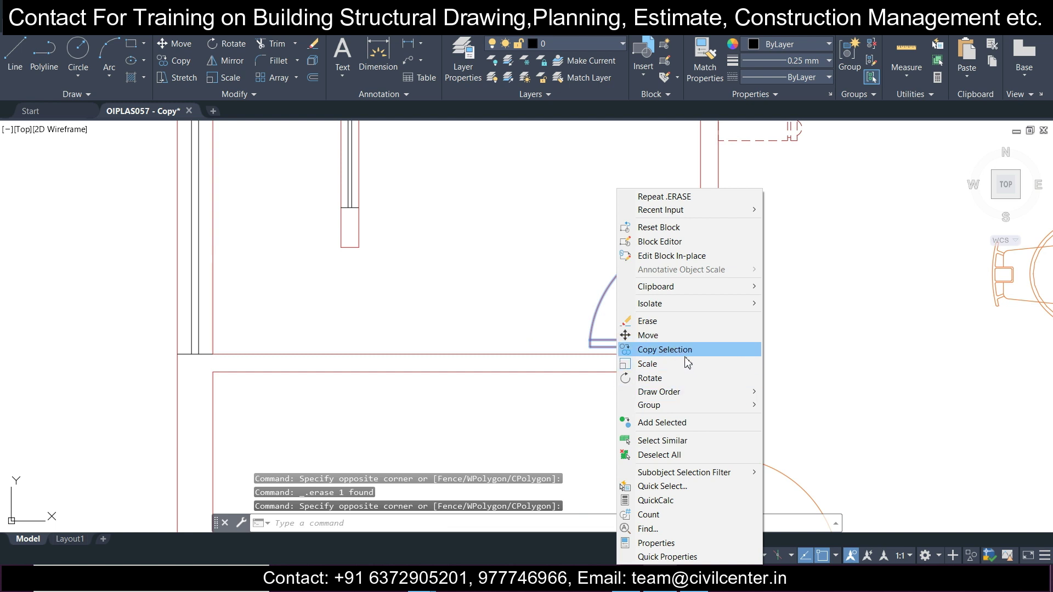
left_click(662, 440)
scroll(503, 271, "down", 8)
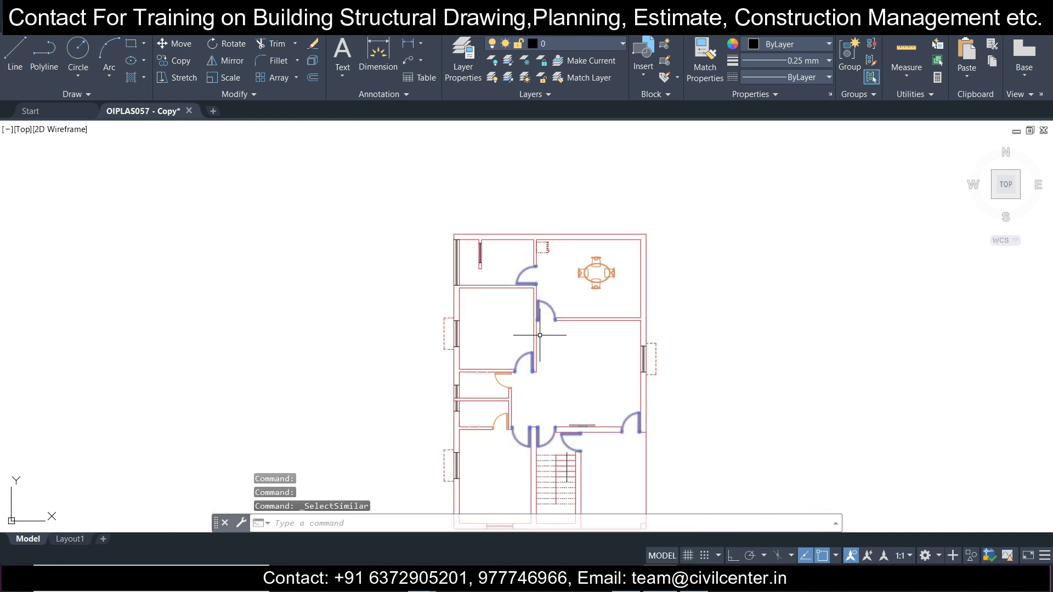
key("Delete")
Select the lower toilet's door, extend the selection to similar doors, and erase both toilet doors
scroll(521, 407, "up", 6)
left_click(417, 401)
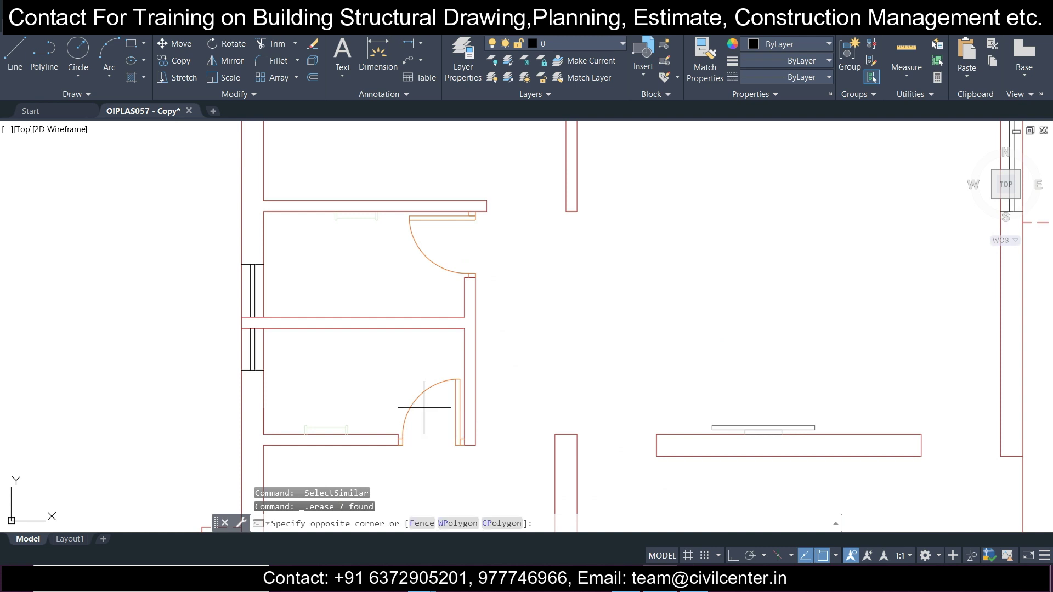
left_click(421, 387)
right_click(420, 394)
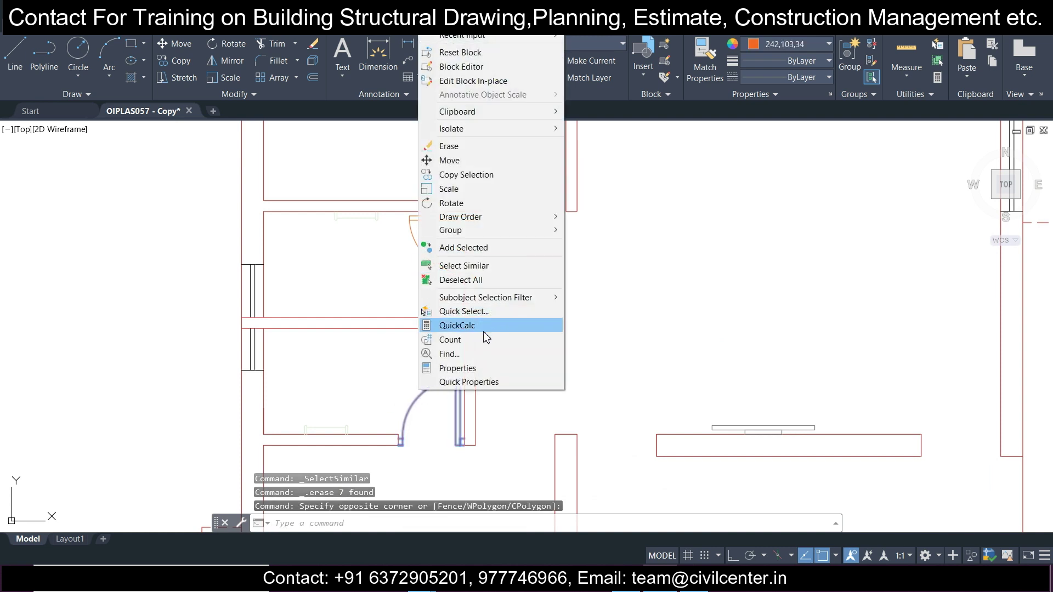
left_click(464, 265)
scroll(511, 353, "down", 6)
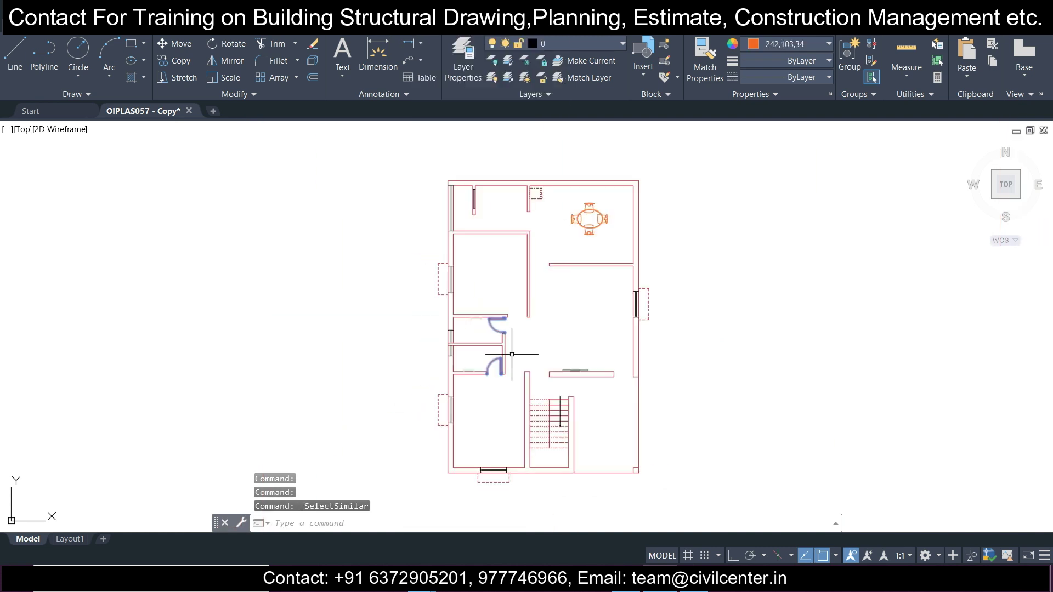
key("Delete")
Erase the window in the living room's outer right wall along with its dashed sunshade outline
scroll(671, 305, "up", 4)
left_click(541, 249)
left_click(637, 329)
key("Delete")
scroll(674, 340, "down", 5)
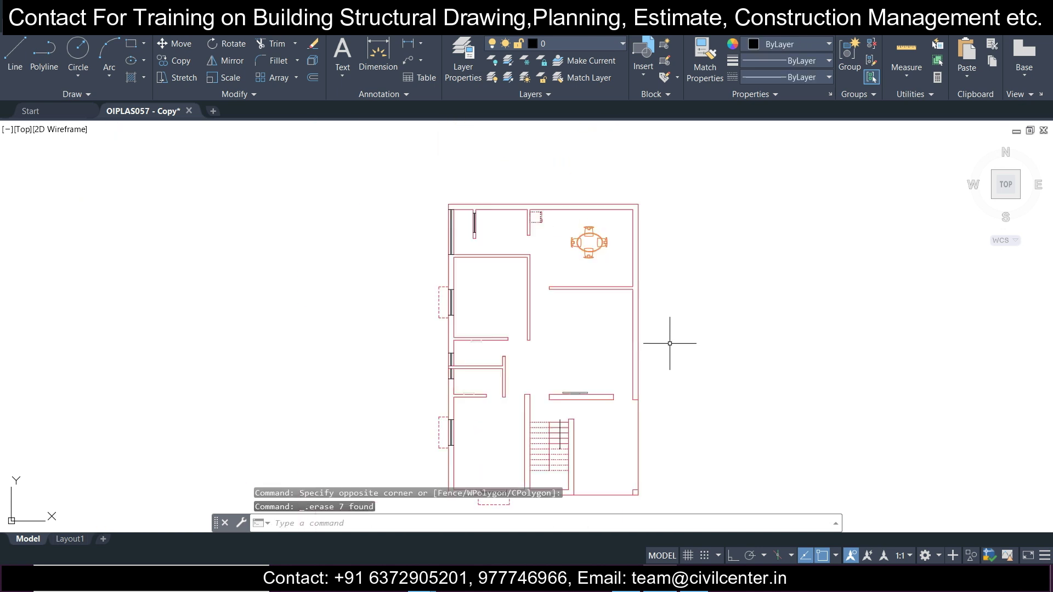
Erase the dining table set and the dashed appliance outline beside the kitchen wall in the dining room
scroll(639, 301, "up", 3)
left_click(668, 325)
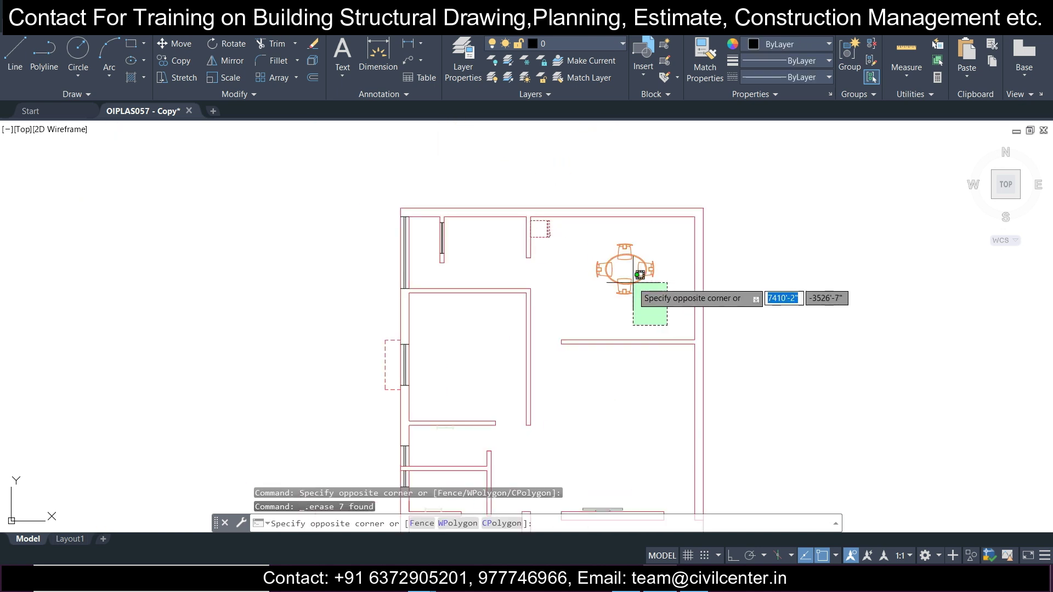
left_click(562, 228)
key("Delete")
scroll(559, 229, "up", 6)
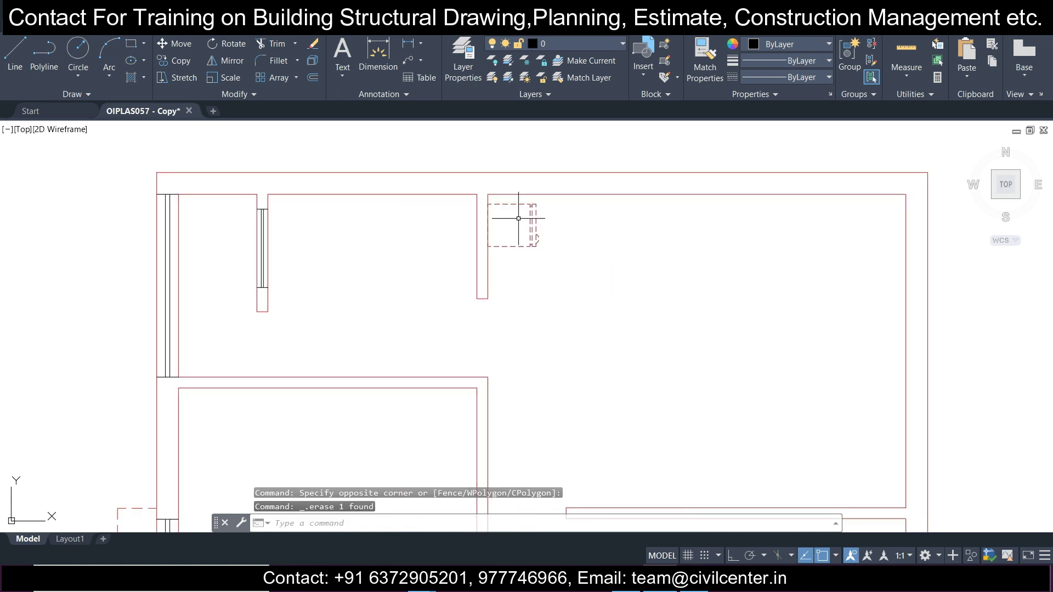
left_click(493, 189)
left_click(689, 349)
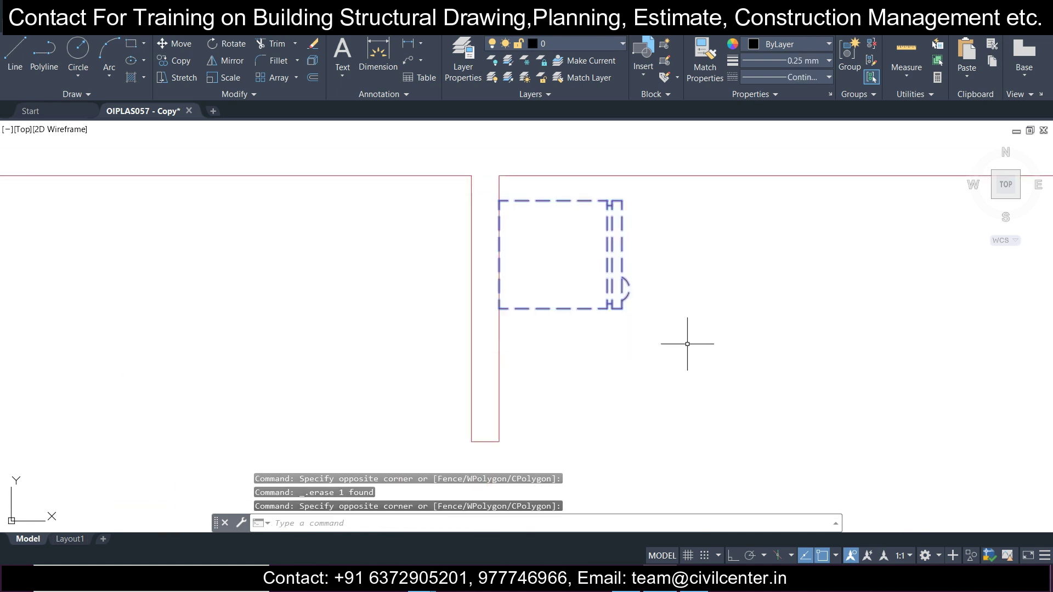
key("Delete")
Try to erase the long outer-wall window beside the kitchen together with the inner wall line, and undo the erasure
scroll(480, 357, "down", 6)
middle_click_drag(470, 347, 477, 354)
scroll(442, 306, "up", 7)
left_click(394, 315)
scroll(446, 357, "down", 5)
scroll(529, 463, "up", 5)
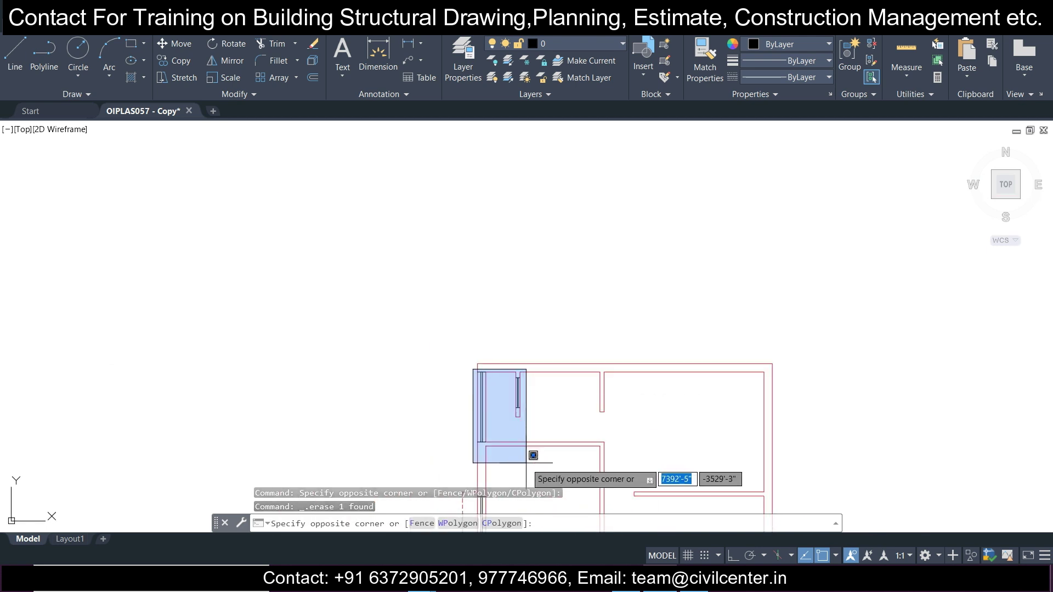
left_click(475, 441)
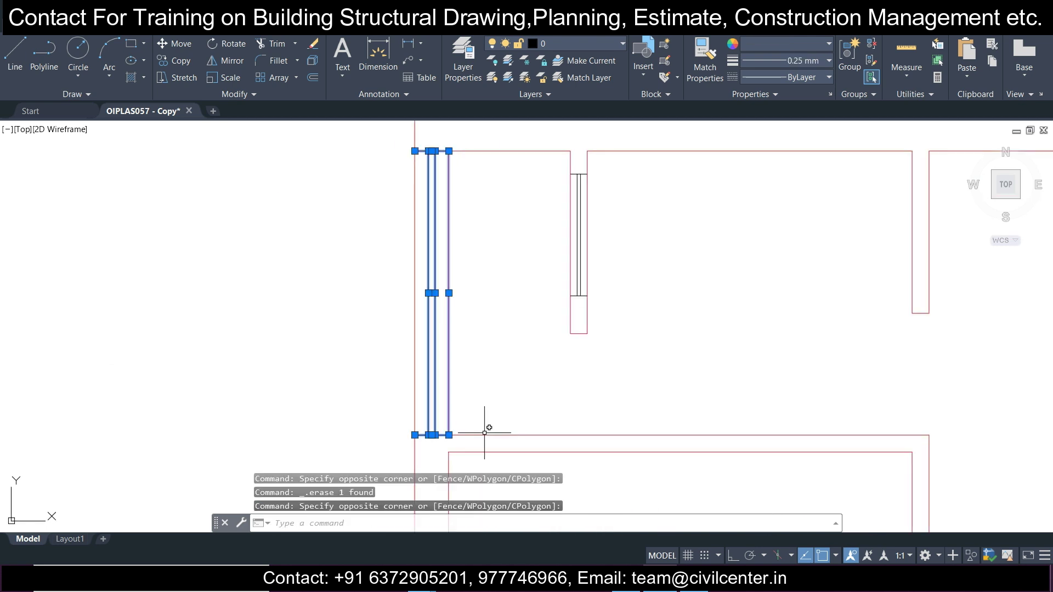
key("Delete")
key("ctrl+z")
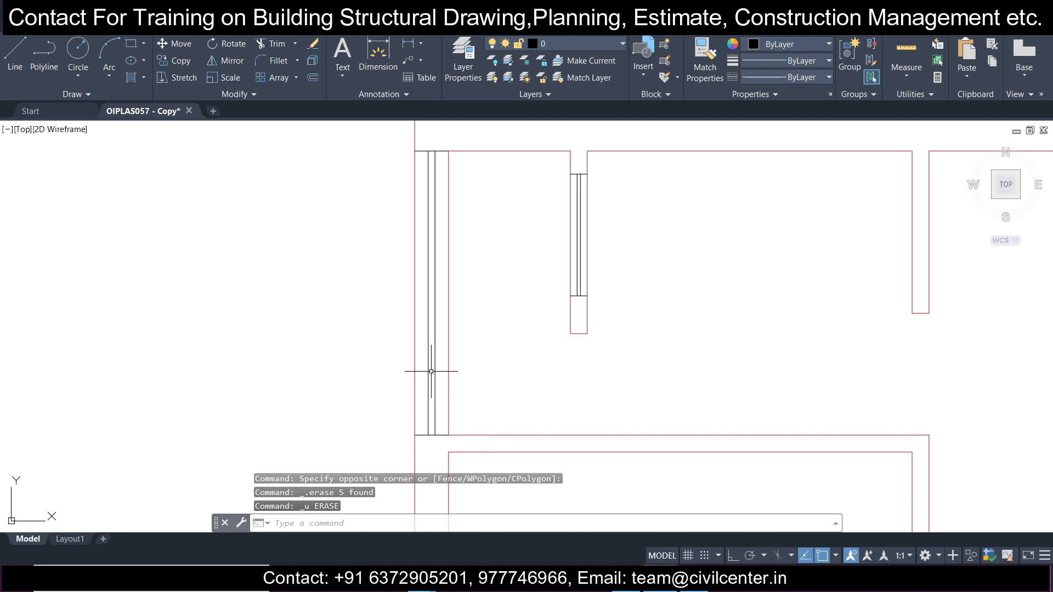
Erase only the two long pane lines of the outer-wall window in the small room beside the kitchen
left_click(435, 363)
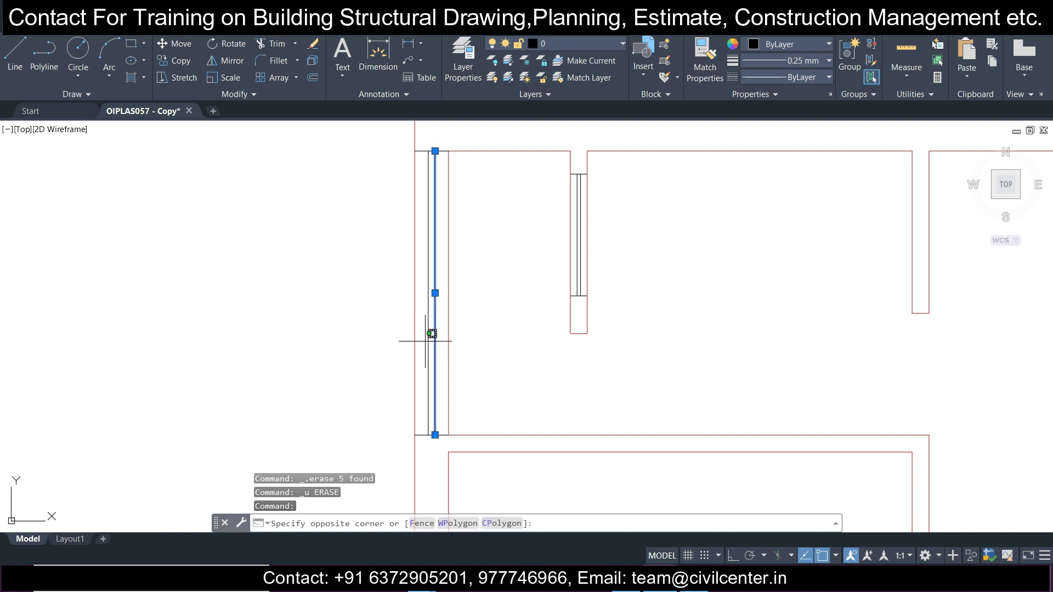
left_click(435, 346)
left_click(444, 346)
left_click(427, 327)
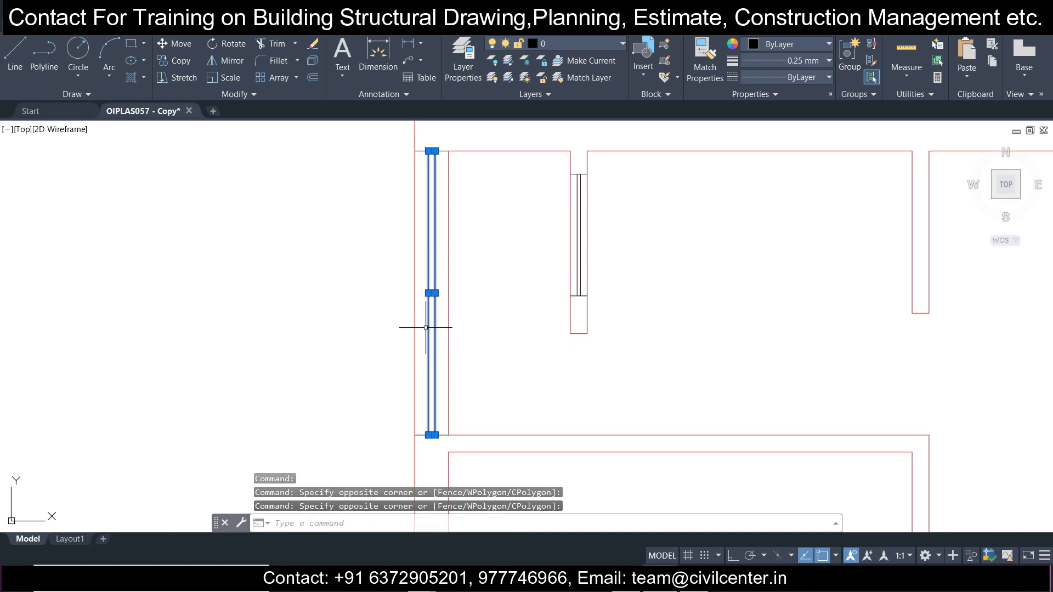
key("Delete")
Erase the lower and upper end lines of the same outer-wall window, keeping the wall lines
scroll(425, 320, "down", 3)
scroll(428, 360, "up", 4)
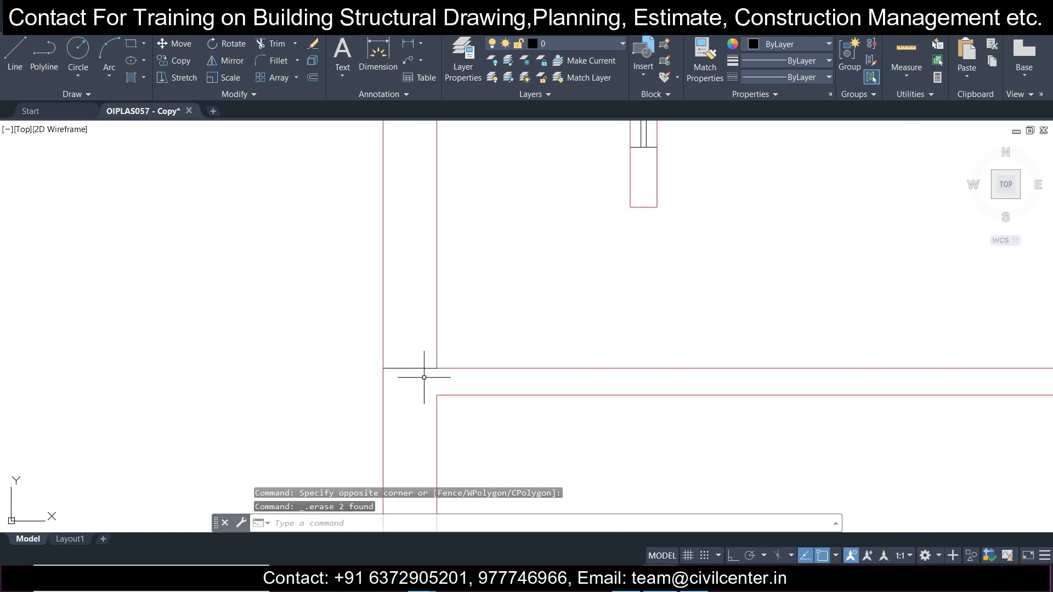
left_click(423, 379)
left_click(406, 347)
key("Delete")
scroll(425, 329, "down", 3)
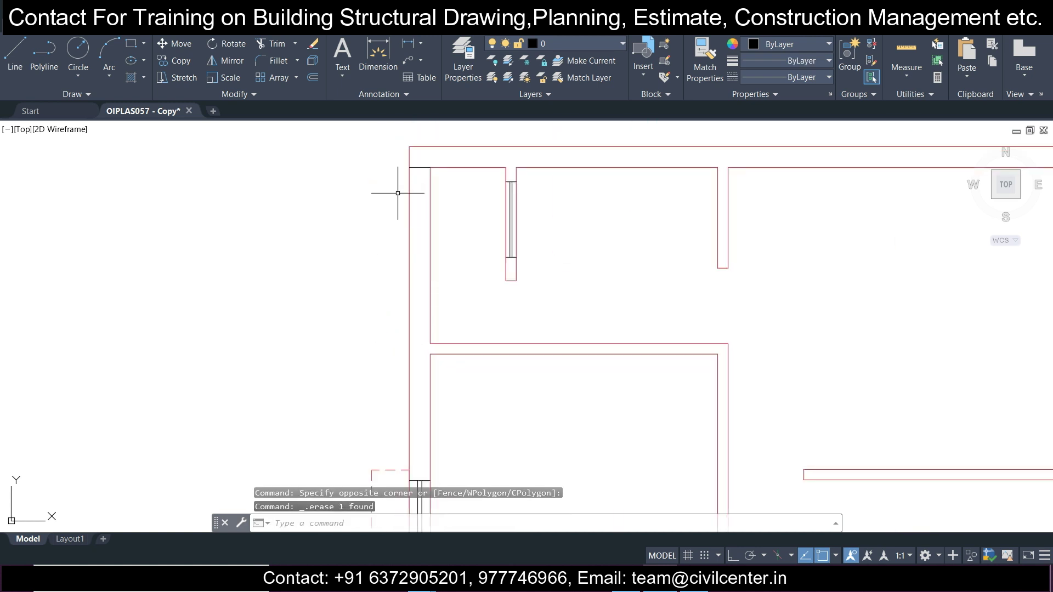
scroll(425, 181, "up", 4)
left_click(423, 165)
left_click(414, 139)
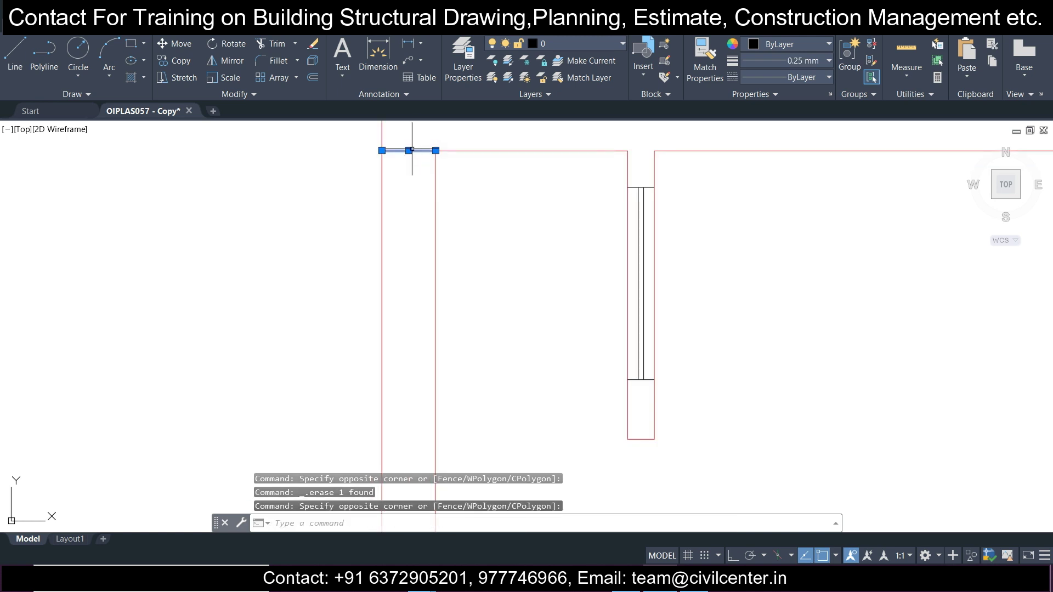
key("Delete")
Erase the window in the short partition between the kitchen and the small room
left_click(589, 173)
left_click(728, 408)
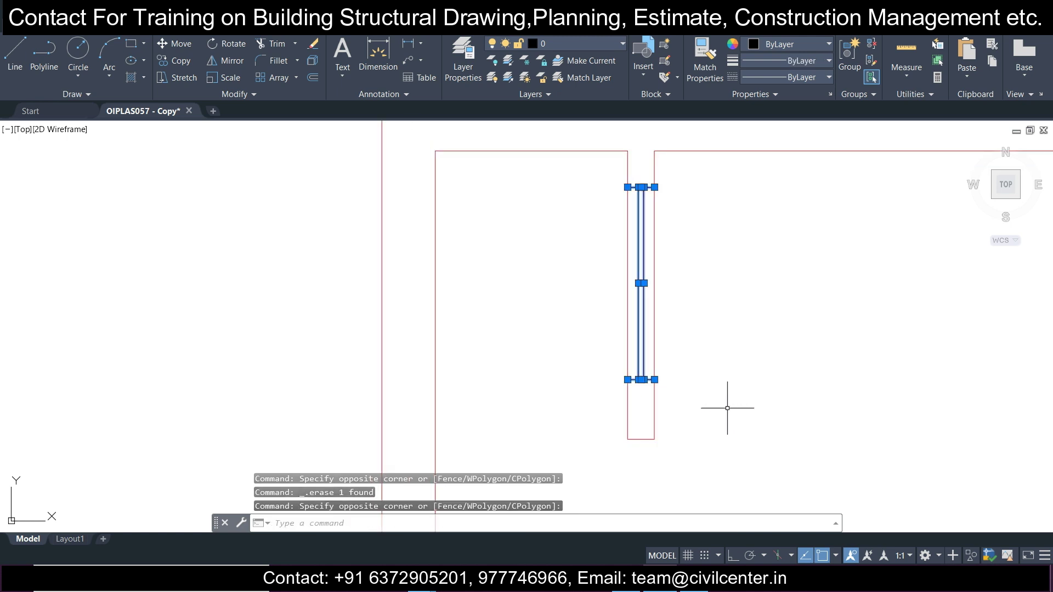
key("Delete")
Erase the upper bedroom's outer-wall window along with its dashed sunshade outline
scroll(700, 383, "down", 2)
mouse_move(700, 383)
middle_mouse_down()
mouse_move(660, 294)
mouse_move(554, 254)
middle_mouse_up()
left_click(458, 254)
left_click(565, 365)
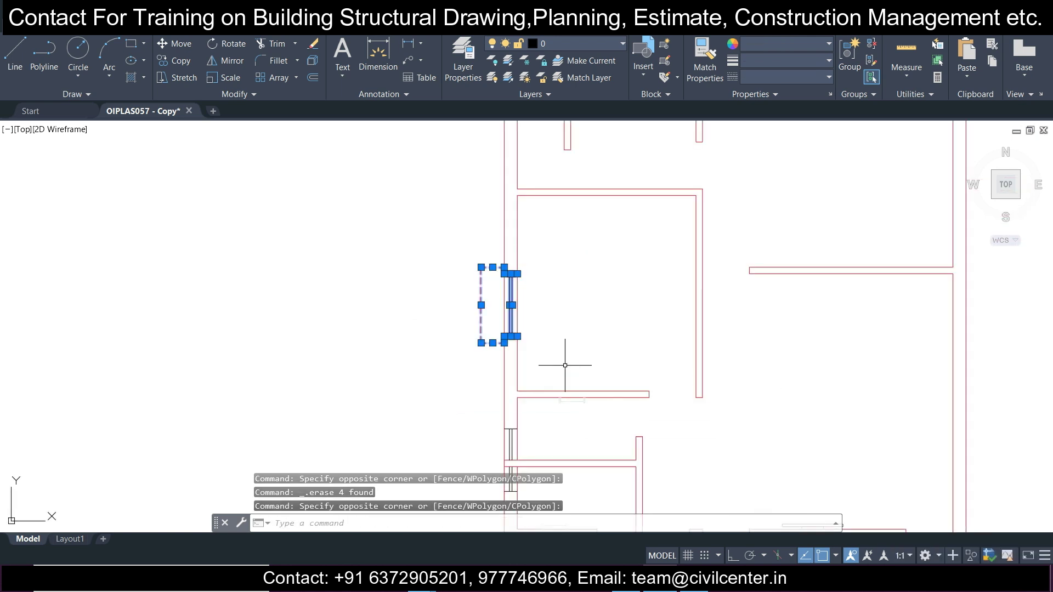
key("Delete")
Erase the windows of both toilets in the outer left wall
middle_click_drag(557, 400, 487, 271)
scroll(486, 270, "up", 4)
left_click(398, 233)
left_click(576, 440)
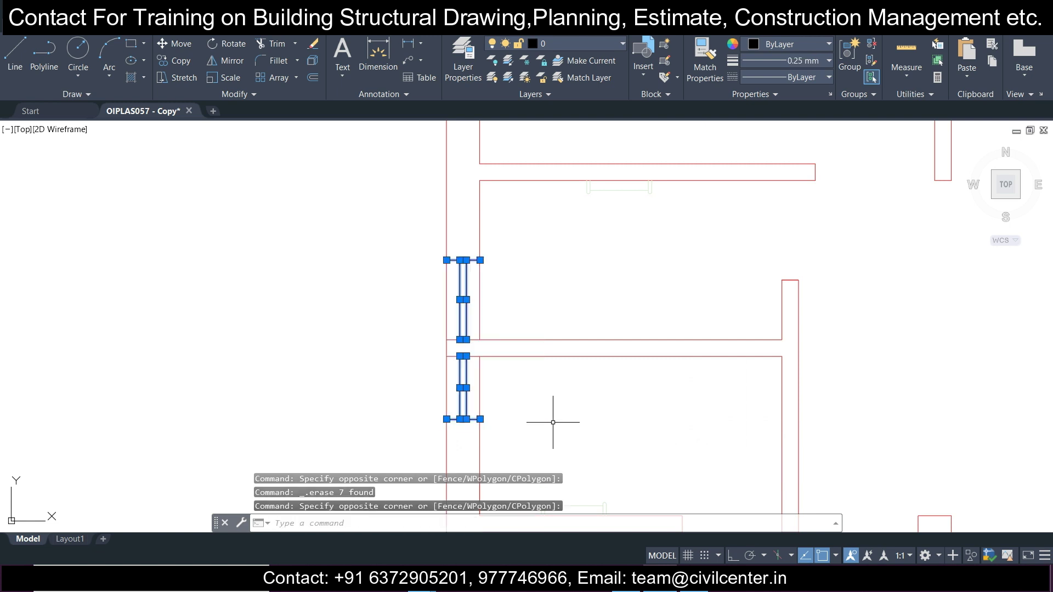
key("Delete")
Erase the TV unit on the living room's lower wall
scroll(537, 369, "down", 2)
middle_click_drag(538, 369, 501, 234)
scroll(583, 294, "up", 3)
middle_click_drag(583, 294, 482, 255)
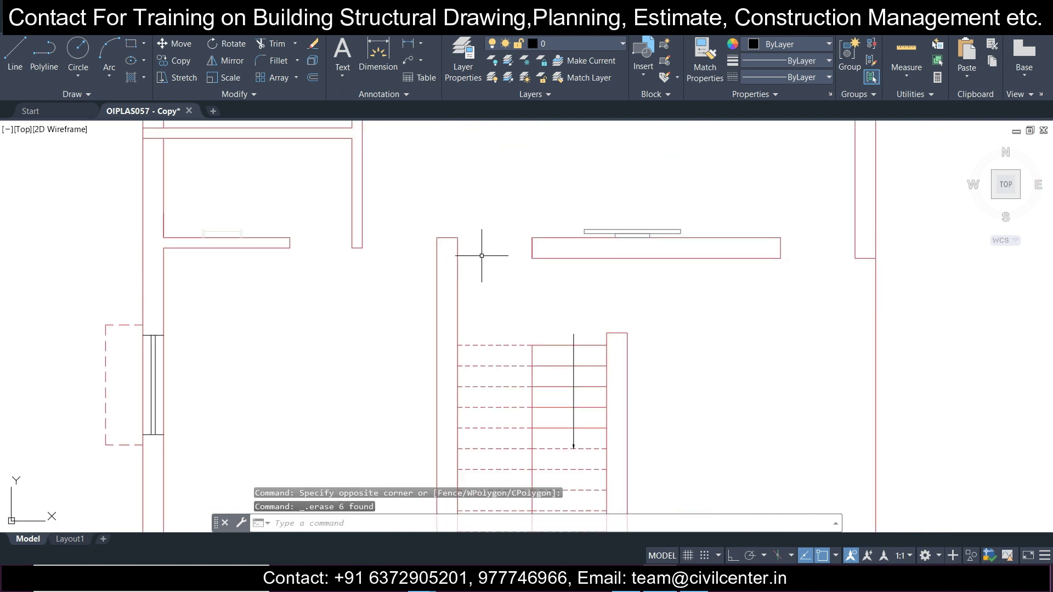
left_click(548, 206)
left_click(696, 252)
key("Delete")
Erase all the staircase treads, the centre line and the direction arrow
scroll(669, 306, "down", 3)
scroll(639, 305, "up", 3)
scroll(650, 301, "down", 2)
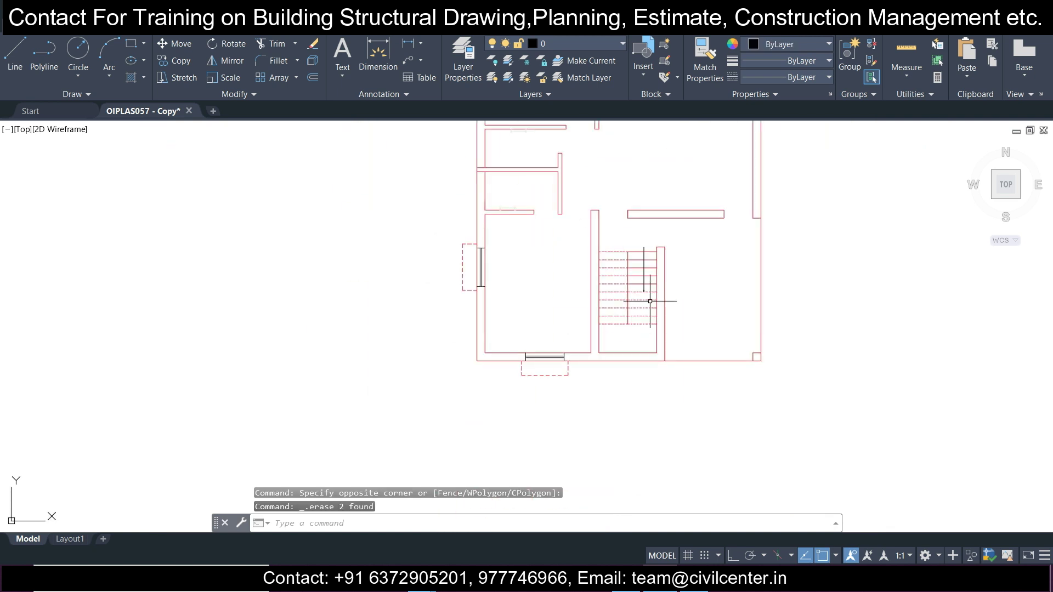
scroll(650, 301, "up", 4)
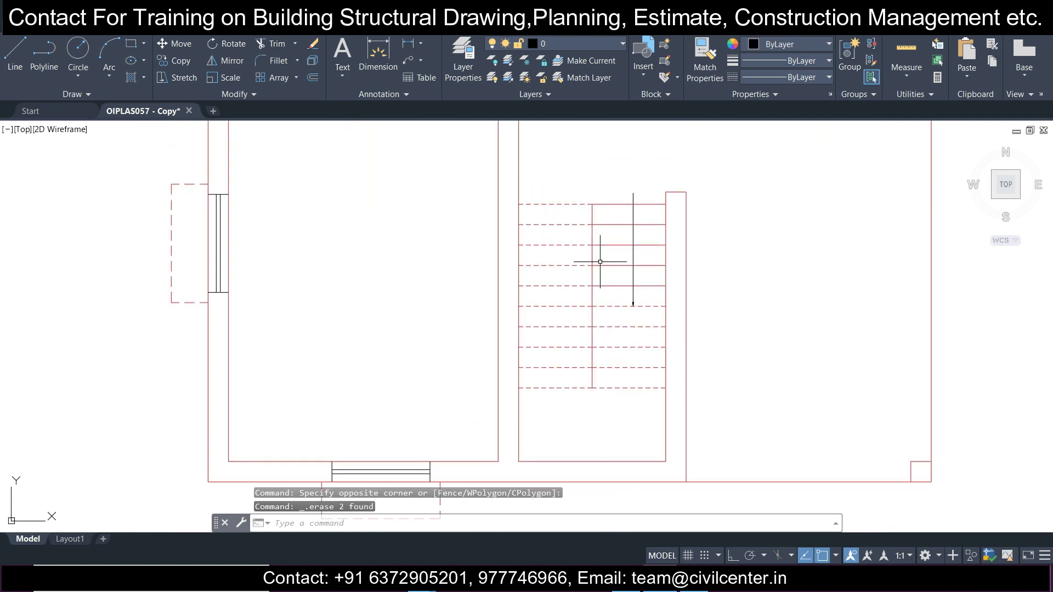
left_click(509, 189)
left_click(672, 406)
key("Delete")
Erase the small square column outline at the lower right corner of the parking area
scroll(668, 348, "down", 2)
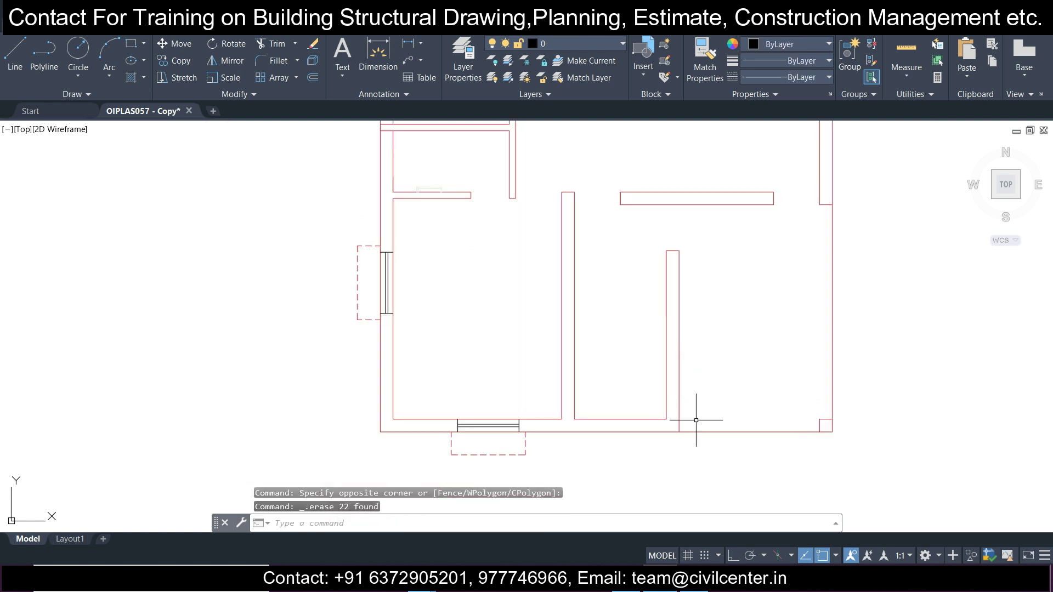
left_click(857, 468)
key("Delete")
Erase the lower bedroom's bottom-wall and left-wall windows along with their dashed sunshade outlines
left_click(423, 404)
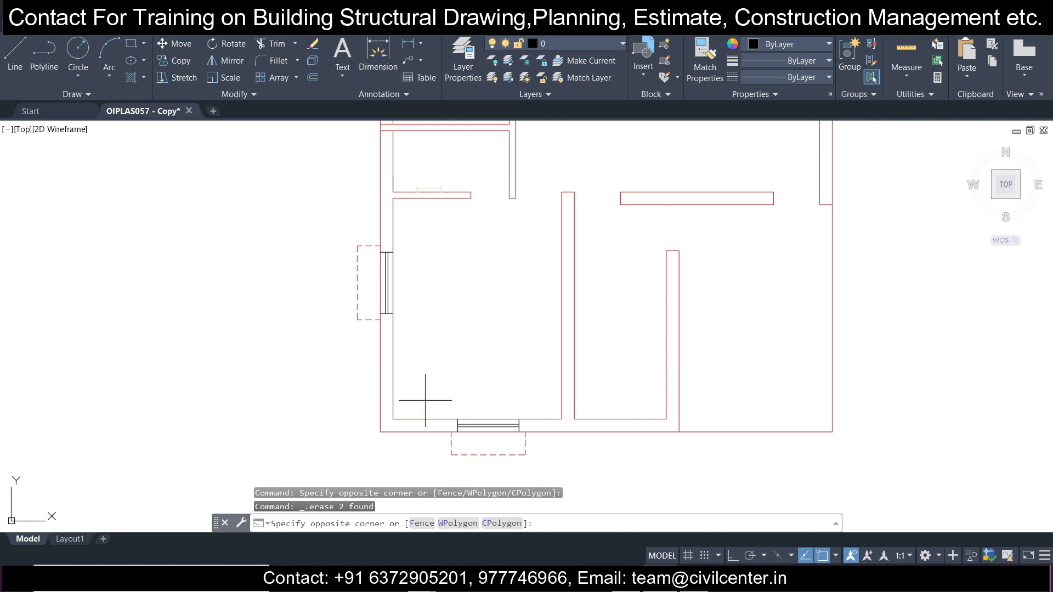
left_click(552, 466)
key("Delete")
left_click(301, 221)
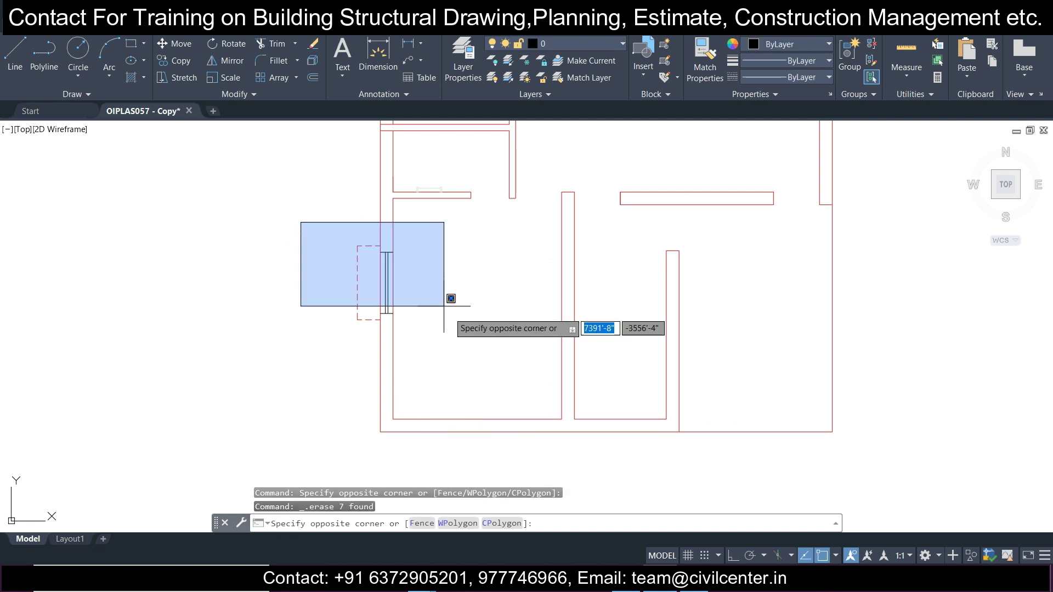
left_click(478, 361)
key("Delete")
Inspect the remaining wall layout, especially around the staircase and parking area
scroll(483, 360, "down", 5)
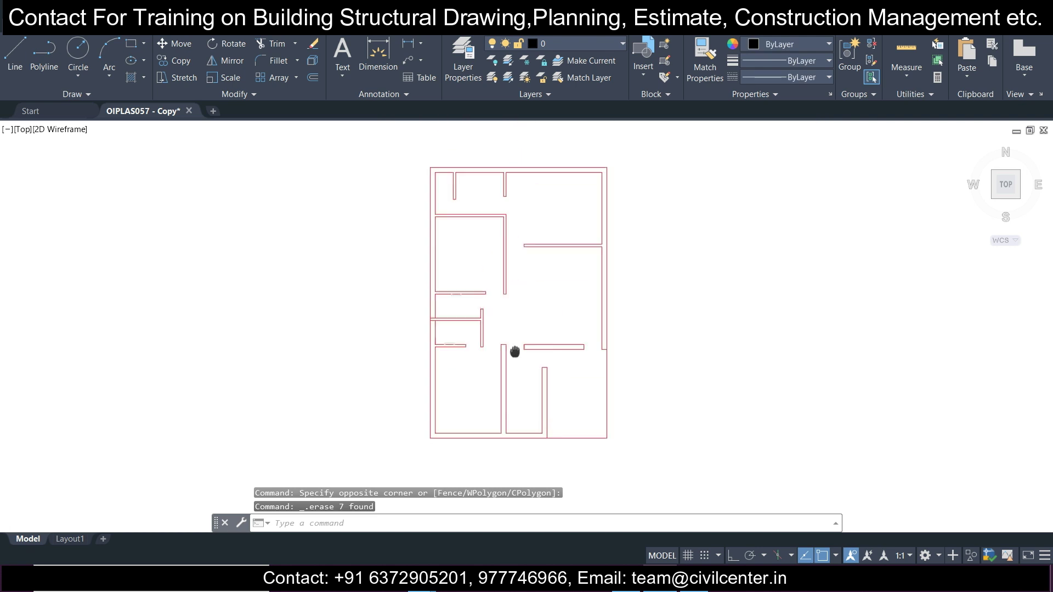
scroll(566, 389, "up", 5)
scroll(567, 389, "down", 2)
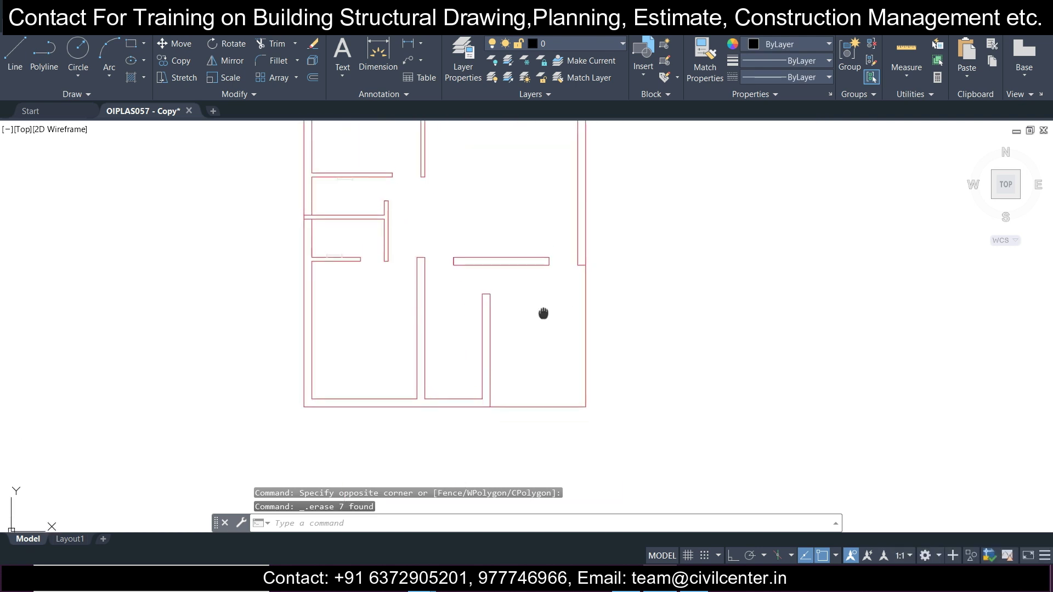
scroll(550, 297, "up", 2)
scroll(550, 297, "down", 2)
scroll(526, 329, "up", 2)
scroll(526, 329, "down", 2)
scroll(519, 298, "up", 2)
scroll(515, 275, "down", 2)
scroll(539, 326, "up", 2)
Erase the short end line capping the top of the wall between the staircase and the parking area
scroll(535, 352, "up", 3)
scroll(504, 395, "up", 3)
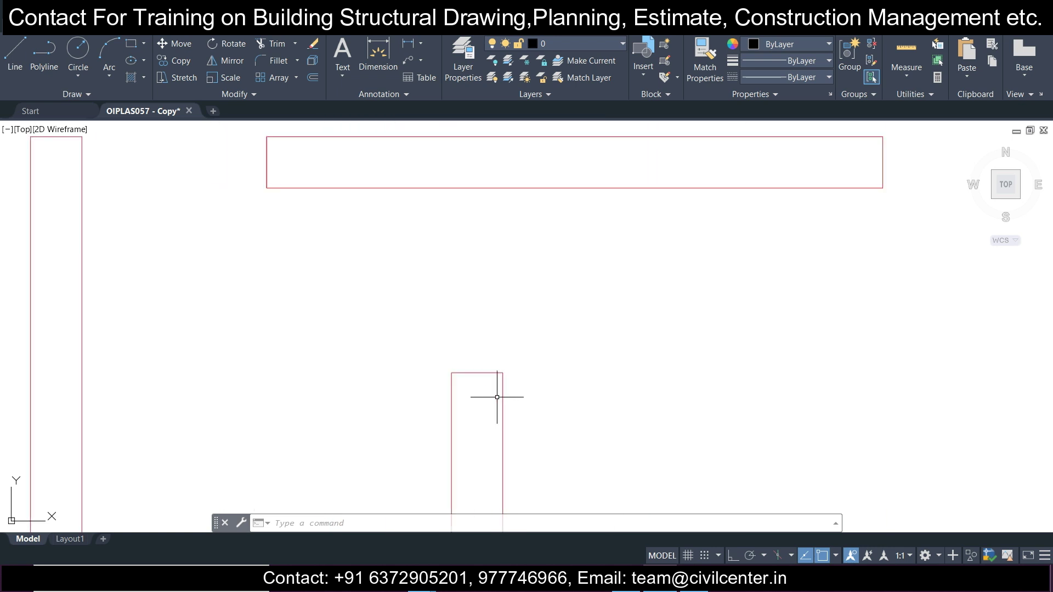
left_click(448, 290)
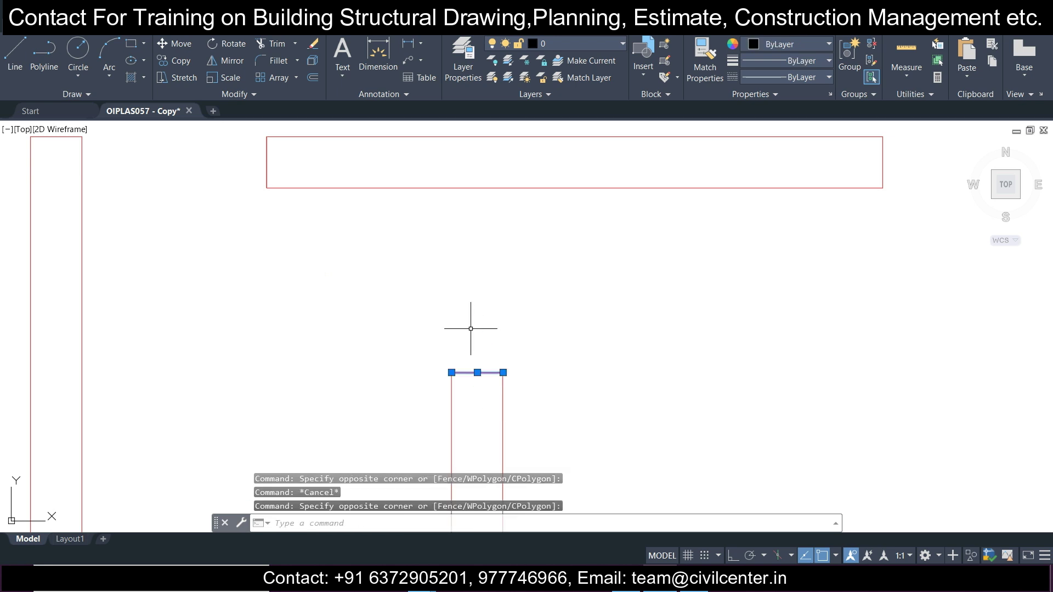
key("Delete")
Extend both lines of the staircase's right-hand wall up to the lower line of the horizontal wall above
left_click(520, 271)
left_click(461, 183)
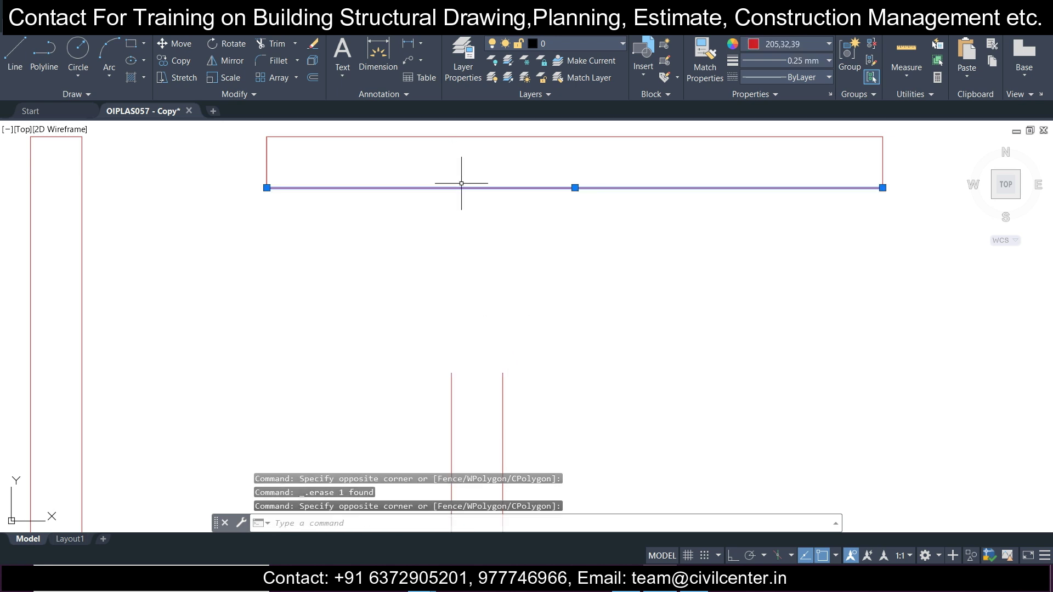
type("ex")
key("Return")
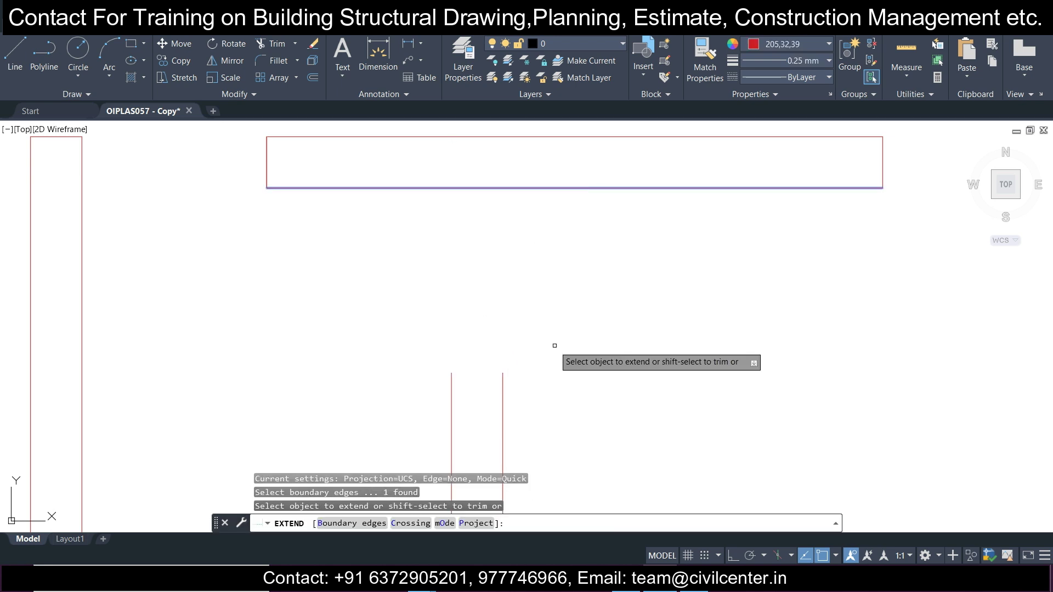
left_click(521, 394)
left_click(404, 423)
key("Return")
scroll(512, 317, "down", 4)
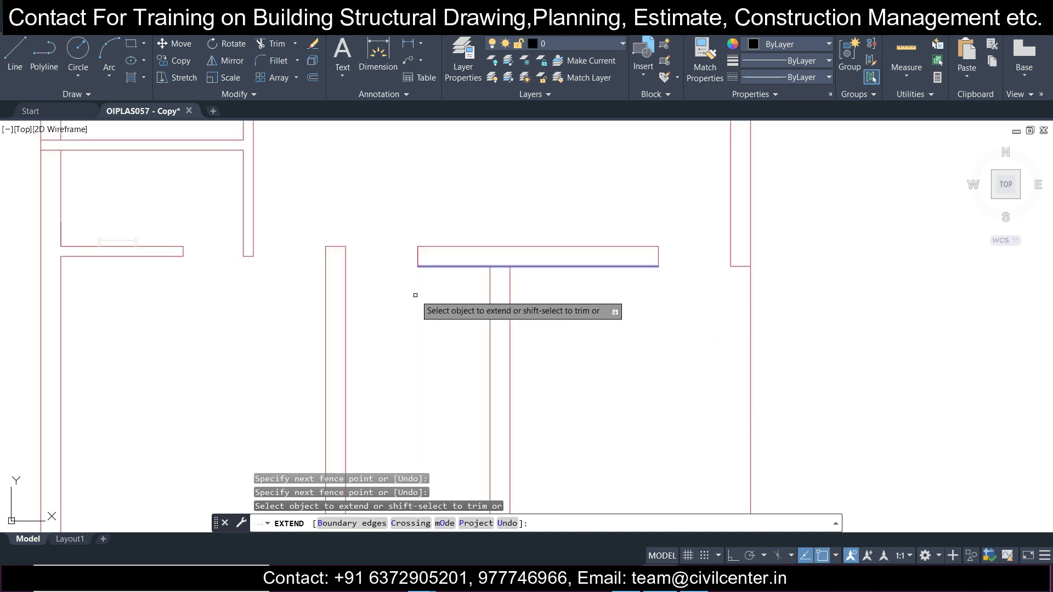
key("Escape")
Erase the left end line of the horizontal wall above the staircase
scroll(412, 257, "up", 6)
left_click(458, 247)
left_click(350, 212)
key("Delete")
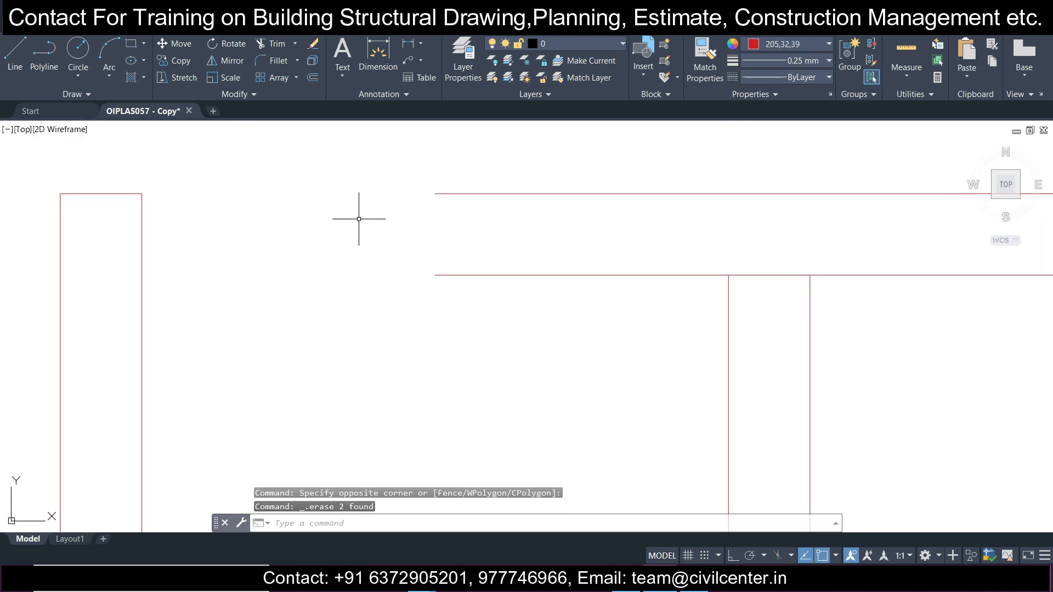
Extend both lines of the horizontal wall above the staircase to the inner face of the staircase's left-hand wall
left_click(205, 230)
left_click(113, 219)
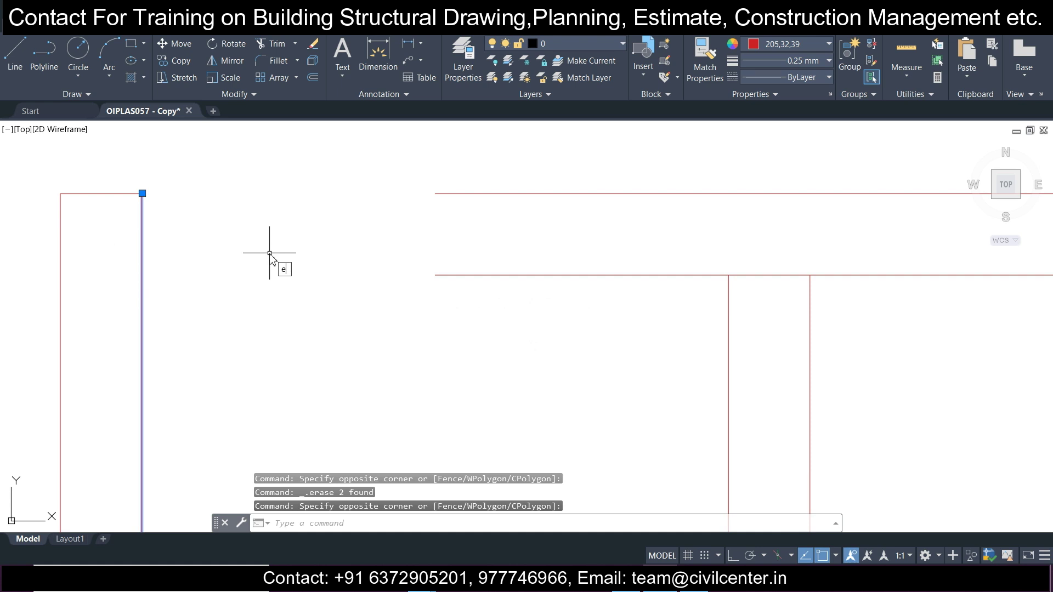
type("e")
key("Return")
left_click(414, 189)
key("Return")
left_click(553, 156)
key("Return")
key("Escape")
scroll(526, 388, "down", 5)
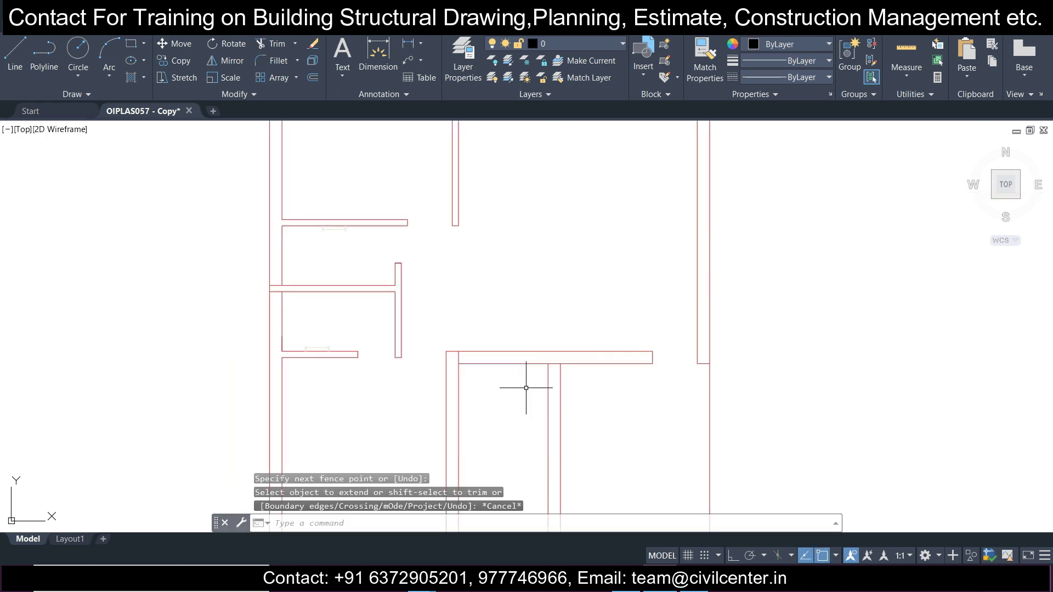
Draw two crossing diagonal lines between the inner corners of the staircase space
middle_click_drag(472, 376, 469, 267)
left_click(15, 52)
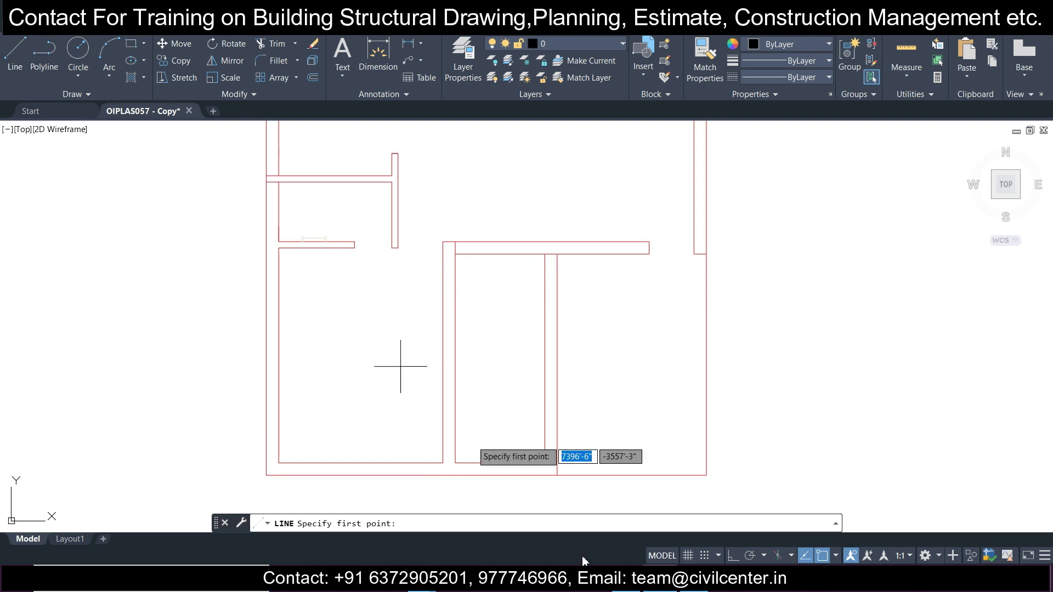
left_click(455, 463)
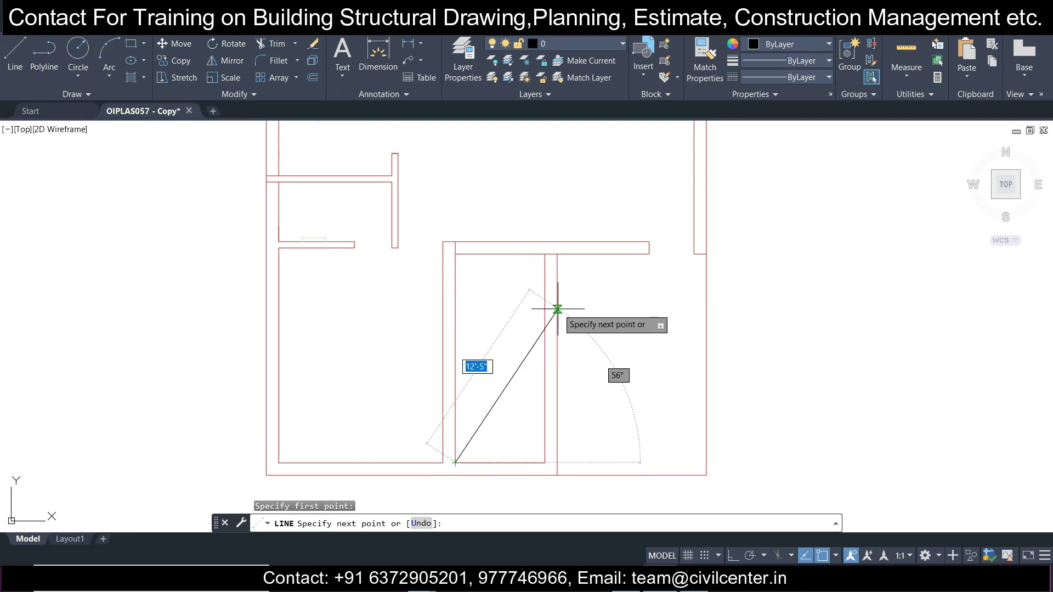
left_click(544, 254)
key("Escape")
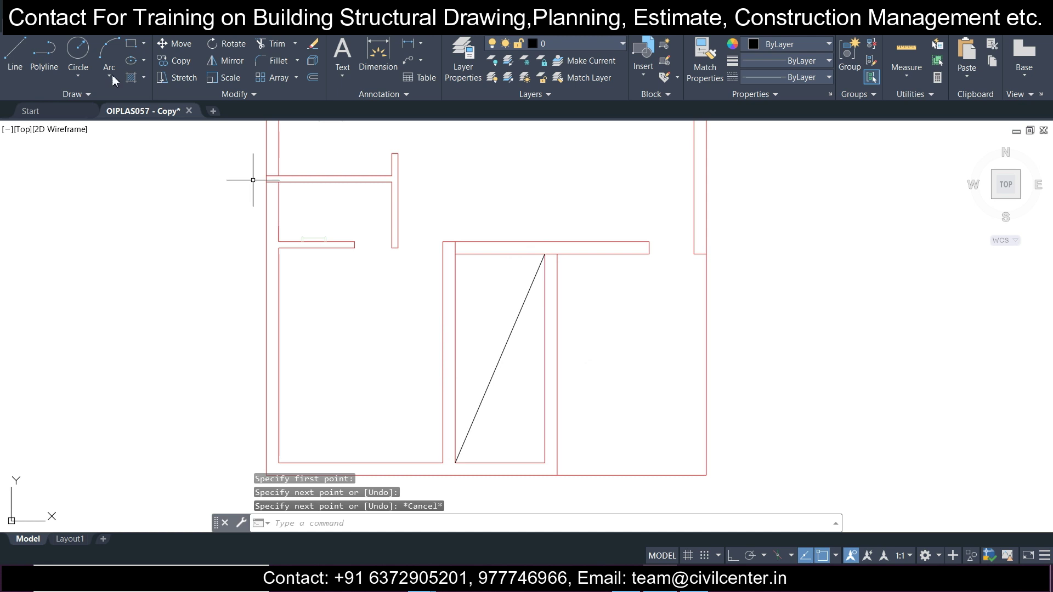
left_click(21, 49)
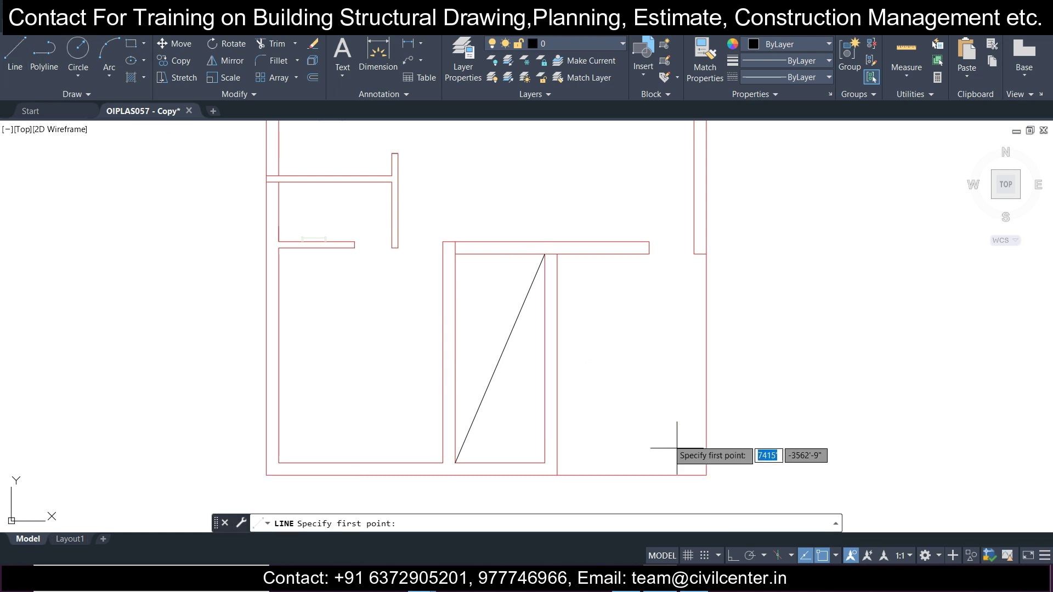
left_click(454, 254)
left_click(545, 463)
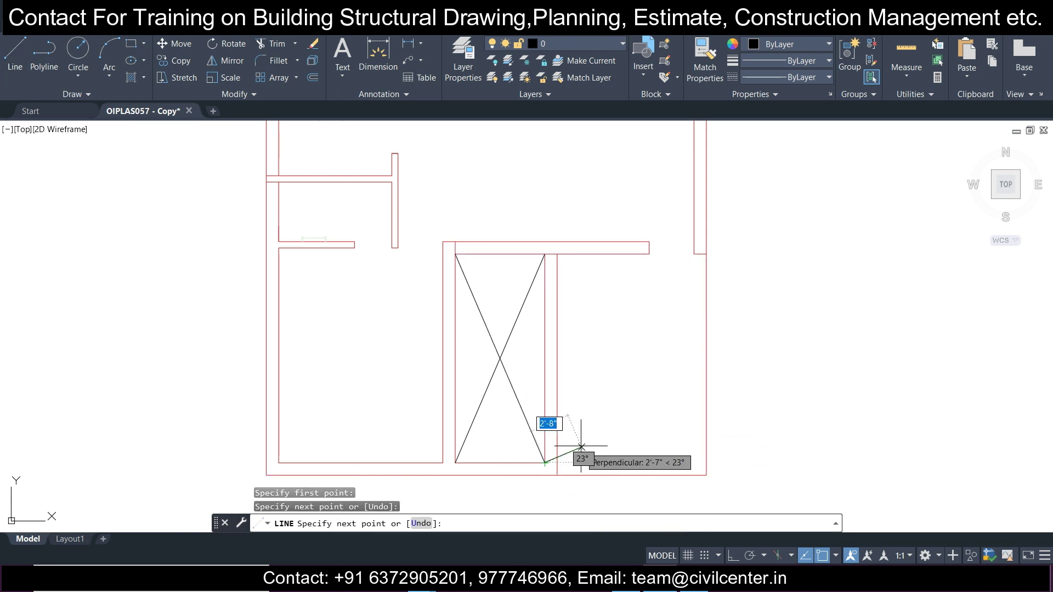
key("Escape")
Measure the thickness of the plan's top outer wall with a linear dimension
scroll(608, 391, "down", 2)
mouse_move(615, 372)
middle_mouse_down()
mouse_move(630, 336)
mouse_move(623, 294)
mouse_move(608, 384)
middle_mouse_up()
scroll(499, 258, "up", 6)
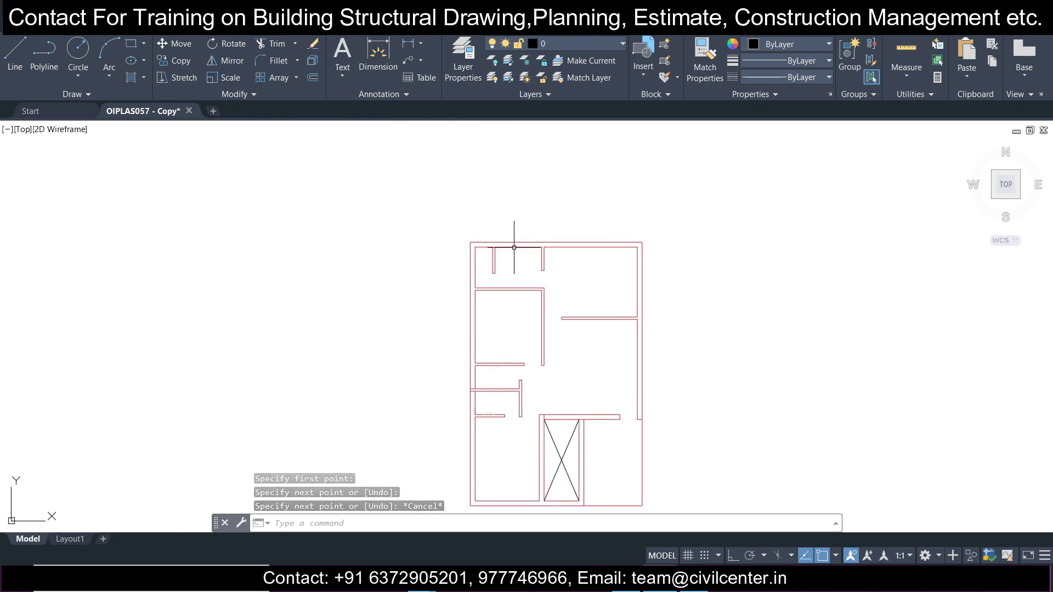
left_click(408, 42)
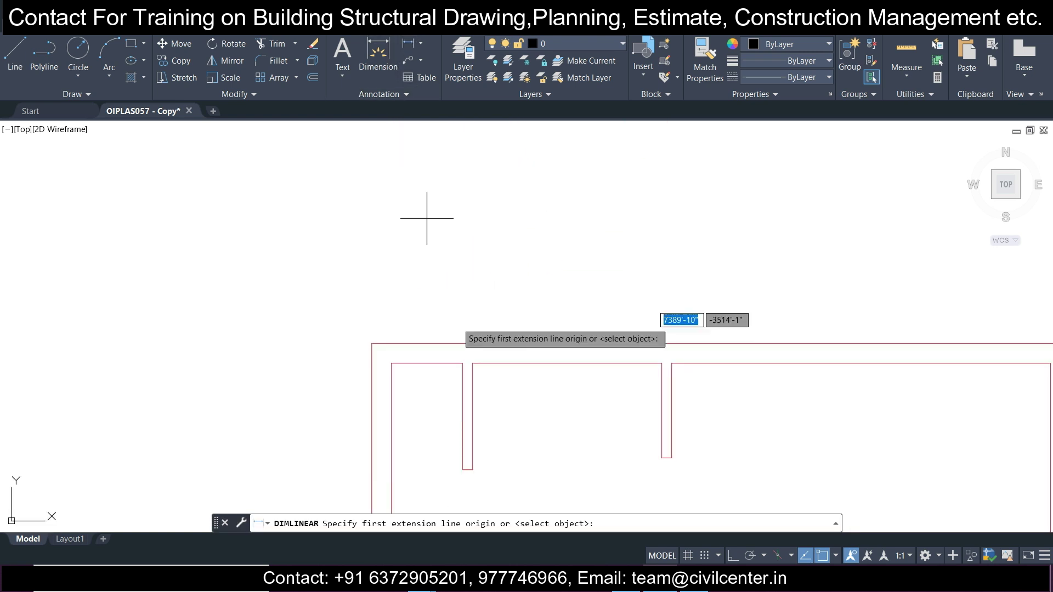
left_click(435, 344)
left_click(434, 362)
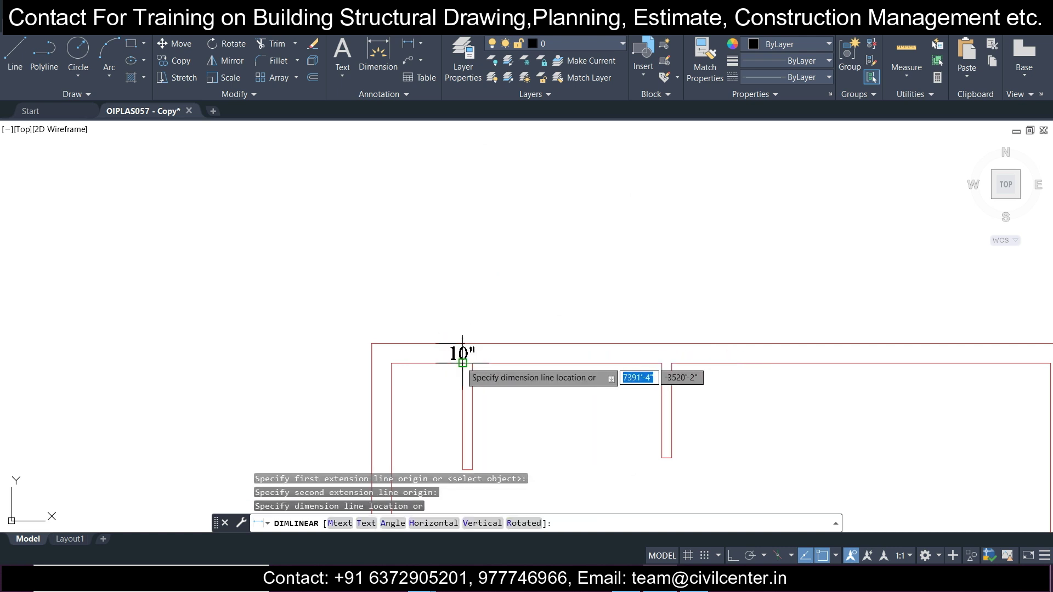
key("Escape")
key("Return")
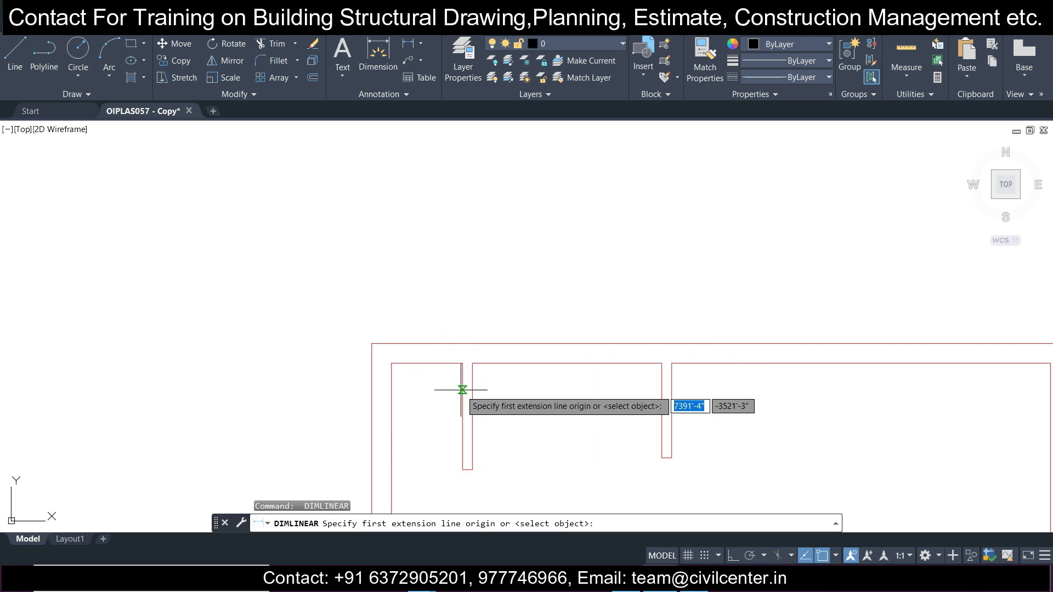
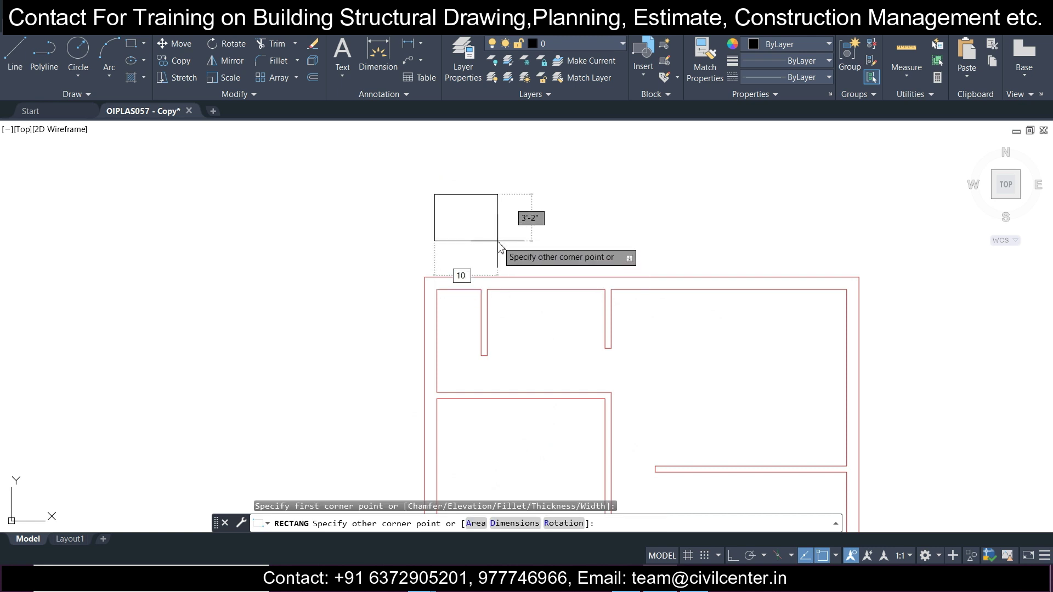
Draw a 10 by 10 inch square with the Rectangle tool above the plan's top-left corner
type("10")
key("Tab")
type("10")
key("Return")
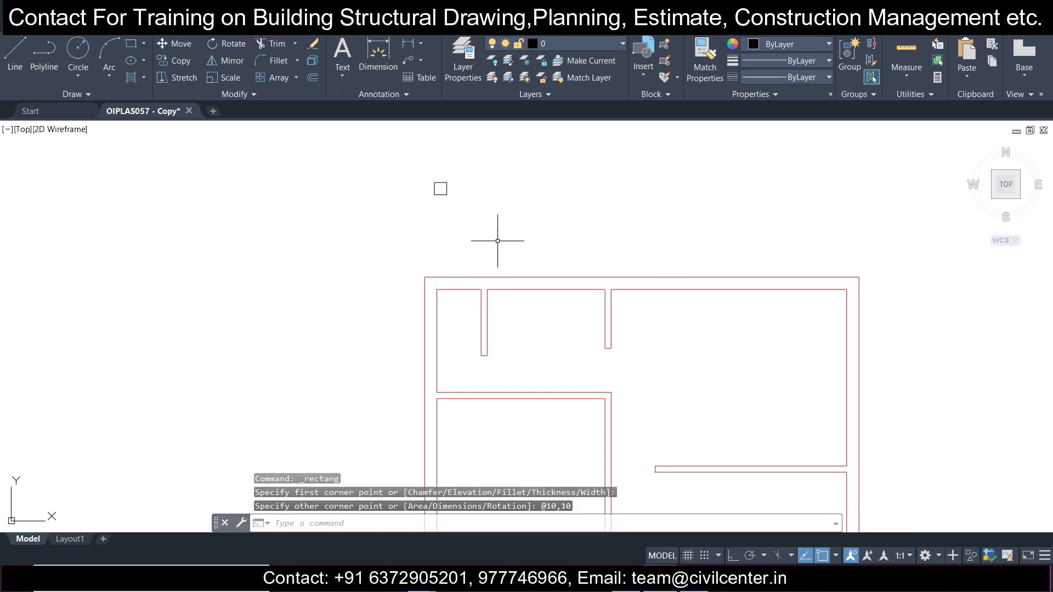
Hatch the inside of the small square above the plan
scroll(433, 223, "down", 5)
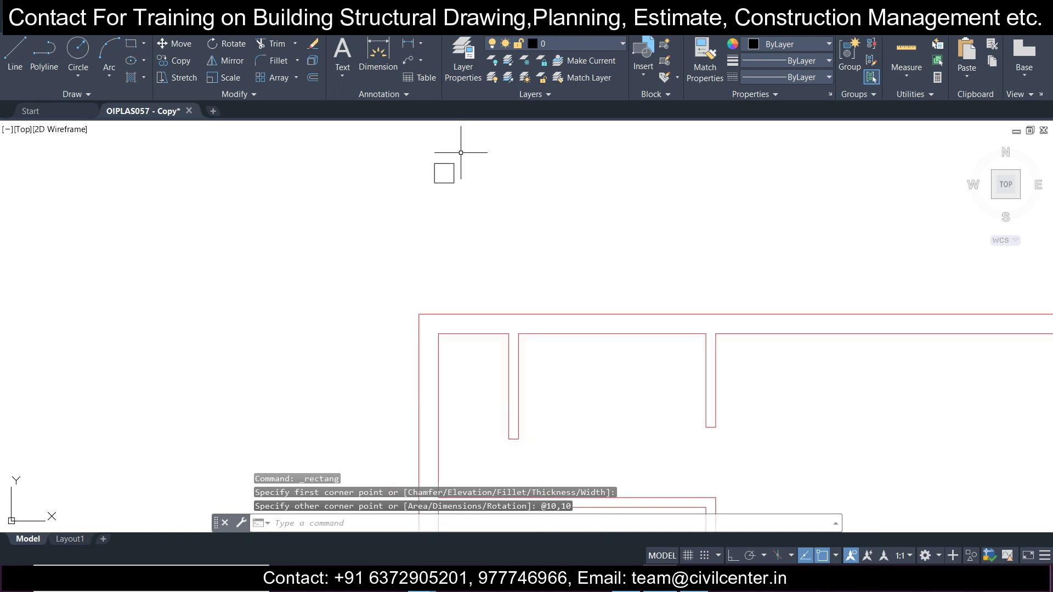
scroll(414, 200, "down", 2)
scroll(414, 201, "up", 8)
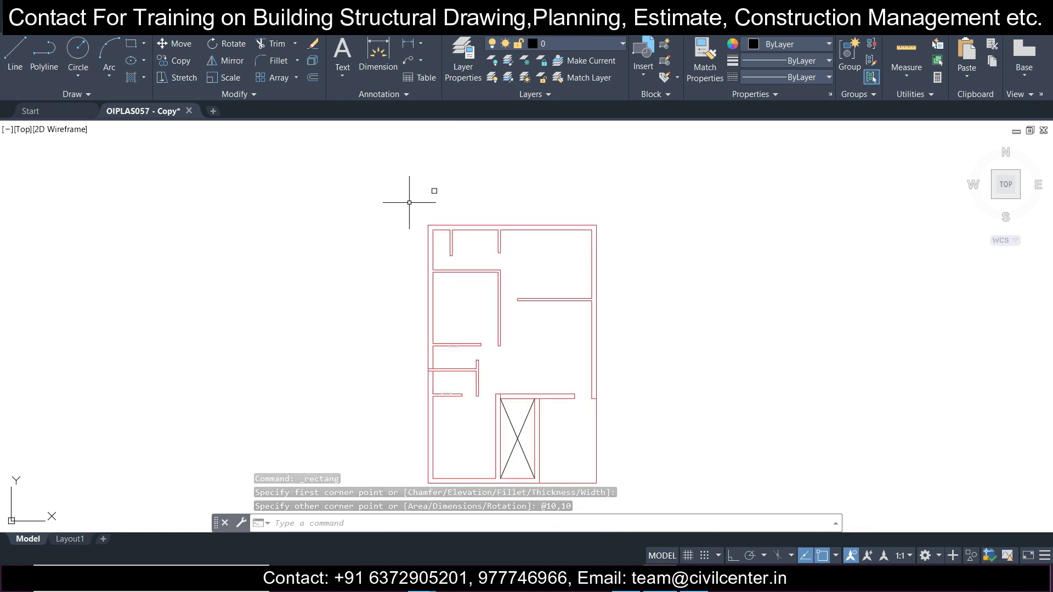
middle_click_drag(489, 155, 462, 234)
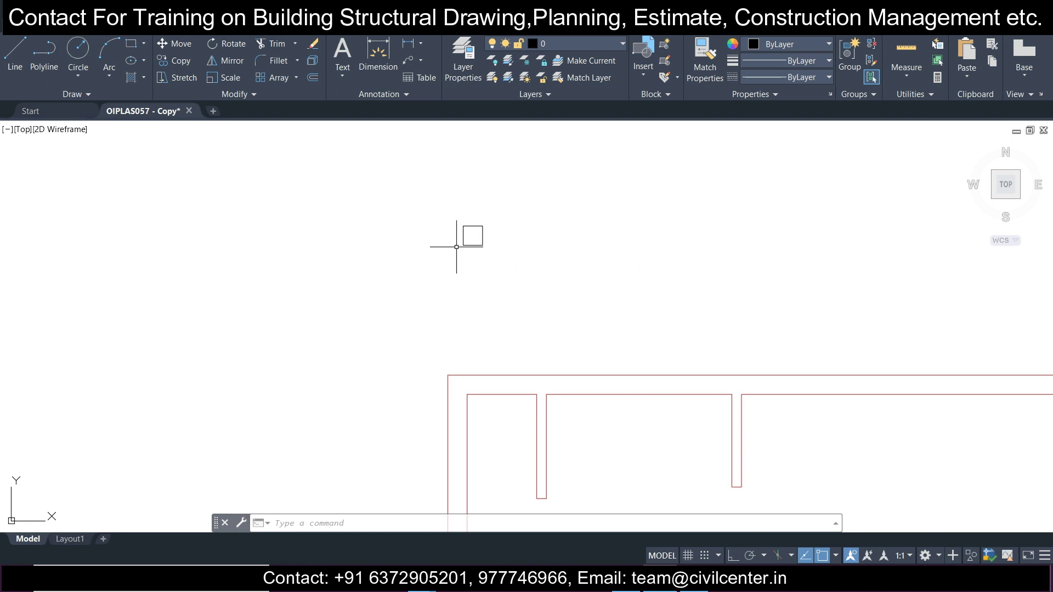
type("h")
key("Return")
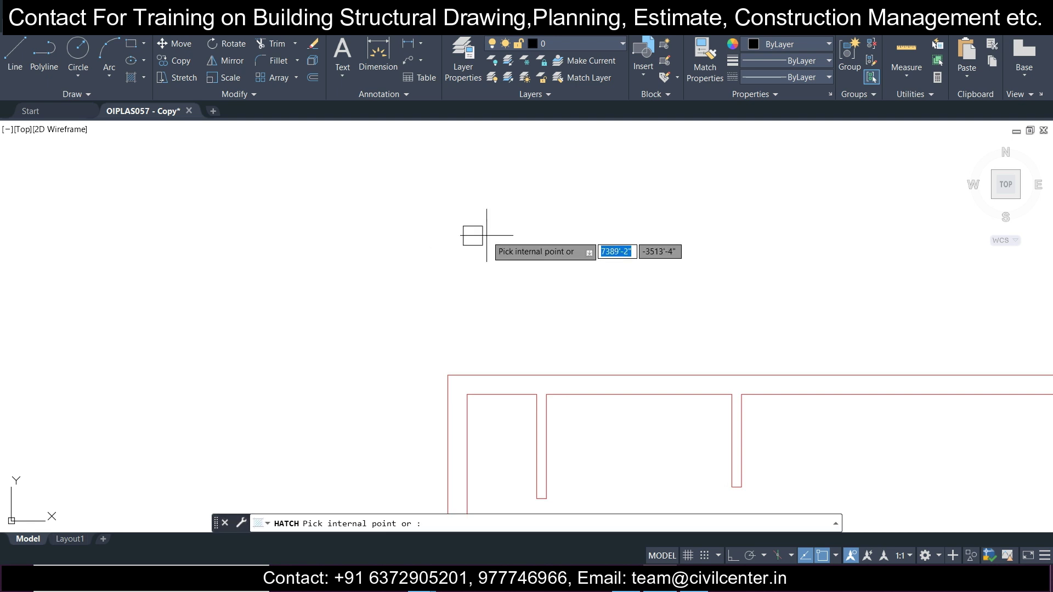
left_click(471, 232)
key("Escape")
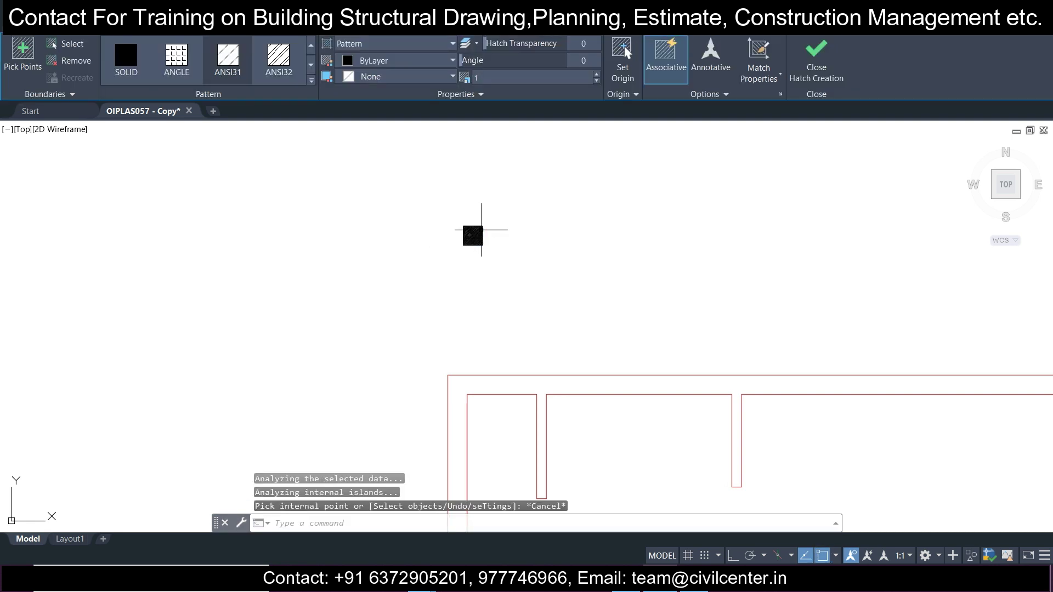
Change the small square's hatch type to Solid
left_click(474, 233)
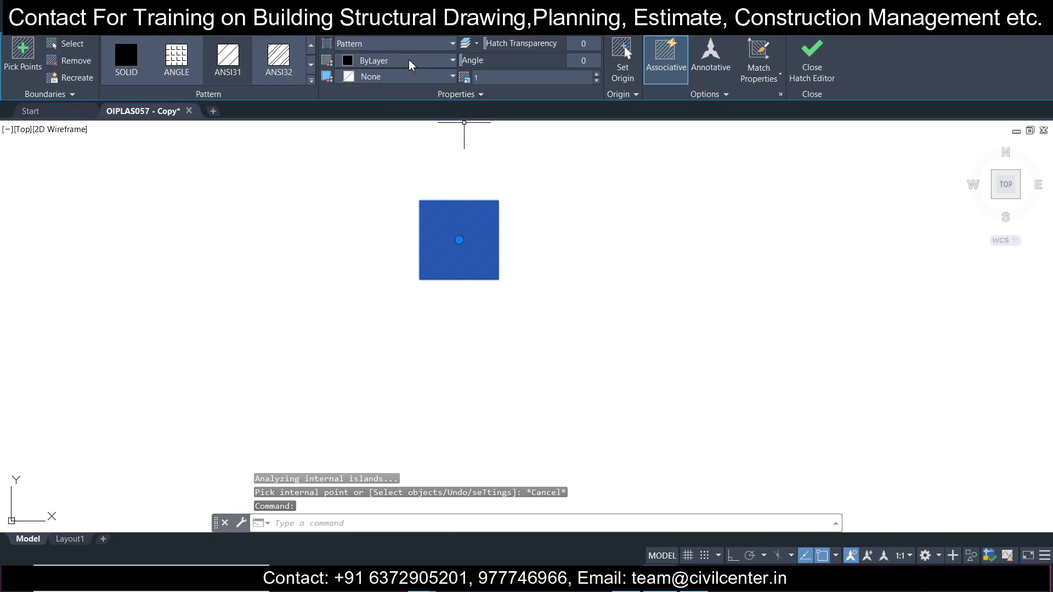
left_click(403, 44)
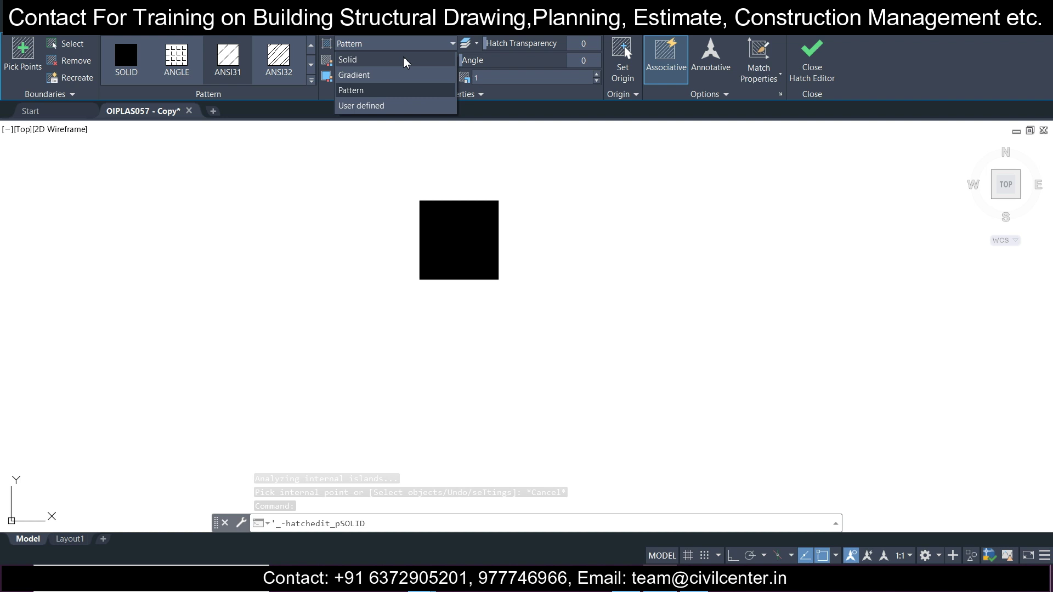
left_click(406, 60)
key("Escape")
Copy the filled square column from its lower-right corner onto the top-left corner of the outer walls
left_click(392, 159)
left_click(636, 383)
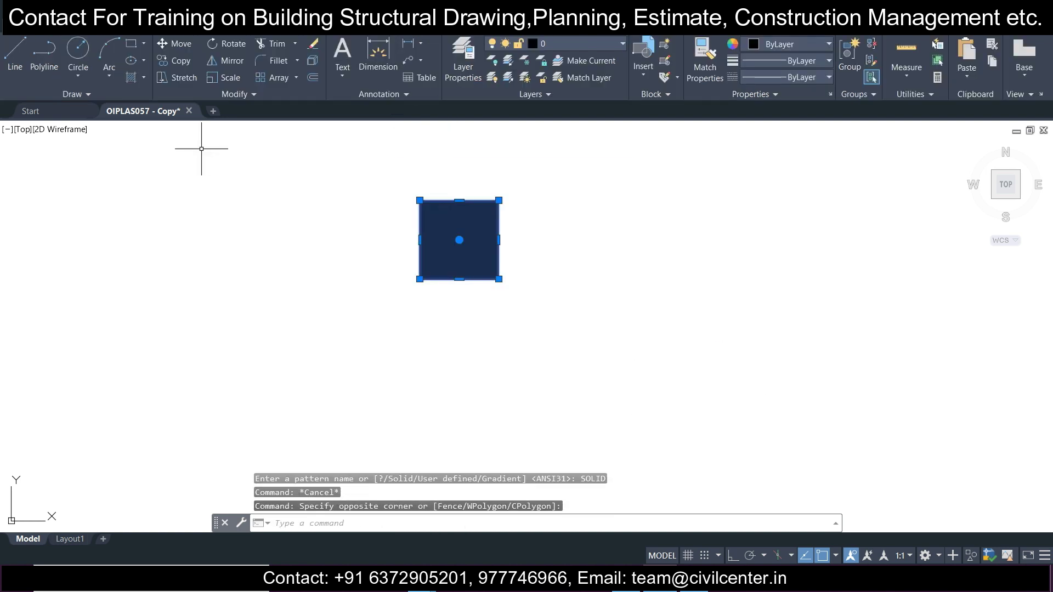
left_click(166, 64)
scroll(466, 292, "down", 6)
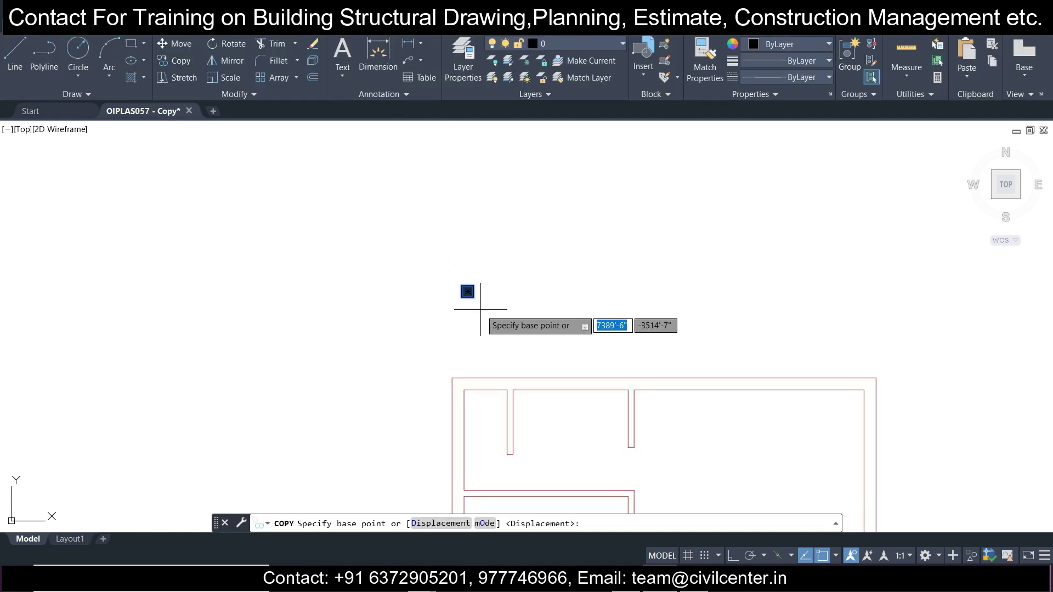
scroll(473, 299, "up", 4)
left_click(444, 267)
scroll(442, 274, "down", 5)
scroll(437, 384, "up", 6)
middle_click_drag(437, 400, 414, 295)
left_click(413, 294)
scroll(414, 294, "down", 7)
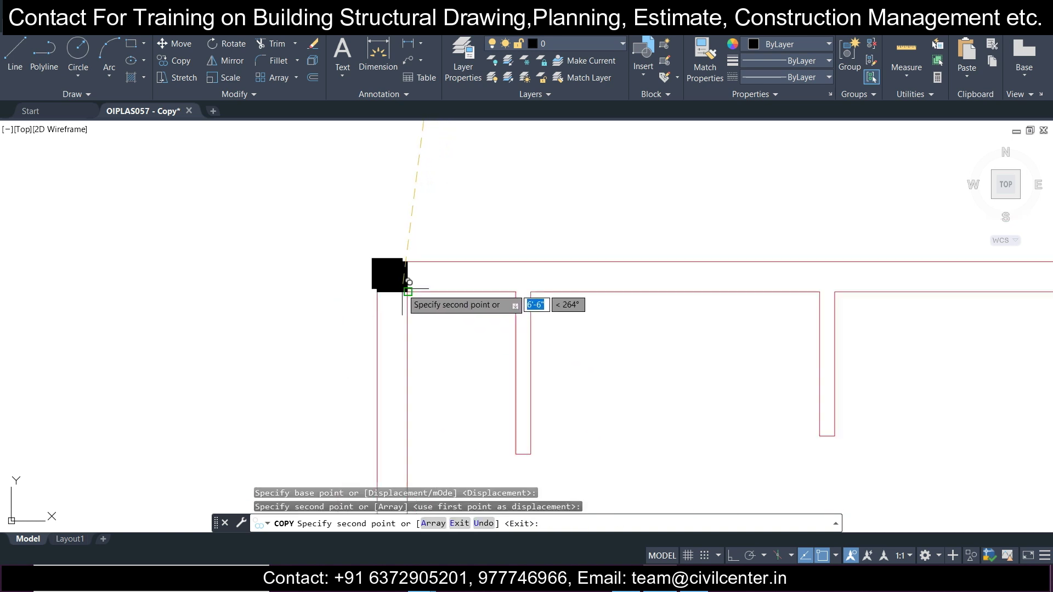
scroll(789, 305, "up", 4)
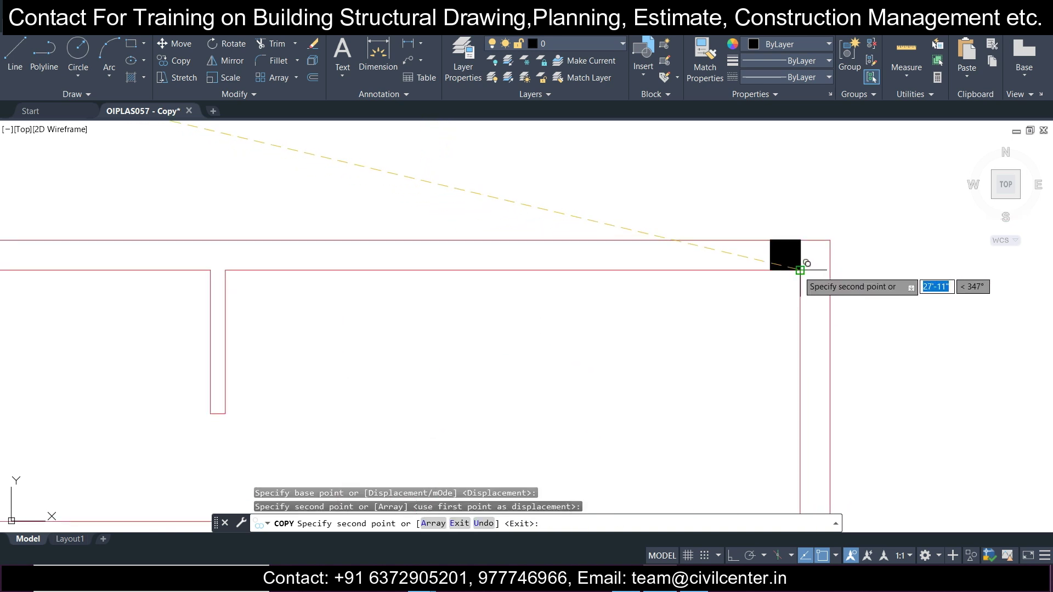
scroll(631, 376, "down", 6)
scroll(341, 359, "up", 5)
key("Escape")
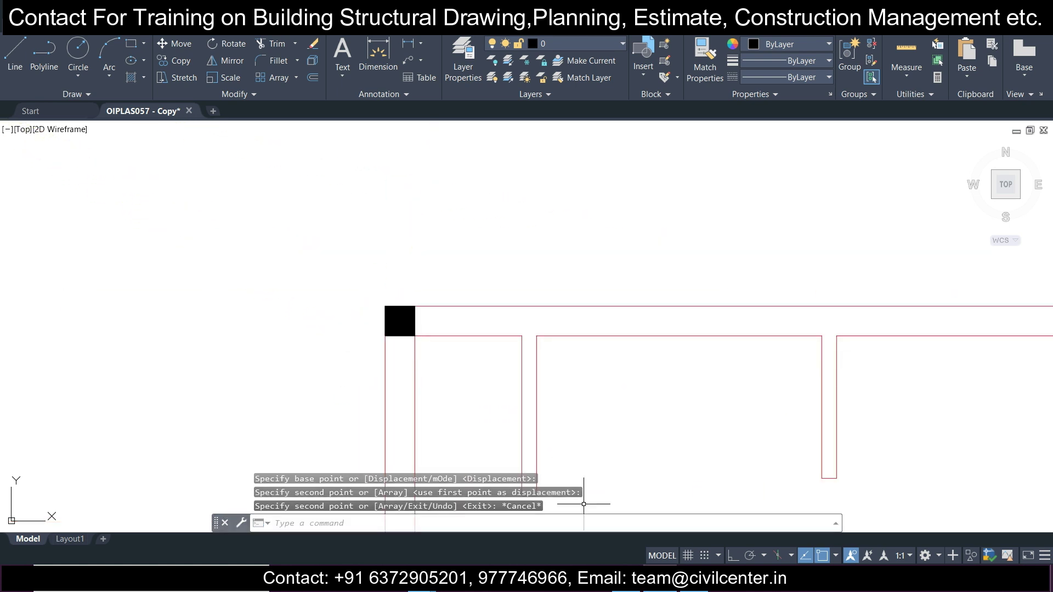
With Ortho on, copy the top-left corner column along the top wall to the right face of the second short partition
key("F8")
left_click(348, 278)
left_click(454, 347)
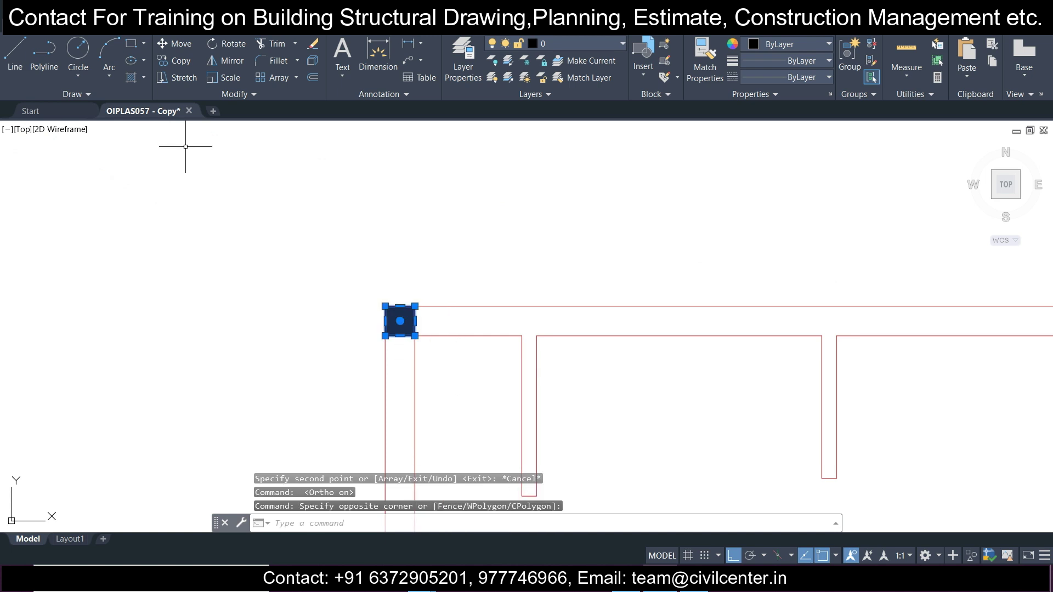
left_click(183, 61)
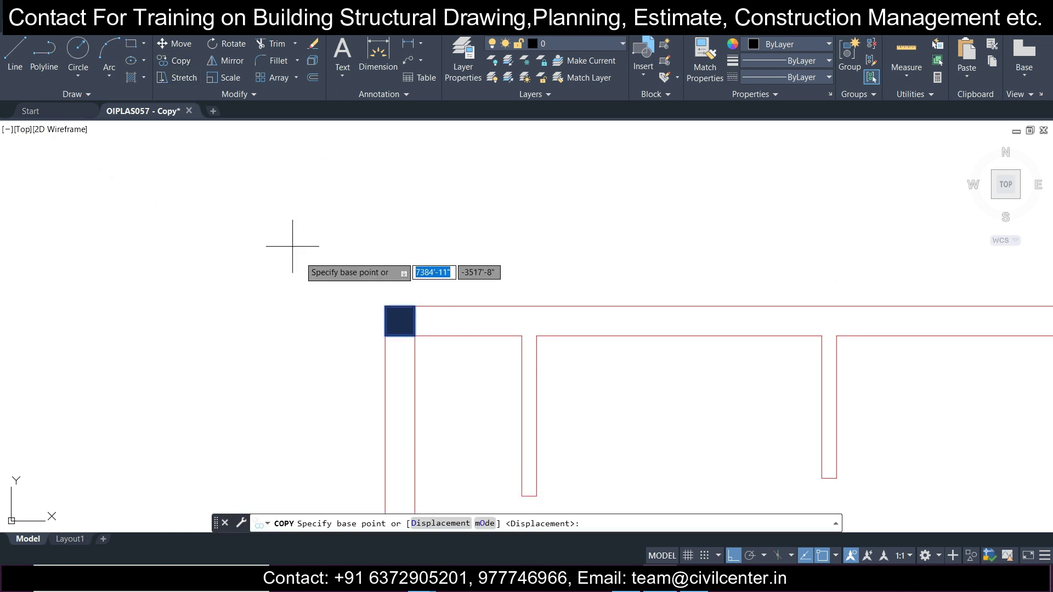
left_click(415, 335)
scroll(415, 332, "down", 5)
scroll(572, 332, "up", 6)
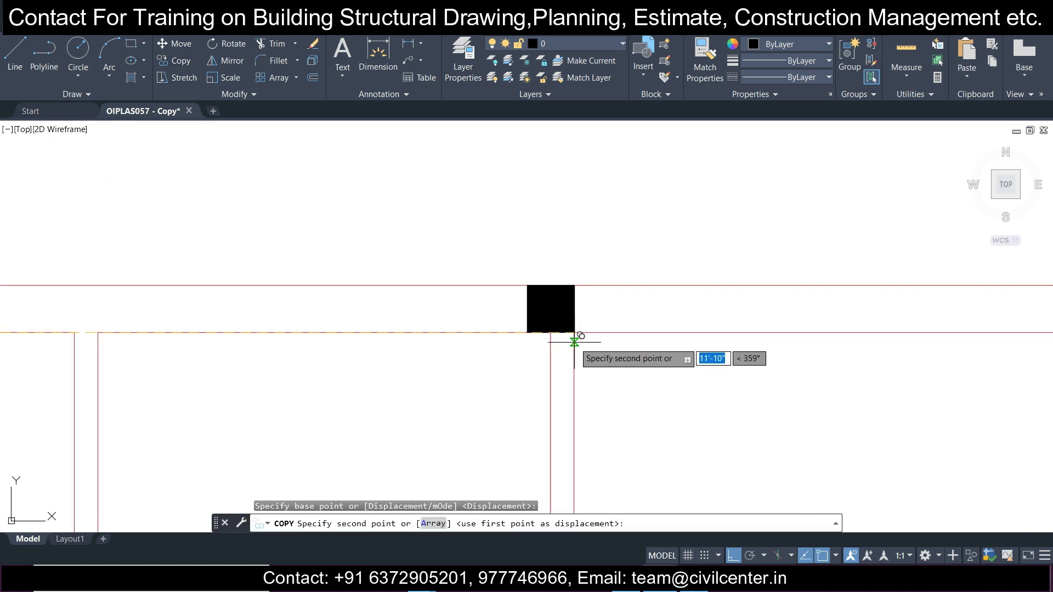
left_click(574, 332)
scroll(570, 332, "down", 5)
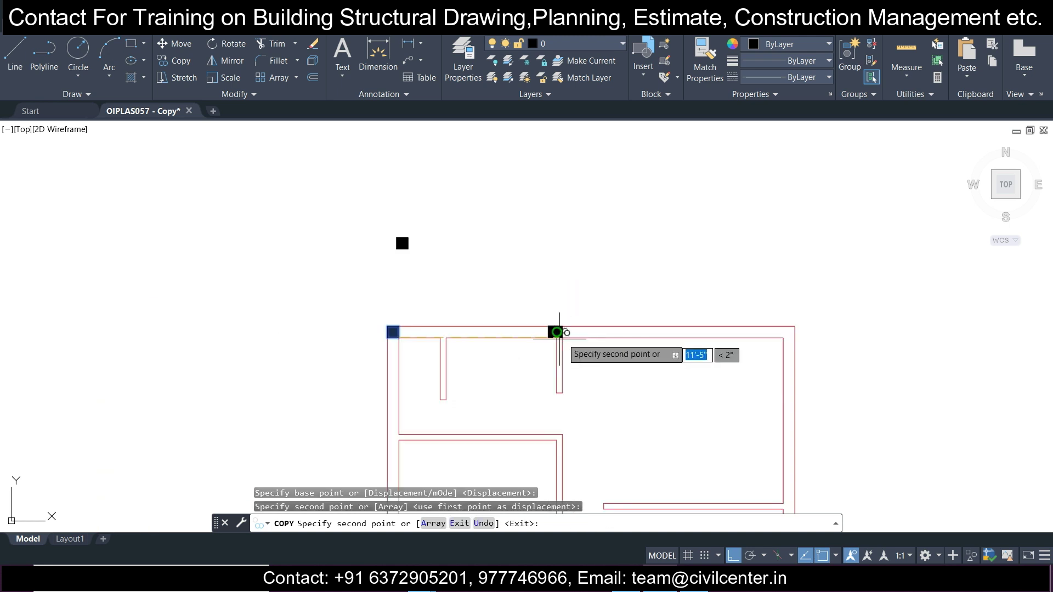
Place another copy of the column at the top-right corner of the outer walls and finish copying
scroll(782, 326, "up", 5)
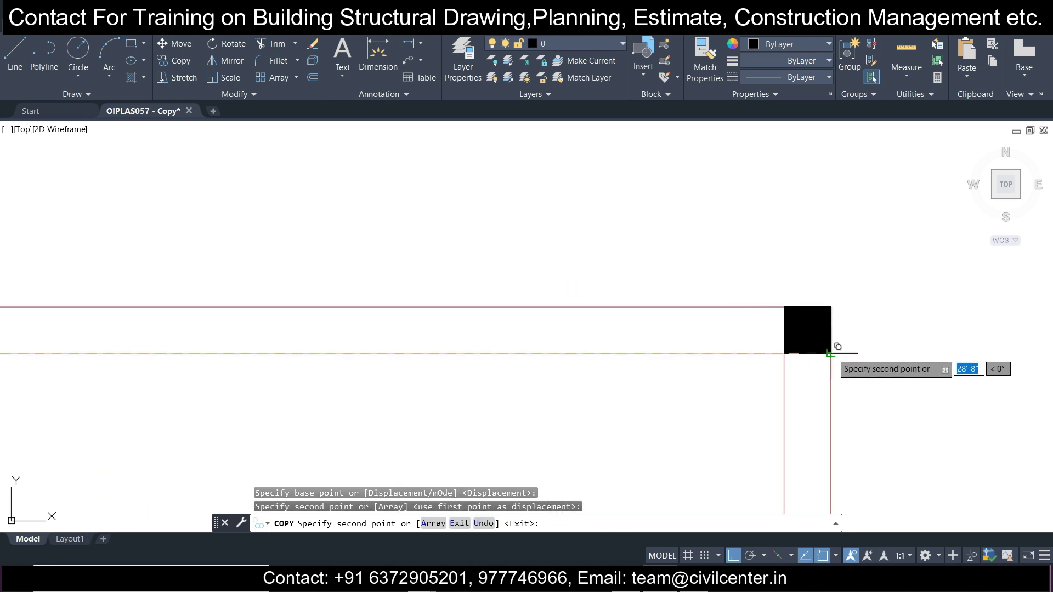
left_click(811, 356)
key("Escape")
Copy the three top-wall columns straight down, with the right one where the horizontal partition meets the right outer wall
scroll(645, 364, "down", 5)
scroll(517, 388, "down", 3)
scroll(517, 388, "down", 3)
scroll(510, 298, "up", 8)
left_click(329, 182)
left_click(408, 247)
scroll(402, 258, "down", 4)
scroll(440, 253, "up", 2)
scroll(441, 252, "down", 2)
left_click(536, 230)
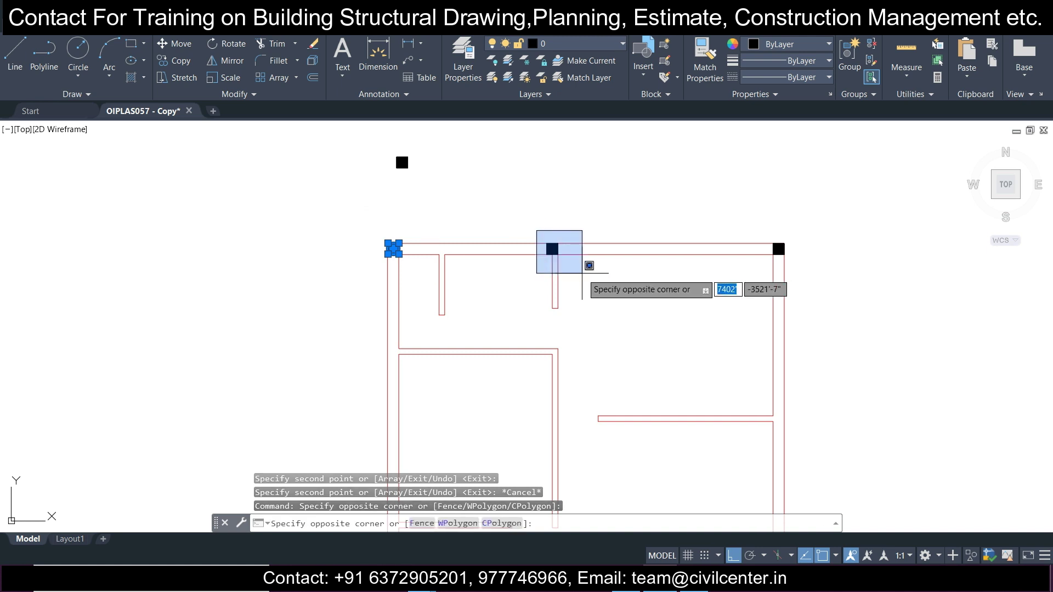
left_click(580, 273)
left_click(763, 230)
left_click(815, 282)
scroll(811, 345, "up", 2)
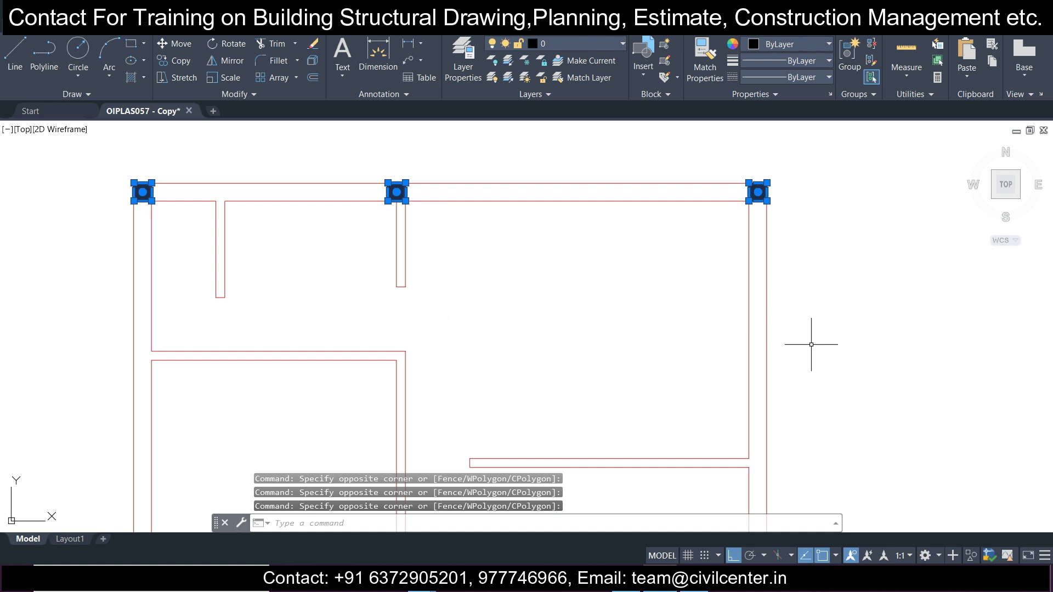
left_click(183, 64)
scroll(718, 181, "up", 4)
left_click(806, 227)
scroll(804, 228, "down", 4)
scroll(806, 383, "up", 4)
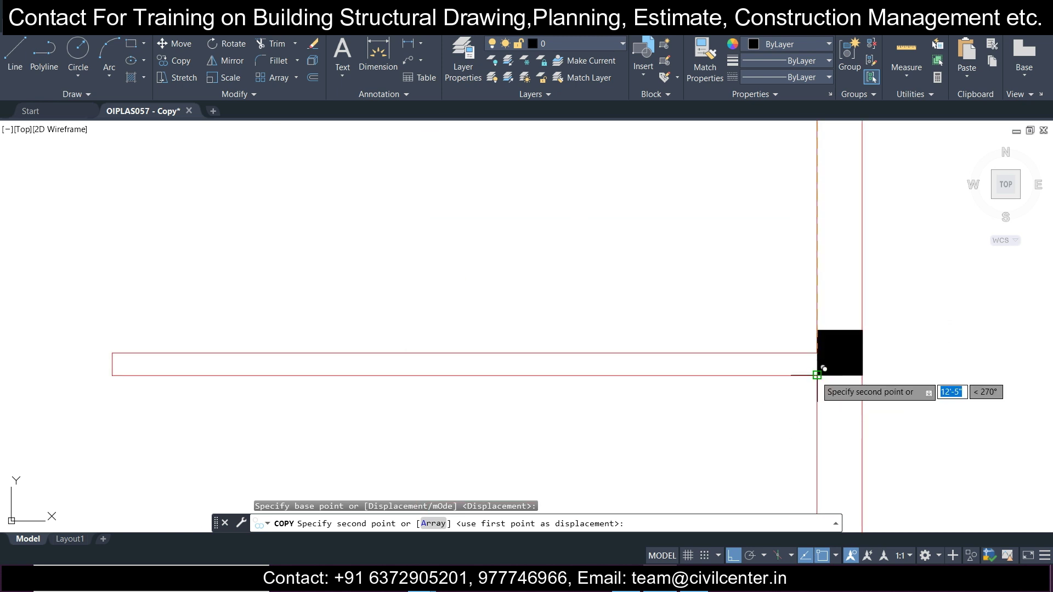
left_click(817, 340)
key("Escape")
Copy the three second-row columns straight down to the lower end of the double-line right wall, level with the wall above the staircase
scroll(547, 335, "down", 5)
scroll(403, 335, "up", 4)
scroll(404, 336, "down", 6)
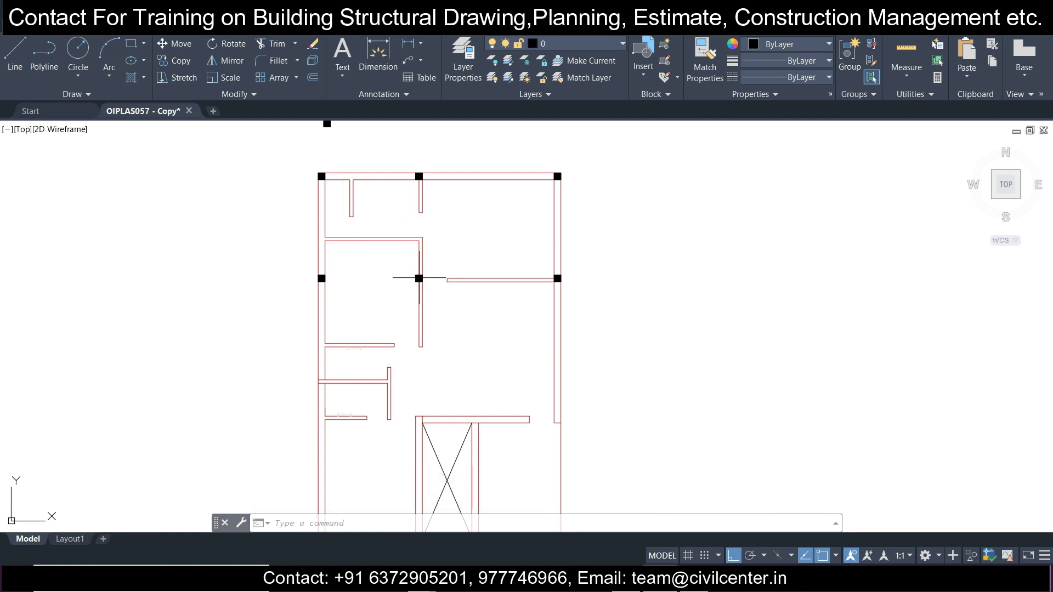
middle_click_drag(476, 393, 465, 329)
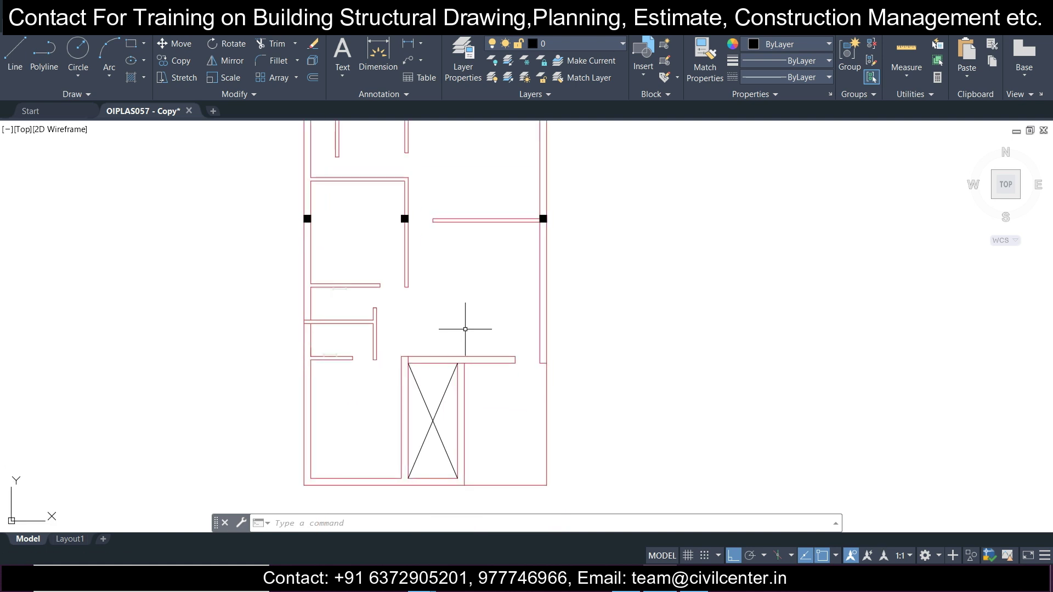
scroll(312, 205, "up", 4)
left_click(264, 212)
left_click(351, 277)
left_click(514, 219)
left_click(575, 273)
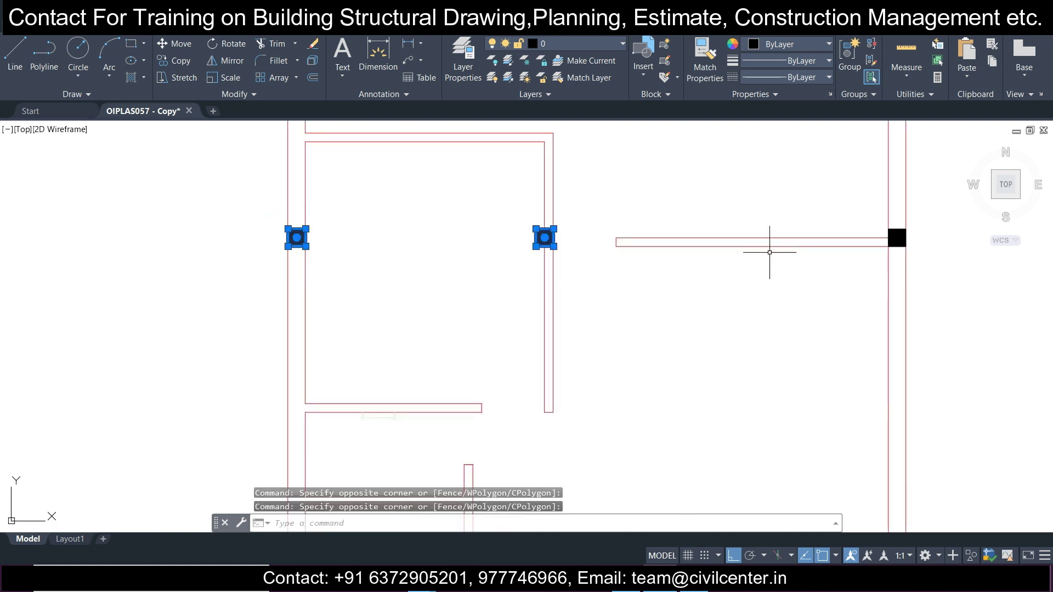
left_click(864, 216)
left_click(928, 280)
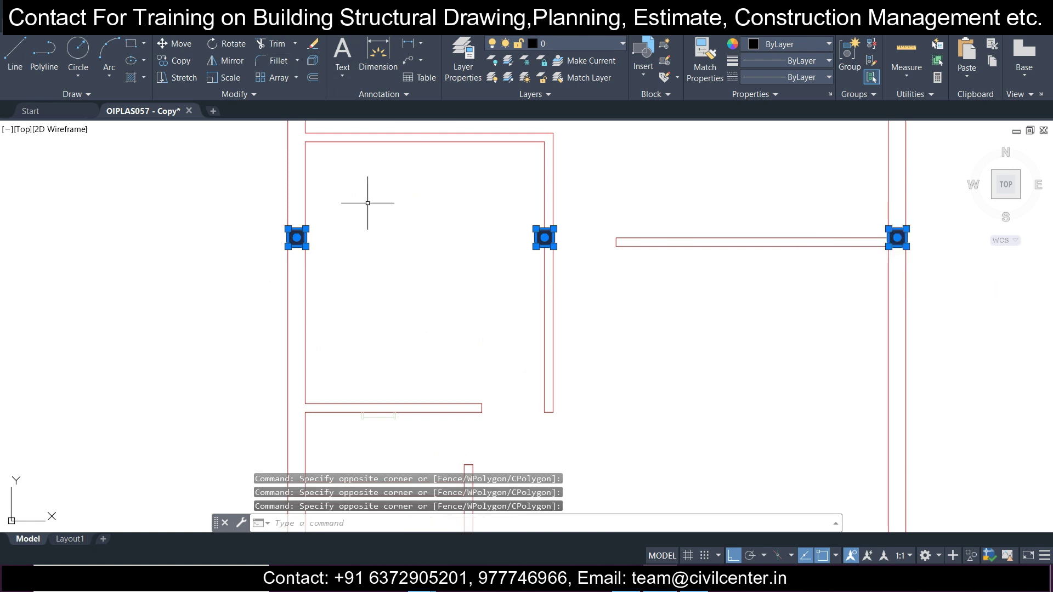
scroll(384, 225, "down", 4)
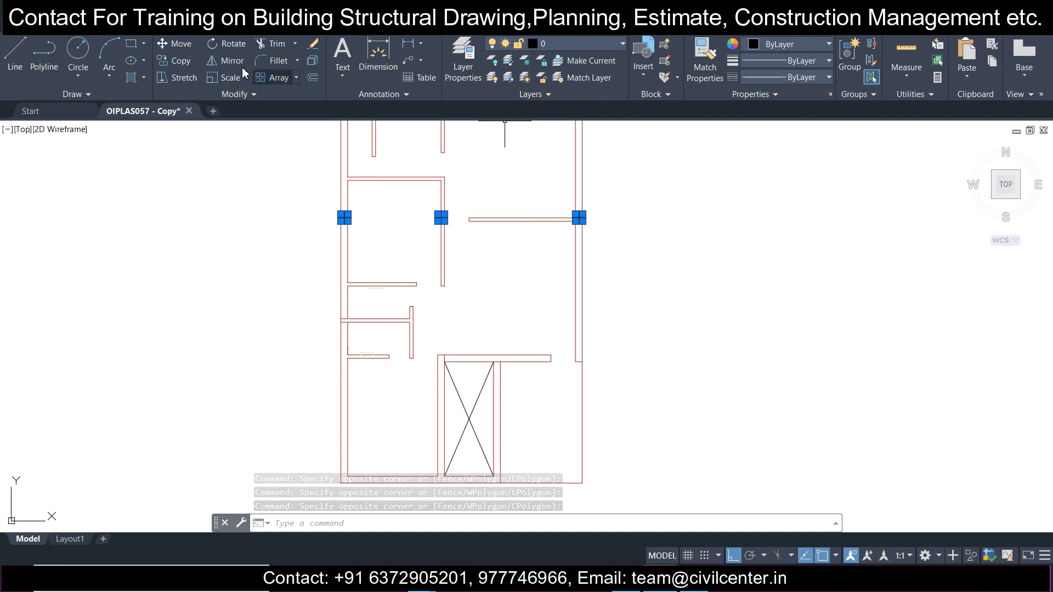
left_click(175, 60)
scroll(619, 184, "up", 6)
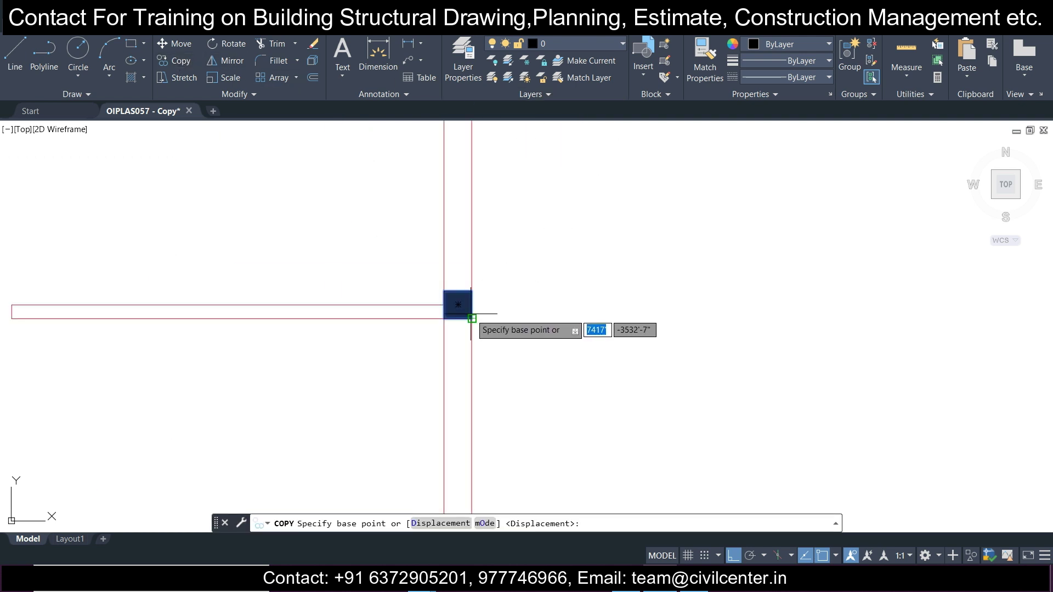
left_click(472, 318)
scroll(472, 313, "down", 6)
scroll(483, 406, "up", 3)
scroll(452, 362, "up", 2)
left_click(422, 400)
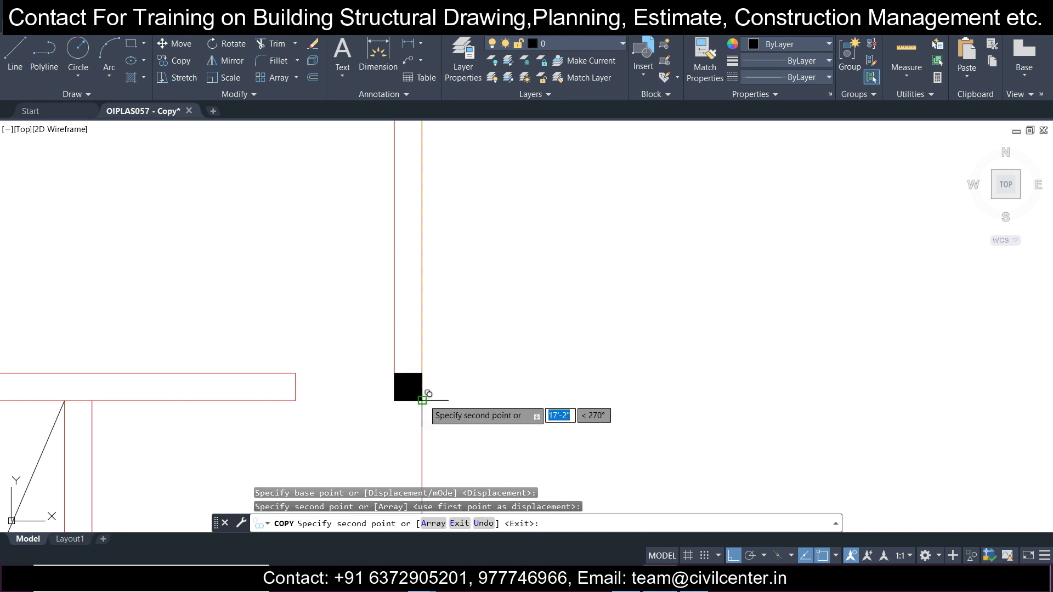
key("Escape")
scroll(411, 349, "down", 3)
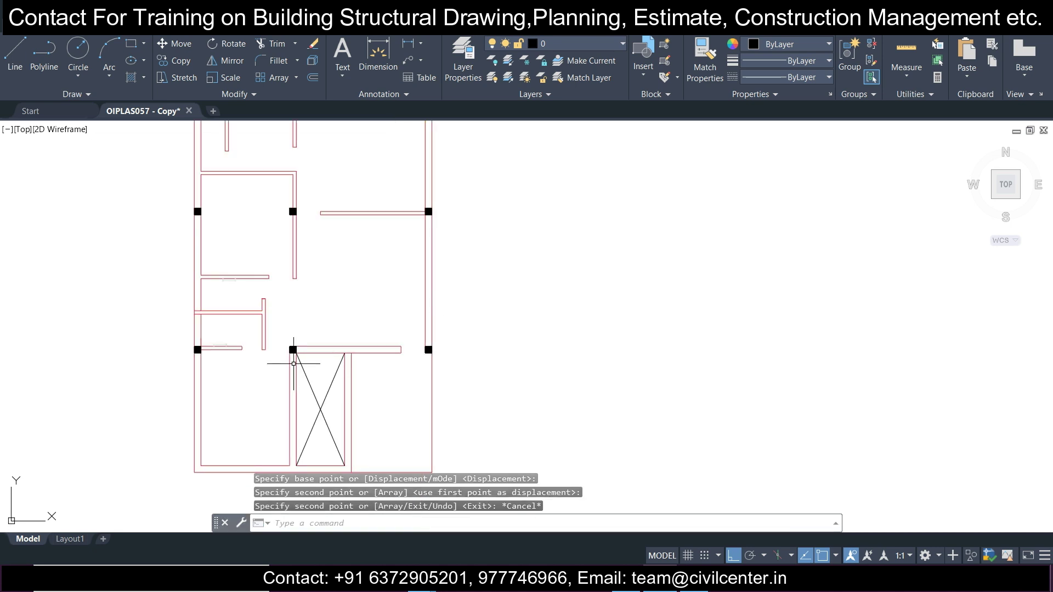
scroll(217, 321, "up", 3)
left_click(183, 265)
left_click(256, 342)
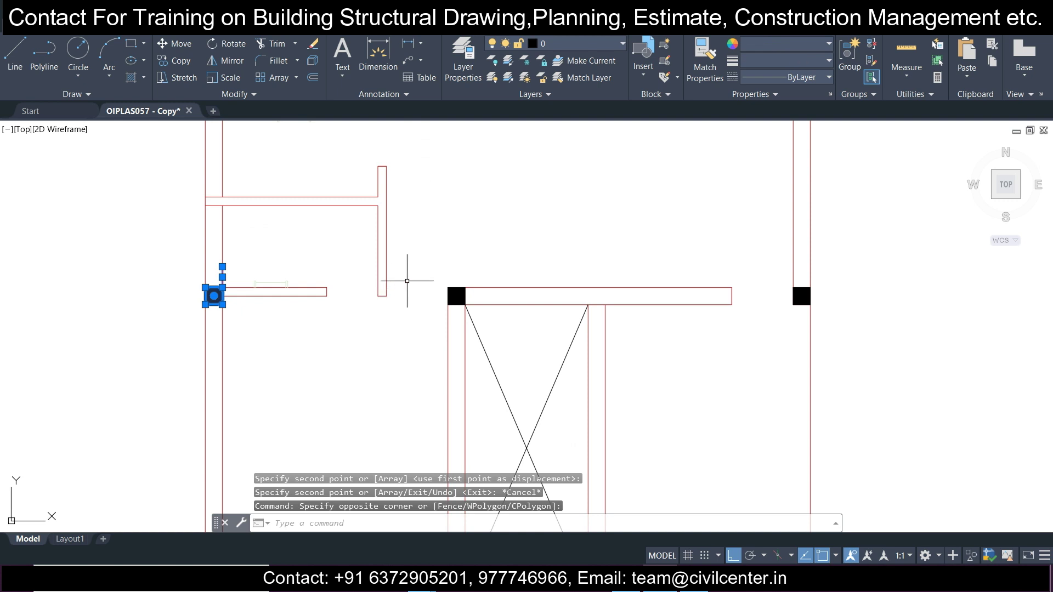
key("Escape")
left_click(196, 282)
key("Escape")
scroll(205, 283, "up", 3)
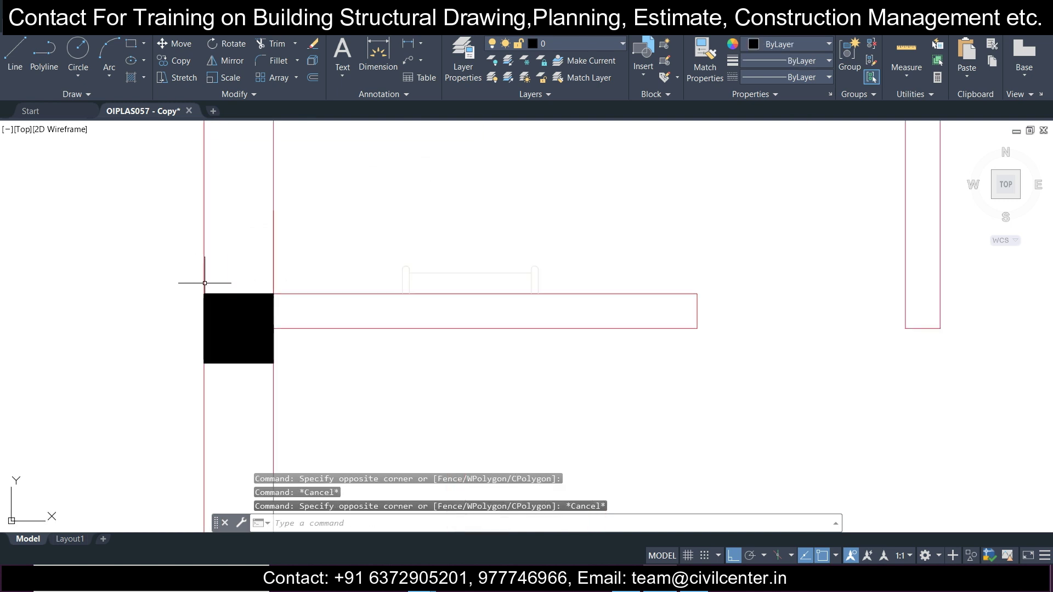
left_click(226, 225)
left_click(356, 353)
left_click(274, 247)
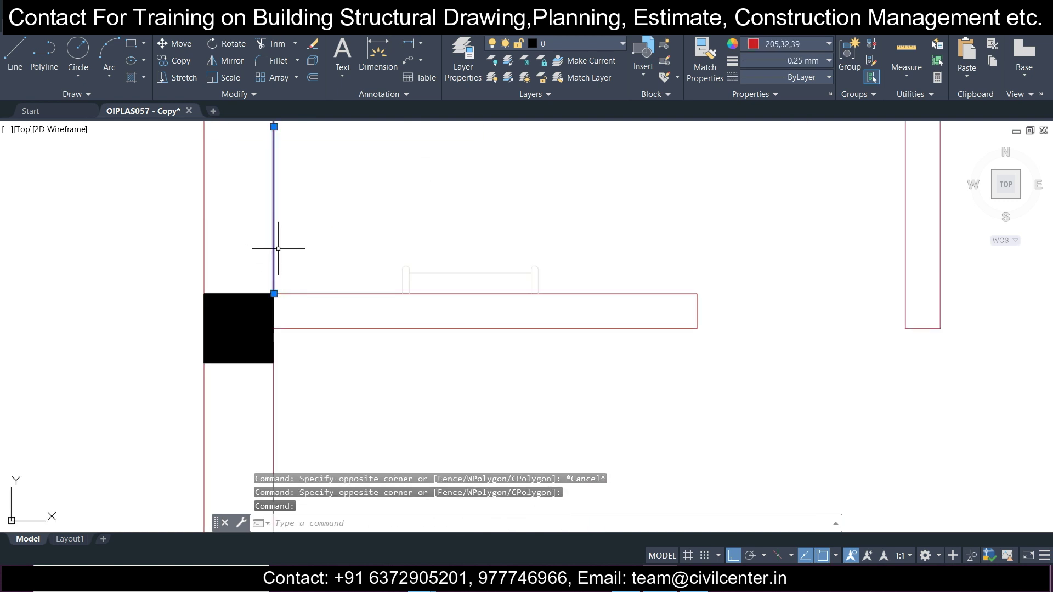
key("Escape")
Copy the three columns level with the wall above the staircase straight down onto the bottom outer wall, using the right column's lower-right corner
left_click(186, 277)
left_click(366, 423)
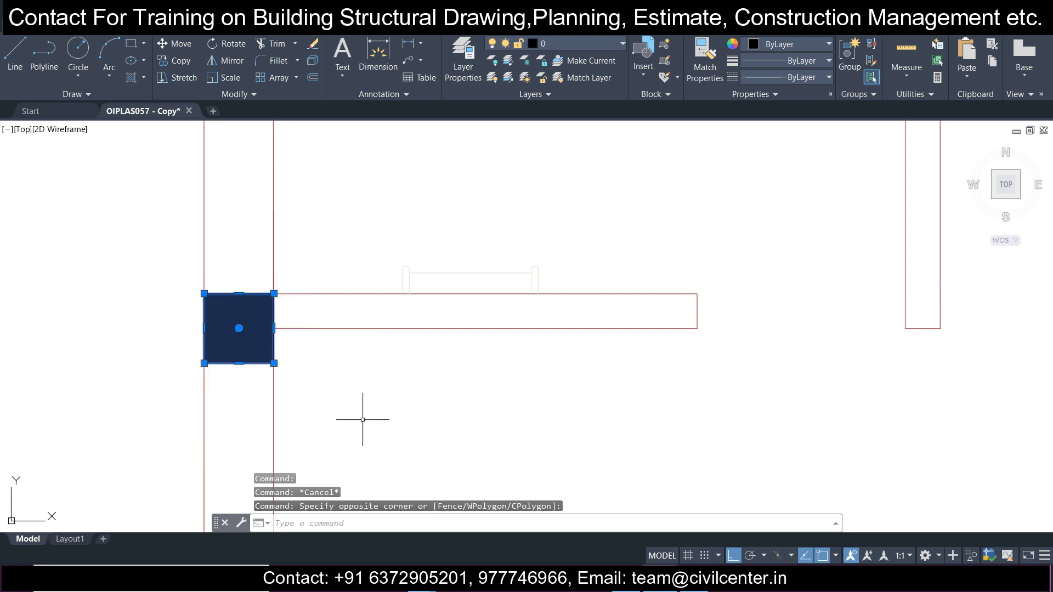
scroll(296, 358, "down", 3)
scroll(608, 359, "up", 3)
left_click(640, 283)
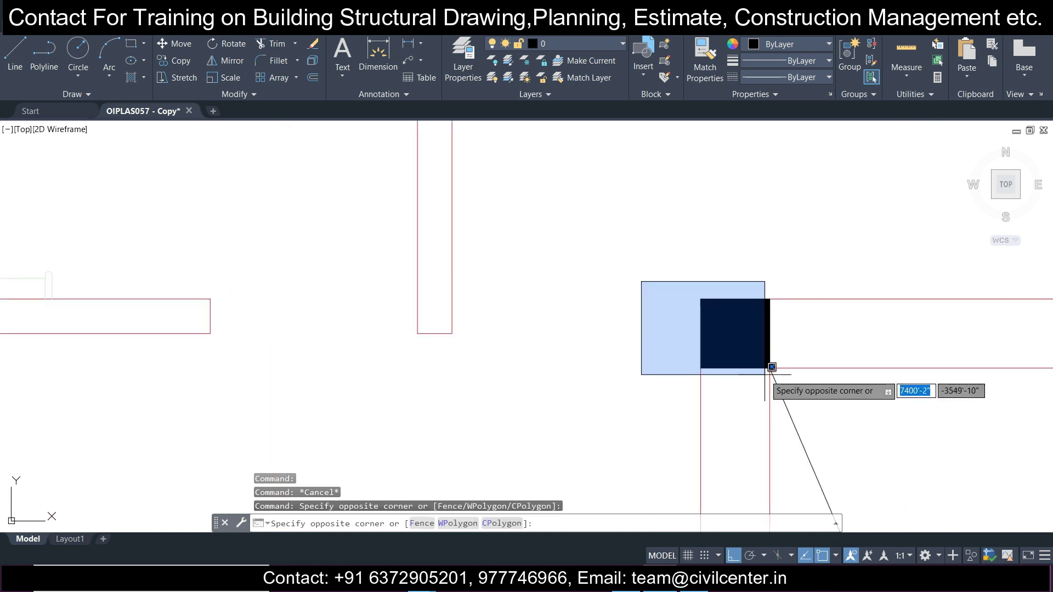
left_click(778, 375)
scroll(784, 376, "down", 3)
scroll(829, 387, "down", 2)
left_click(745, 239)
left_click(801, 292)
left_click(184, 62)
scroll(818, 277, "up", 2)
left_click(735, 255)
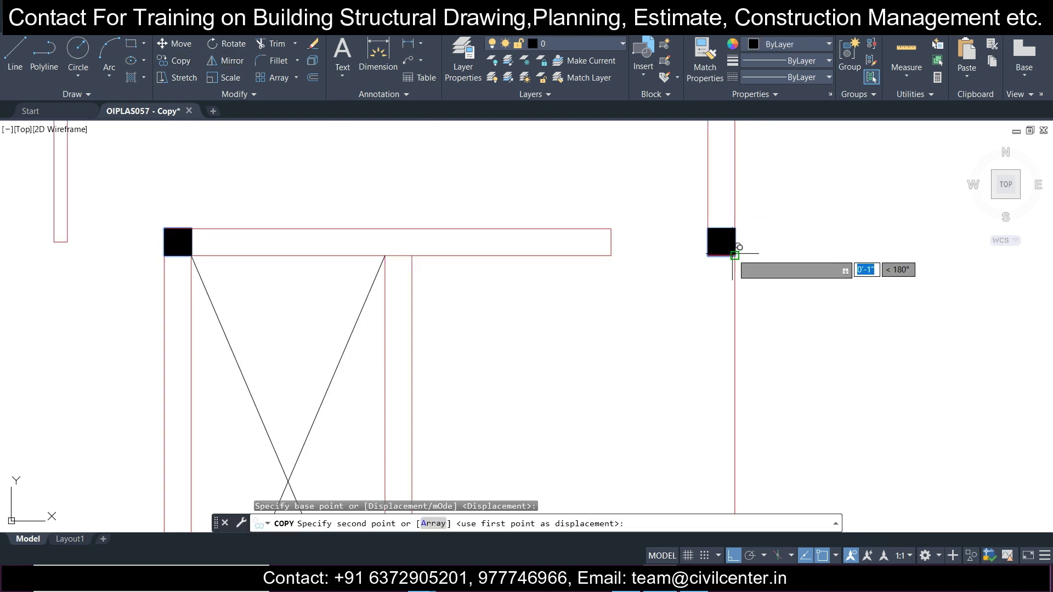
scroll(732, 254, "down", 5)
left_click(733, 370)
key("Escape")
Measure the clear vertical distance between the second-row and third-row columns on the right wall with a linear dimension, without placing it
scroll(738, 307, "down", 4)
scroll(735, 301, "up", 2)
middle_click_drag(730, 271, 743, 321)
scroll(743, 320, "up", 2)
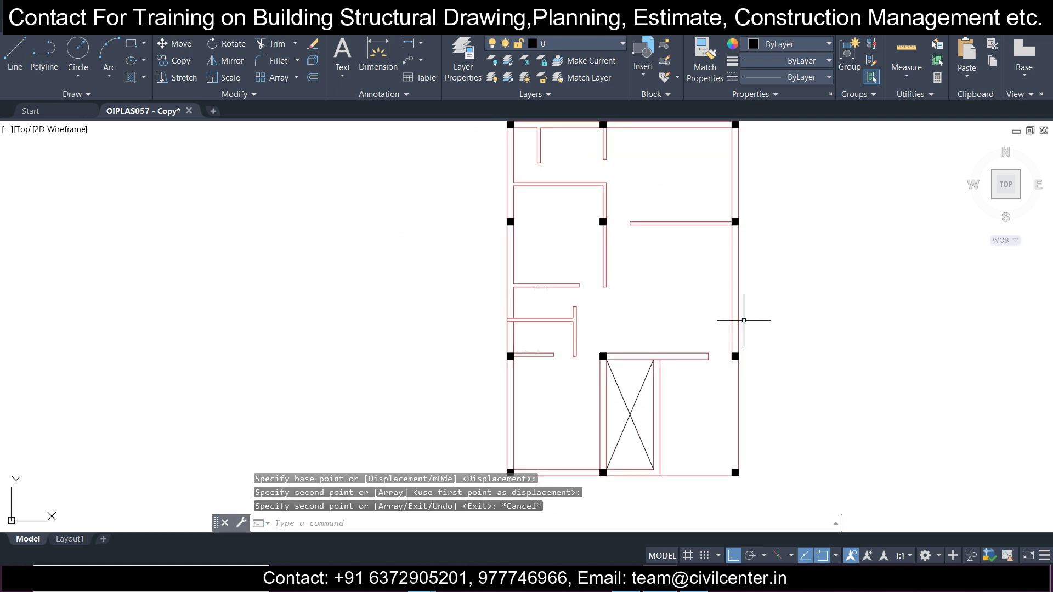
middle_click_drag(638, 239, 606, 288)
scroll(607, 286, "down", 2)
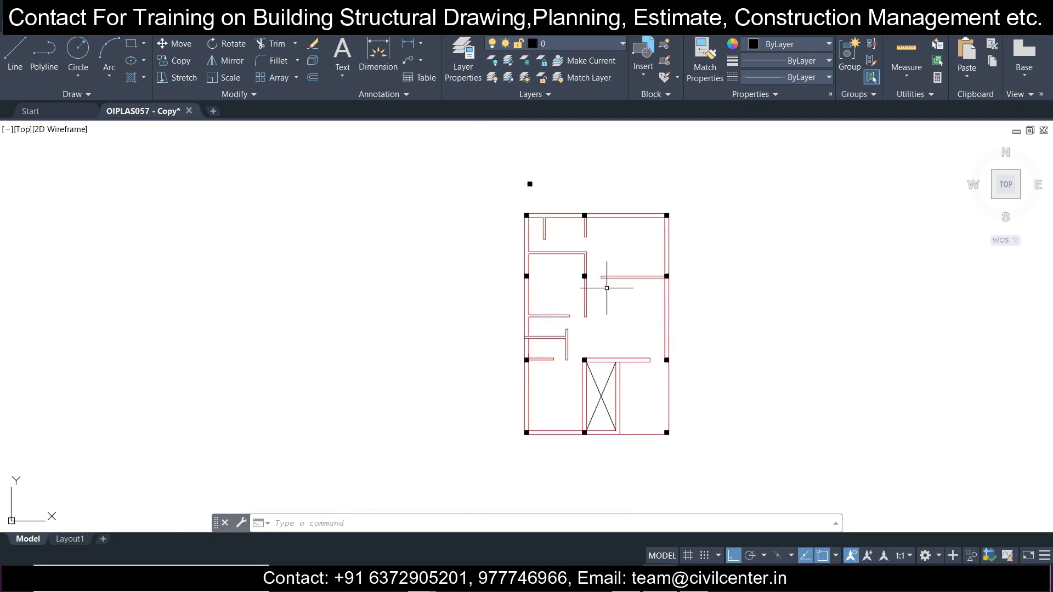
scroll(616, 346, "up", 2)
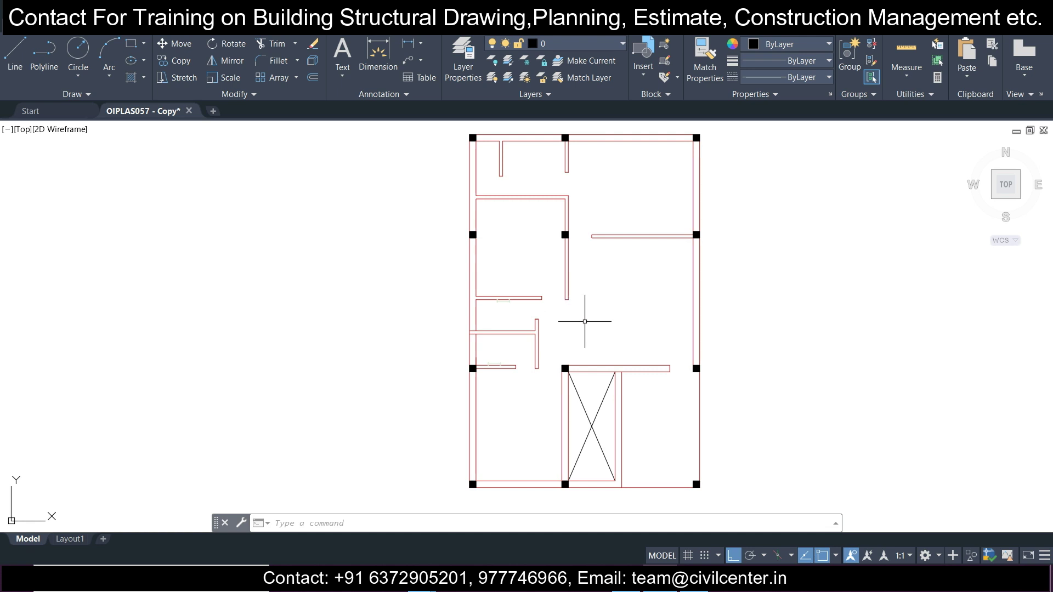
scroll(759, 309, "up", 2)
left_click(378, 55)
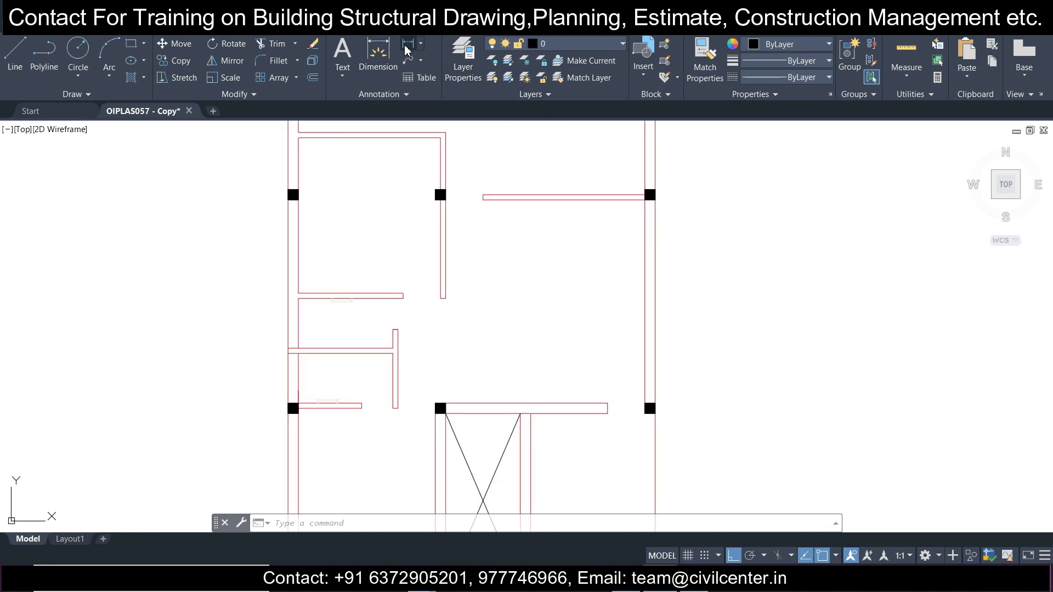
left_click(645, 201)
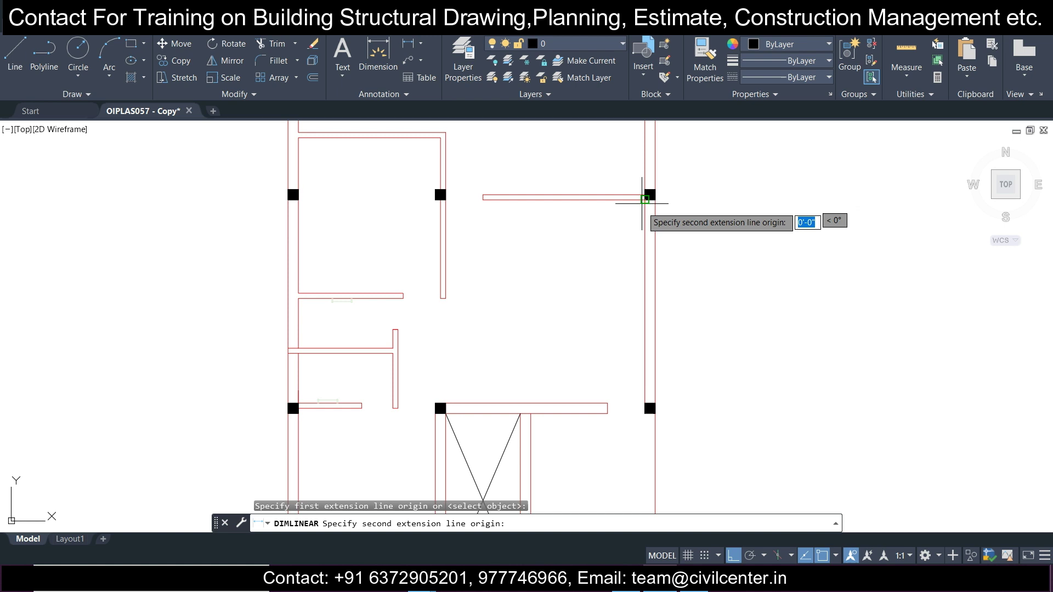
left_click(645, 403)
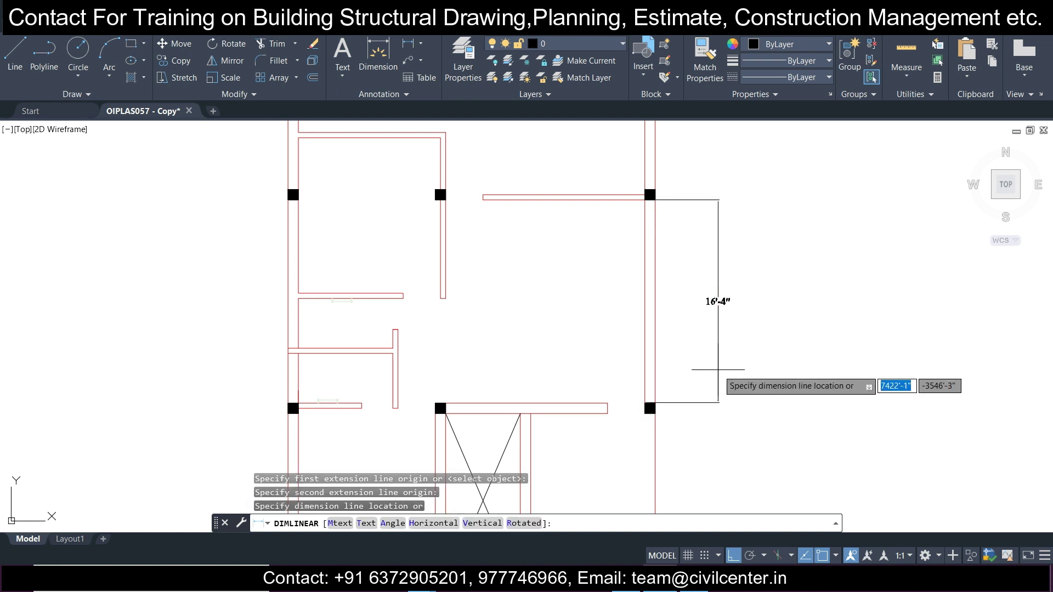
key("Escape")
Delete the spare filled column square above the plan
scroll(635, 322, "down", 4)
scroll(640, 356, "up", 4)
scroll(635, 357, "down", 2)
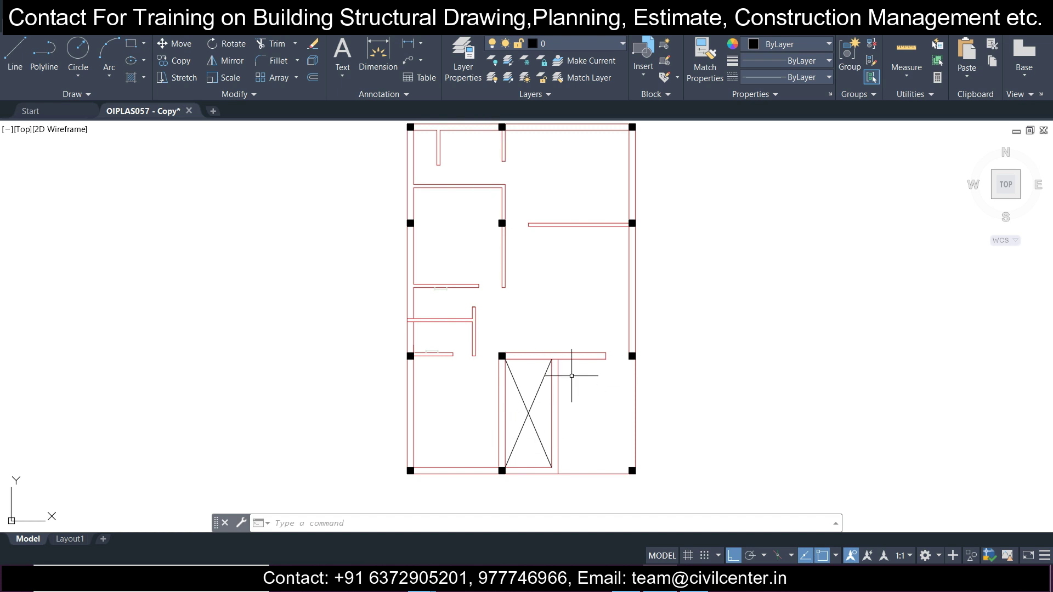
scroll(577, 309, "down", 2)
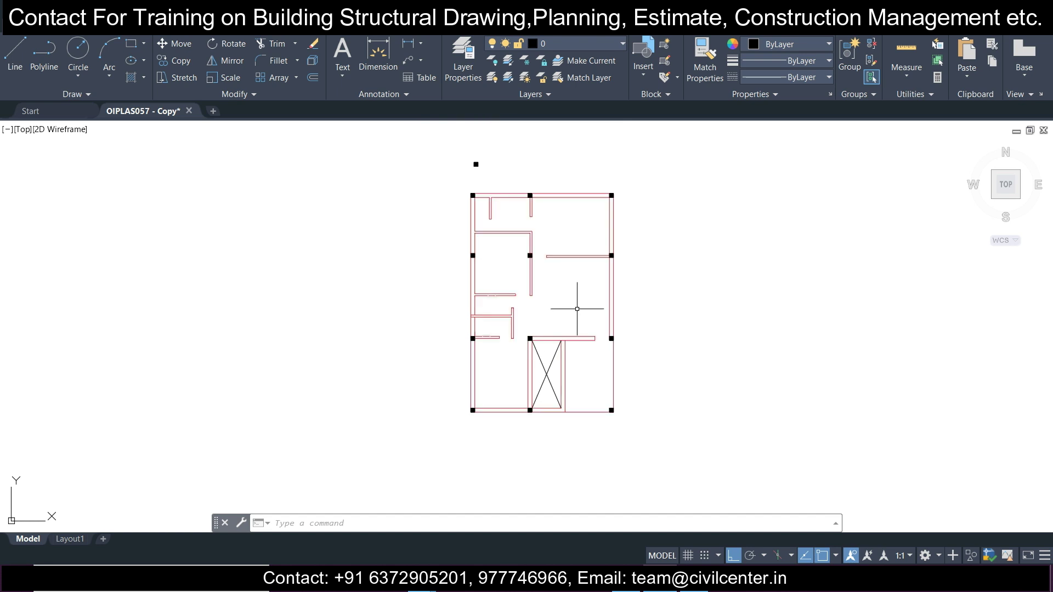
scroll(465, 160, "up", 4)
left_click(463, 148)
left_click(558, 189)
key("Delete")
scroll(617, 182, "down", 3)
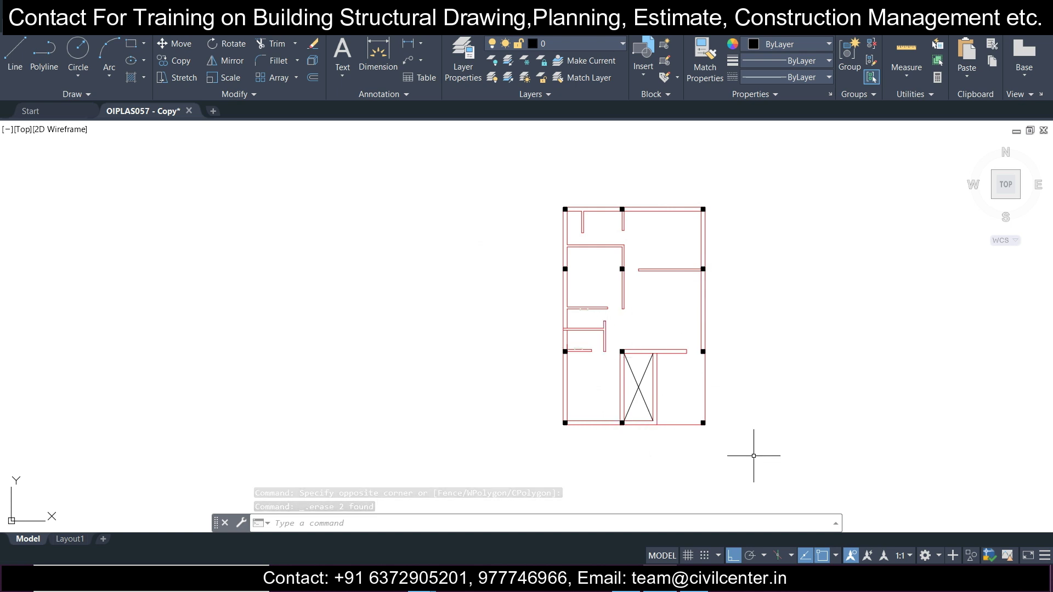
middle_click_drag(762, 326, 647, 301)
scroll(510, 226, "up", 2)
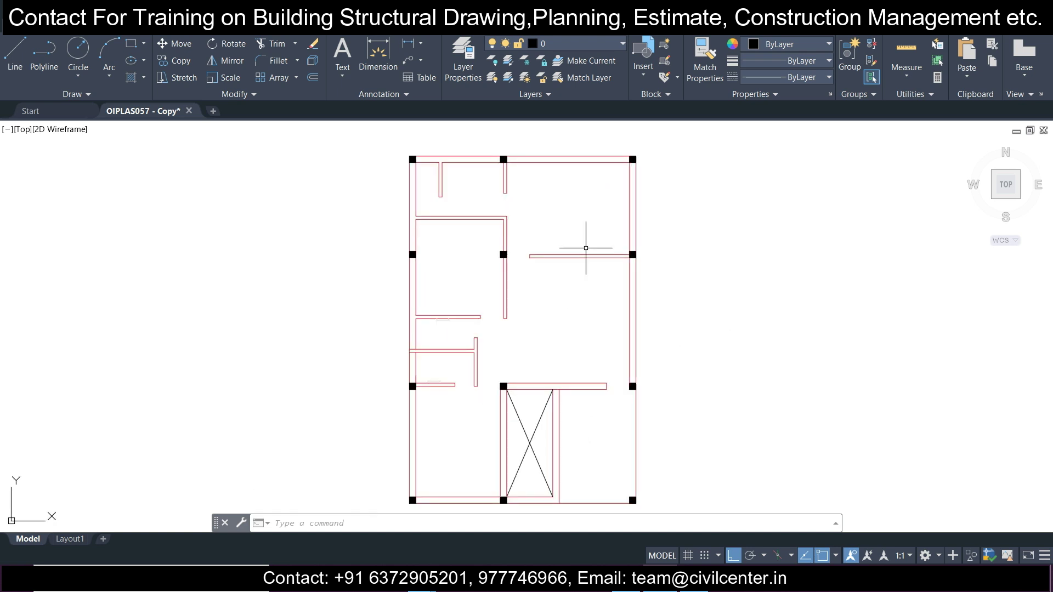
scroll(570, 235, "down", 2)
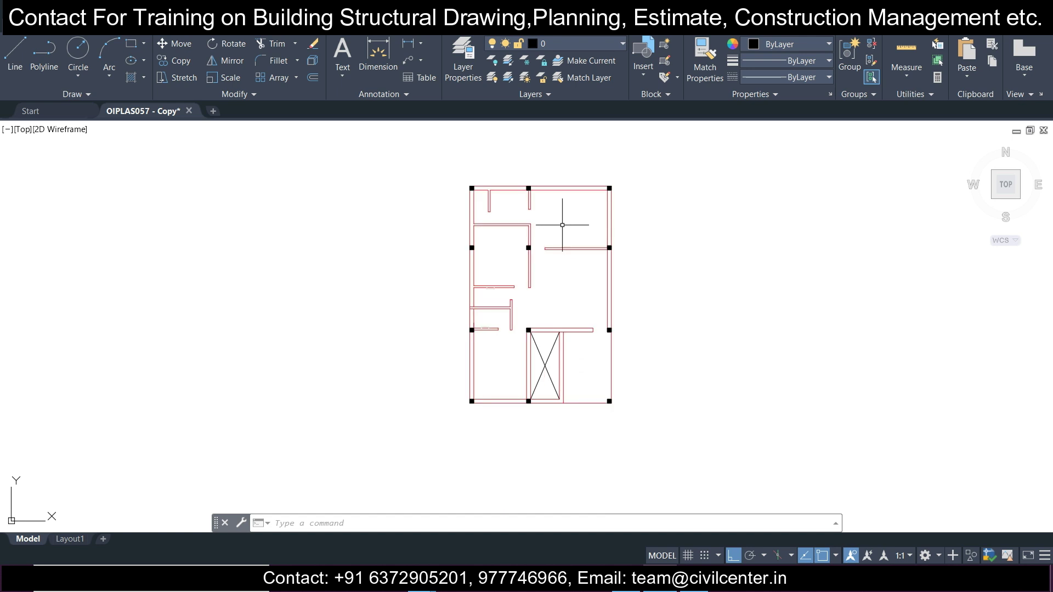
scroll(567, 227, "up", 2)
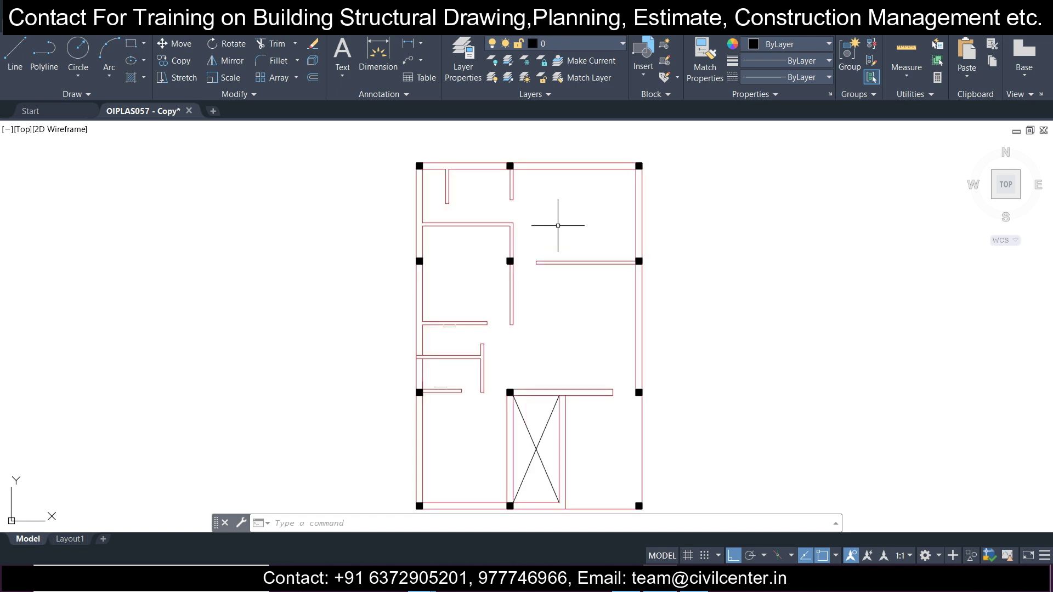
scroll(551, 220, "down", 2)
scroll(551, 222, "up", 2)
scroll(551, 222, "down", 2)
left_click(433, 164)
left_click(712, 445)
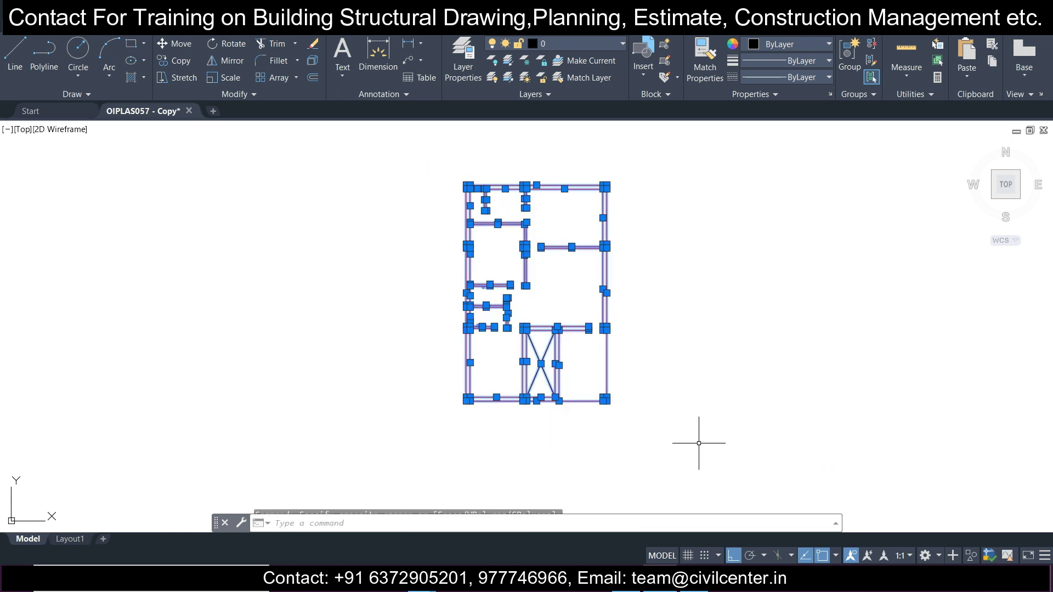
left_click(554, 52)
left_click(555, 74)
key("Escape")
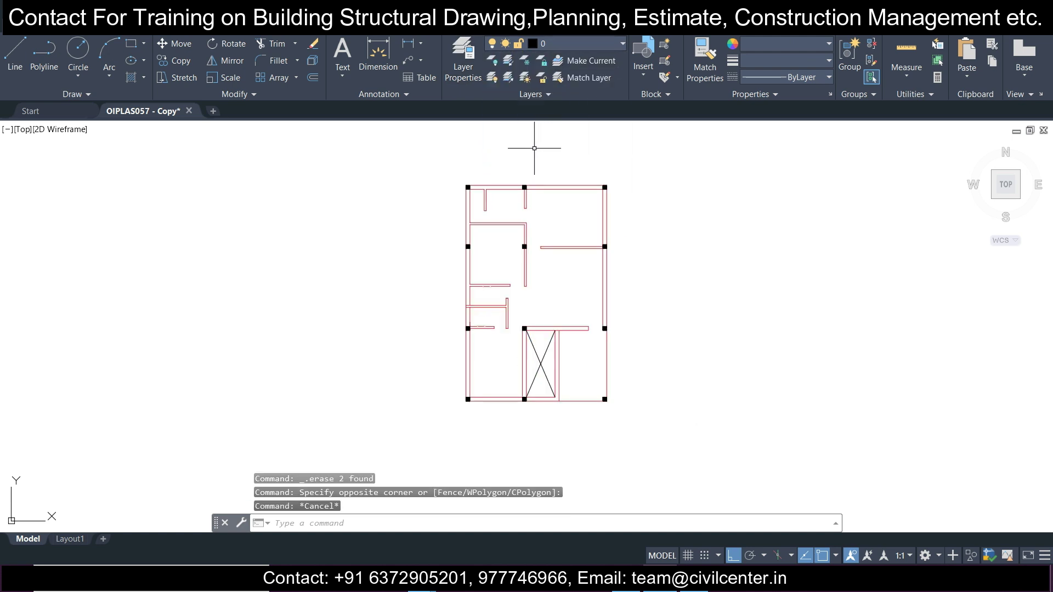
left_click(420, 153)
left_click(788, 469)
left_click(571, 46)
left_click(571, 46)
left_click(774, 60)
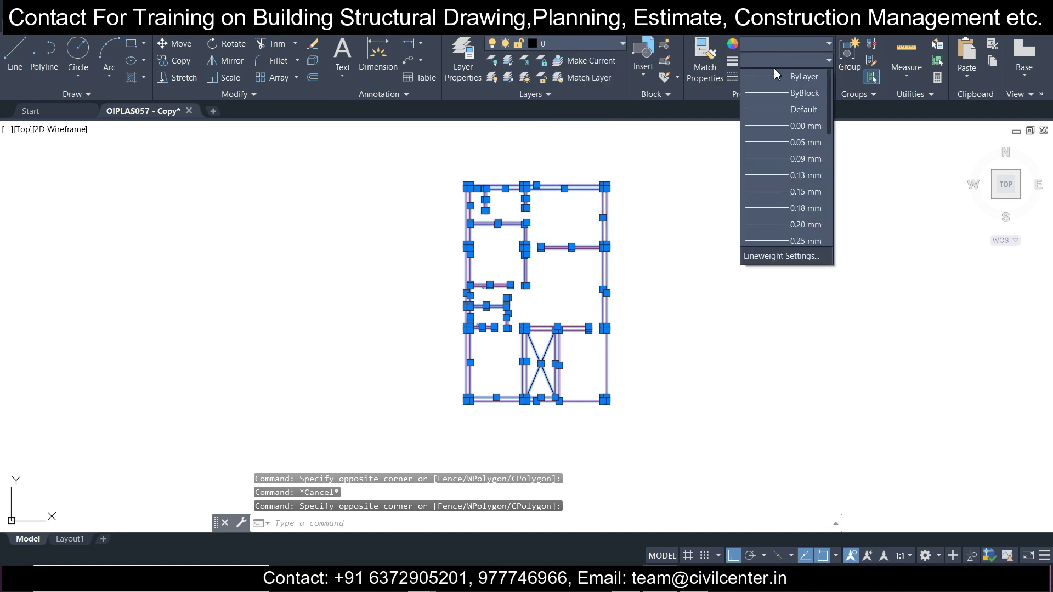
key("Escape")
key("Escape")
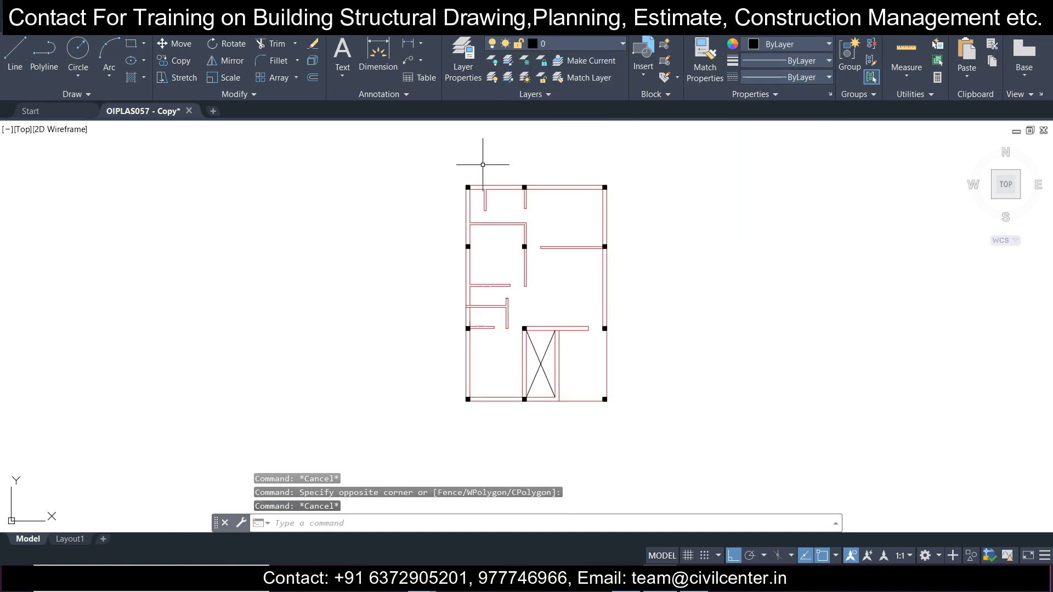
Set the color of the whole floor plan, including its columns, to ByLayer
left_click(442, 160)
left_click(760, 480)
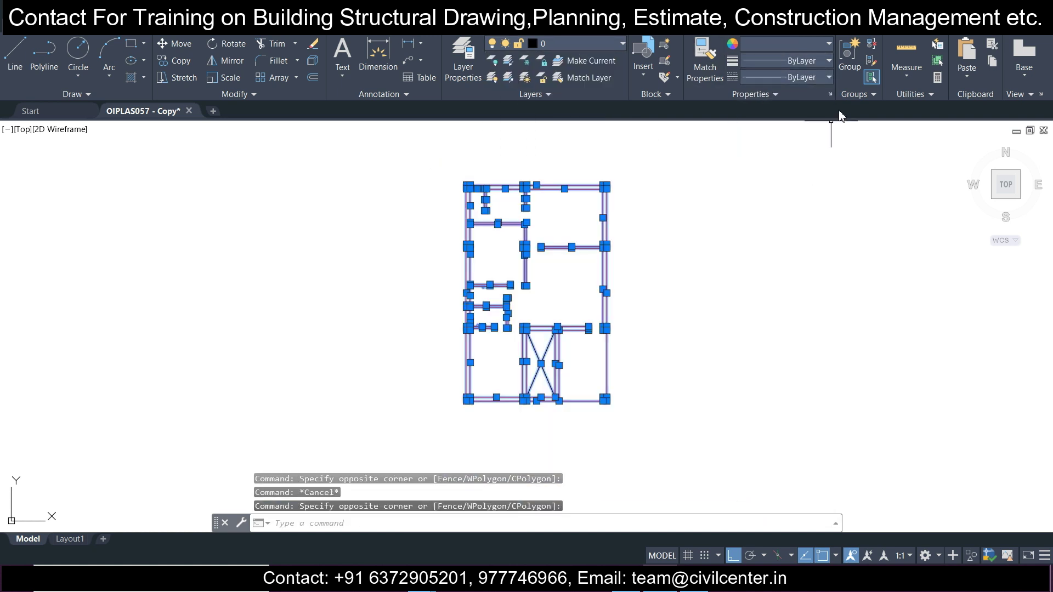
left_click(810, 47)
left_click(789, 61)
key("Escape")
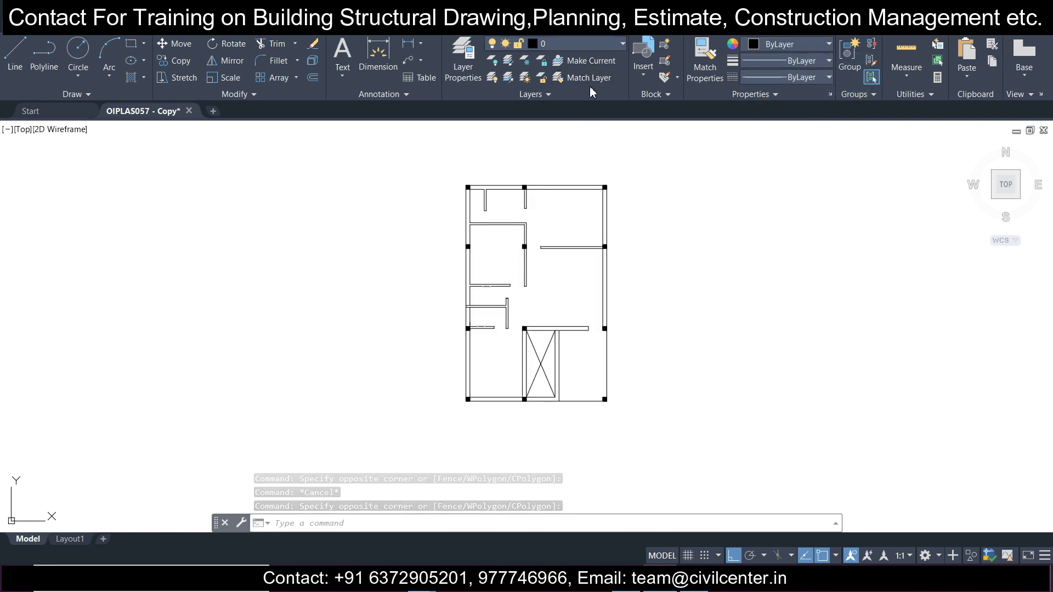
Delete the NOI THAT layer with its objects, picking it by name with the LAYDEL command
left_click(463, 58)
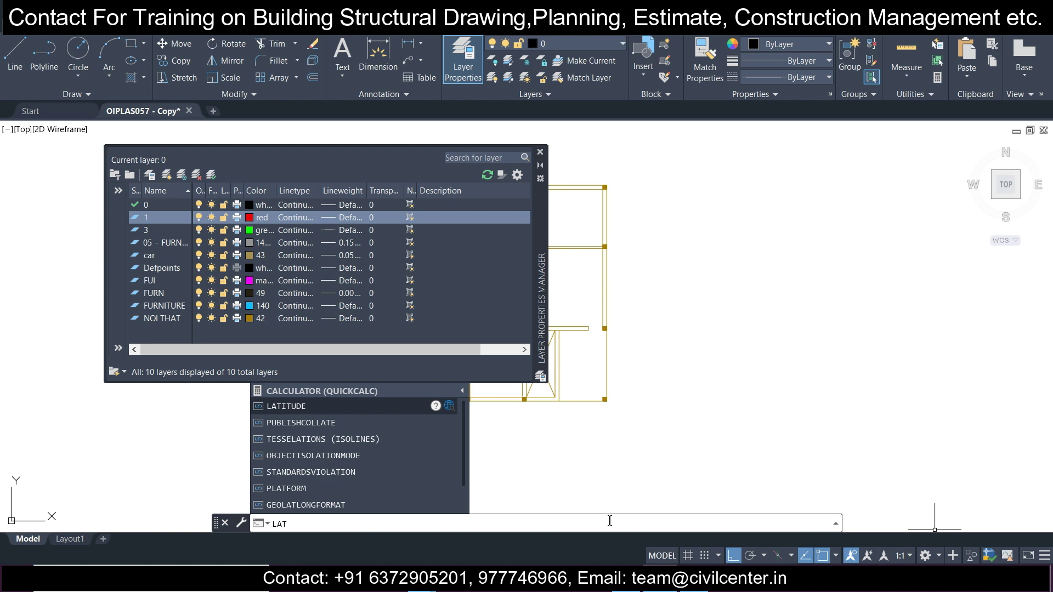
key("BackSpace")
type("yde")
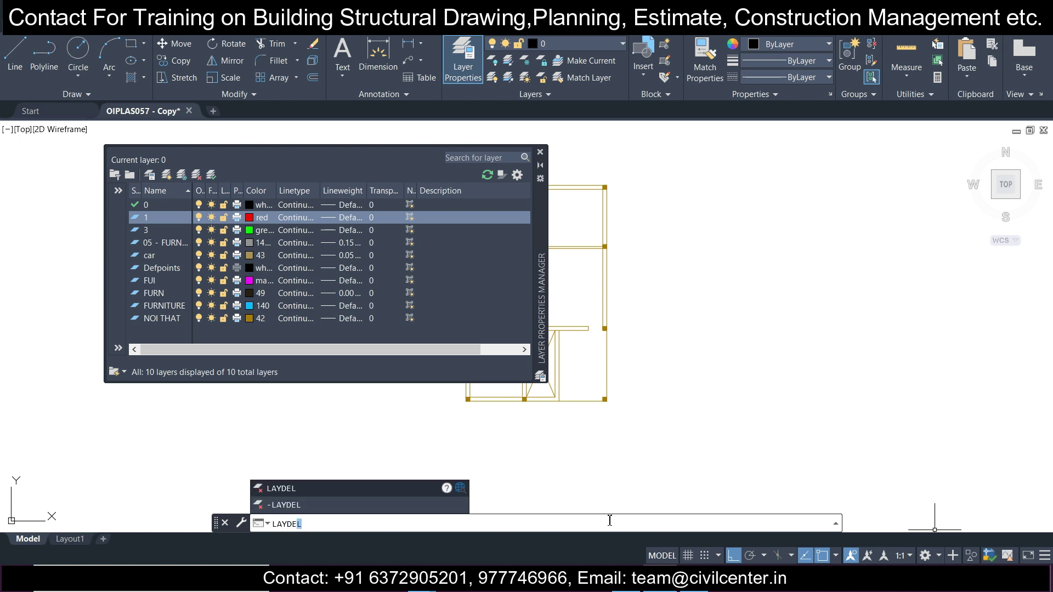
key("Return")
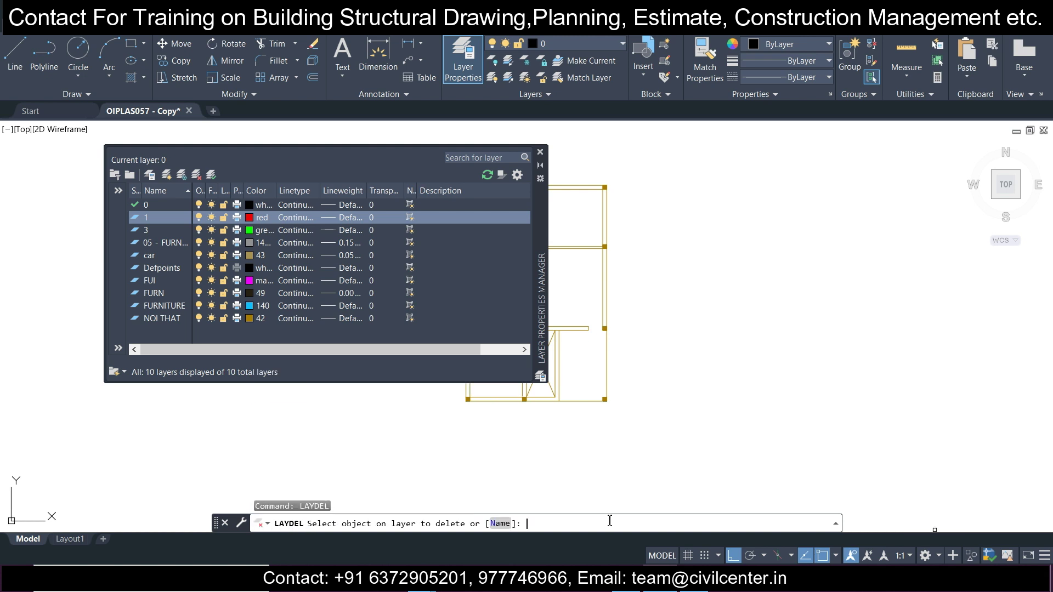
type("N")
key("Return")
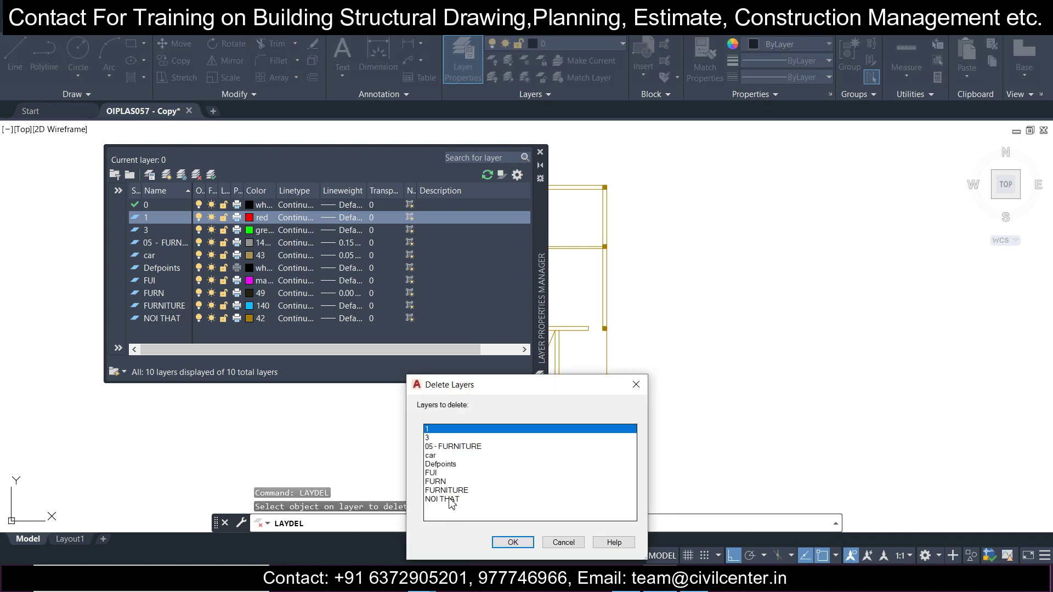
left_click(450, 500)
left_click(512, 541)
left_click(575, 522)
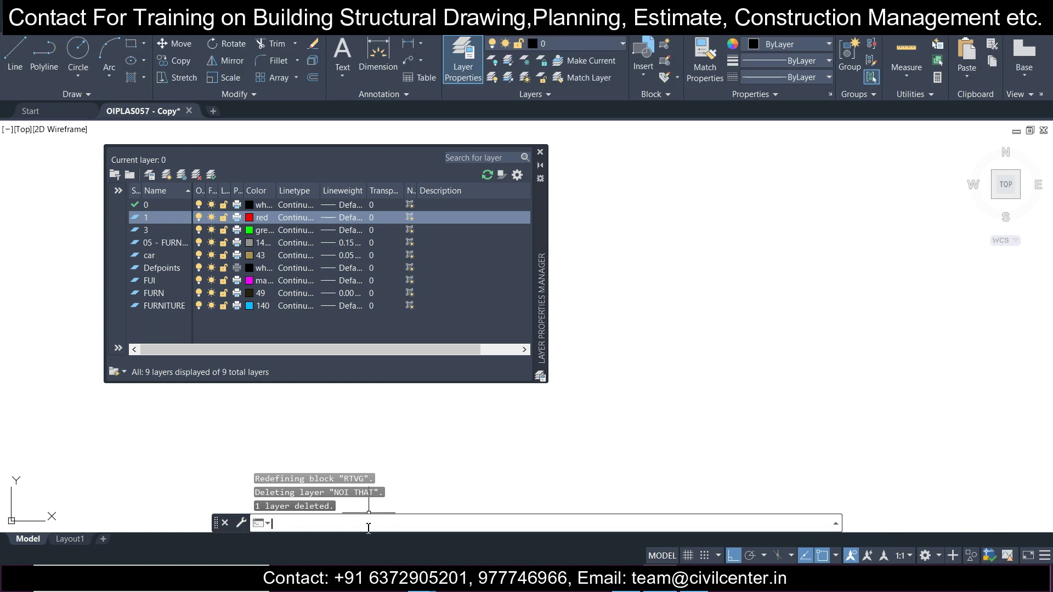
left_click(447, 482)
key("Escape")
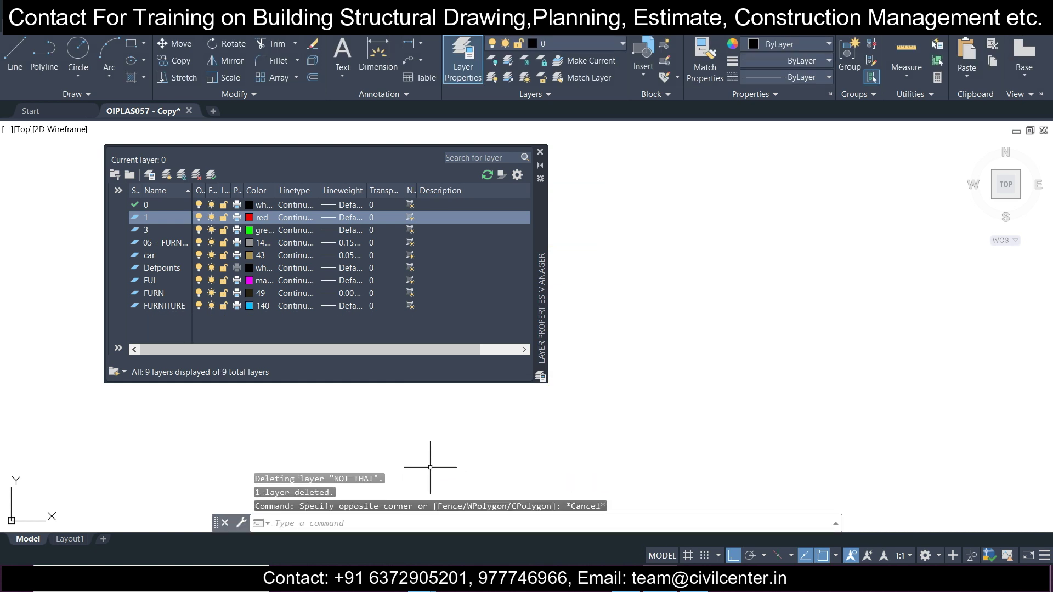
Delete the FURNITURE layer by name, including its objects referenced in blocks
key("Return")
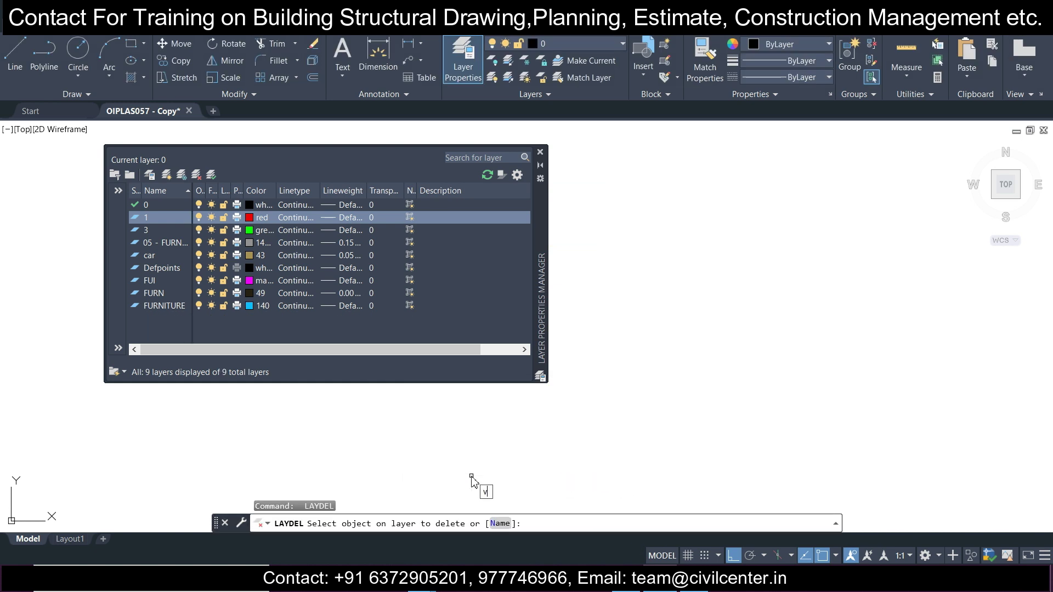
left_click(500, 526)
left_click(469, 491)
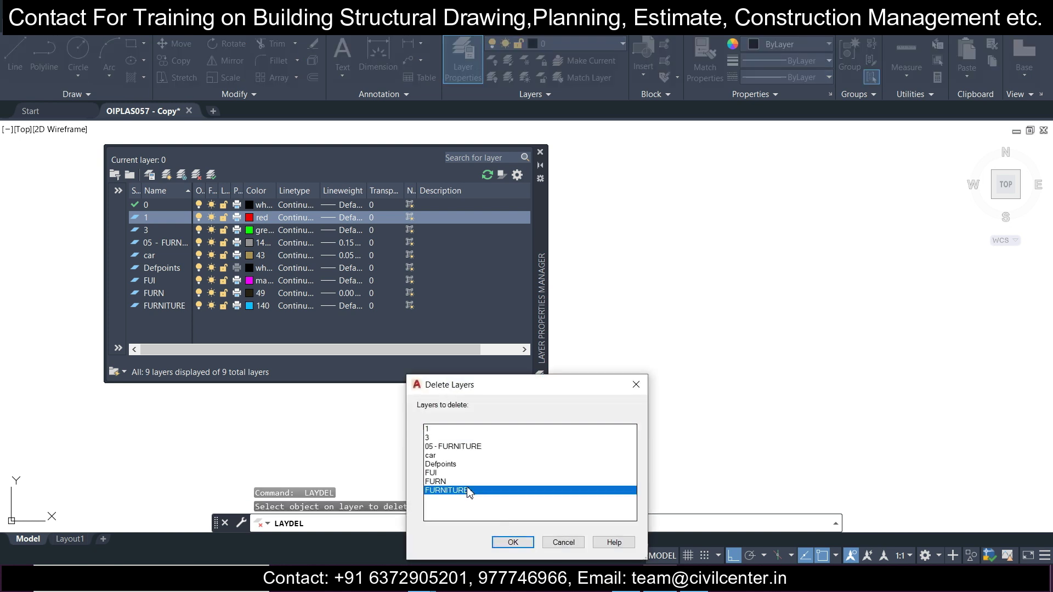
left_click(513, 542)
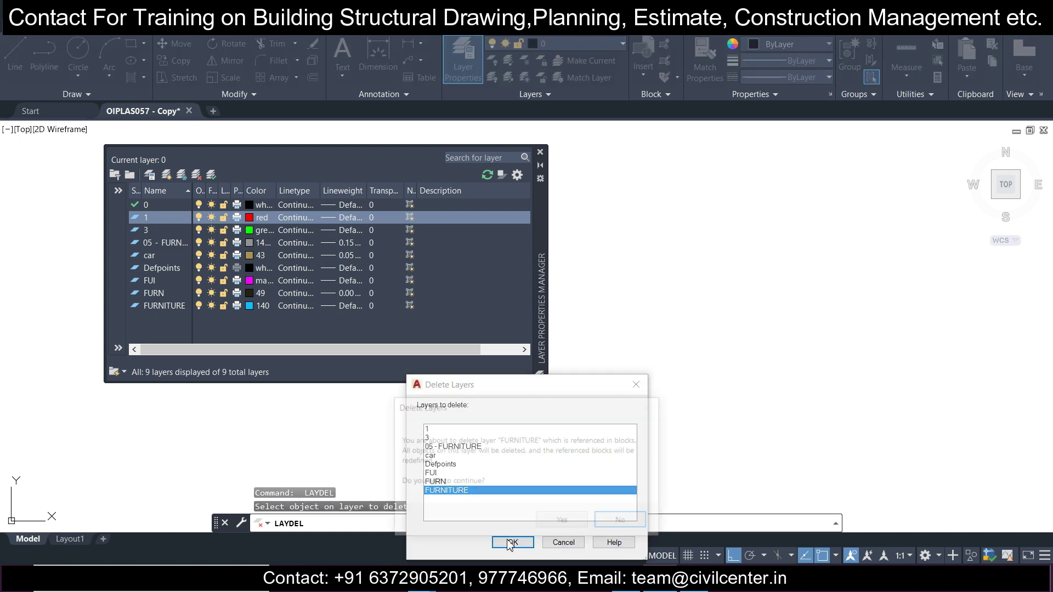
left_click(564, 522)
Delete the FURN layer by name, accepting the redefinition of the blocks that reference it
key("Return")
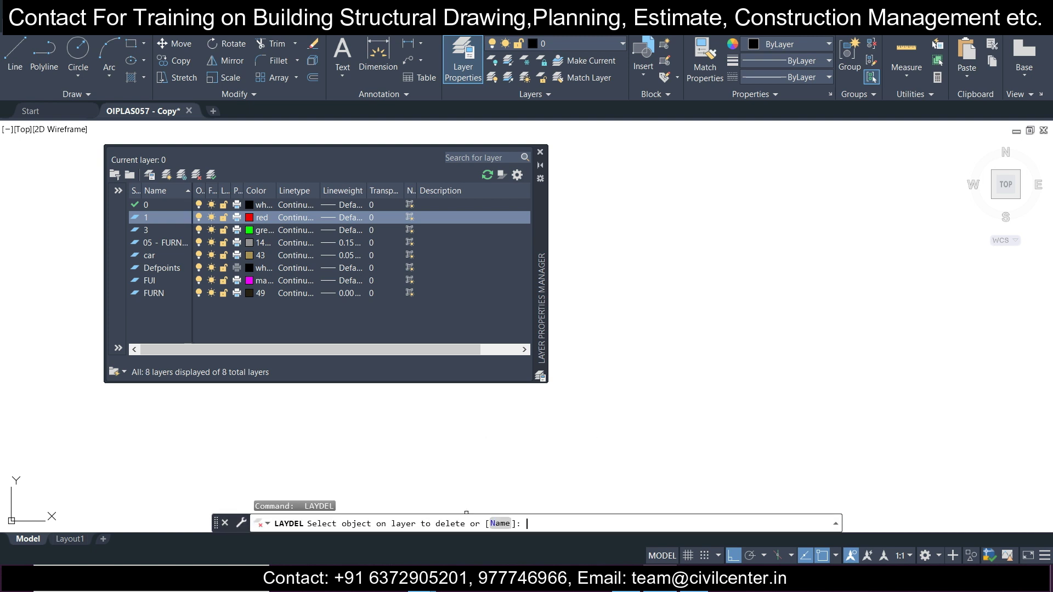
left_click(500, 524)
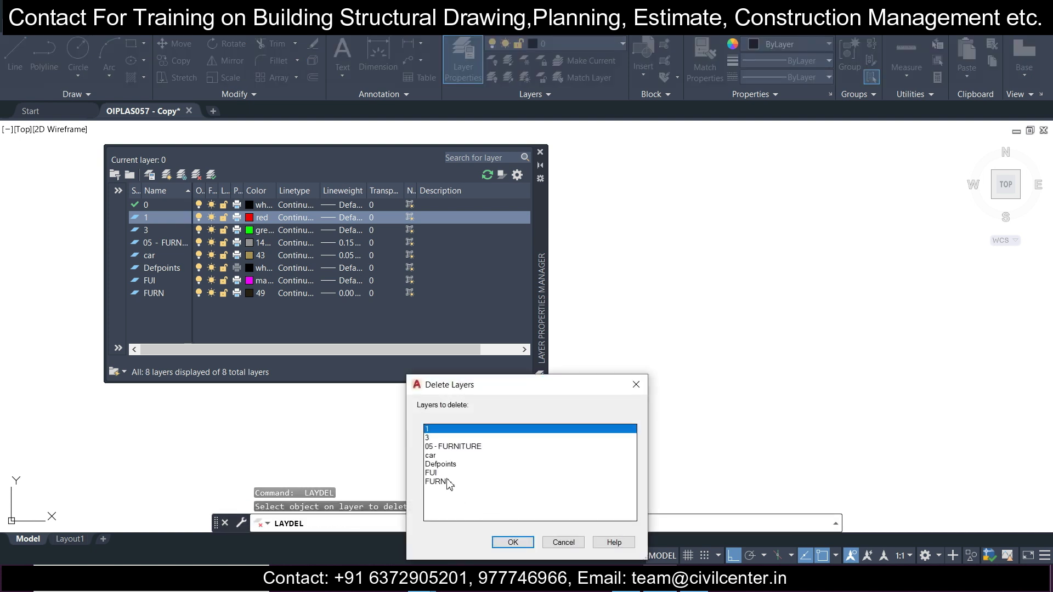
left_click(436, 481)
left_click(512, 542)
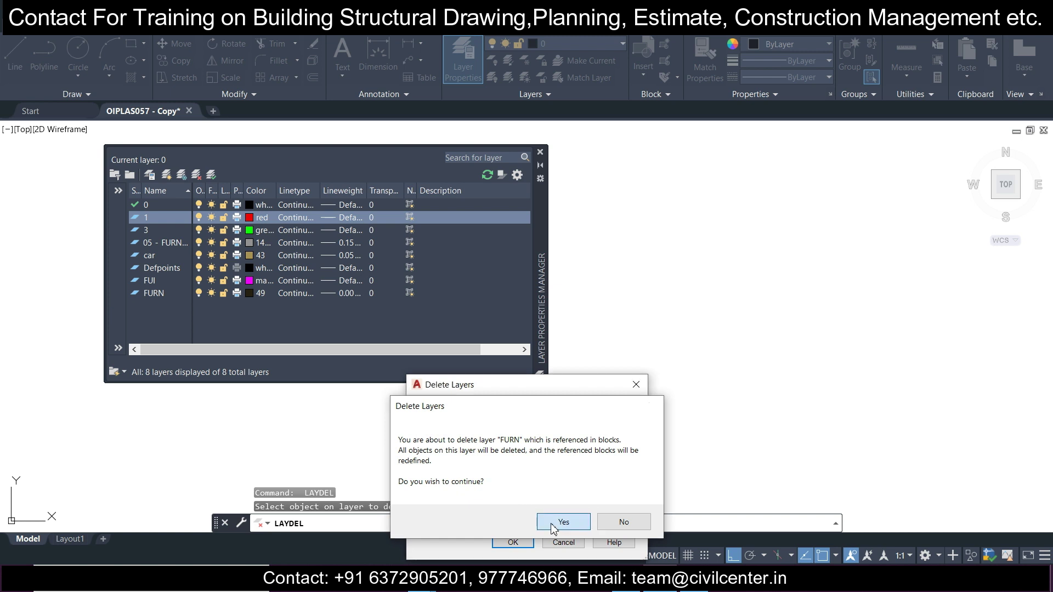
left_click(552, 526)
Delete the FUI layer by name, including its objects inside blocks
key("Return")
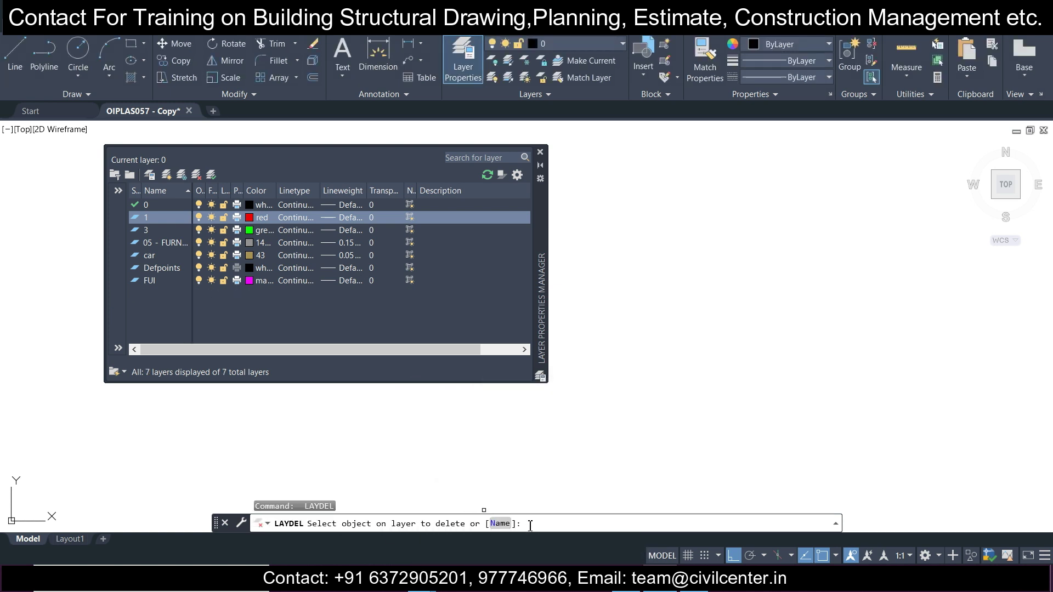
left_click(500, 523)
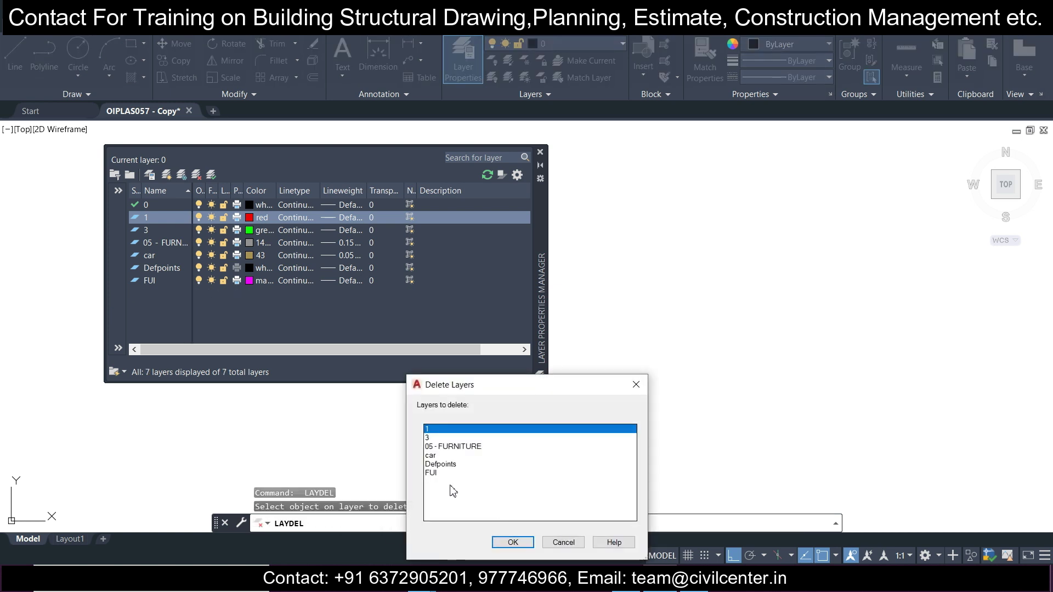
left_click(439, 473)
left_click(508, 540)
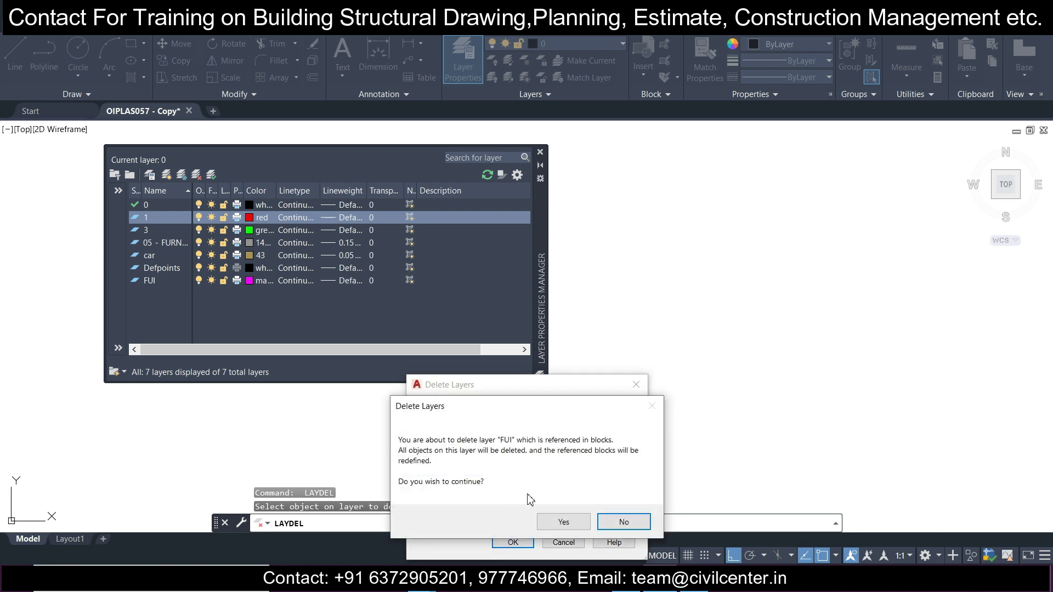
left_click(562, 522)
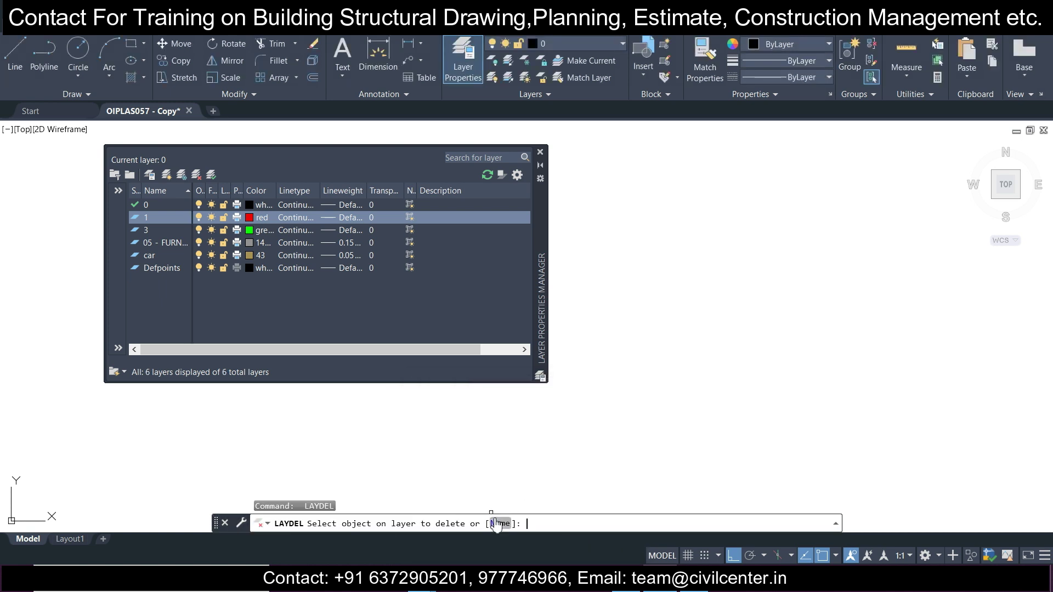
Delete the car layer by name, including its objects referenced in blocks
left_click(507, 524)
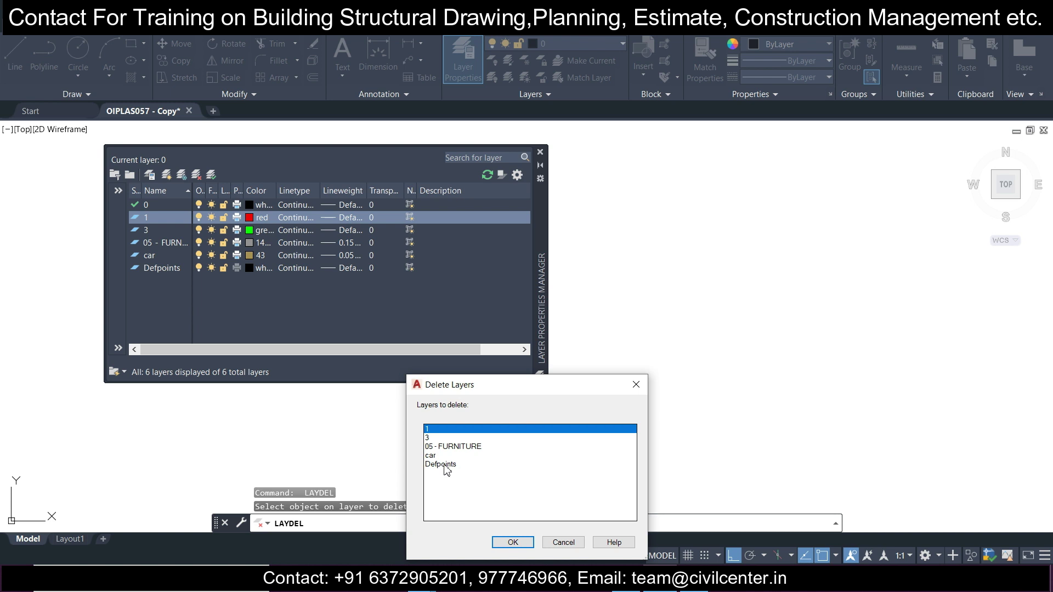
left_click(442, 456)
left_click(512, 543)
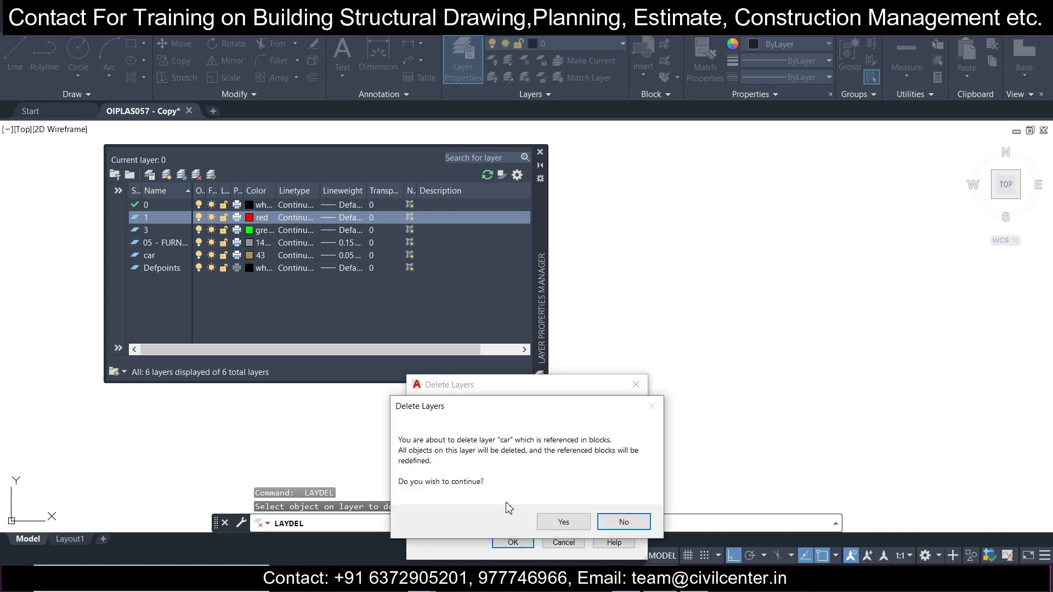
left_click(541, 524)
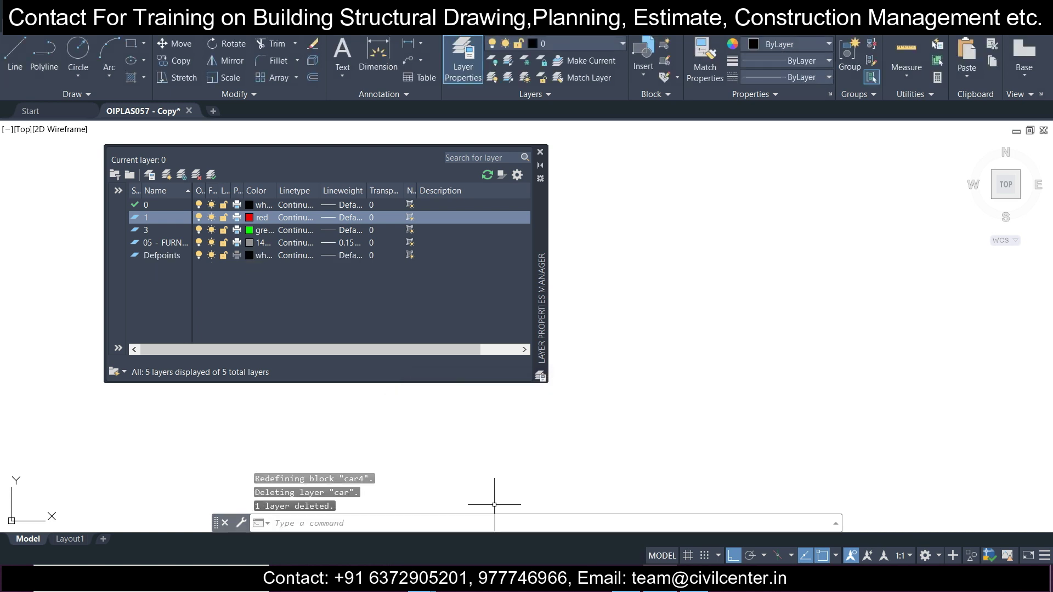
Delete the 05 - FURNITURE layer by name, including its objects referenced in blocks
key("Return")
left_click(500, 523)
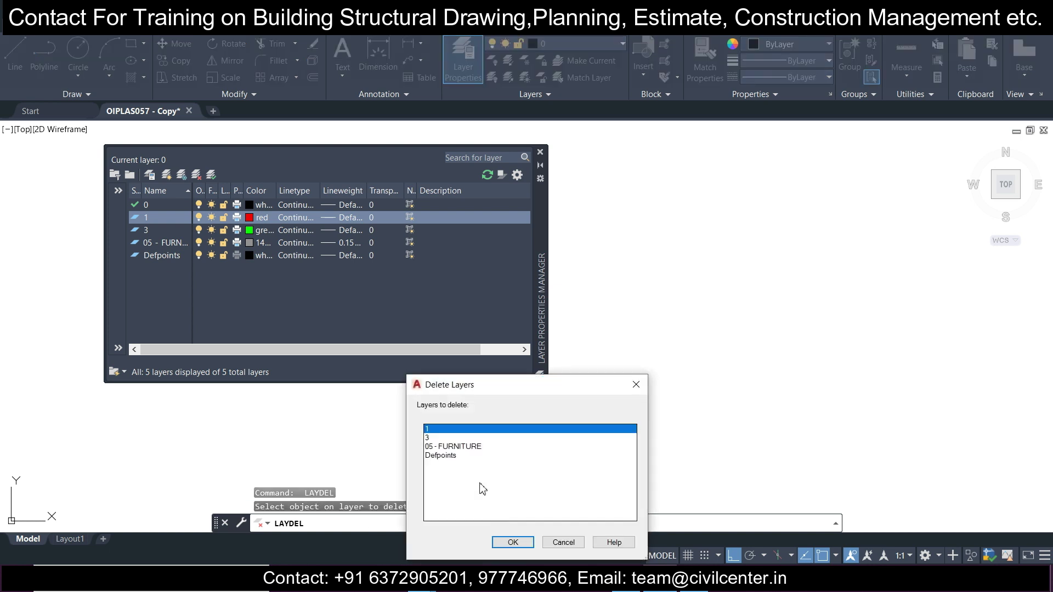
left_click(451, 448)
left_click(514, 543)
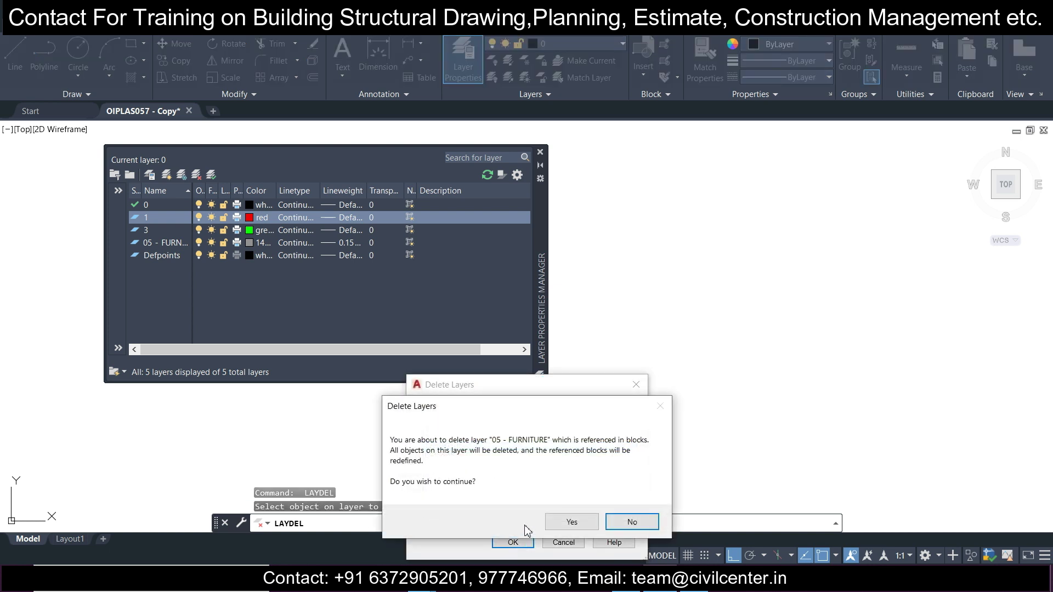
left_click(573, 523)
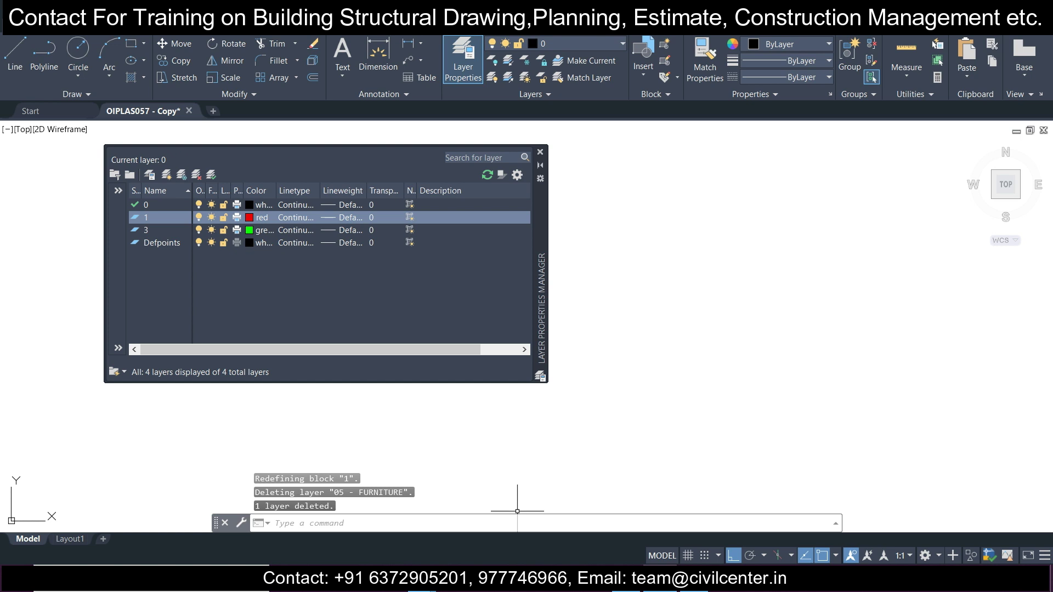
Delete the red layer 1 by name, together with all its objects
key("Return")
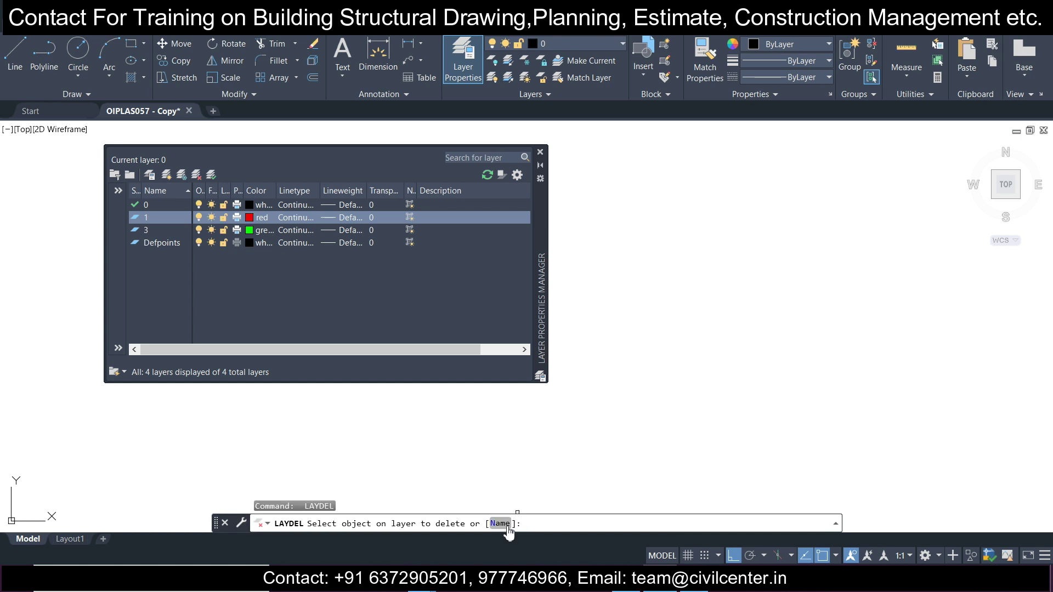
left_click(502, 524)
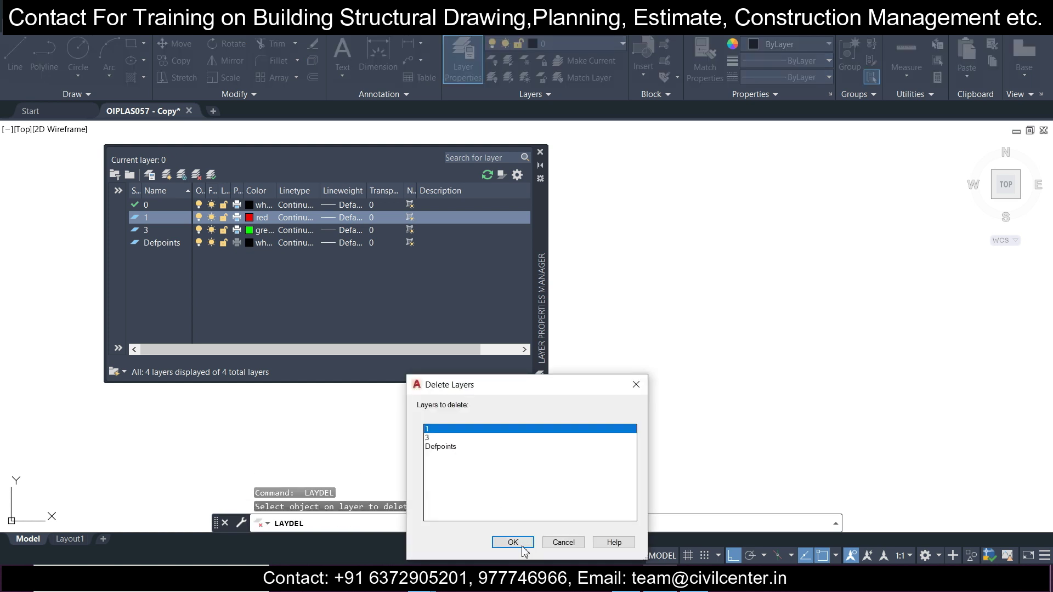
left_click(512, 542)
left_click(565, 522)
Delete the green layer 3 by name with LAYDEL and close the layer properties
key("Return")
left_click(501, 524)
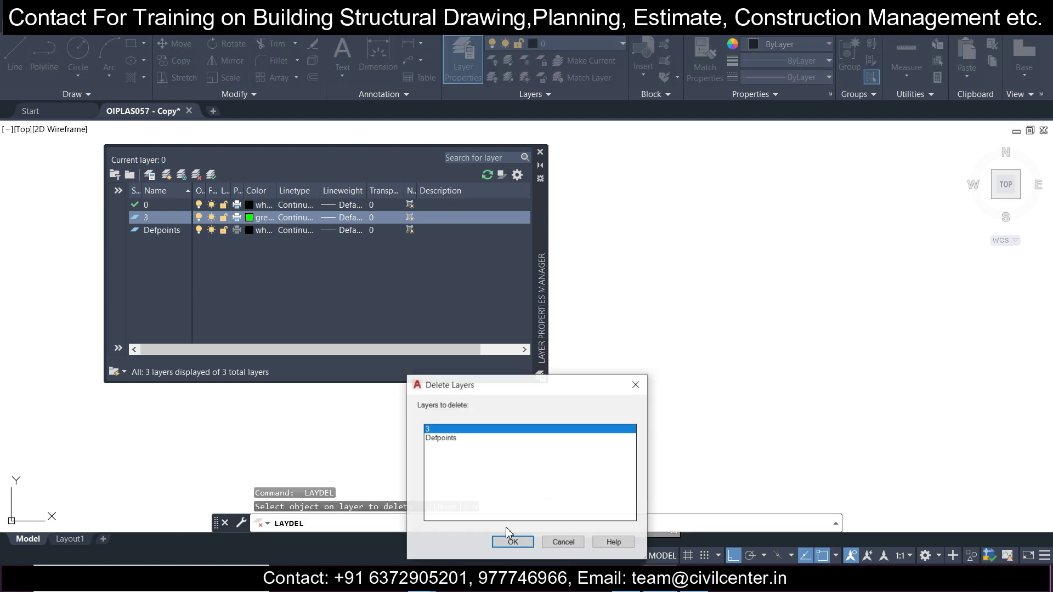
left_click(513, 542)
left_click(565, 521)
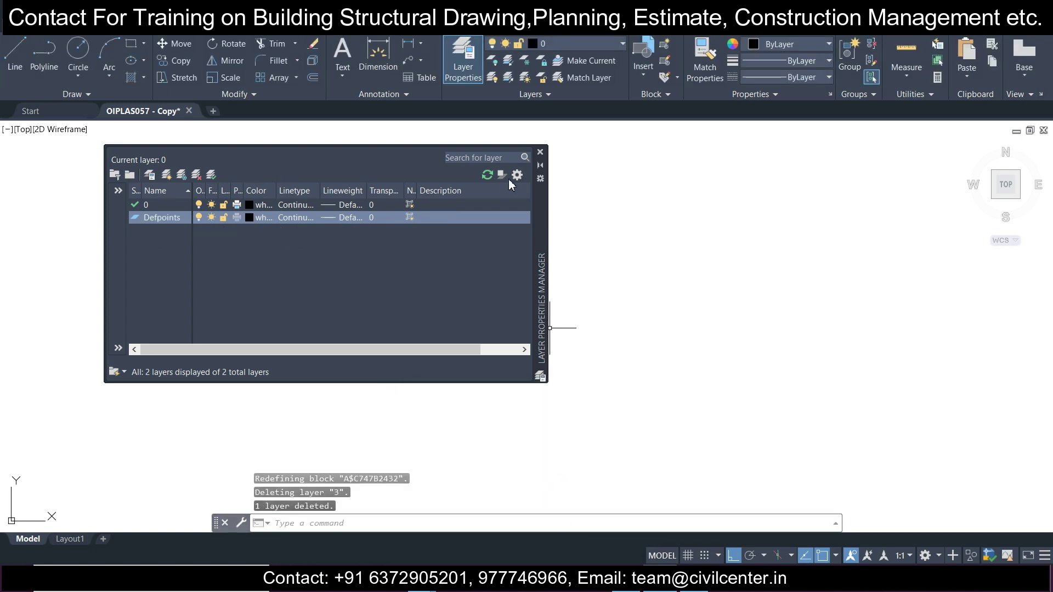
left_click(540, 153)
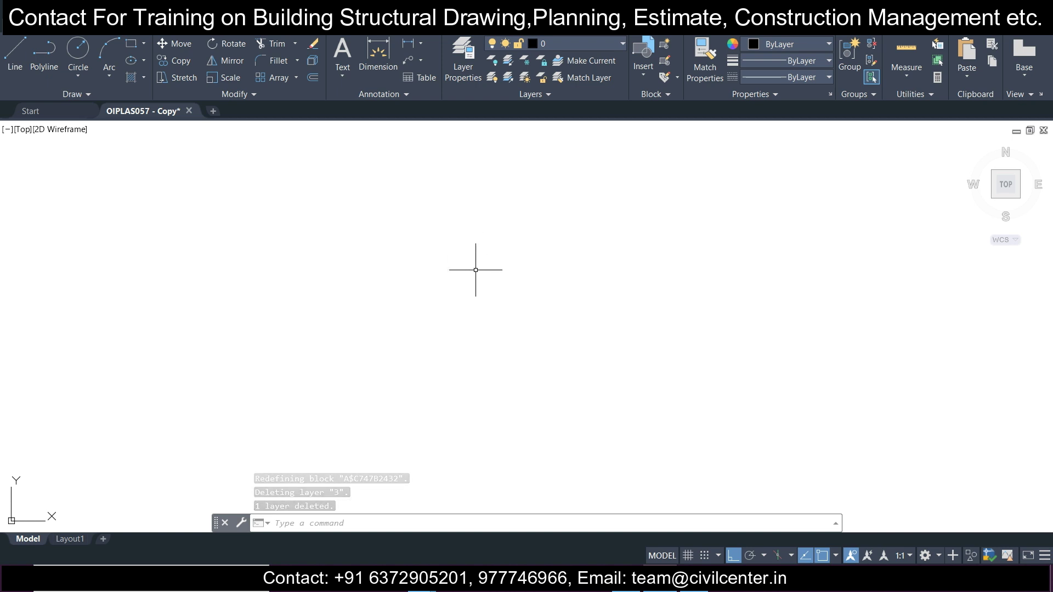
scroll(480, 267, "down", 2)
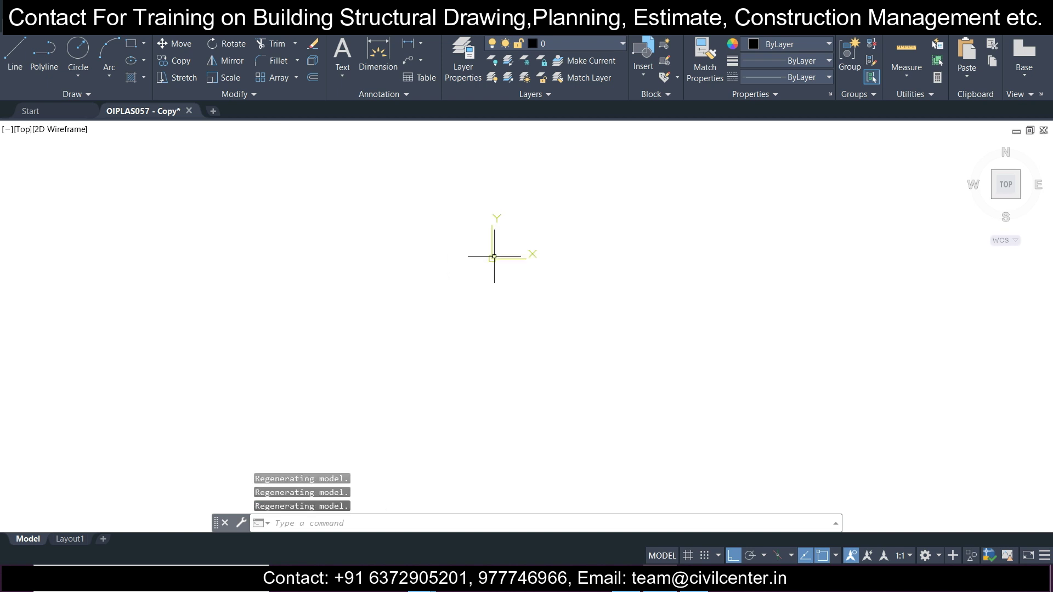
key("Return")
type("a")
key("Return")
type("a")
key("Return")
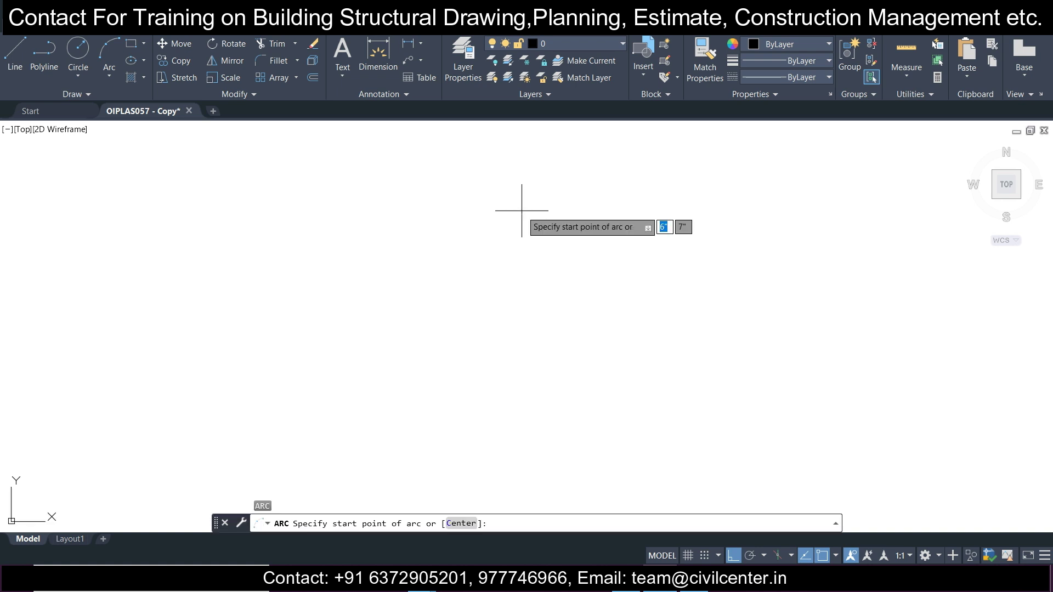
scroll(235, 299, "down", 3)
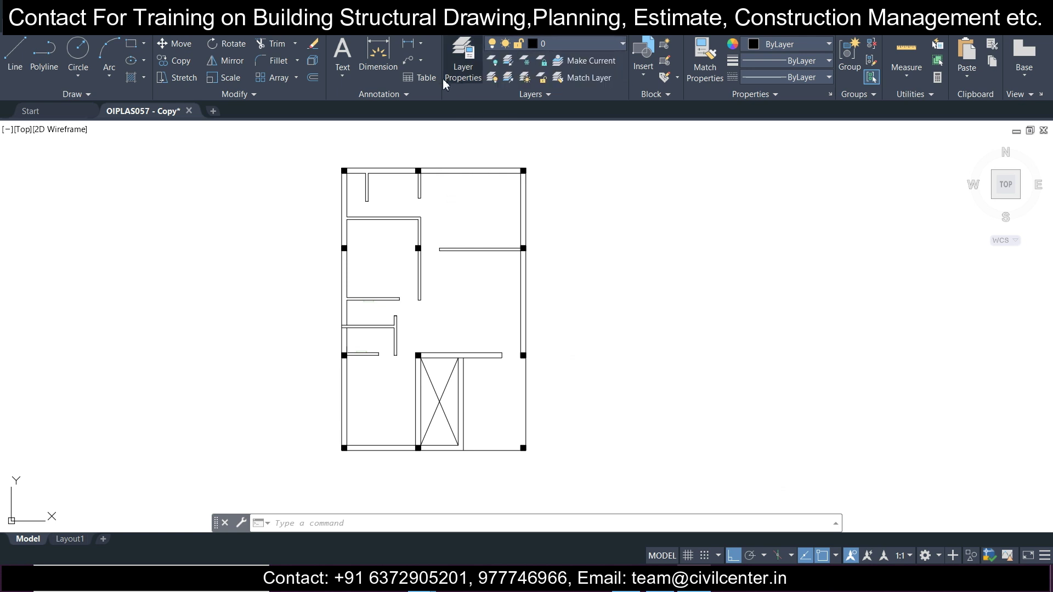
Create a new layer named CL with colour 252 and close the layer properties
left_click(468, 50)
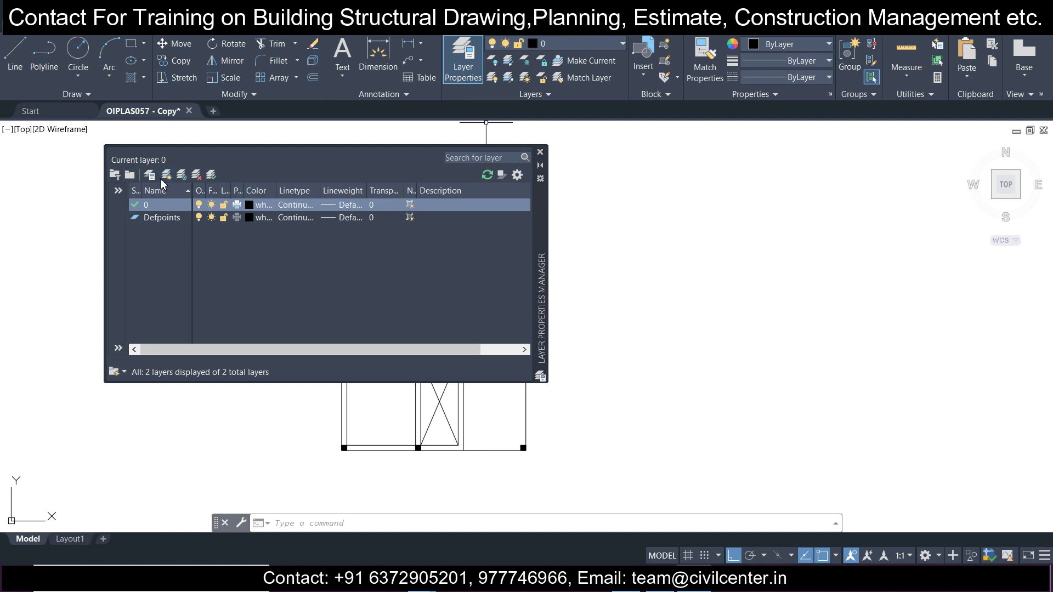
left_click(166, 176)
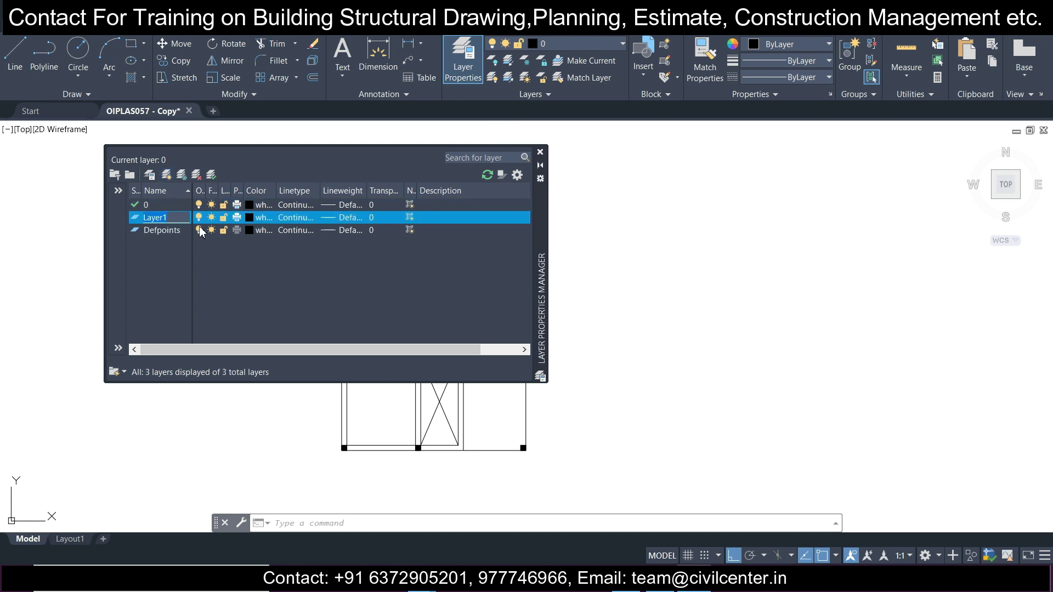
type("CL")
left_click(253, 214)
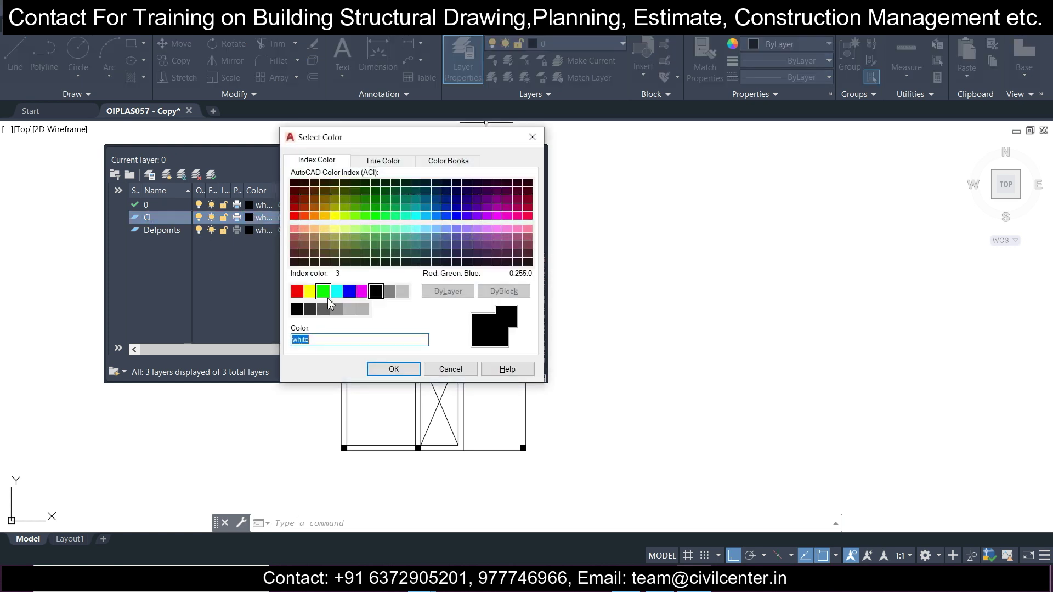
left_click(323, 309)
left_click(394, 368)
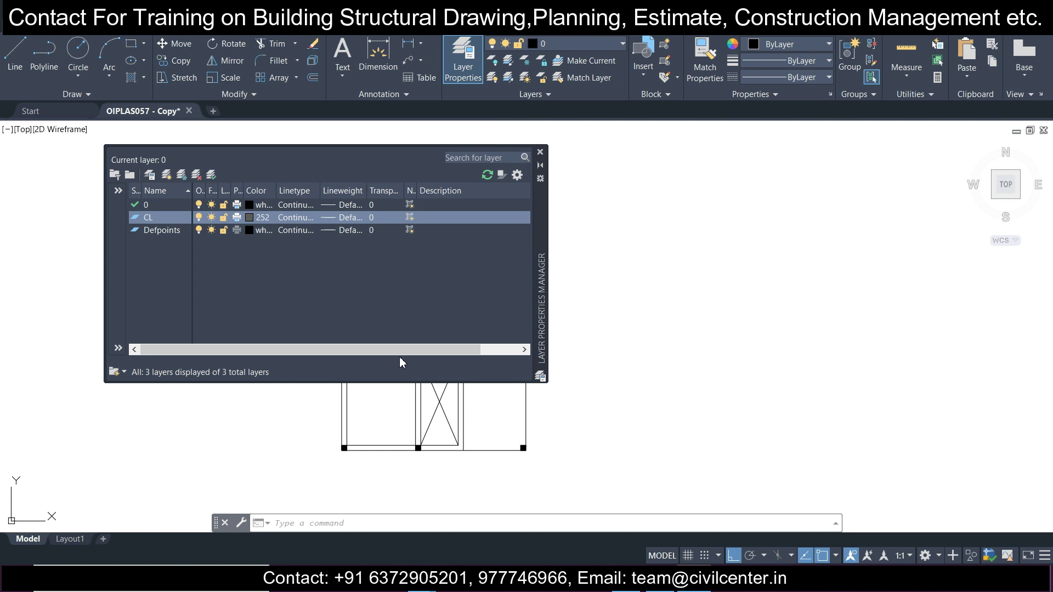
left_click(541, 152)
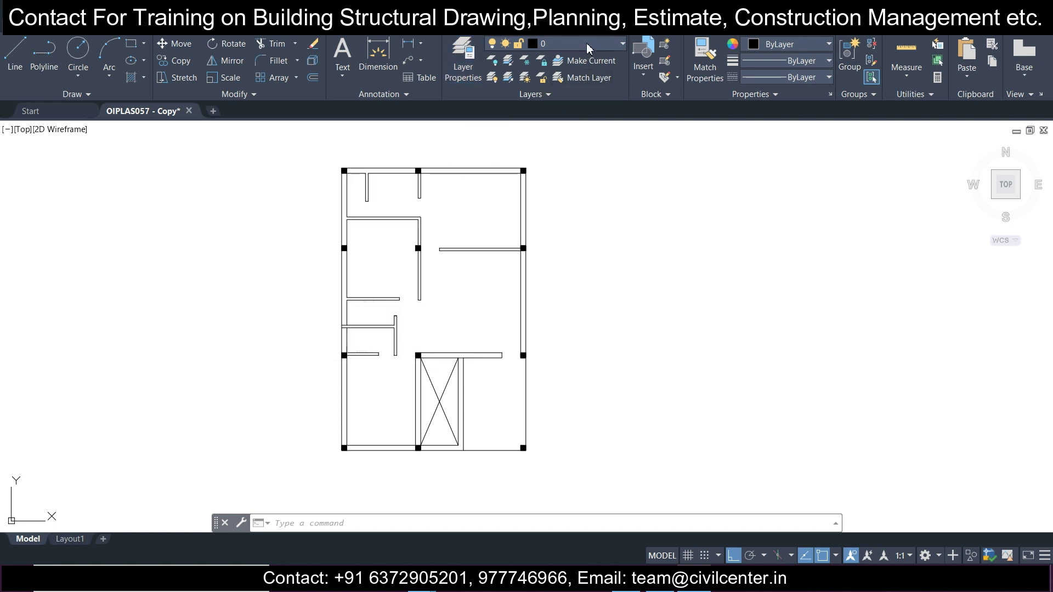
Change the CL layer's colour to blue and close the layer properties
left_click(475, 77)
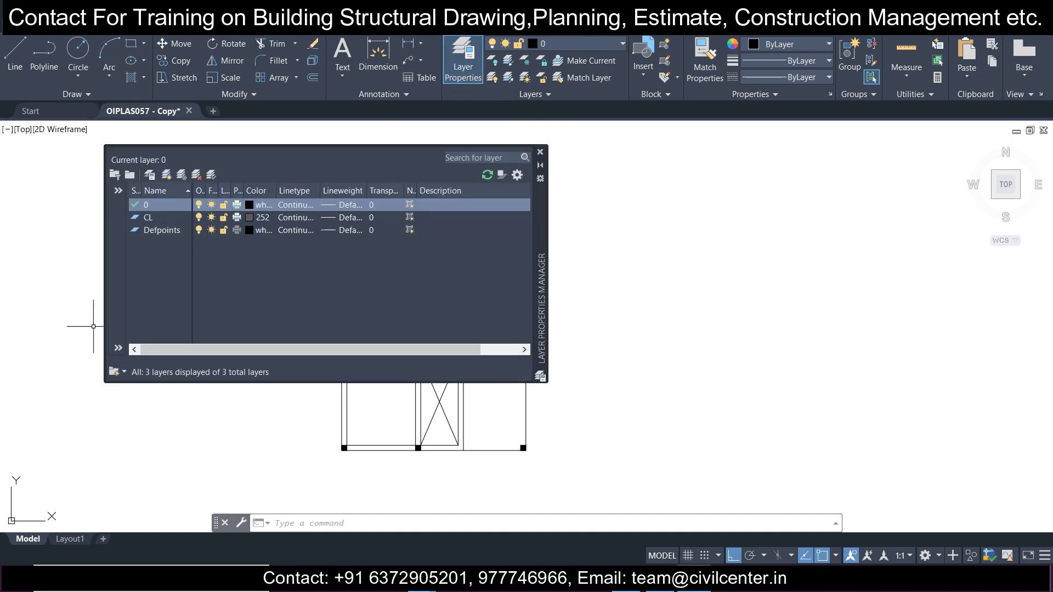
left_click(251, 217)
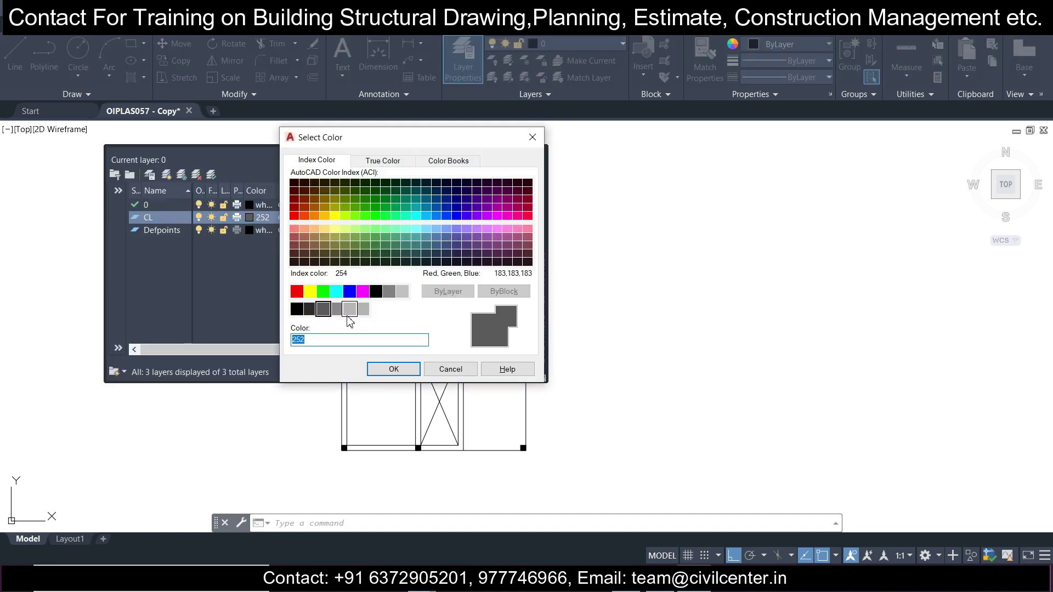
left_click(349, 291)
left_click(379, 369)
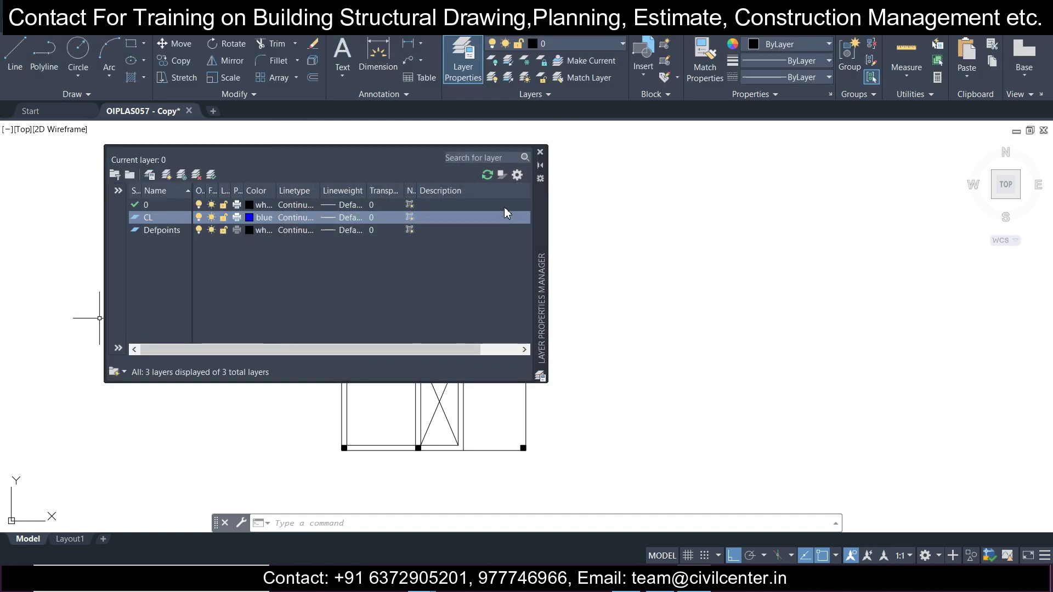
left_click(540, 155)
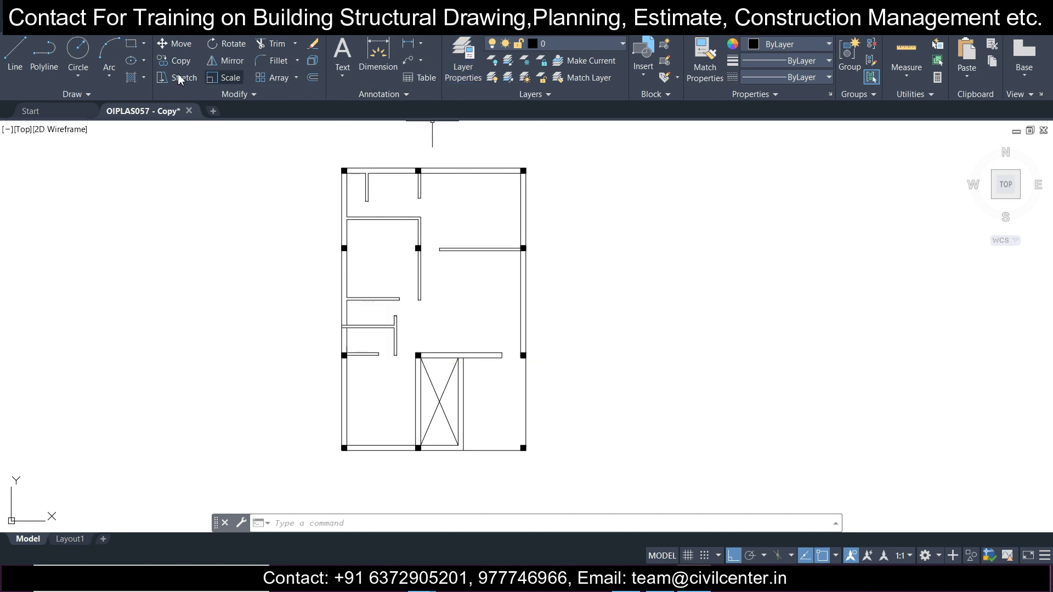
Make CL the current layer and draw a short vertical line up from the top midpoint of the plan's upper-left column
left_click(565, 45)
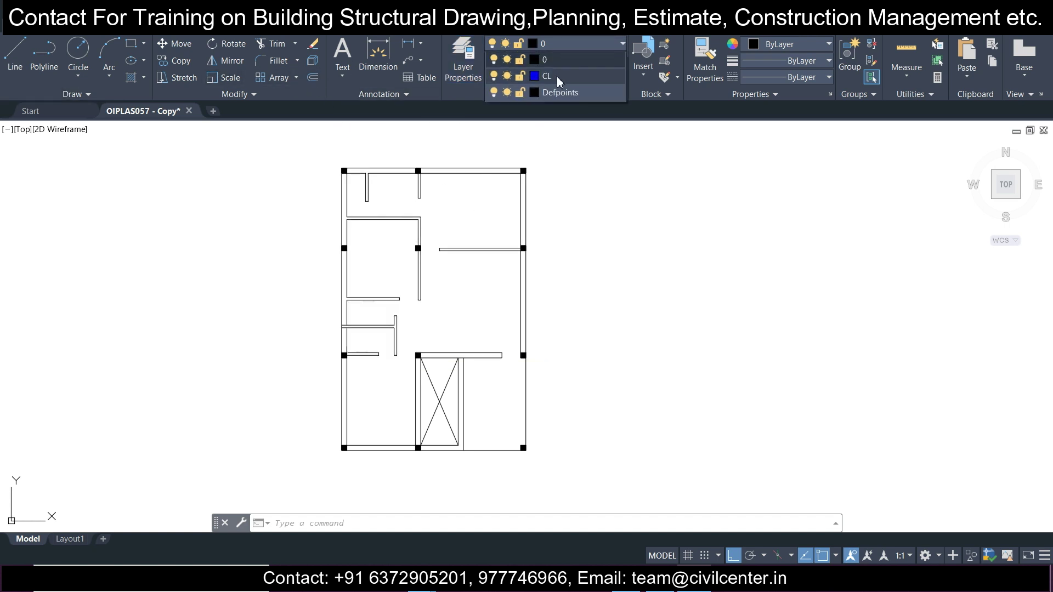
left_click(557, 77)
left_click(15, 57)
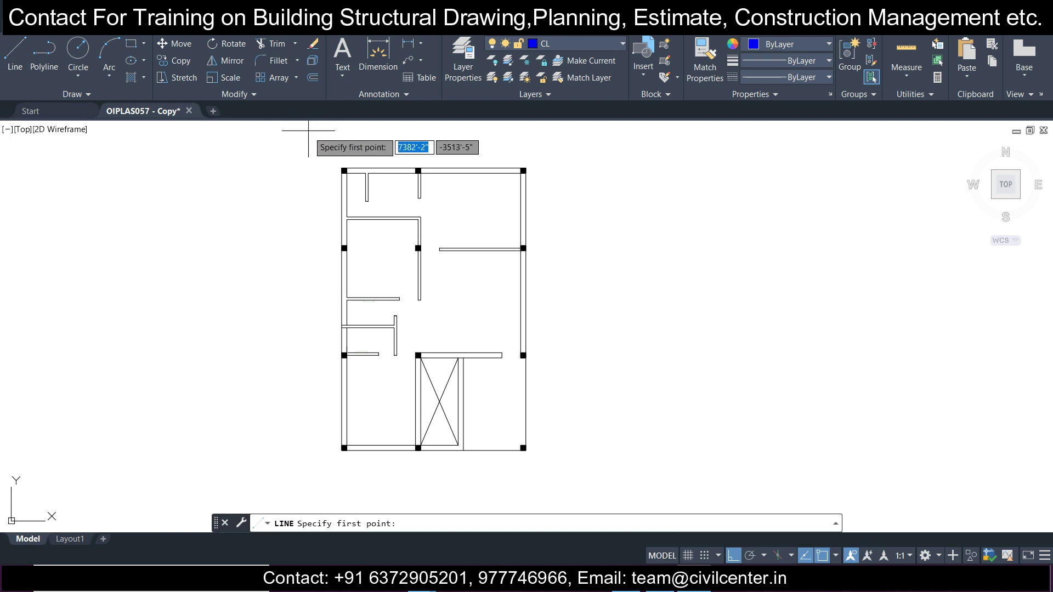
scroll(317, 142, "up", 8)
left_click(532, 309)
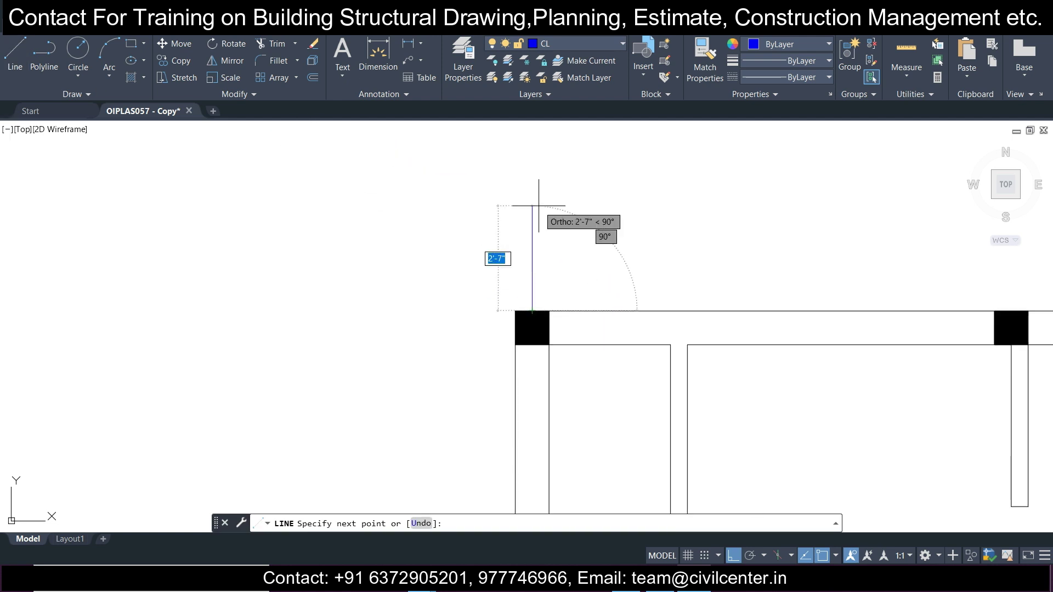
left_click(533, 170)
key("Escape")
Stretch the vertical line's lower end straight down to just below the plan's lower-left column
left_click(594, 254)
left_click(441, 188)
left_click(532, 310)
scroll(532, 311, "down", 8)
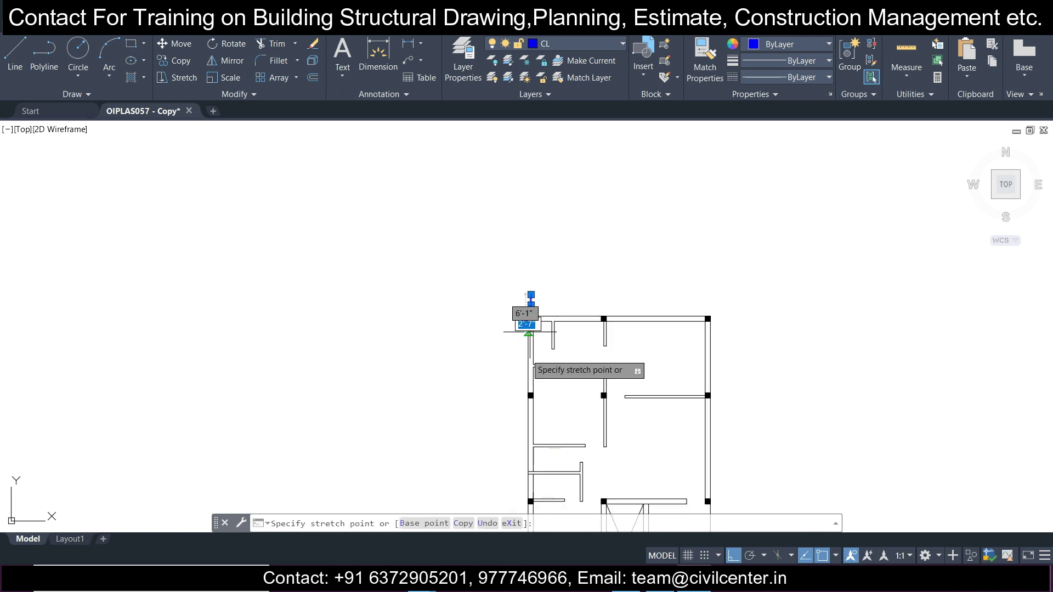
middle_click_drag(531, 313, 512, 187)
middle_click_drag(510, 465, 511, 392)
scroll(511, 392, "up", 6)
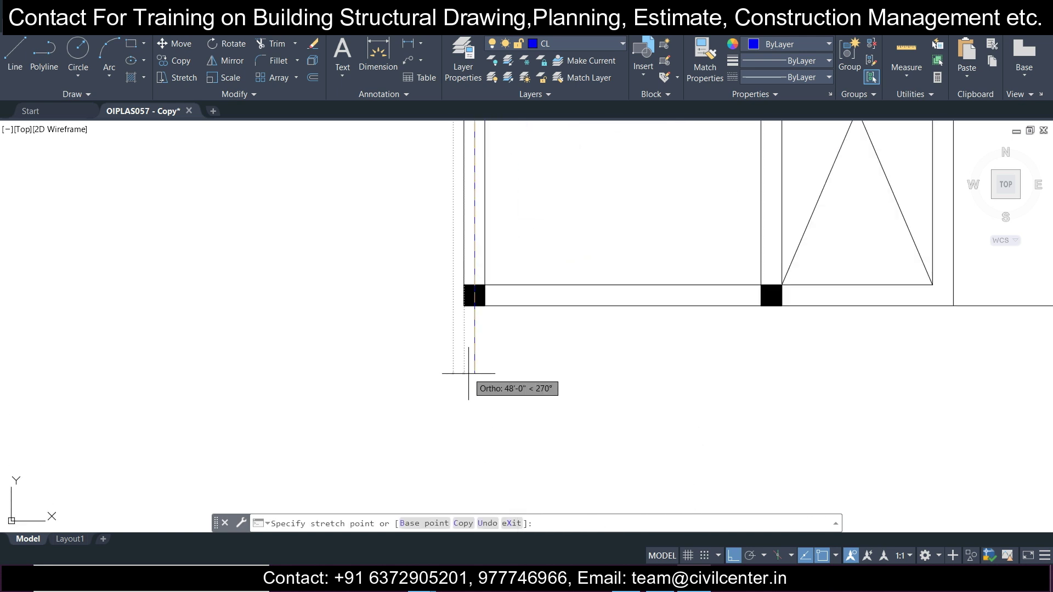
left_click(474, 385)
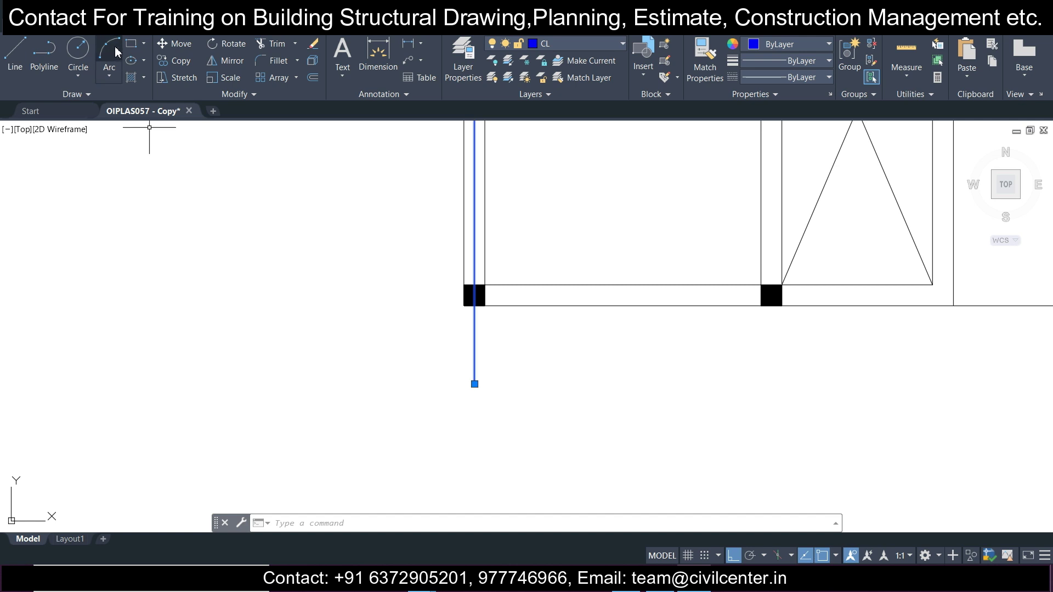
Copy the left centre line to the middle and right column rows, using the column bottom midpoint as base point
left_click(185, 63)
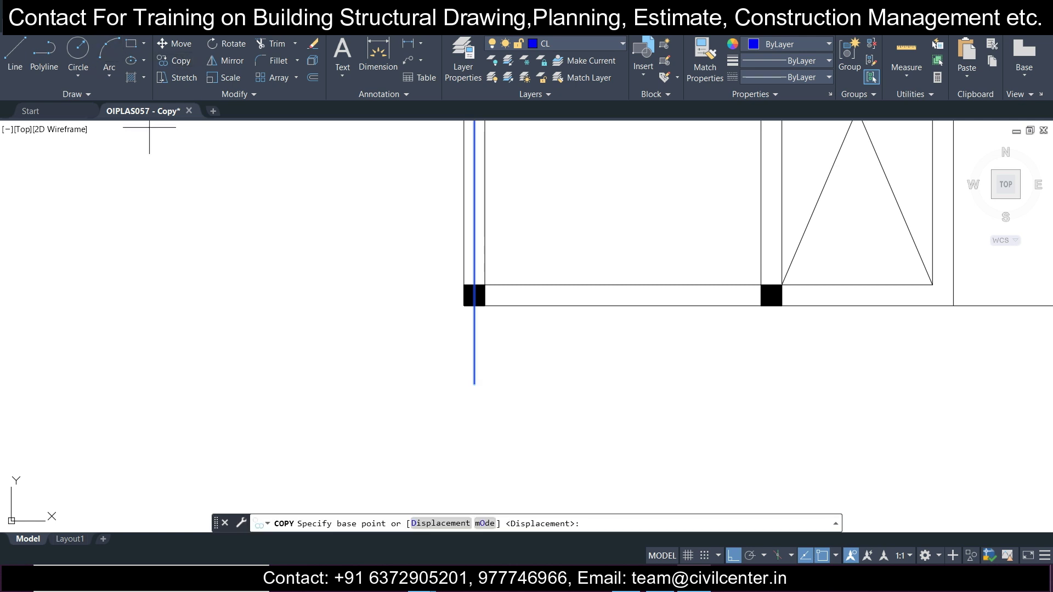
left_click(474, 305)
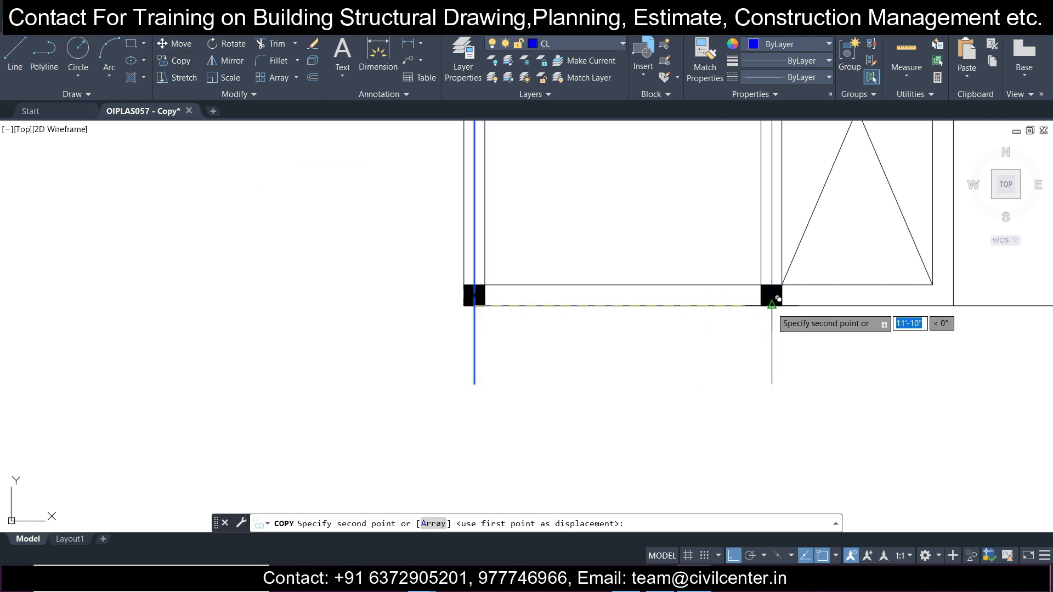
mouse_move(779, 298)
middle_mouse_down()
mouse_move(329, 383)
mouse_move(515, 380)
middle_mouse_up()
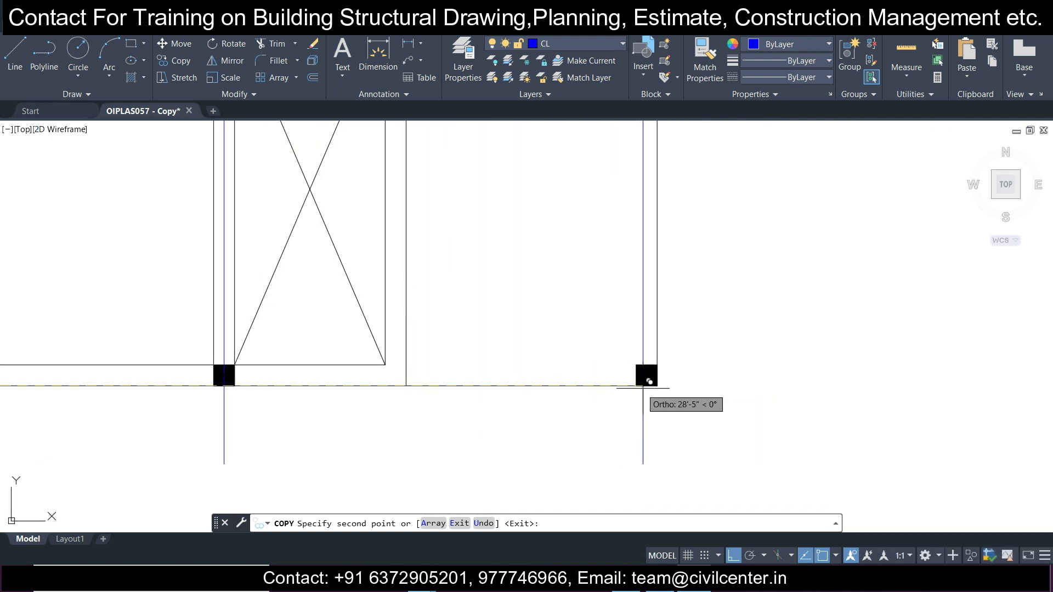
key("Return")
scroll(604, 399, "down", 5)
scroll(494, 242, "up", 4)
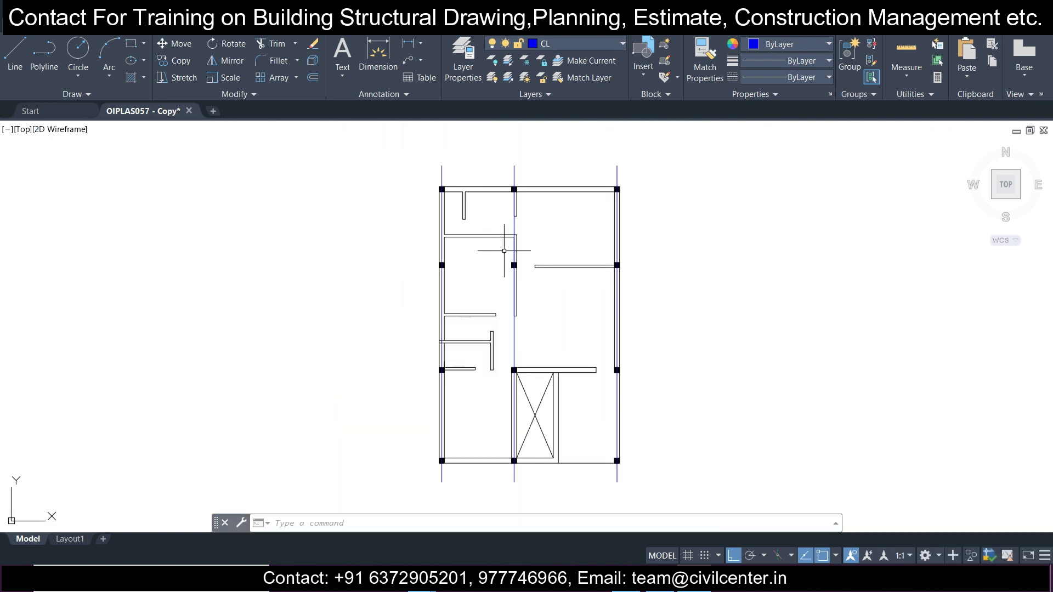
Copy the left centre line to the left face of the short vertical partition at the plan's upper left
scroll(417, 215, "up", 4)
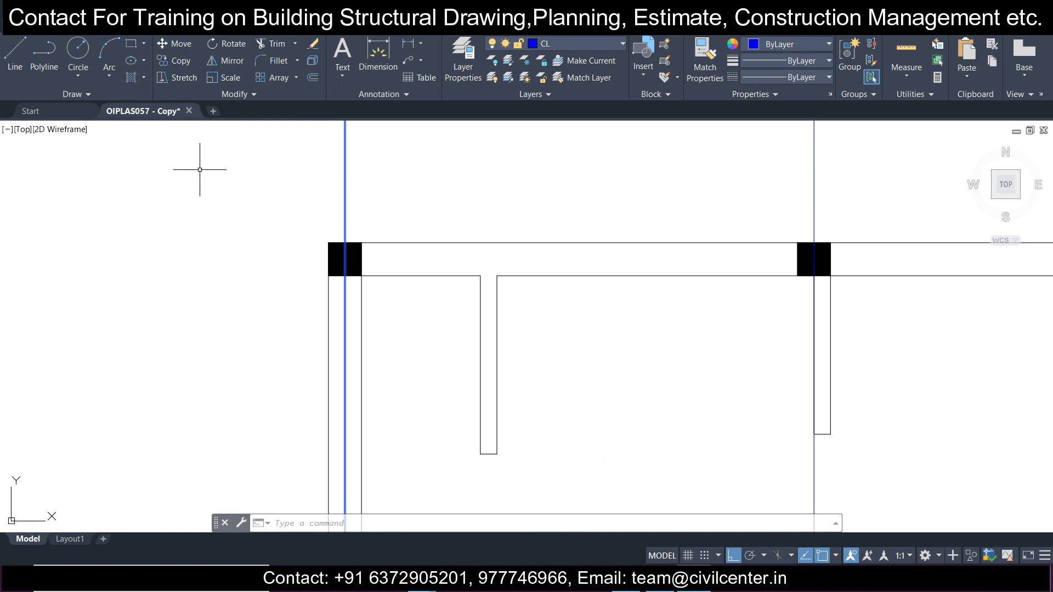
left_click(187, 68)
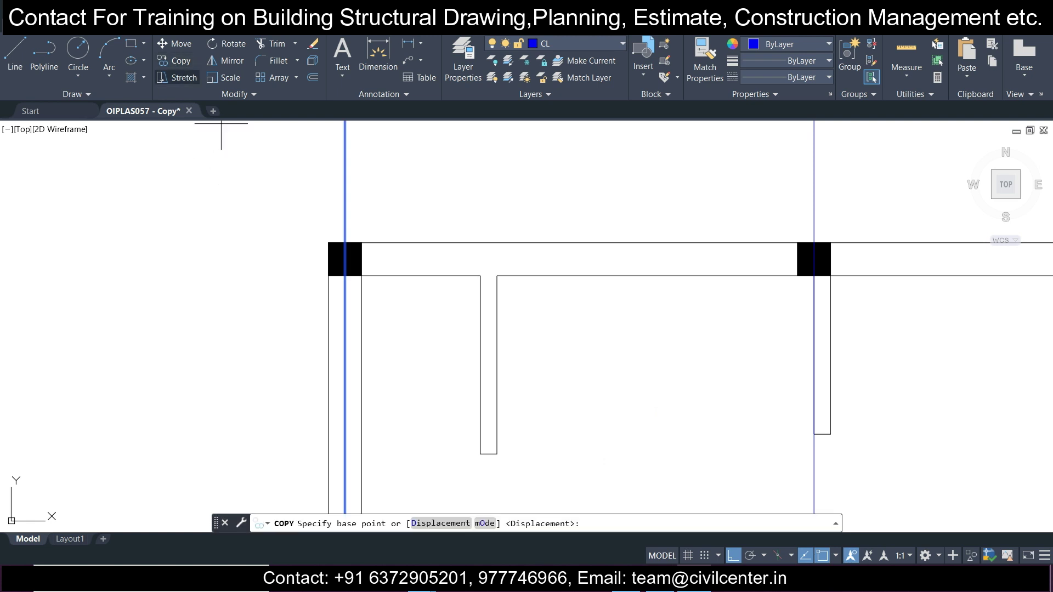
left_click(345, 276)
left_click(481, 276)
scroll(447, 282, "down", 4)
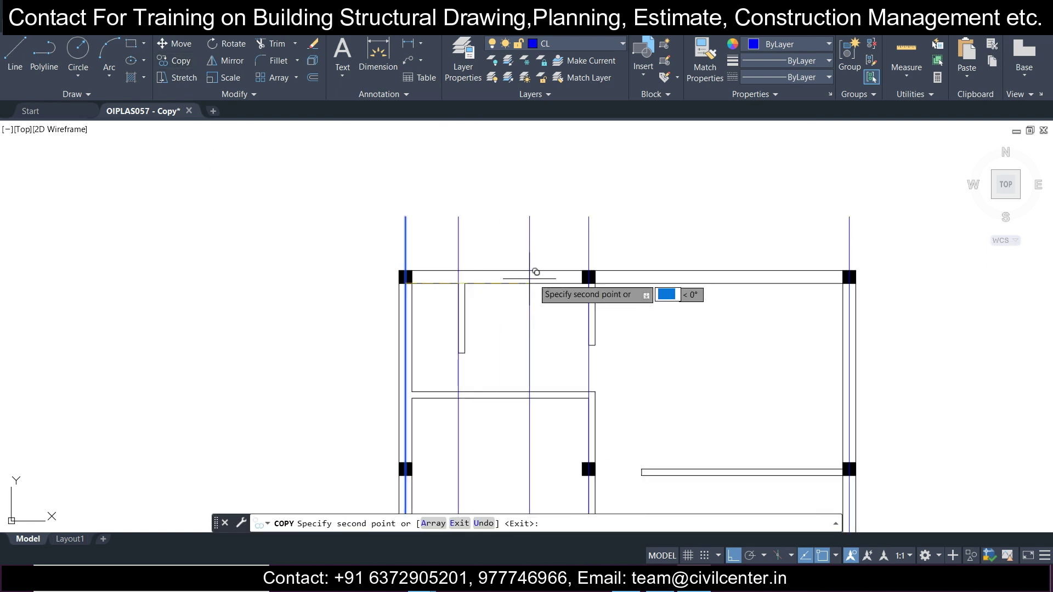
key("Escape")
Copy the upper partition's centre line to the left face of the short vertical wall above the lower-left room
middle_click_drag(583, 320, 414, 307)
scroll(407, 340, "down", 2)
scroll(407, 340, "up", 6)
left_click(278, 351)
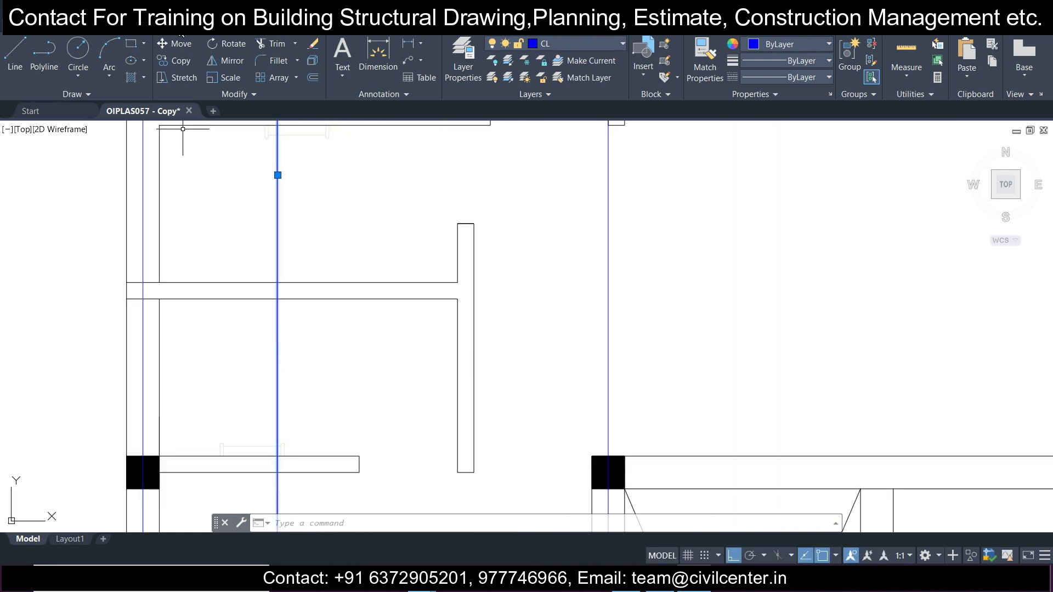
left_click(175, 60)
left_click(278, 282)
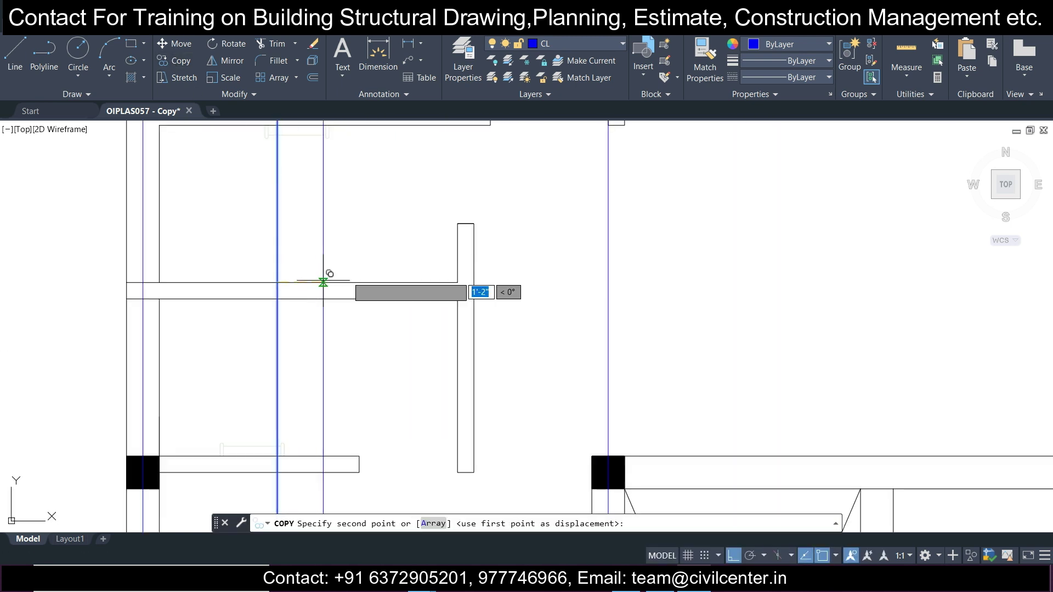
left_click(458, 282)
key("Escape")
Examine the centre lines against the partitions, the columns and the staircase area
scroll(414, 285, "down", 4)
scroll(414, 346, "up", 3)
scroll(414, 346, "down", 4)
scroll(406, 301, "up", 6)
left_click(322, 194)
left_click(228, 146)
scroll(369, 188, "down", 4)
scroll(387, 205, "up", 2)
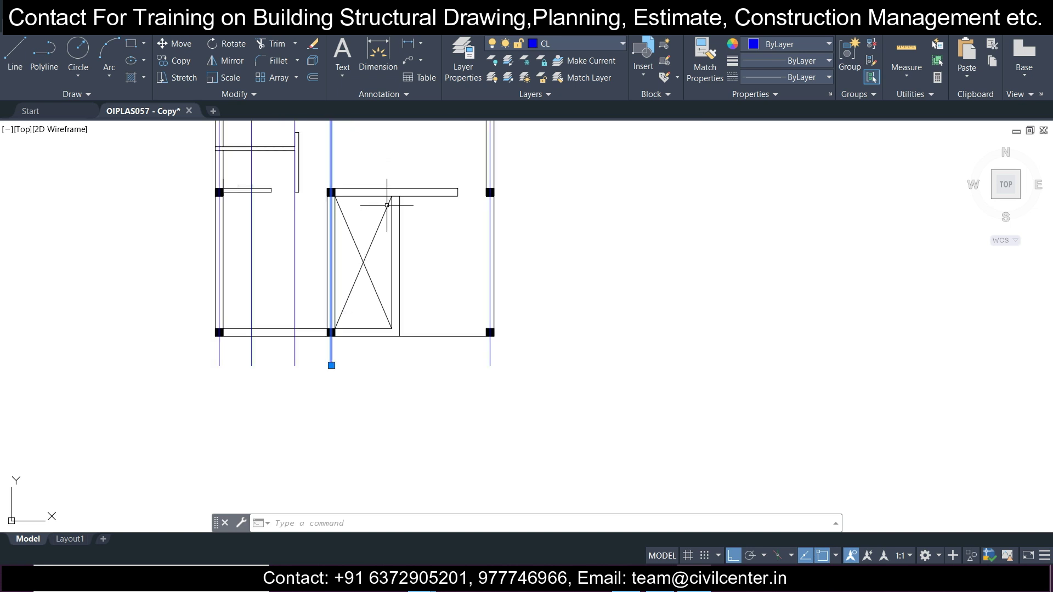
scroll(406, 190, "up", 4)
scroll(438, 206, "down", 4)
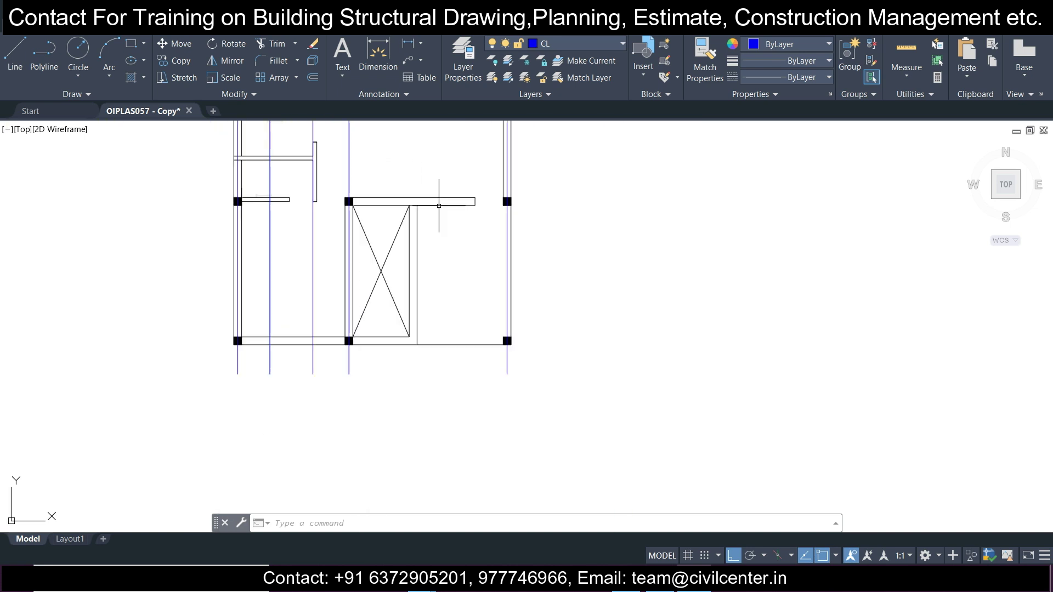
Copy the right-hand column level with the staircase's upper wall onto that wall's junction with the right stair wall
scroll(532, 190, "up", 4)
left_click(449, 207)
left_click(553, 255)
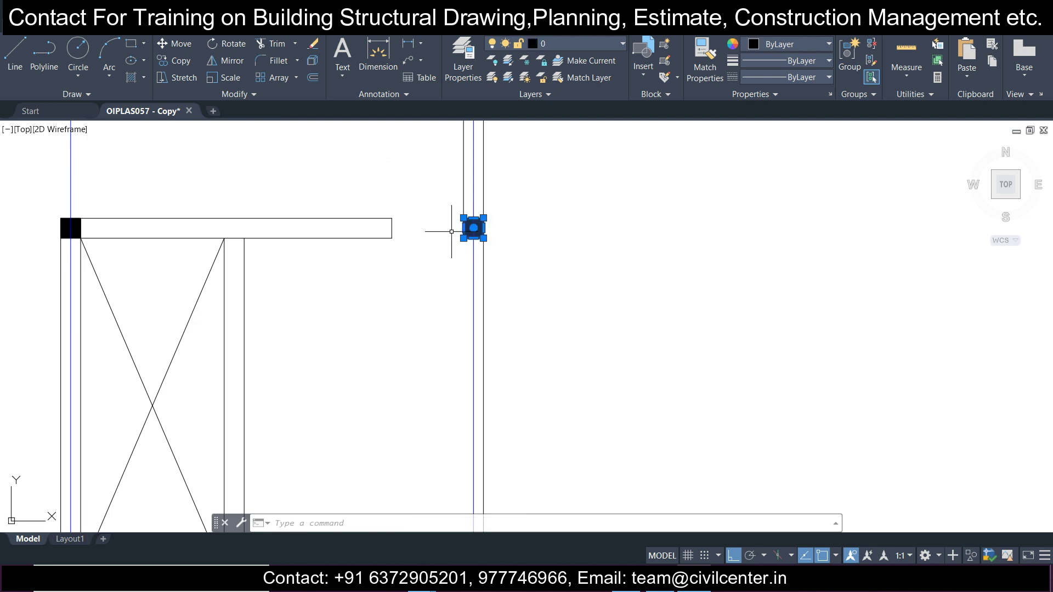
left_click(187, 68)
left_click(463, 238)
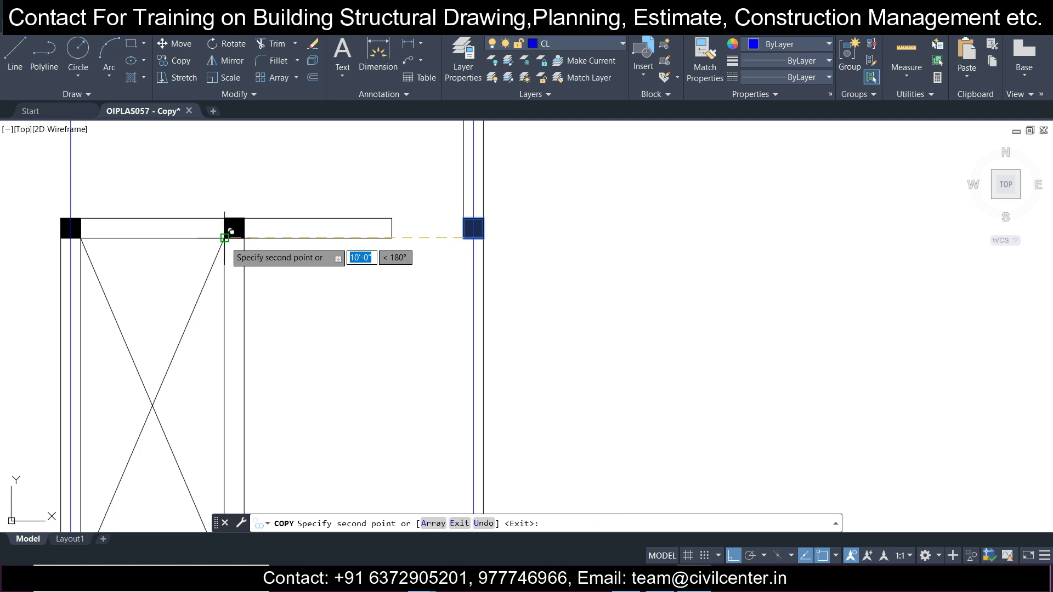
left_click(225, 238)
key("Return")
scroll(286, 376, "down", 3)
middle_click_drag(286, 376, 369, 376)
left_click(371, 372)
left_click(412, 400)
scroll(378, 399, "up", 4)
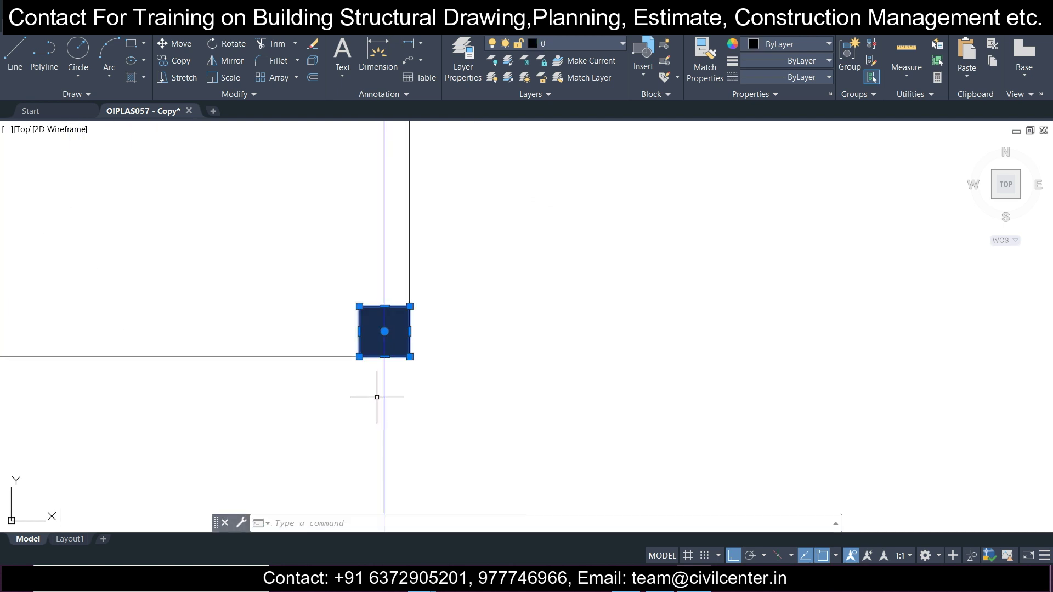
left_click(178, 64)
left_click(359, 356)
scroll(361, 355, "down", 2)
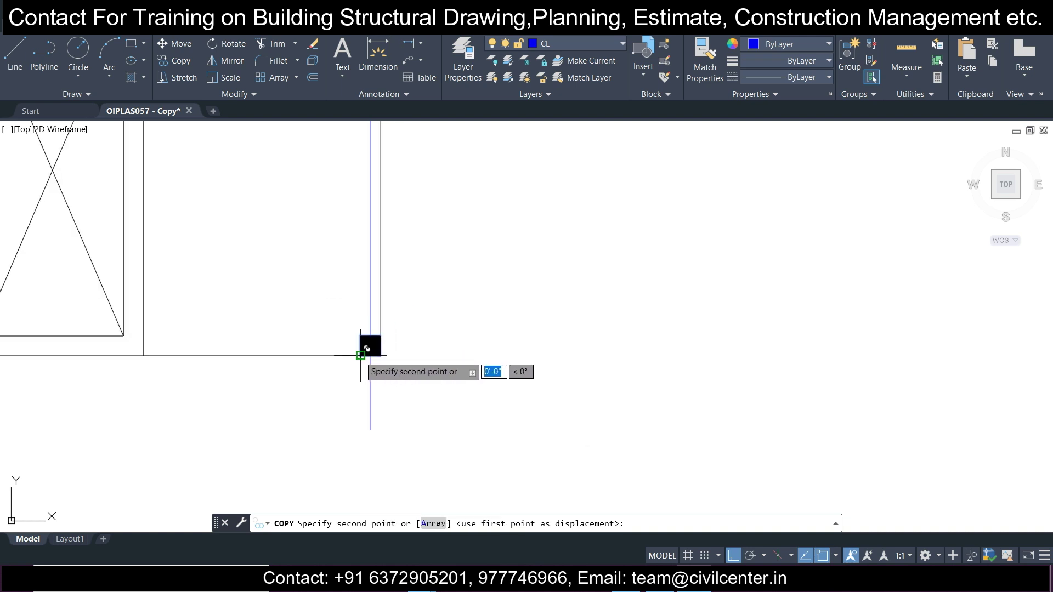
key("Escape")
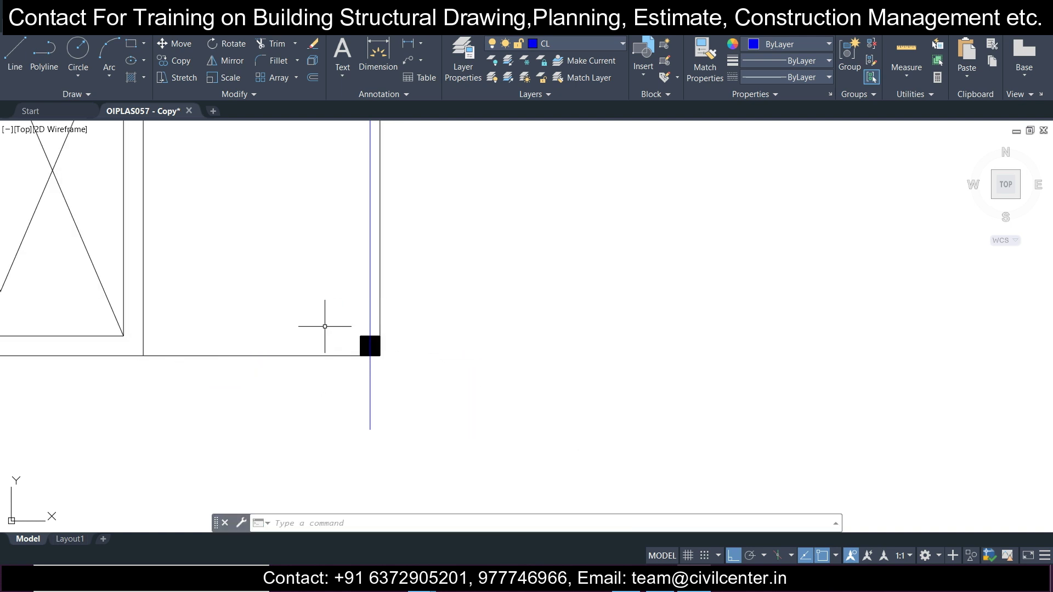
Copy the plan's lower-right column to the lower end of the staircase's right wall, flush with its outer corner
left_click(370, 345)
left_click(180, 62)
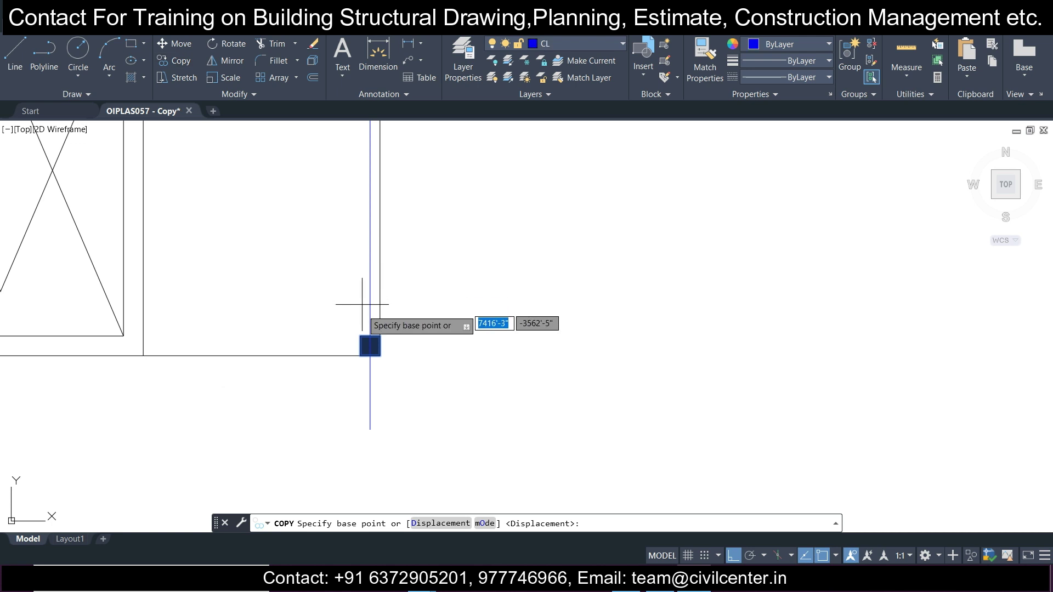
left_click(380, 355)
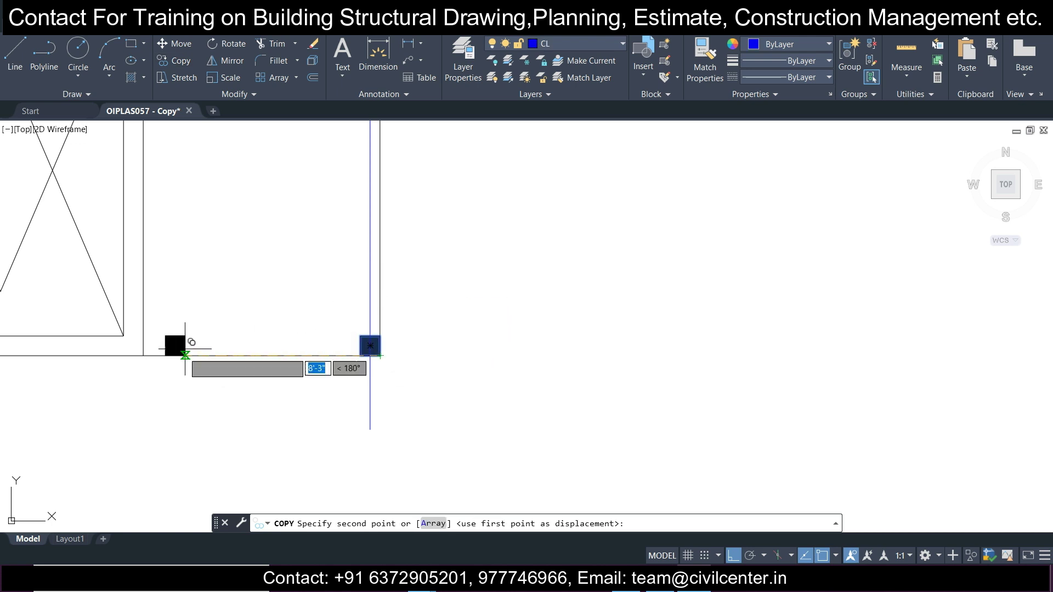
left_click(145, 347)
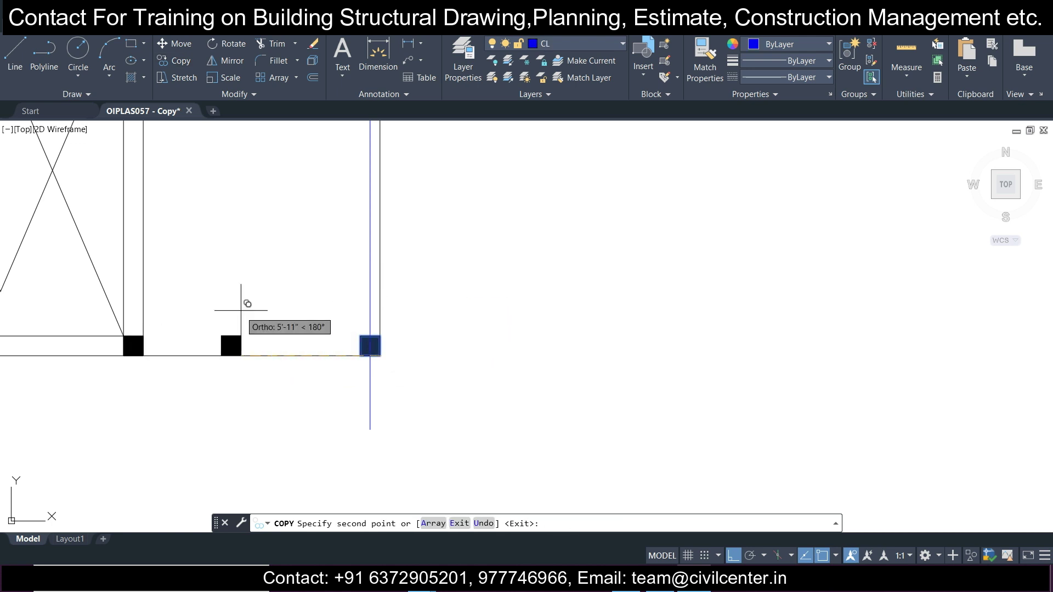
key("Escape")
scroll(245, 301, "down", 5)
middle_click_drag(209, 263, 226, 302)
scroll(226, 301, "up", 4)
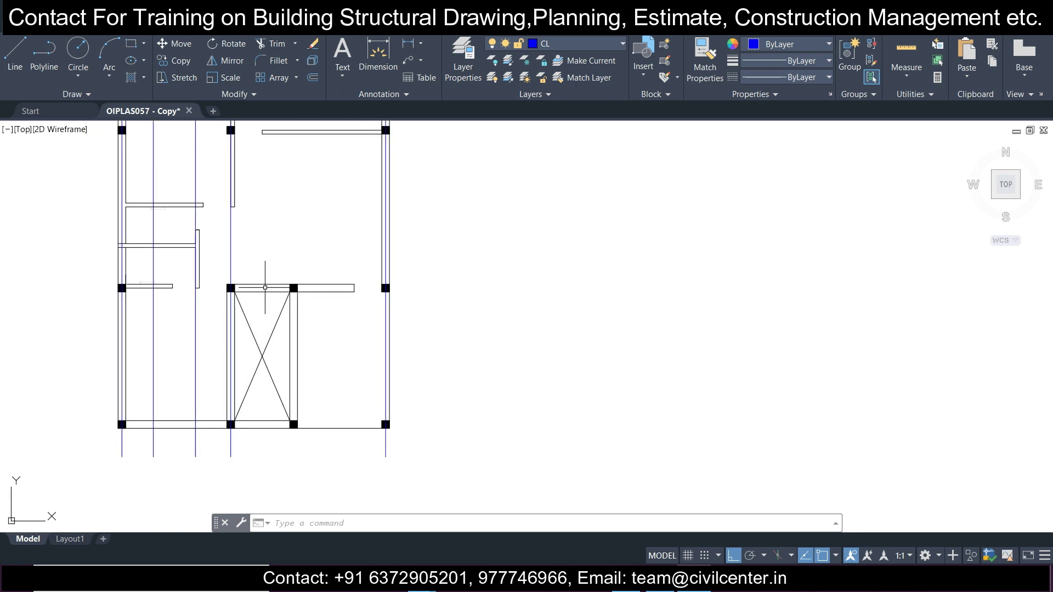
Copy the vertical centre line of the staircase's left wall to the middle of its right wall, through the added columns
scroll(302, 279, "down", 2)
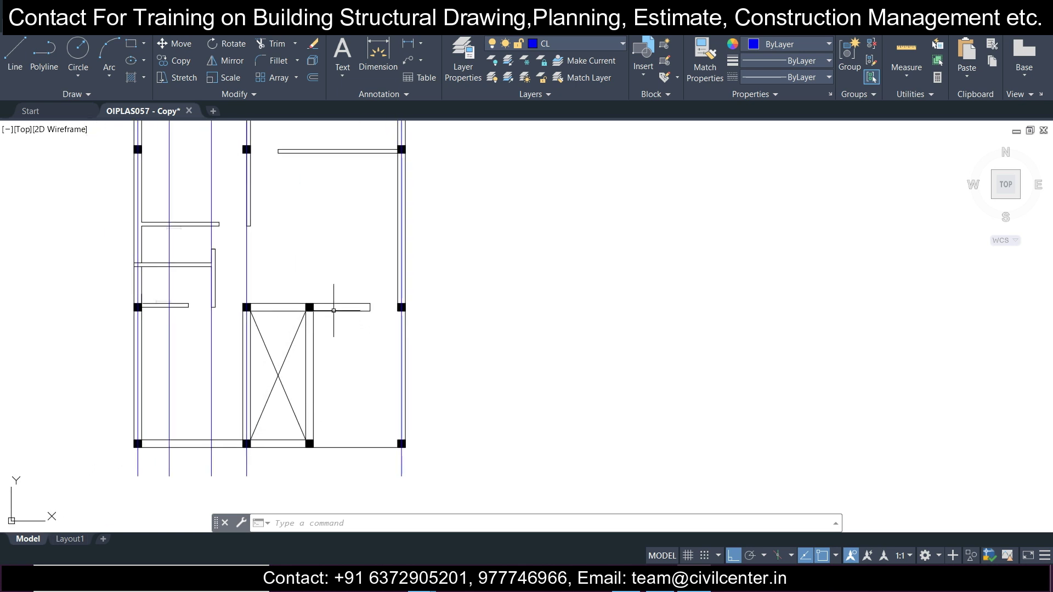
scroll(281, 273, "up", 4)
left_click(272, 282)
left_click(184, 65)
scroll(268, 353, "up", 4)
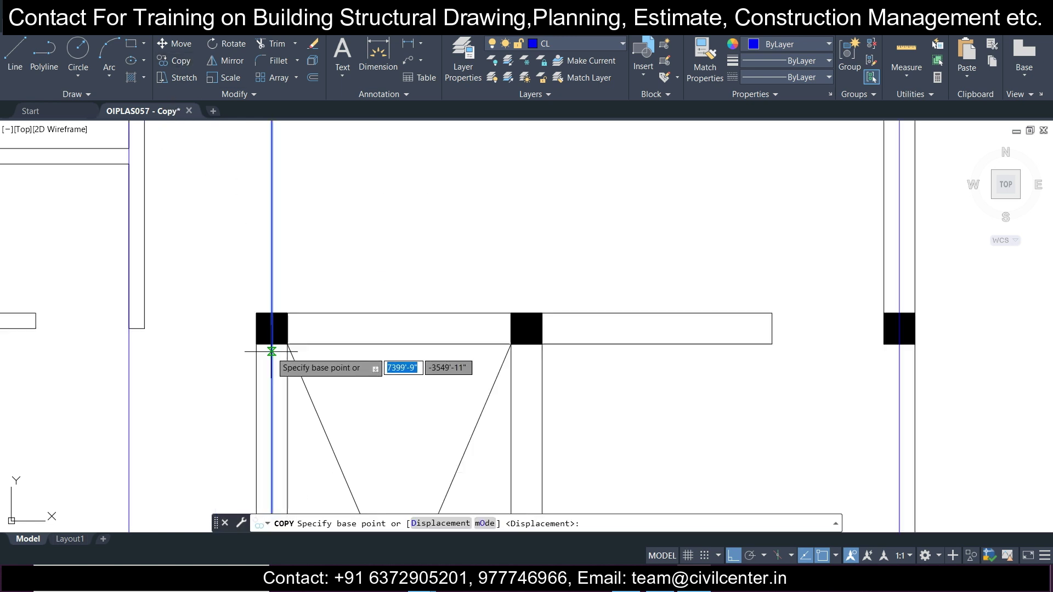
left_click(273, 328)
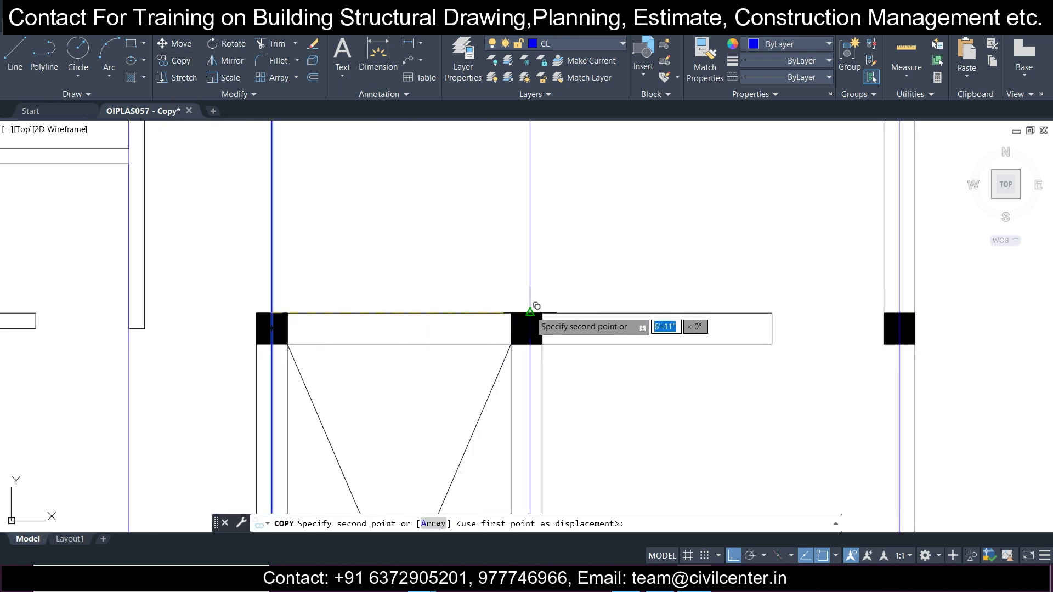
left_click(530, 311)
scroll(434, 302, "down", 3)
key("Return")
Draw a short horizontal line outward from the midpoint of the plan's lower-left column's outer face
scroll(431, 306, "down", 1)
scroll(430, 305, "up", 1)
middle_click_drag(430, 306, 450, 219)
scroll(353, 474, "up", 3)
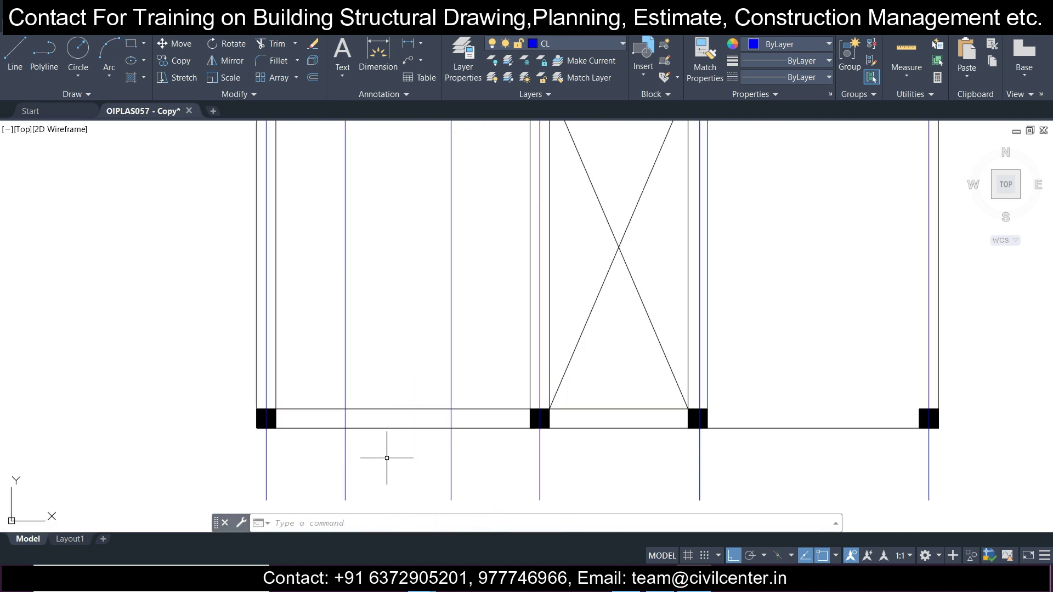
middle_click_drag(384, 463, 201, 357)
left_click(15, 54)
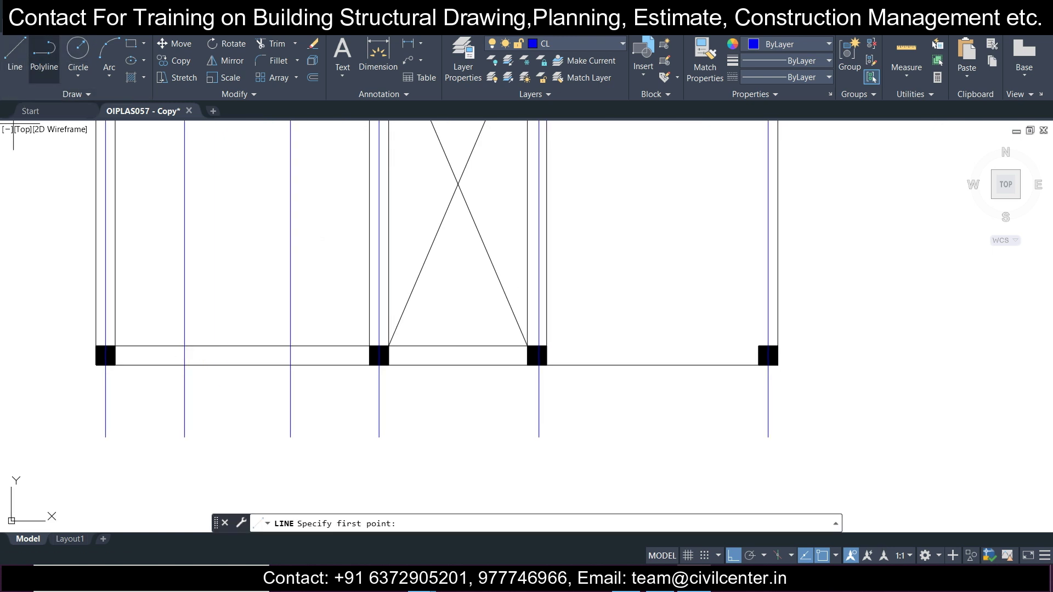
left_click(97, 356)
left_click(28, 356)
key("Escape")
Stretch the line's inner end through the bottom row of columns past the lower-right column, making it about 36'-3" long
left_click_drag(93, 392, 9, 308)
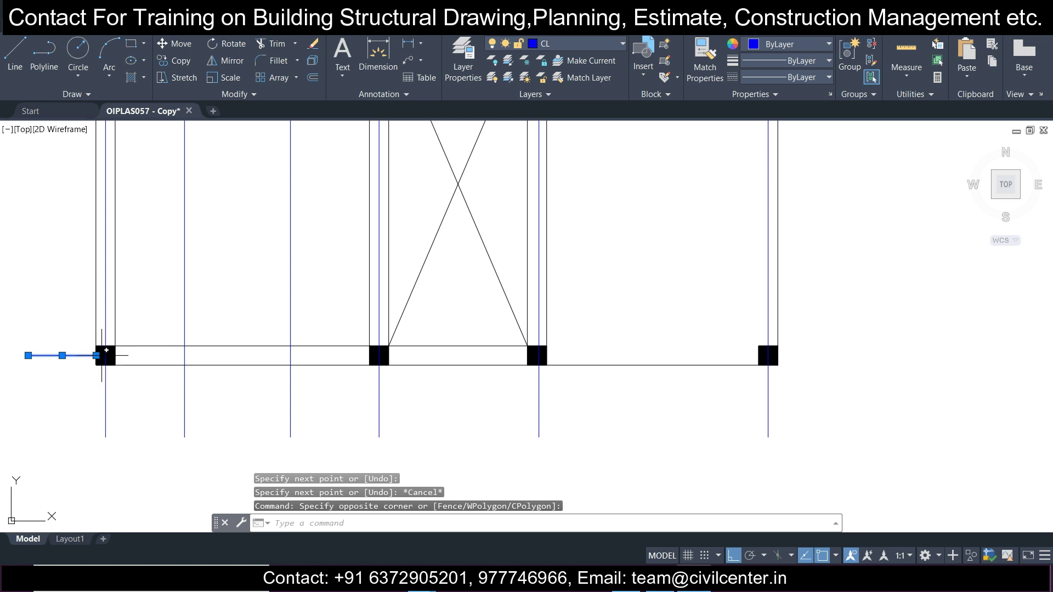
left_click(97, 356)
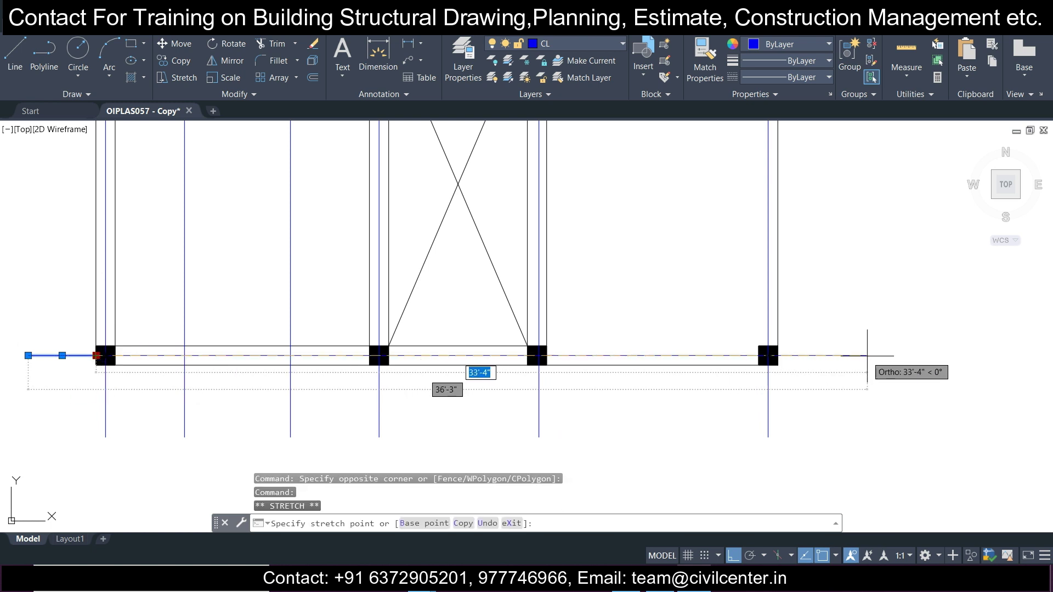
left_click(864, 365)
key("Escape")
Copy the bottom horizontal centre line to the column rows at the staircase's upper wall, mid-plan and the top wall
left_click(864, 365)
left_click(831, 310)
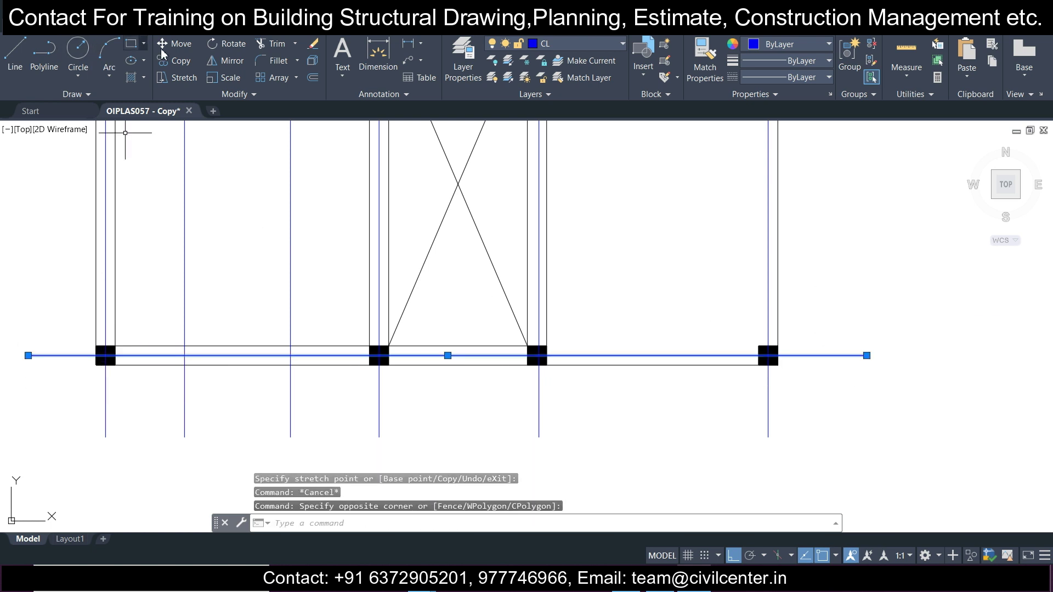
left_click(177, 63)
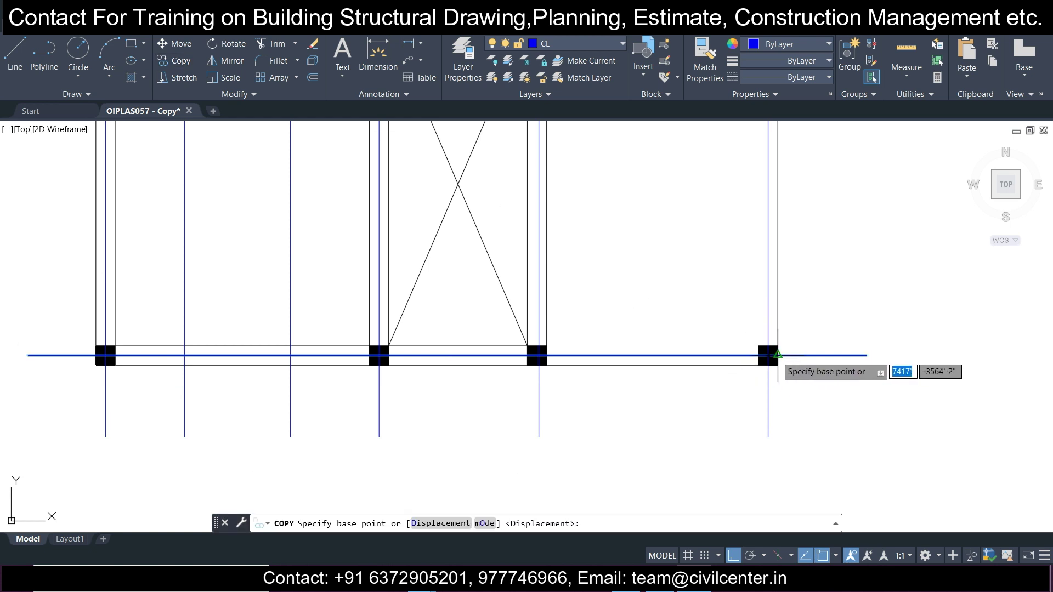
left_click(777, 355)
scroll(776, 307, "down", 5)
scroll(780, 242, "up", 5)
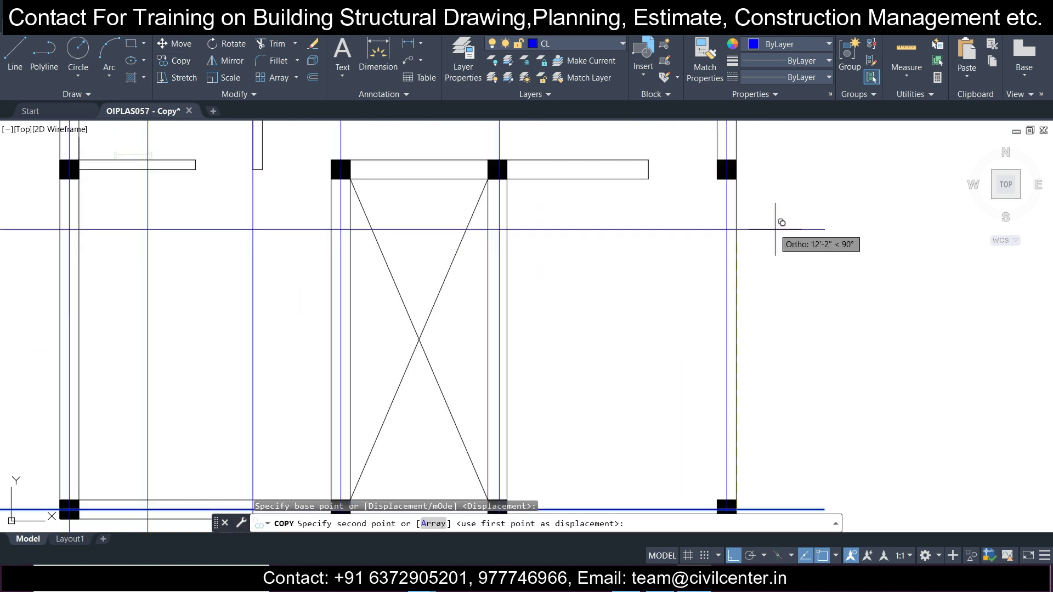
left_click(737, 169)
scroll(702, 208, "down", 3)
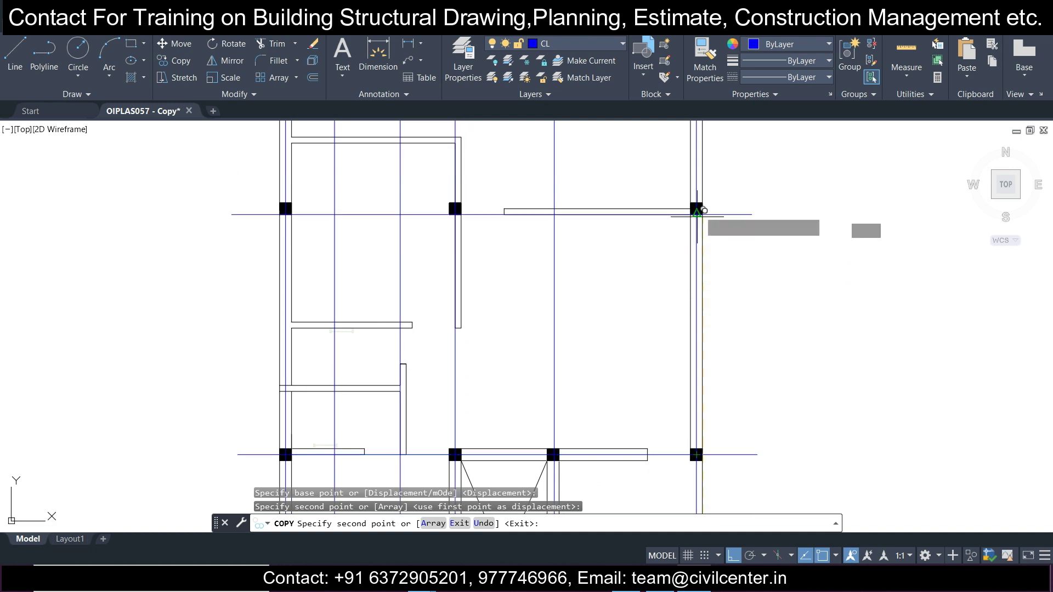
left_click(702, 208)
middle_click_drag(702, 147, 703, 329)
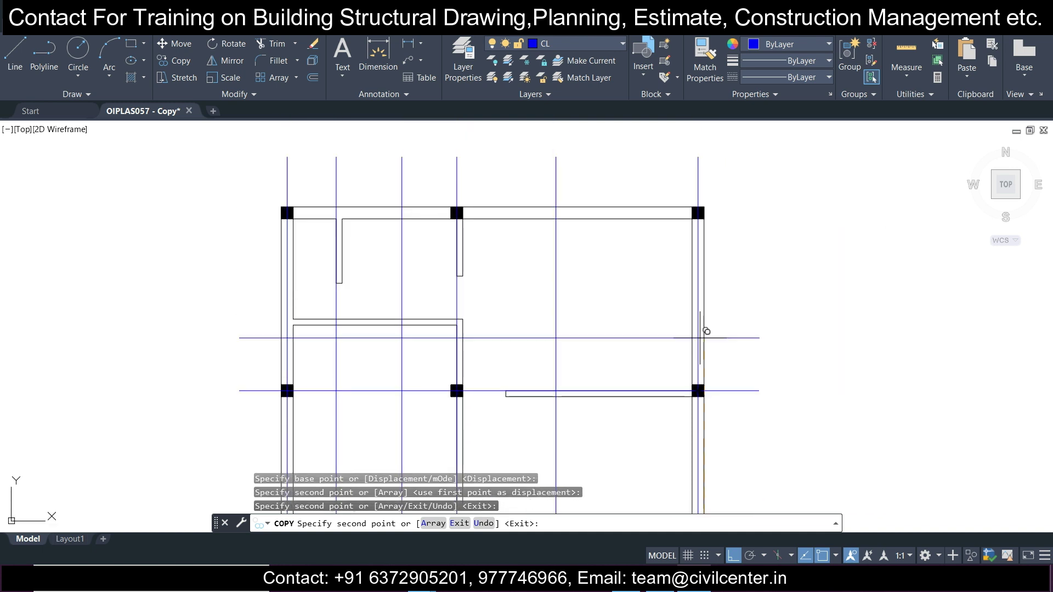
left_click(704, 211)
key("Escape")
Copy the mid-plan horizontal centre line up to the lower face of the upper-left room's partition
scroll(500, 241, "down", 3)
mouse_move(527, 340)
middle_mouse_down()
mouse_move(516, 356)
mouse_move(512, 301)
mouse_move(513, 355)
middle_mouse_up()
scroll(521, 344, "up", 3)
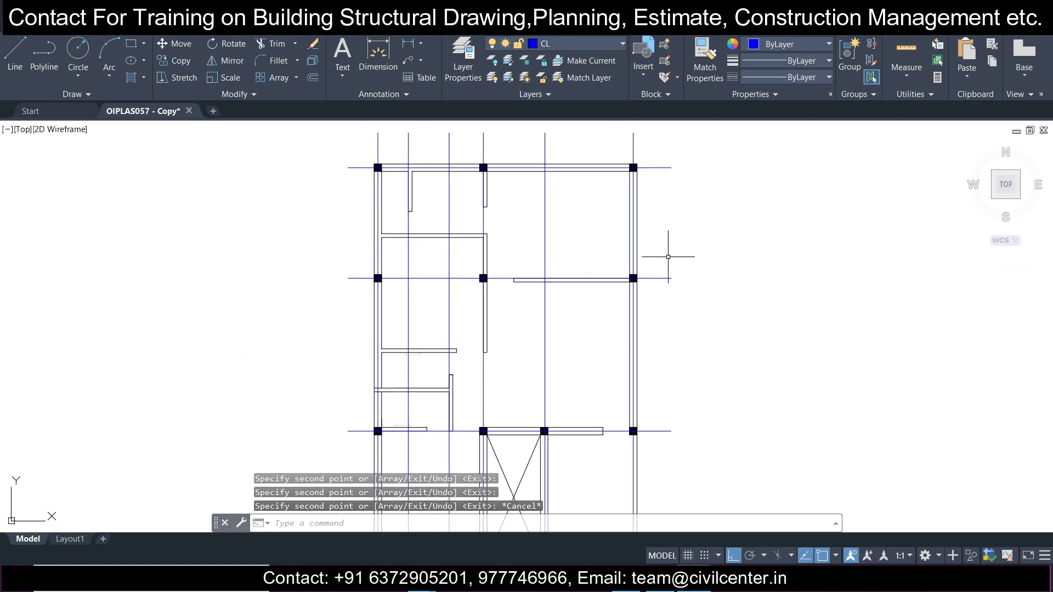
scroll(668, 257, "up", 2)
scroll(154, 335, "up", 2)
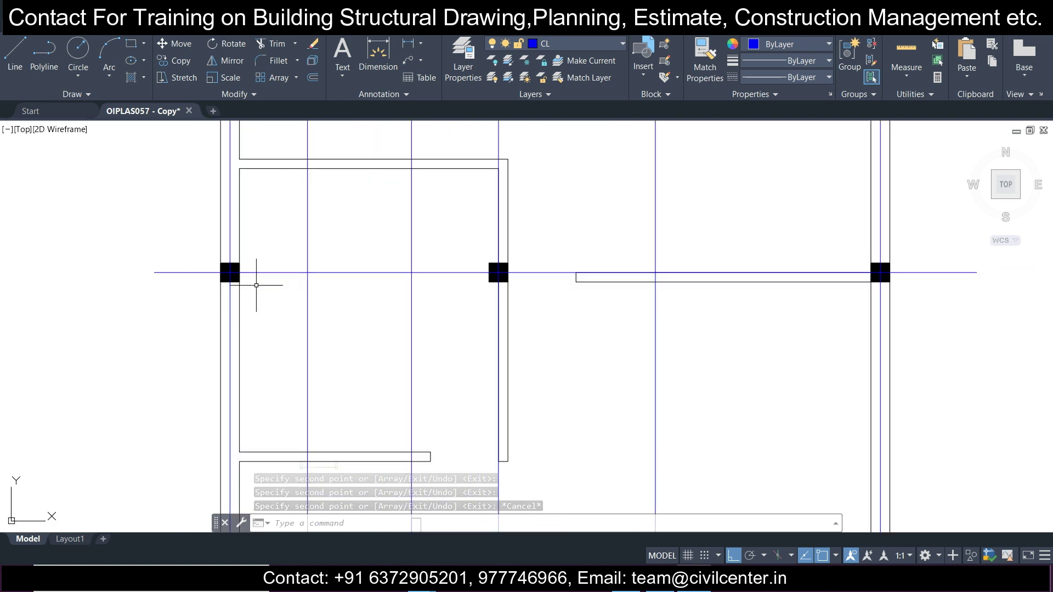
left_click(258, 250)
left_click(272, 254)
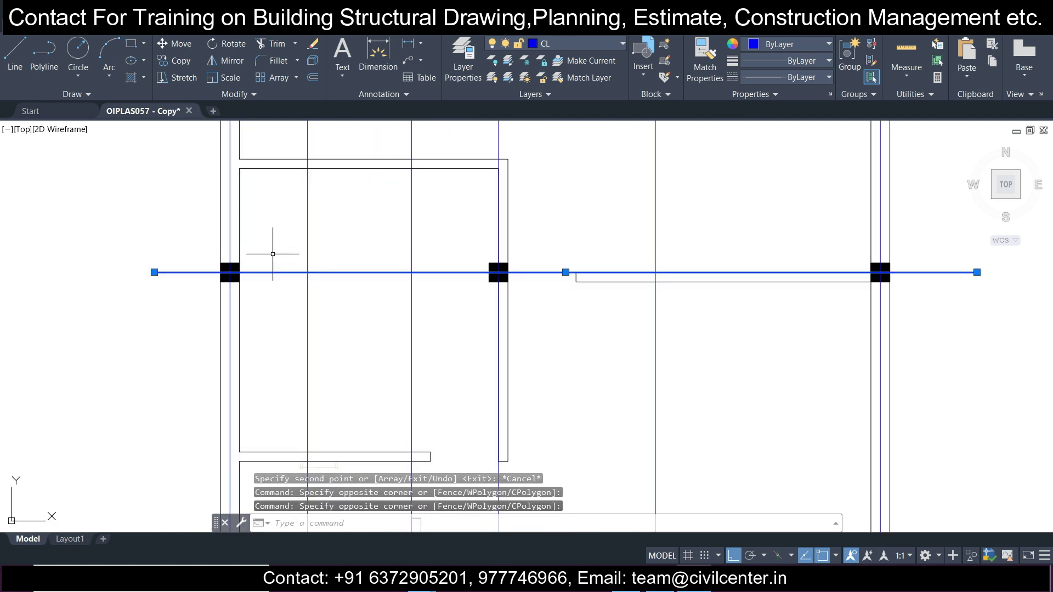
left_click(179, 61)
left_click(240, 272)
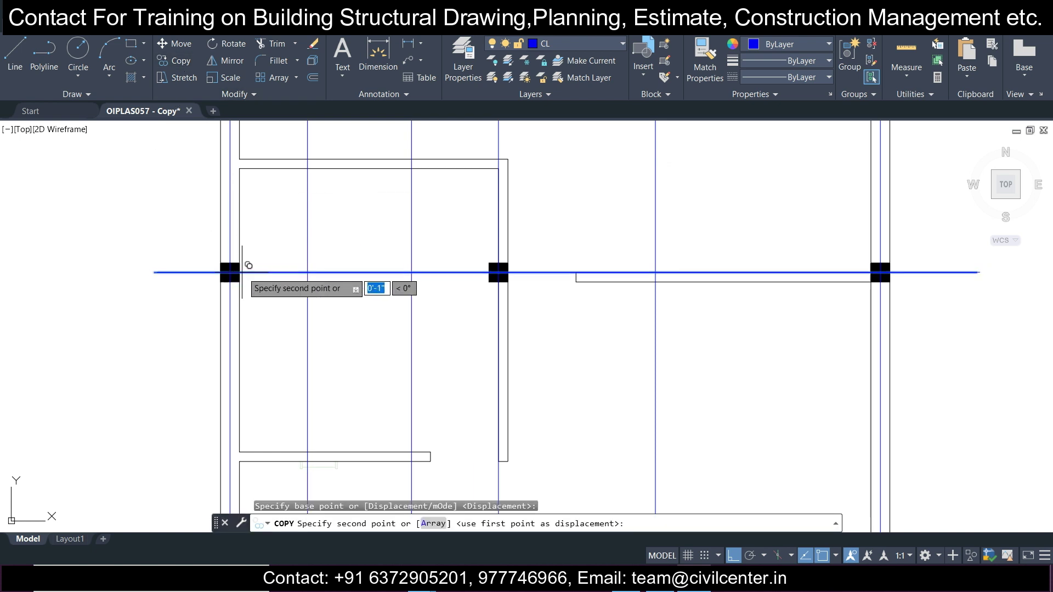
left_click(239, 168)
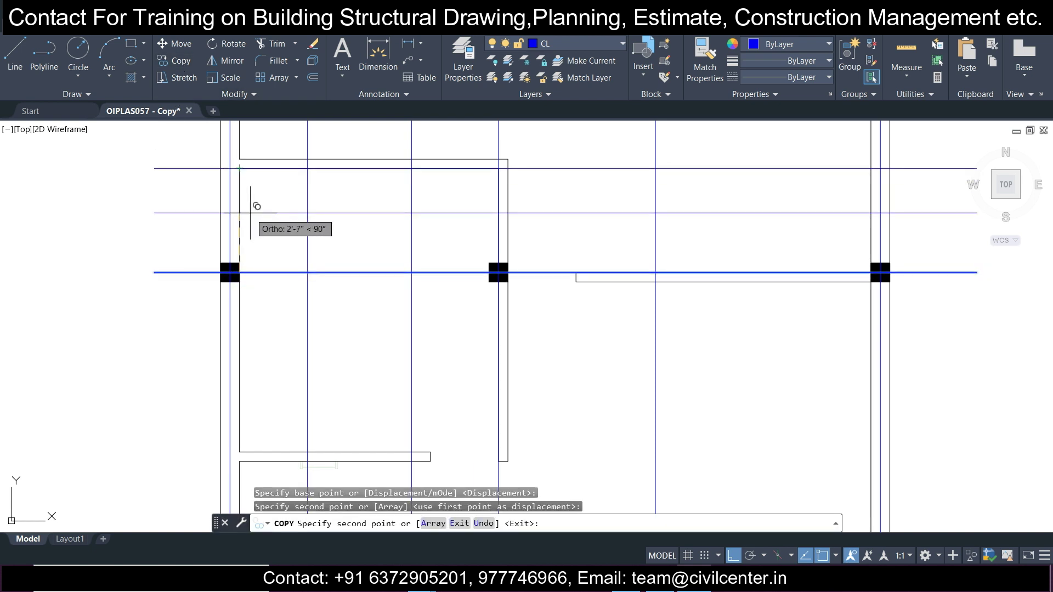
Place further copies of that centre line on the upper faces of the two horizontal partitions between the mid-plan and staircase column rows
scroll(251, 213, "down", 4)
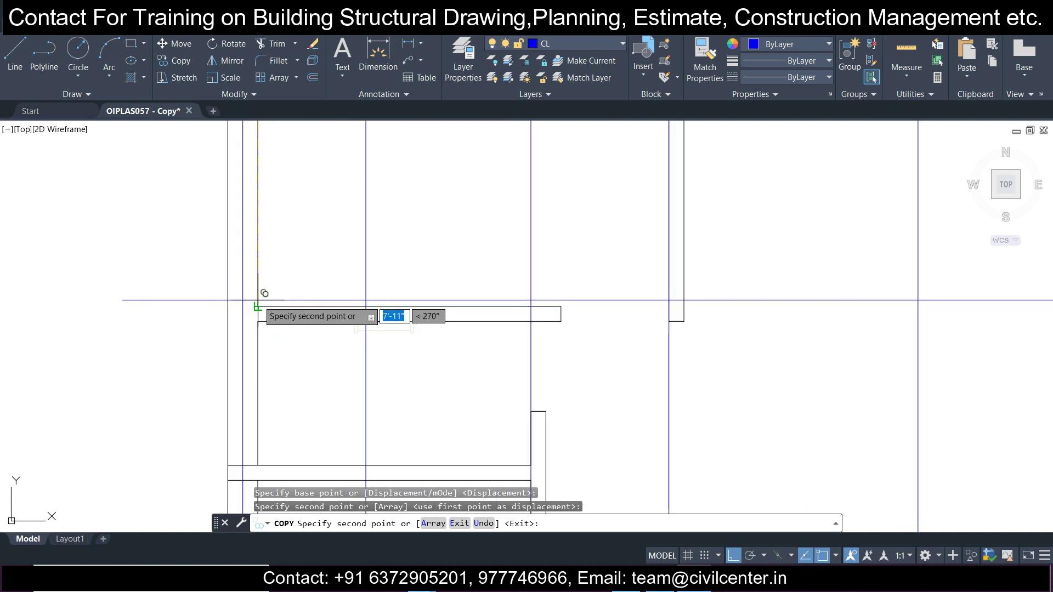
left_click(254, 305)
scroll(257, 307, "down", 2)
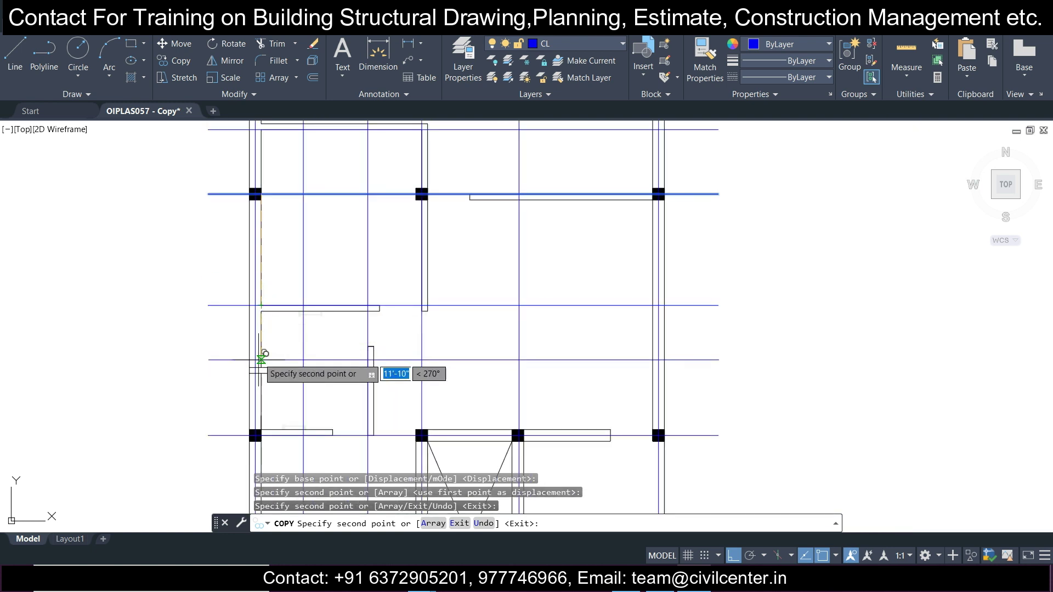
scroll(267, 335, "up", 3)
left_click(267, 431)
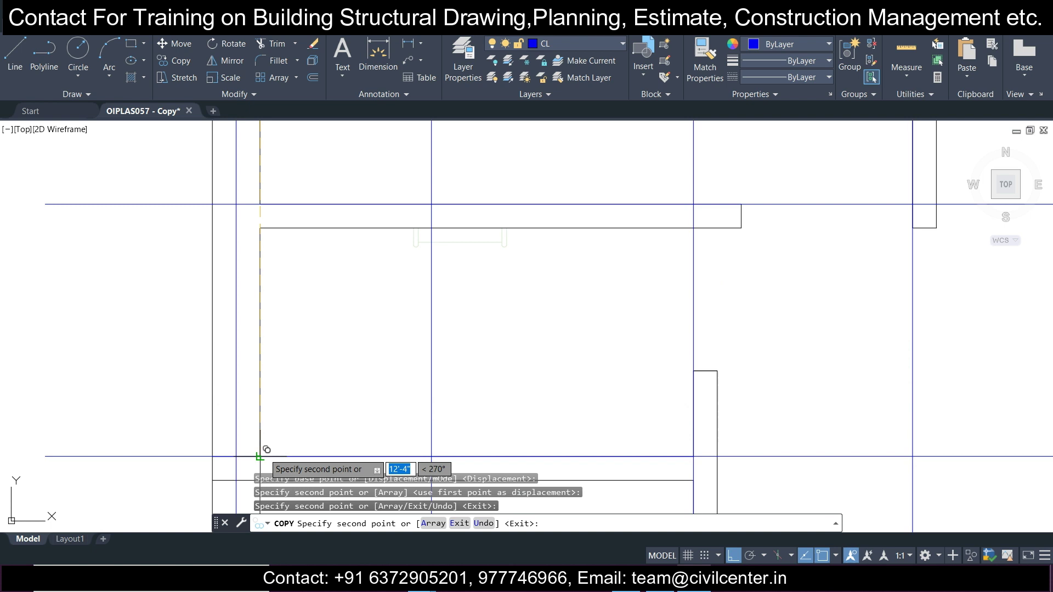
scroll(282, 365, "down", 2)
scroll(284, 400, "up", 2)
middle_click_drag(284, 399, 270, 237)
scroll(270, 237, "down", 2)
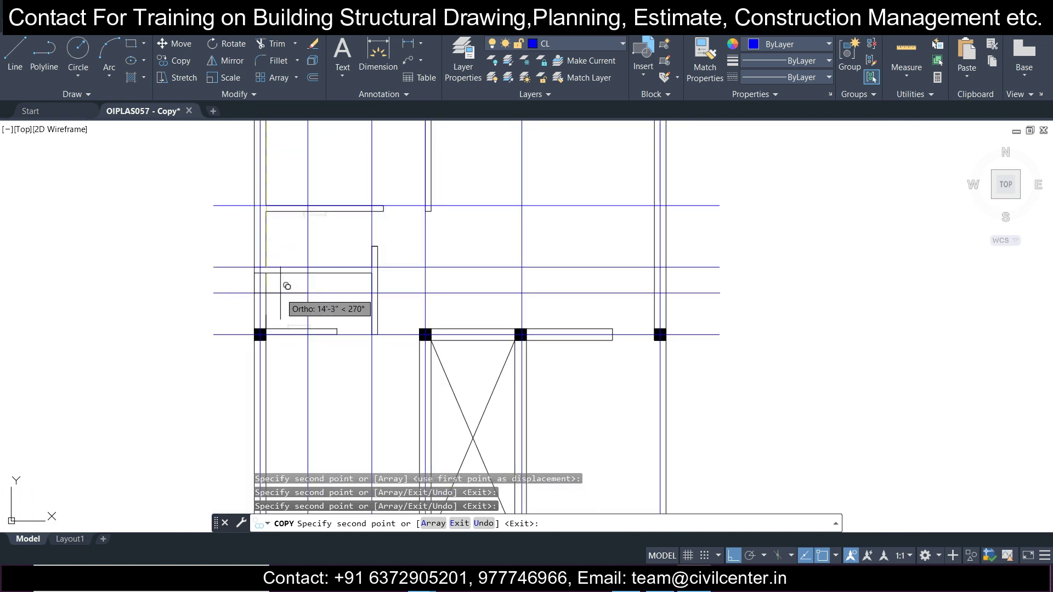
mouse_move(336, 354)
middle_mouse_down()
mouse_move(310, 268)
mouse_move(251, 383)
mouse_move(278, 406)
middle_mouse_up()
key("Escape")
Examine the centre lines against the columns and walls around the staircase and lower rooms
middle_click_drag(334, 186, 305, 341)
mouse_move(283, 268)
middle_mouse_down()
mouse_move(305, 265)
mouse_move(318, 355)
mouse_move(301, 364)
mouse_move(314, 210)
middle_mouse_up()
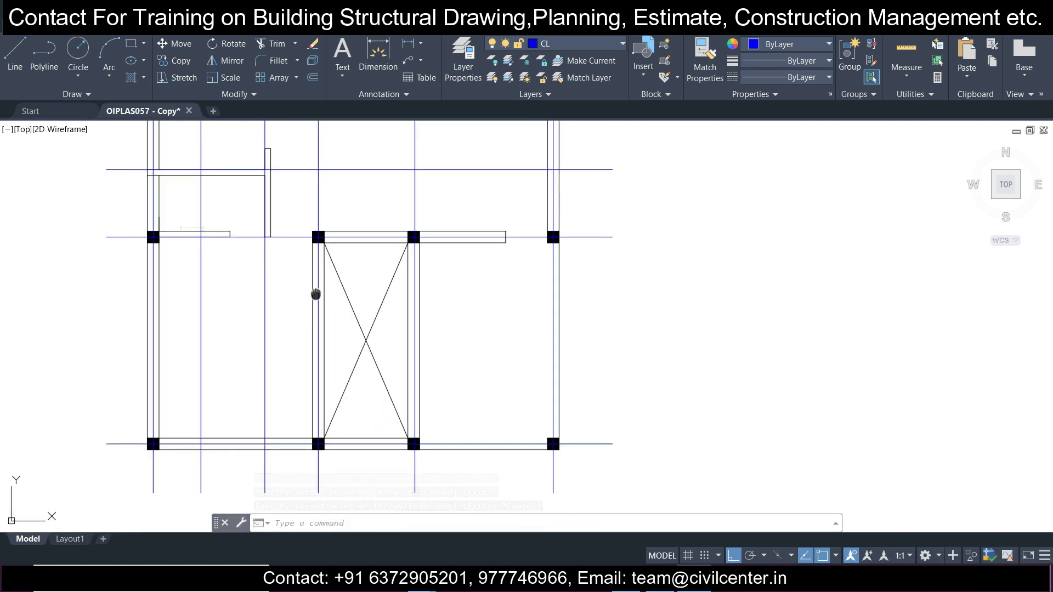
middle_click_drag(318, 293, 315, 236)
middle_click_drag(348, 275, 353, 330)
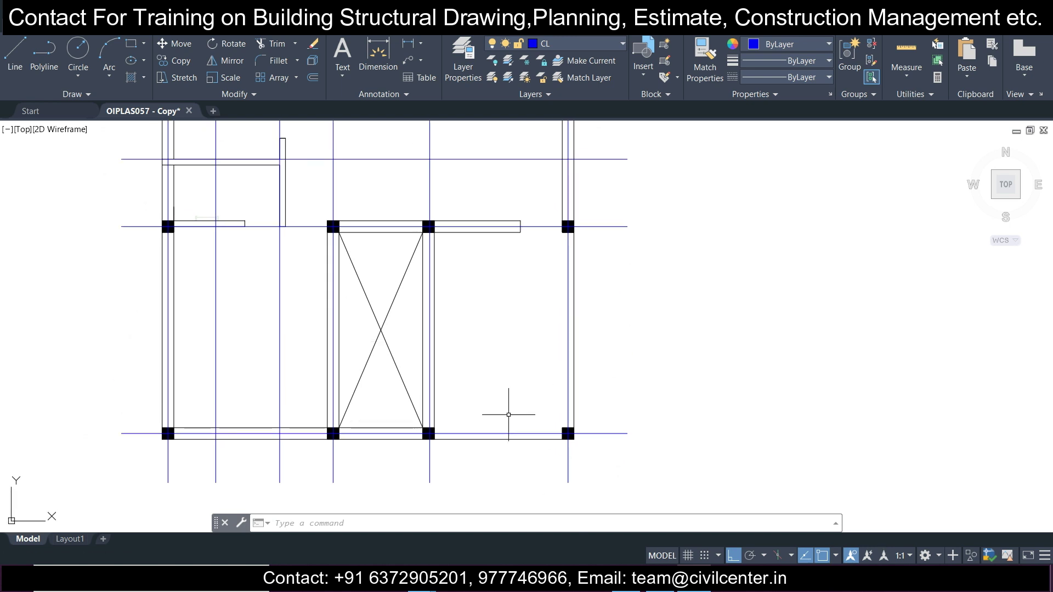
scroll(498, 430, "up", 2)
scroll(500, 395, "down", 6)
middle_click_drag(488, 363, 474, 403)
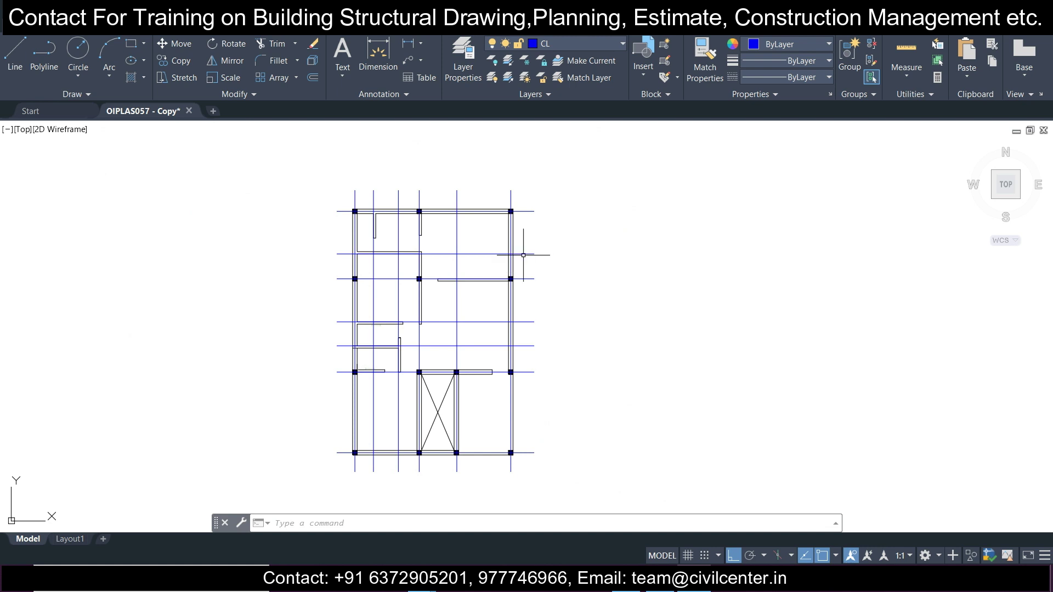
key("Escape")
key("Escape")
left_click(317, 179)
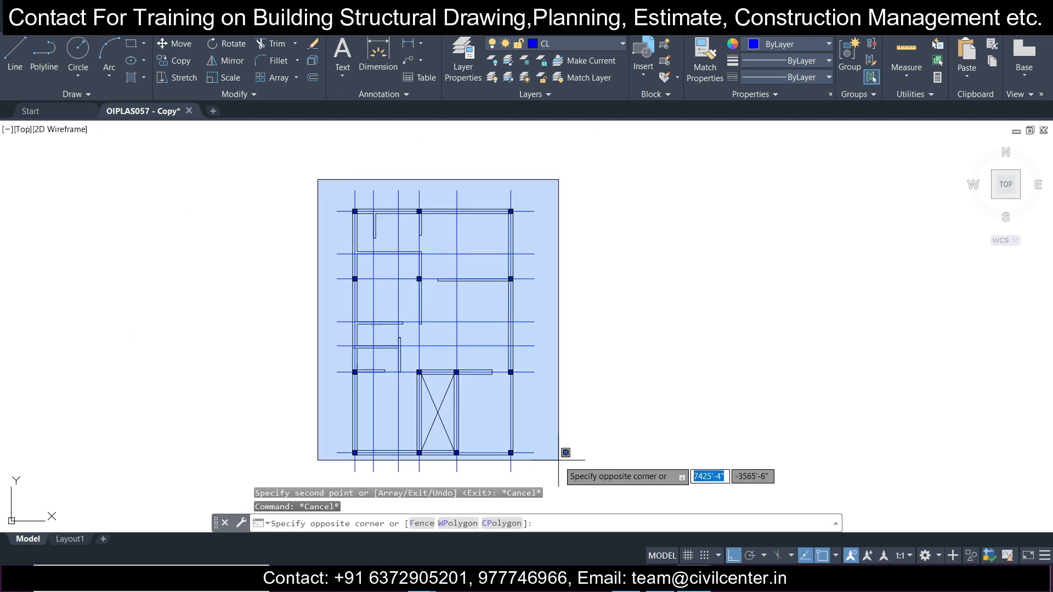
key("Escape")
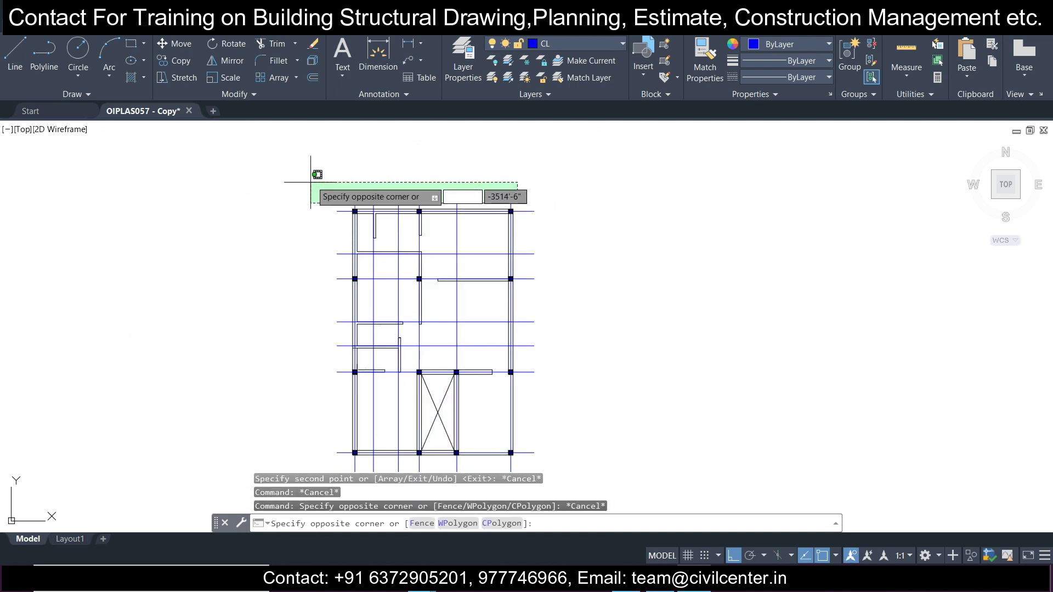
left_click(317, 171)
key("Escape")
Examine the centre-line grid along the top wall, the upper rooms and across the whole plan
scroll(488, 207, "up", 4)
left_click(501, 222)
left_click(499, 217)
key("Escape")
scroll(448, 247, "down", 5)
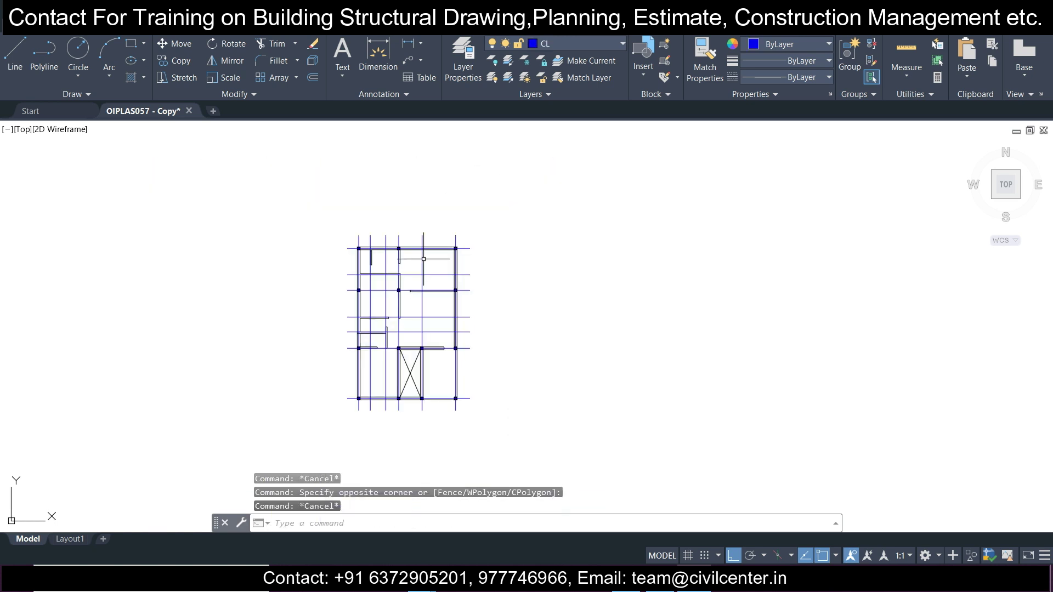
scroll(417, 296, "up", 1)
scroll(364, 251, "up", 2)
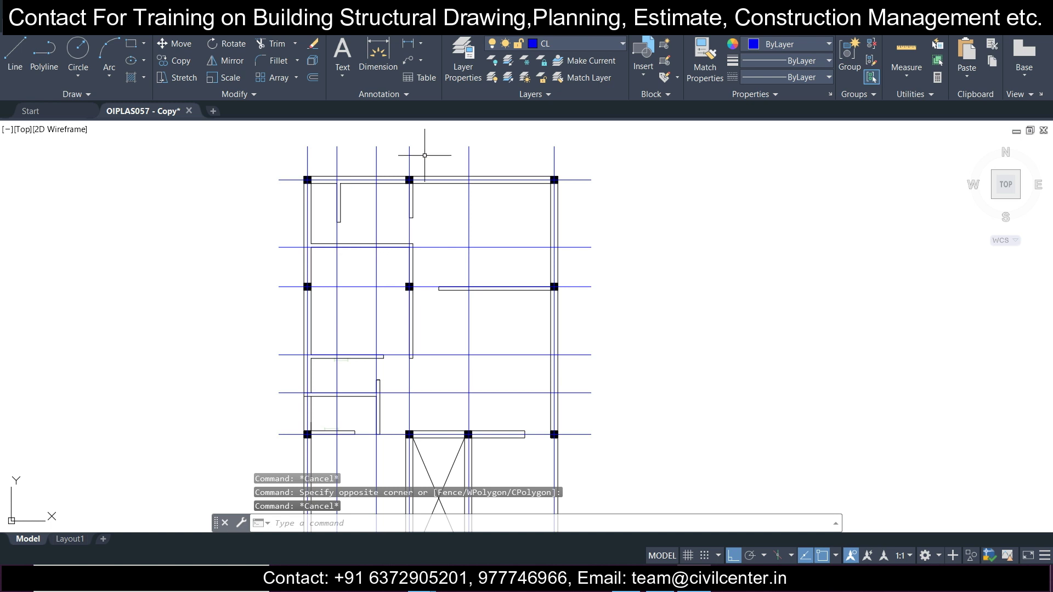
scroll(471, 220, "up", 3)
left_click(485, 231)
left_click(475, 222)
key("Escape")
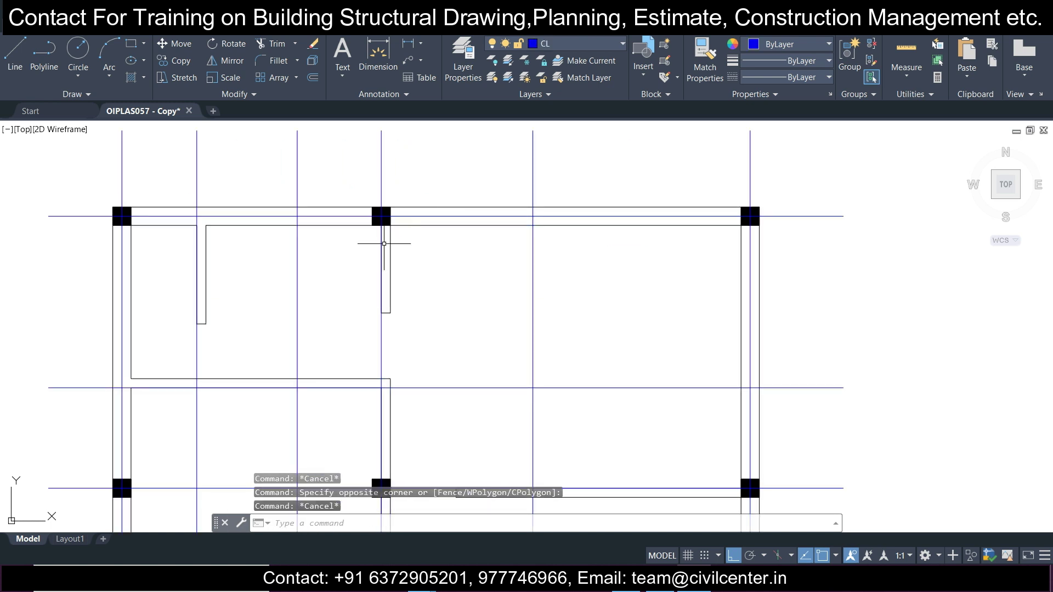
scroll(387, 219, "down", 3)
scroll(394, 179, "up", 2)
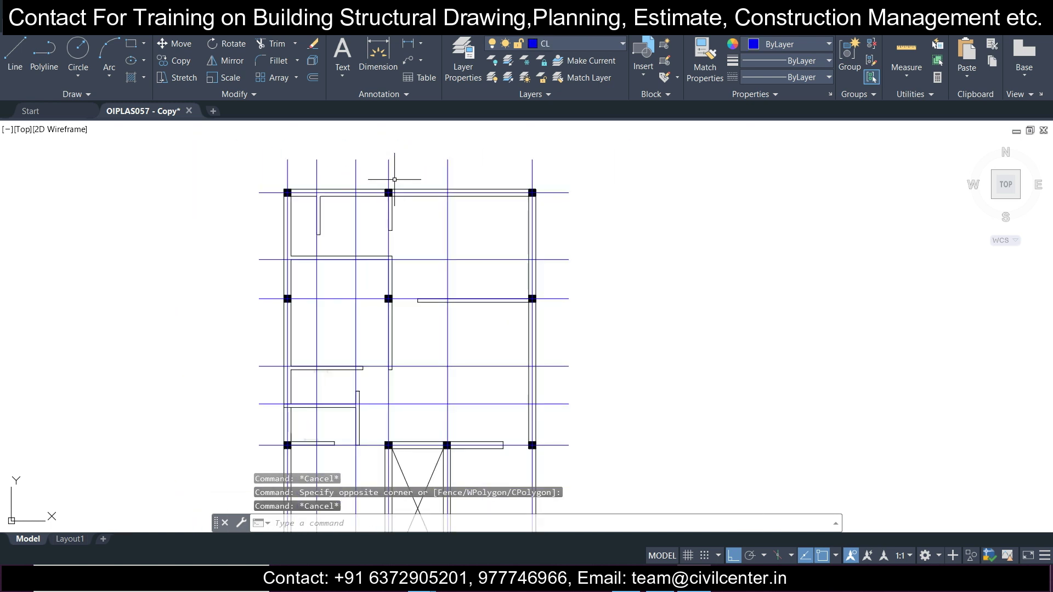
scroll(395, 179, "down", 2)
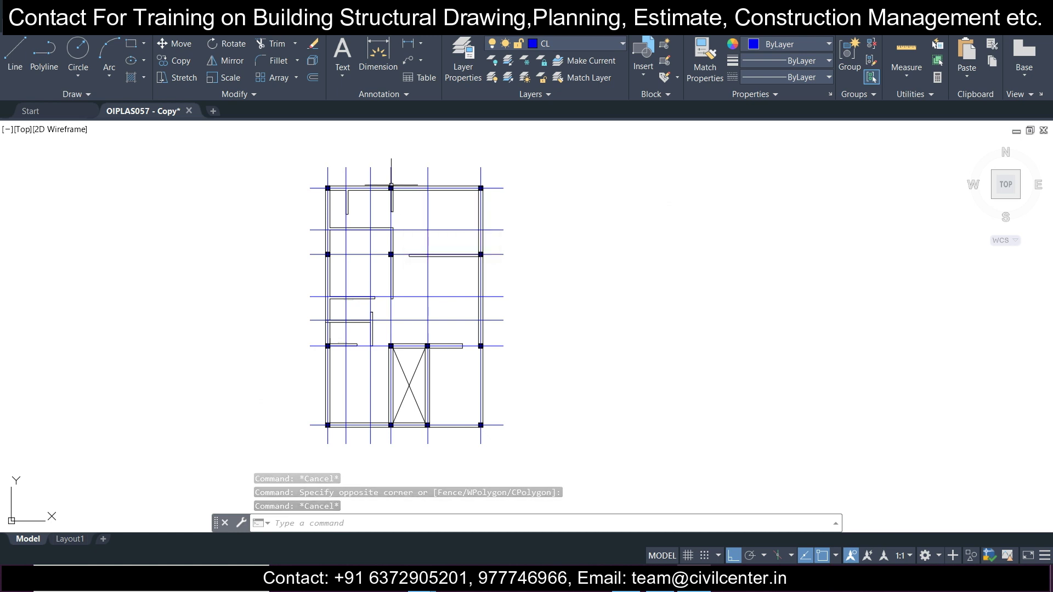
middle_click_drag(341, 207, 411, 221)
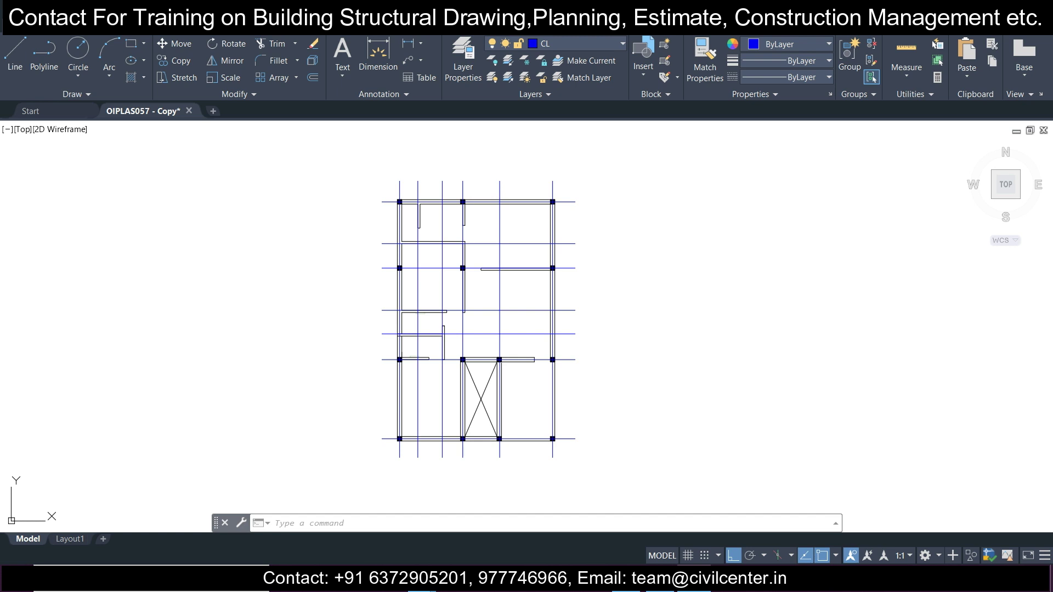
Save the drawing and export it with DXFOUT as an AutoCAD 2000/LT2000 DXF file in the OIPLAS057 folder
key("ctrl+s")
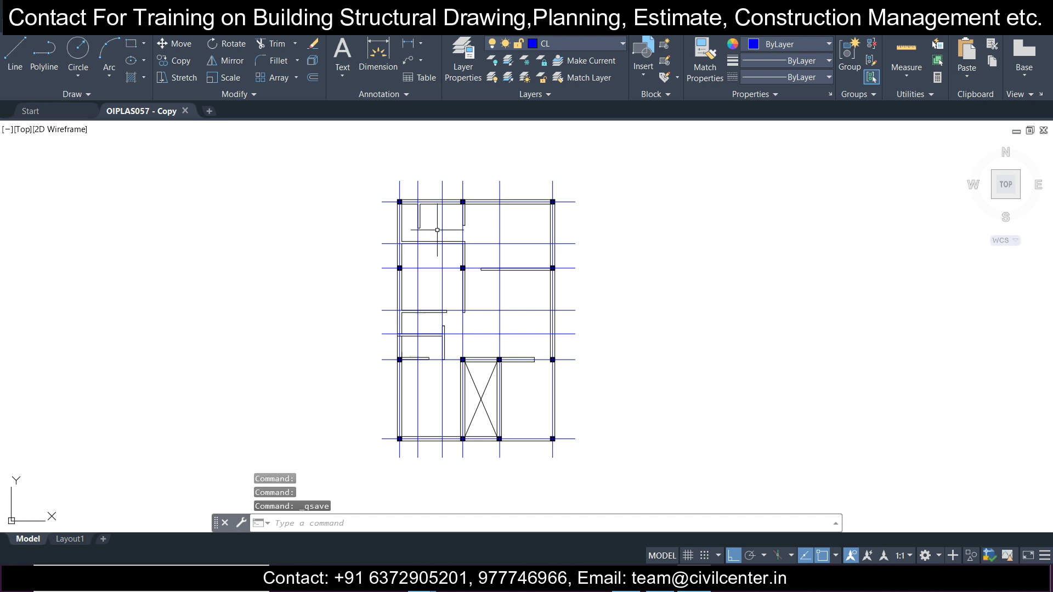
type("DXFOUT")
key("Return")
key("BackSpace")
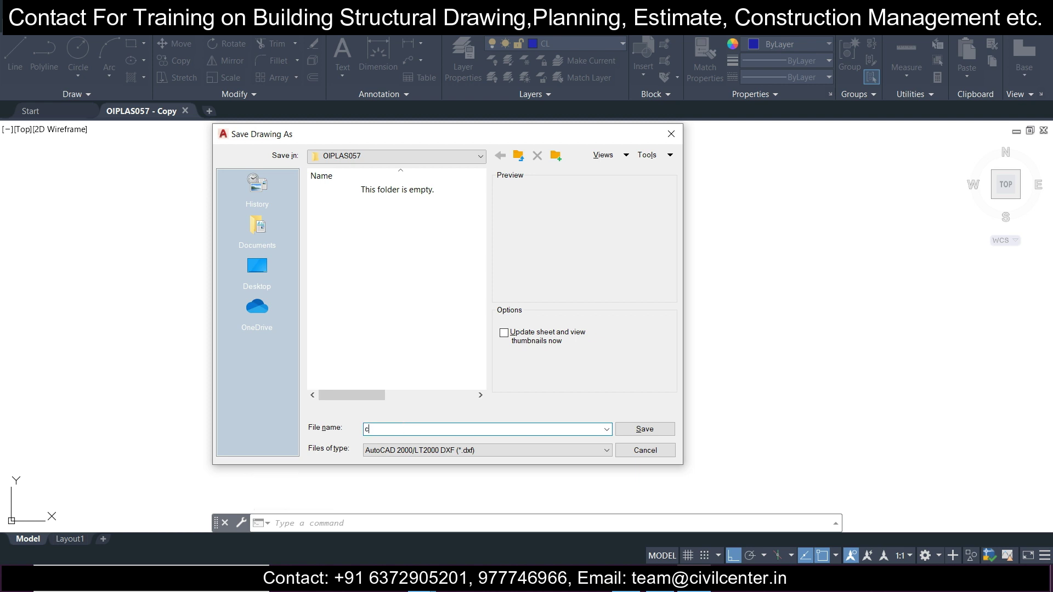
left_click(639, 429)
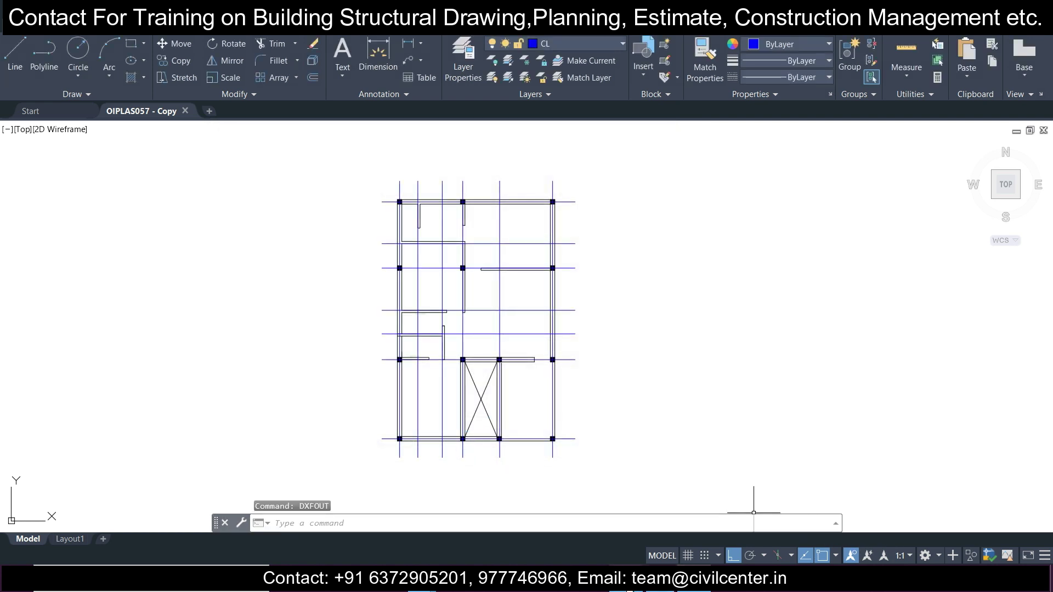
Switch to Tekla Structural Designer and look over the structure's levels and its Structure 3D and St. Base (Base) 2D views
left_click(626, 584)
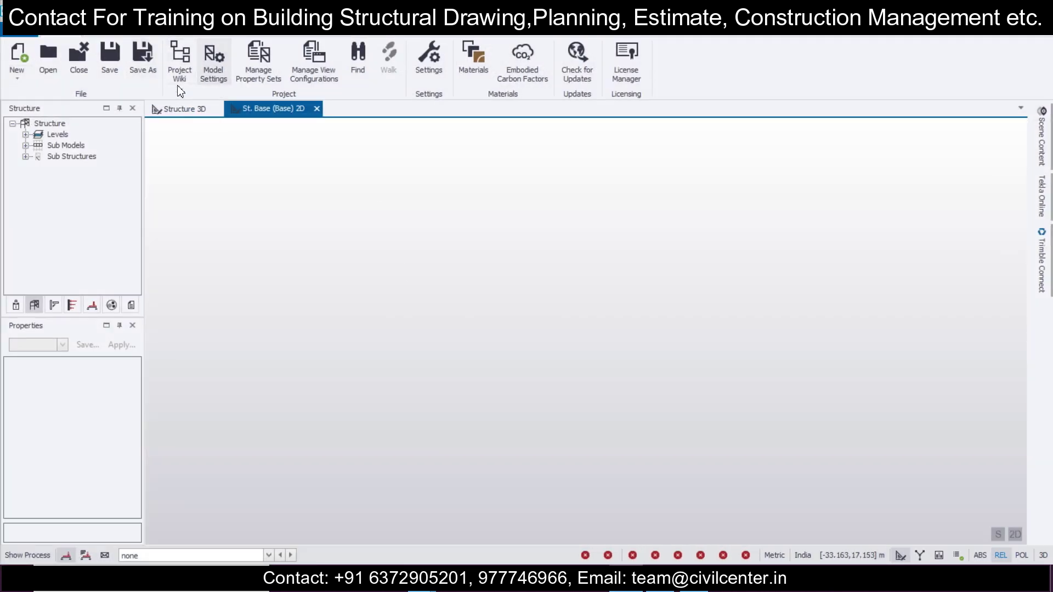
left_click(191, 110)
left_click(265, 112)
left_click(186, 112)
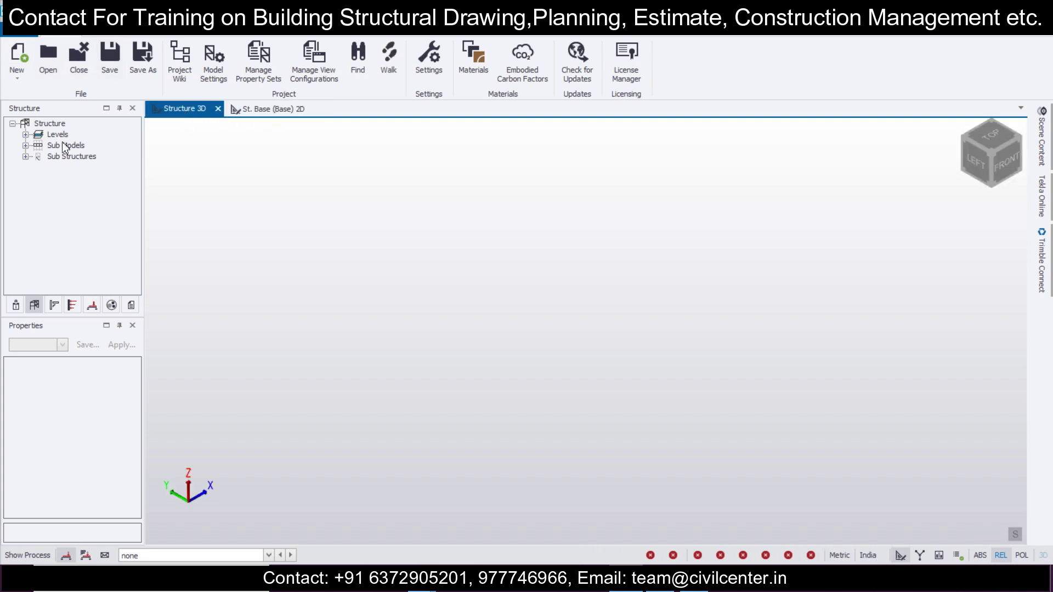
left_click(25, 135)
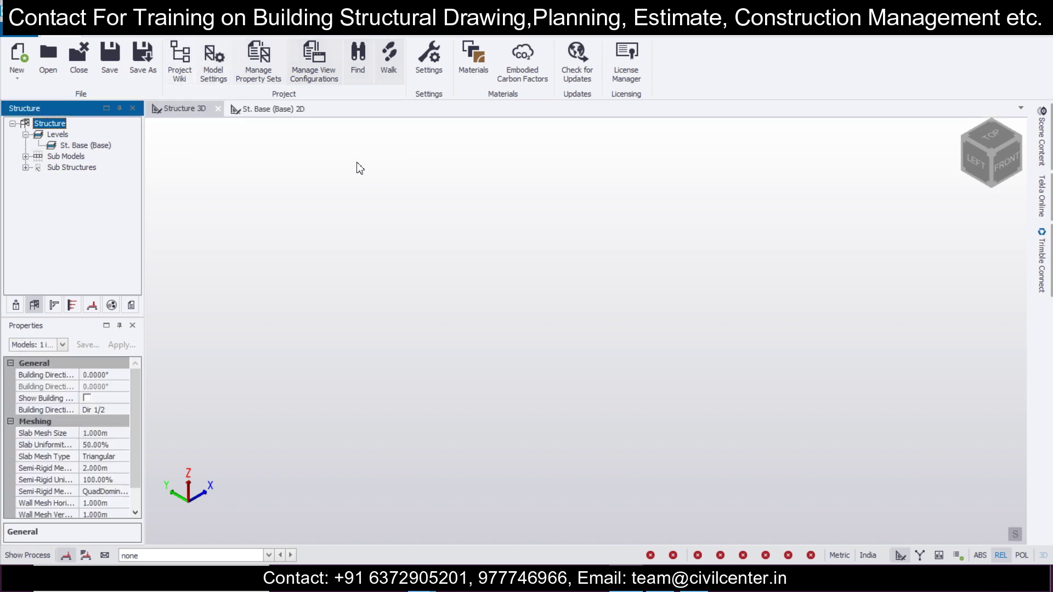
left_click(286, 111)
left_click(207, 113)
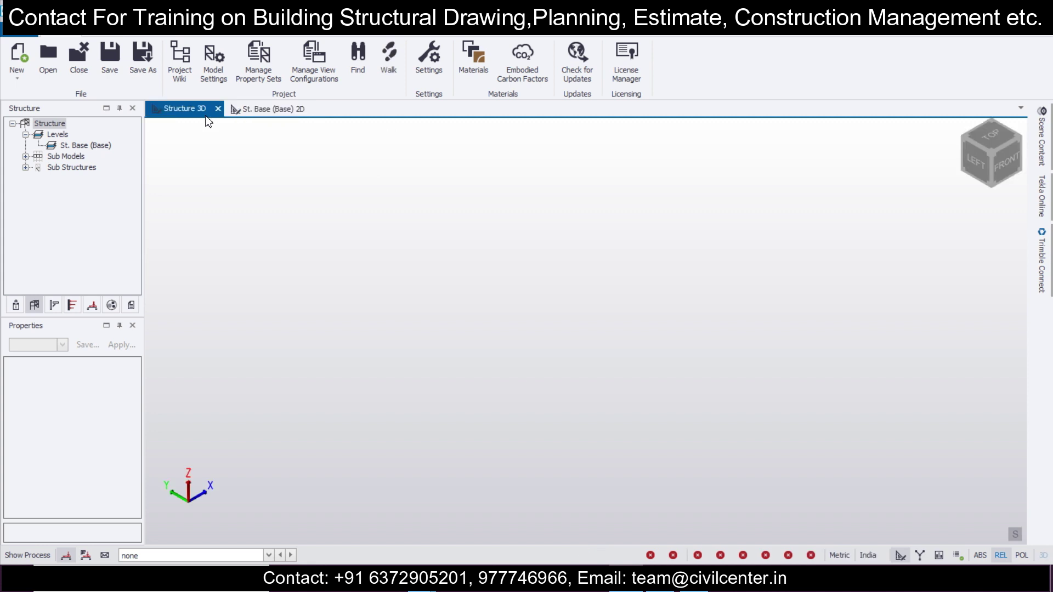
left_click(271, 111)
left_click(201, 111)
left_click(270, 112)
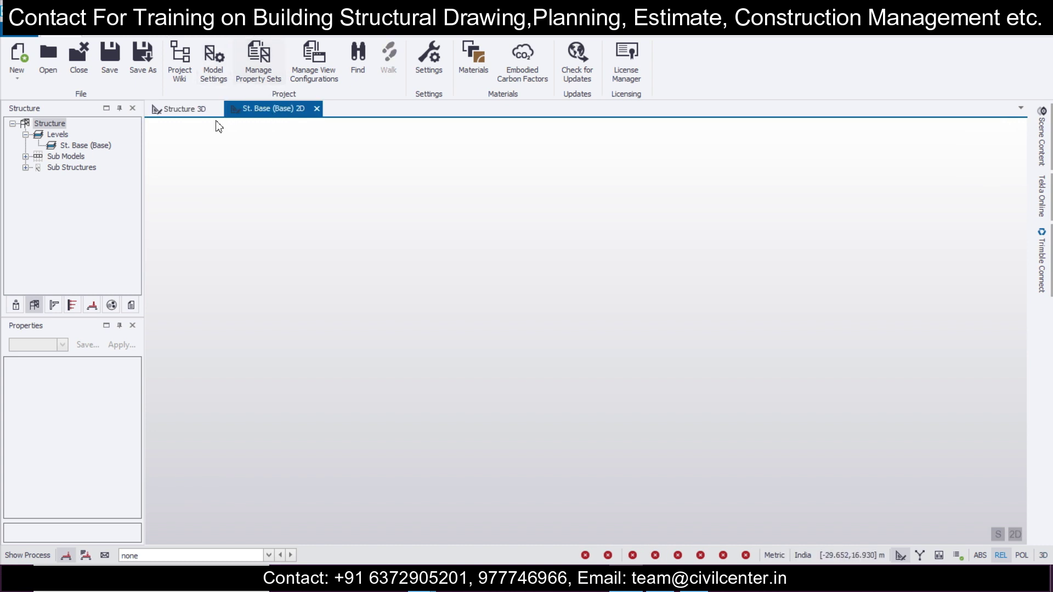
left_click(189, 111)
Open the construction levels and insert a level below Base at -1.2 m
left_click(199, 36)
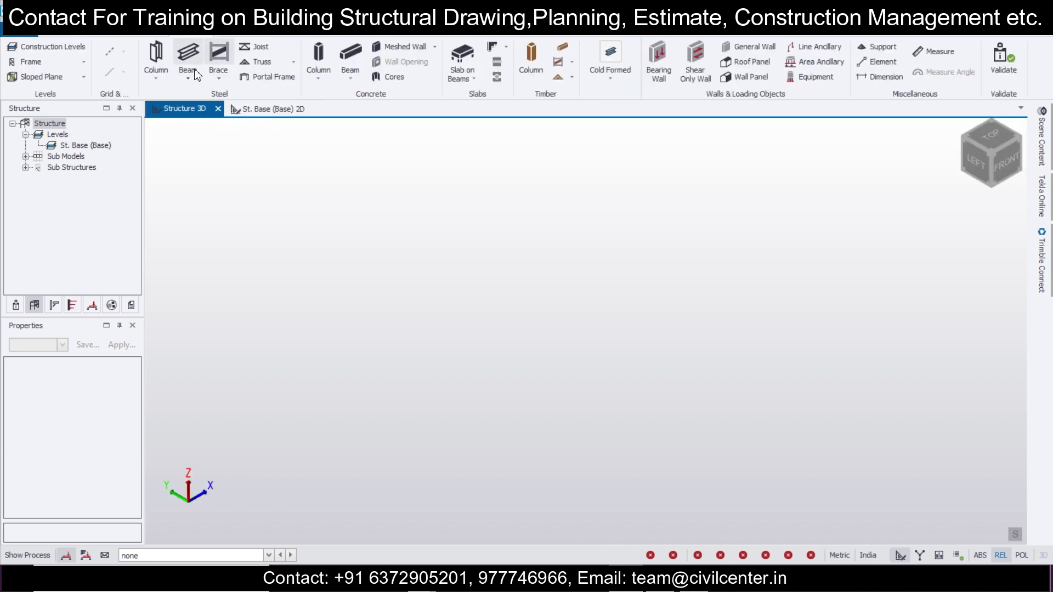
left_click(77, 47)
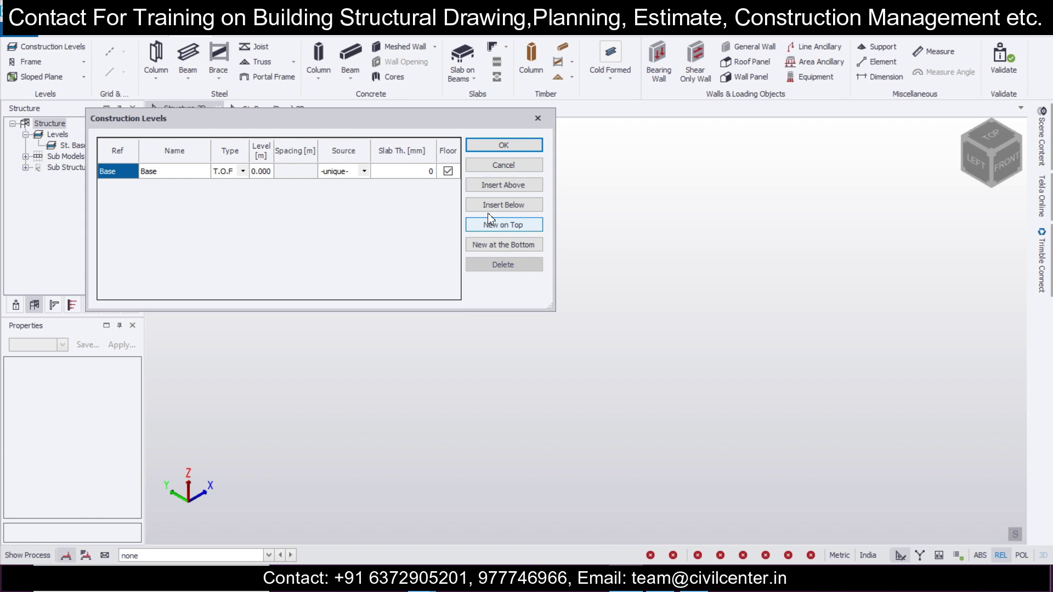
left_click(503, 204)
left_click(271, 187)
left_click(272, 189)
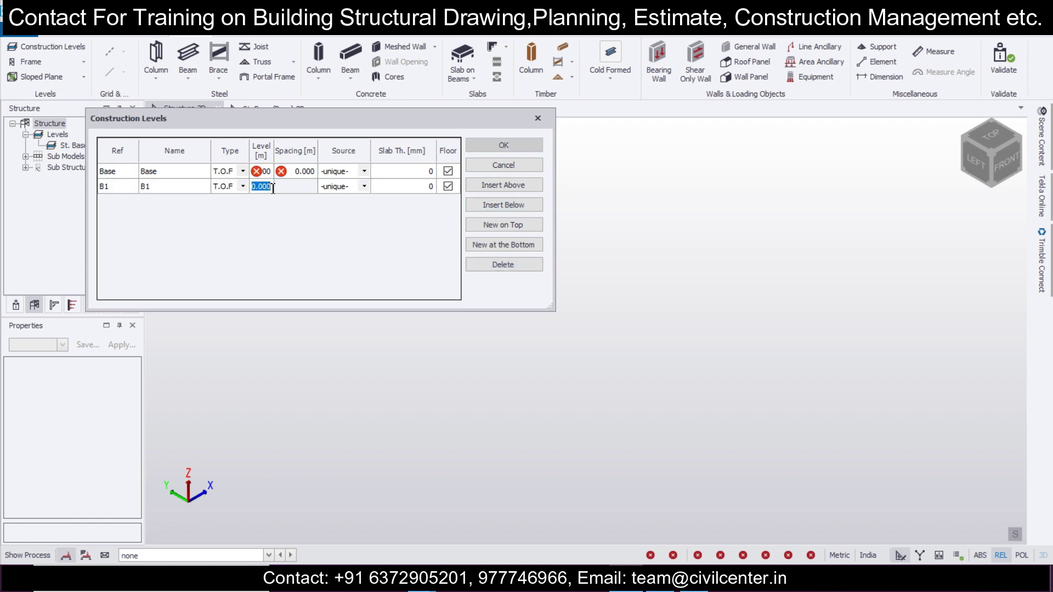
type("-1")
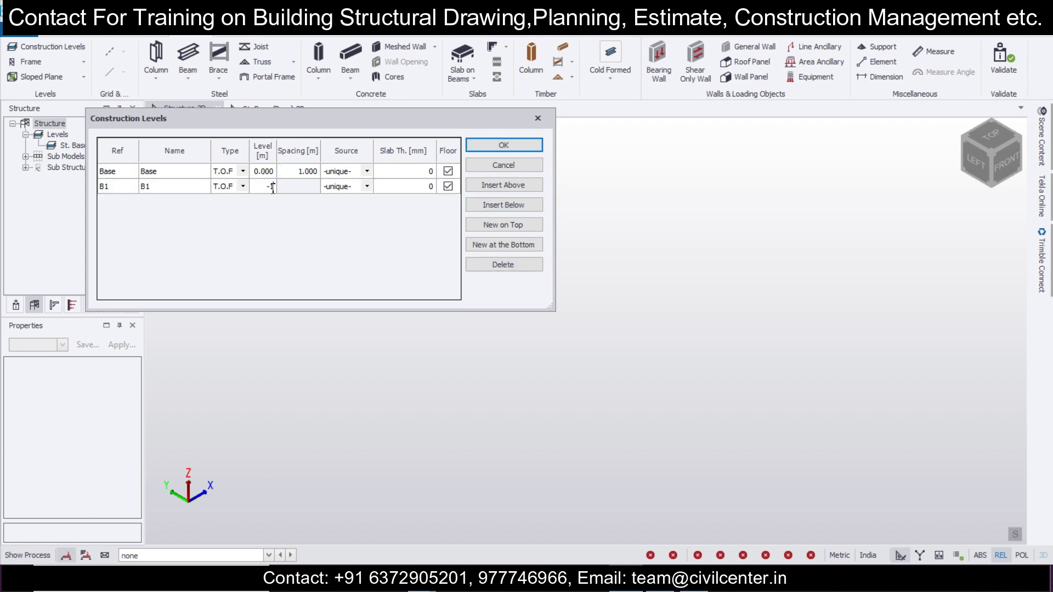
left_click(198, 179)
Insert an intermediate level directly below Base, and give Base a 3.2 m spacing and a 100 mm slab thickness
left_click(519, 205)
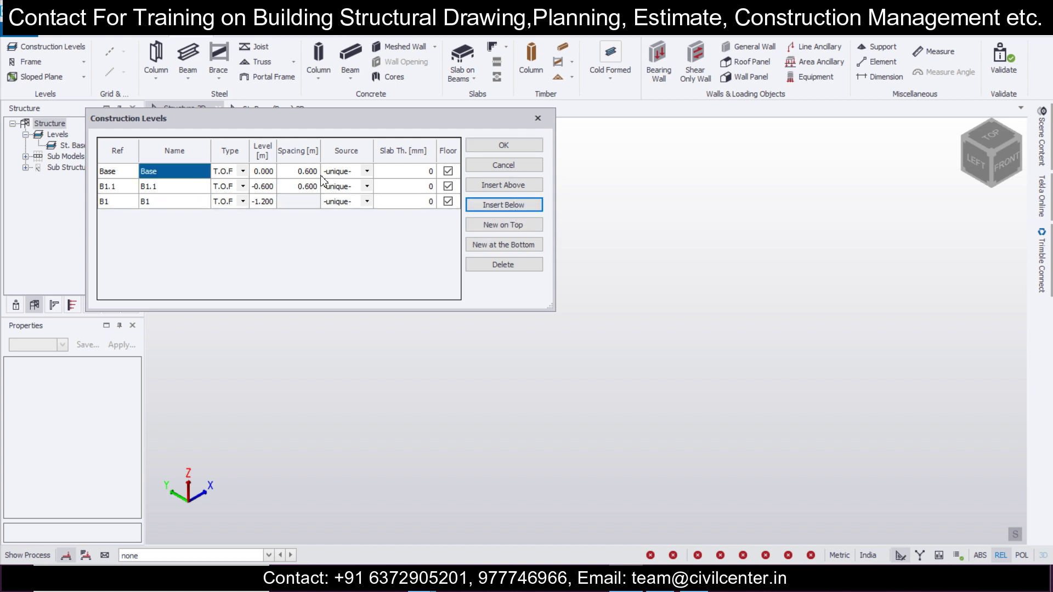
left_click(312, 173)
left_click(314, 172)
type("3")
key("Return")
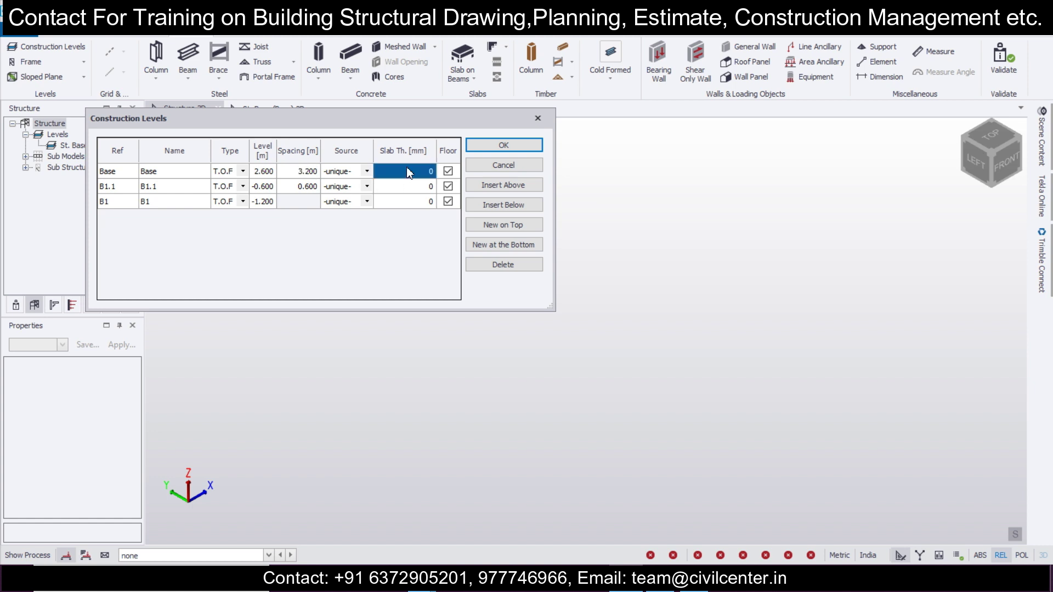
left_click(408, 170)
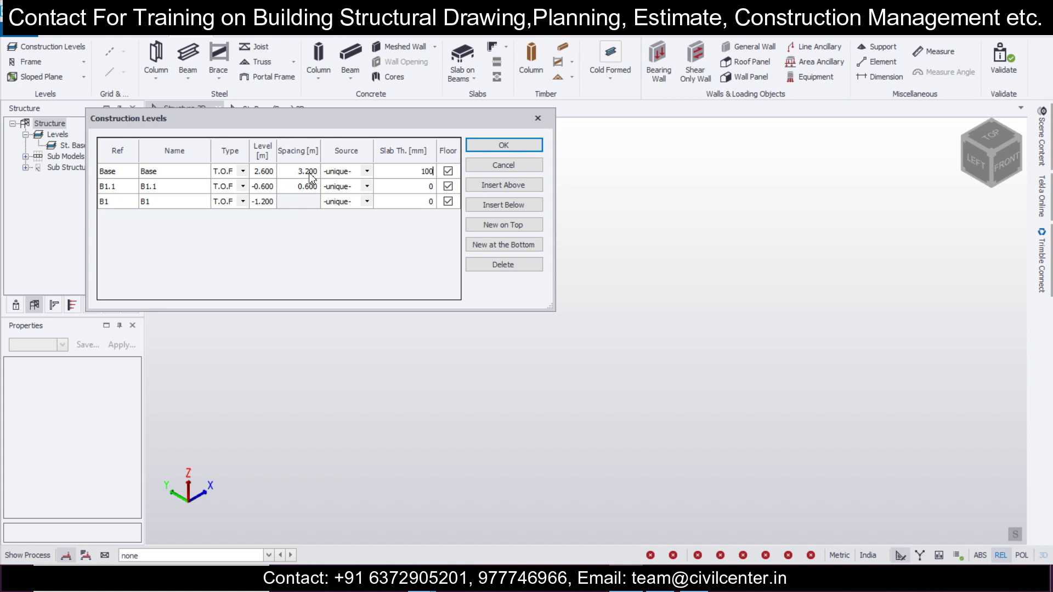
Set the Base level's type to S.S.L
left_click(235, 171)
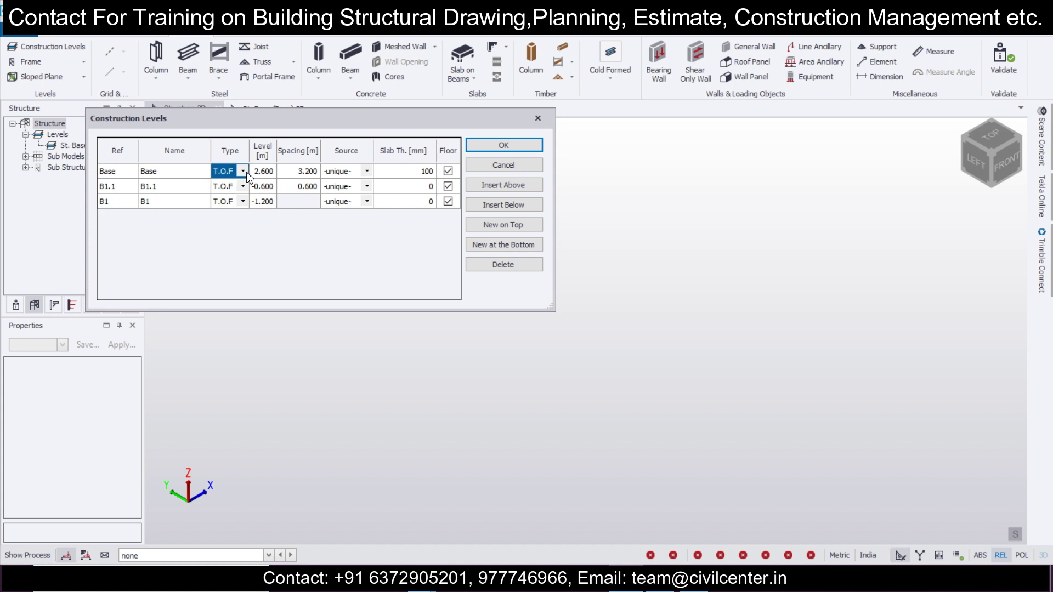
left_click(237, 193)
left_click(186, 175)
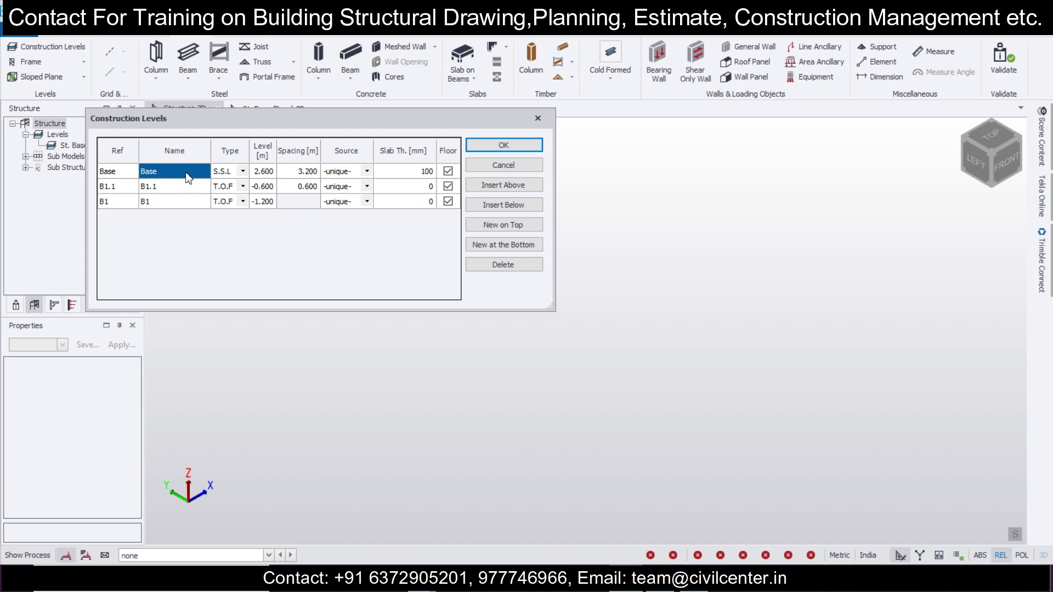
Delete the intermediate B1.1 level and set the Base level's spacing to 3.2 m again
left_click(179, 191)
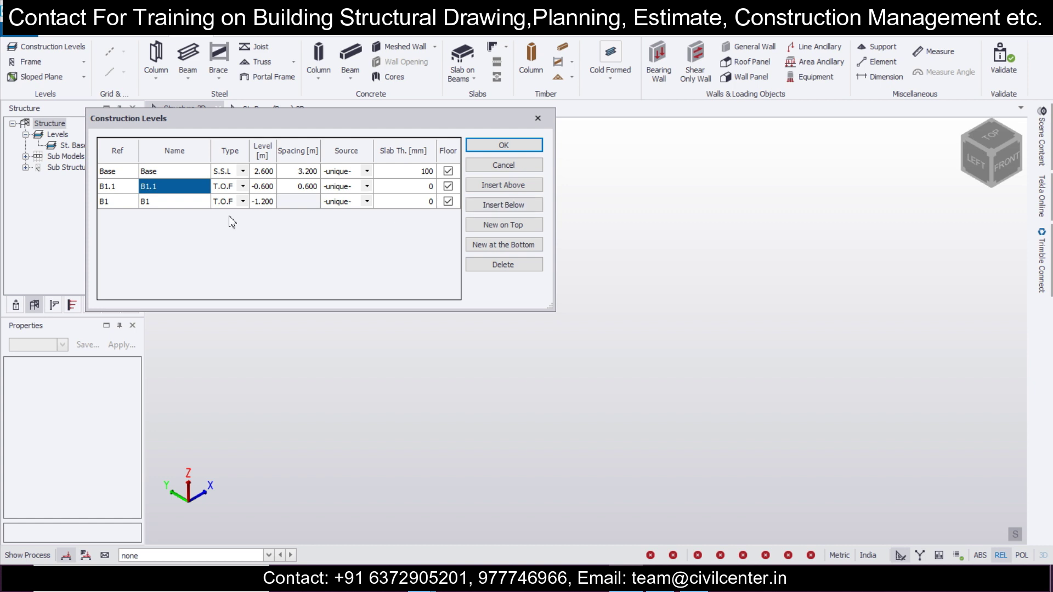
left_click(112, 184)
left_click(501, 264)
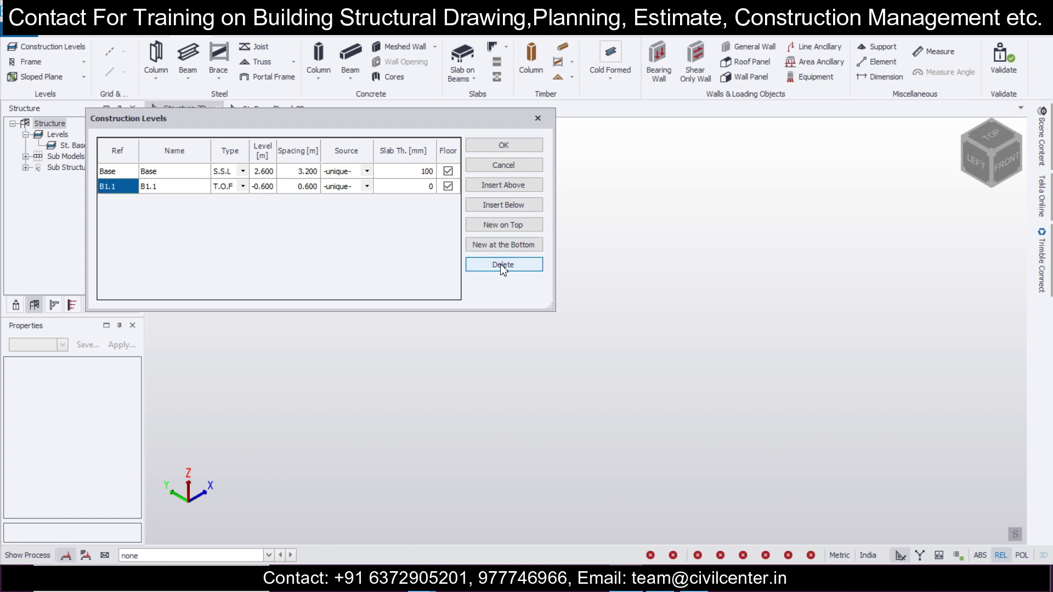
left_click(311, 172)
left_click(311, 172)
type("3")
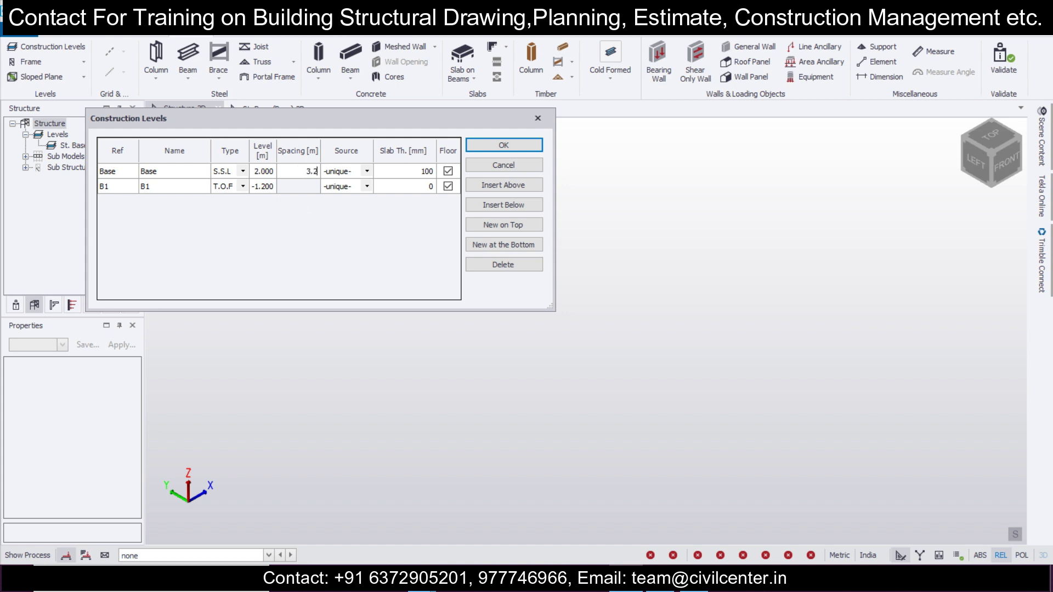
left_click(193, 173)
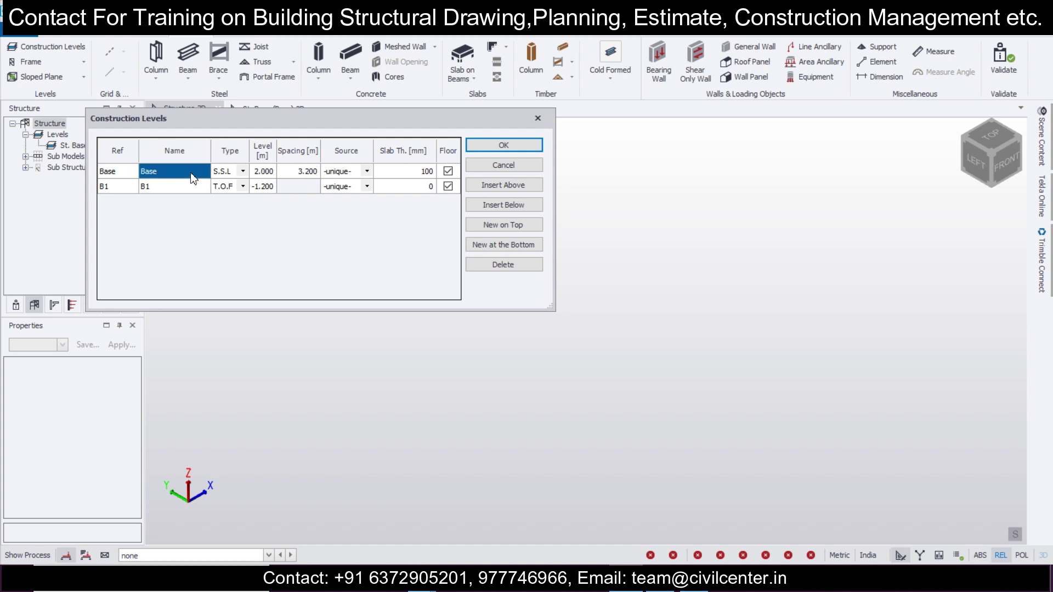
Set the Base level's type back to T.O.F
left_click(243, 171)
left_click(237, 202)
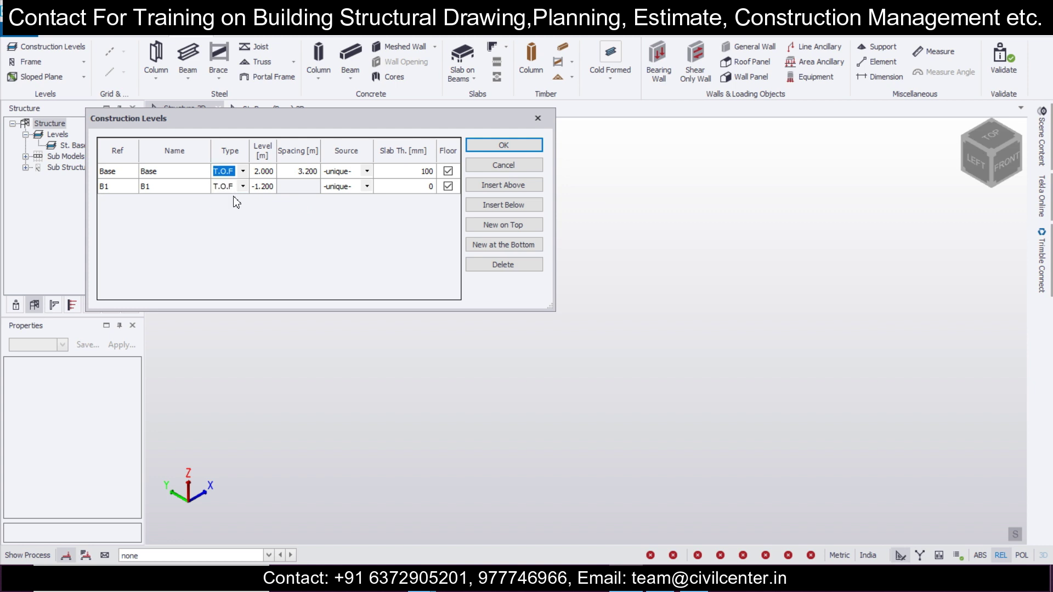
left_click(308, 171)
left_click(308, 172)
left_click(194, 175)
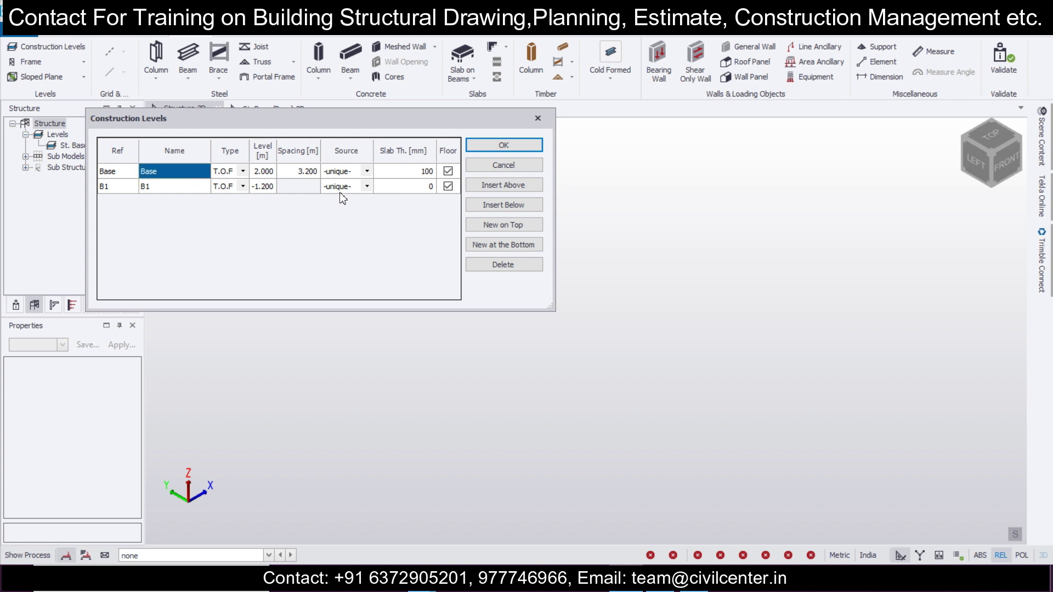
Insert a level above Base and set the Base level's slab thickness to 0 mm
left_click(500, 185)
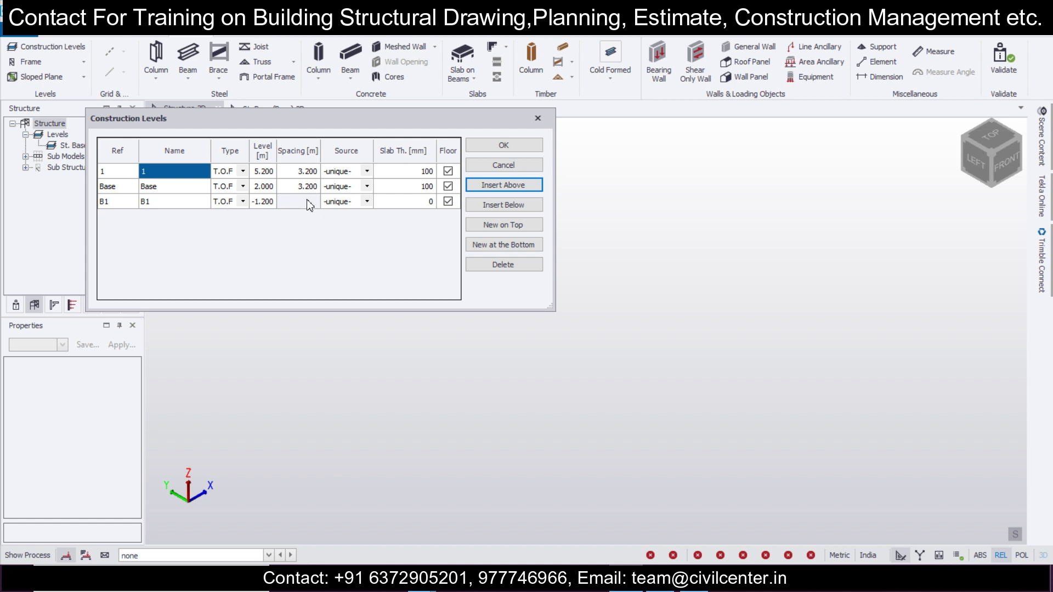
left_click(433, 188)
type("0")
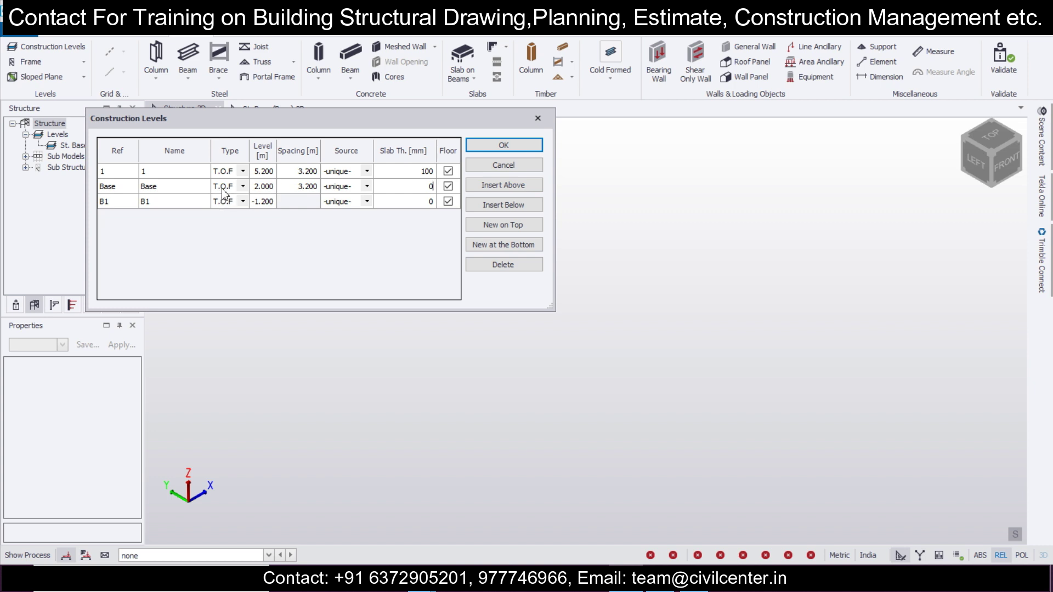
left_click(192, 192)
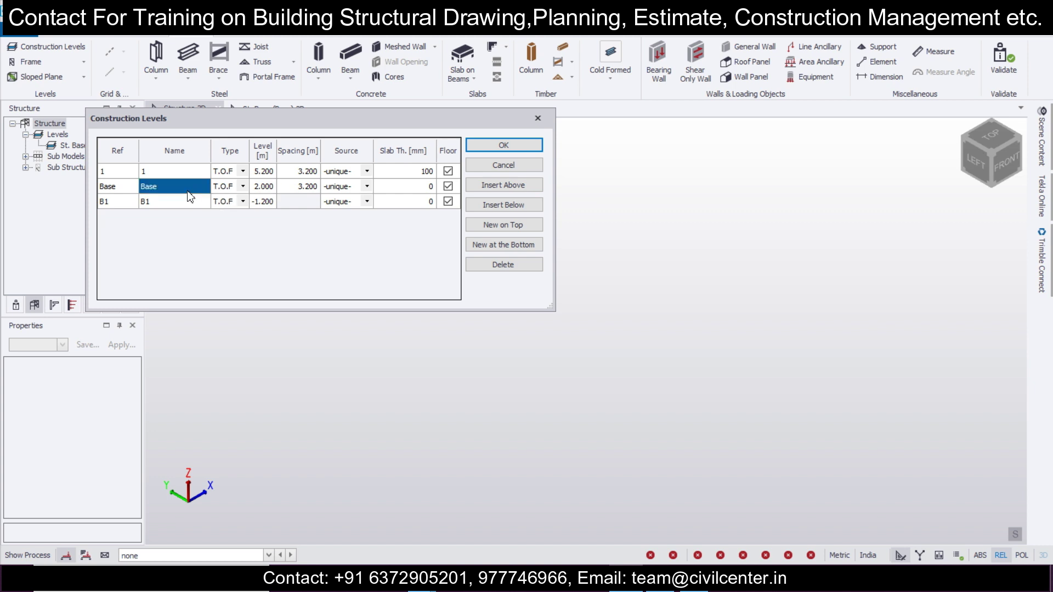
Try to set the Base level's spacing to 0 m, and discard all the construction level edits
left_click(296, 188)
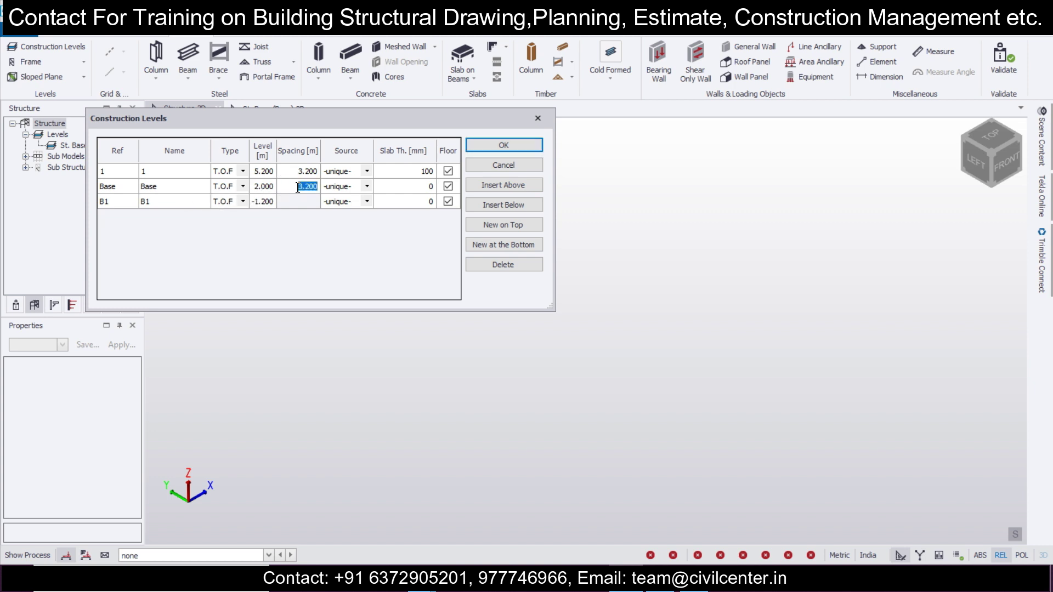
left_click(366, 186)
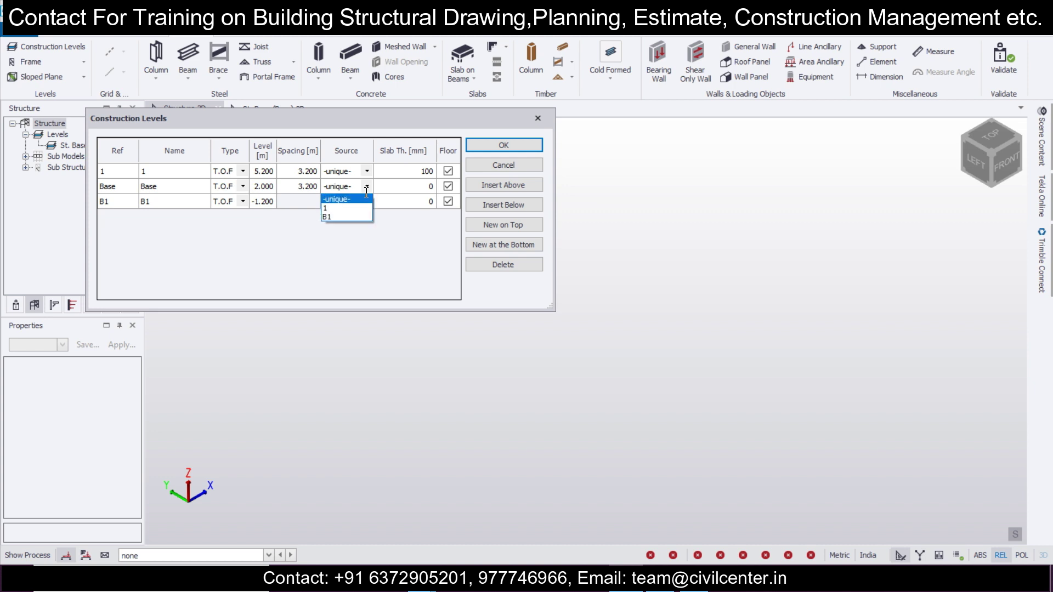
left_click(306, 186)
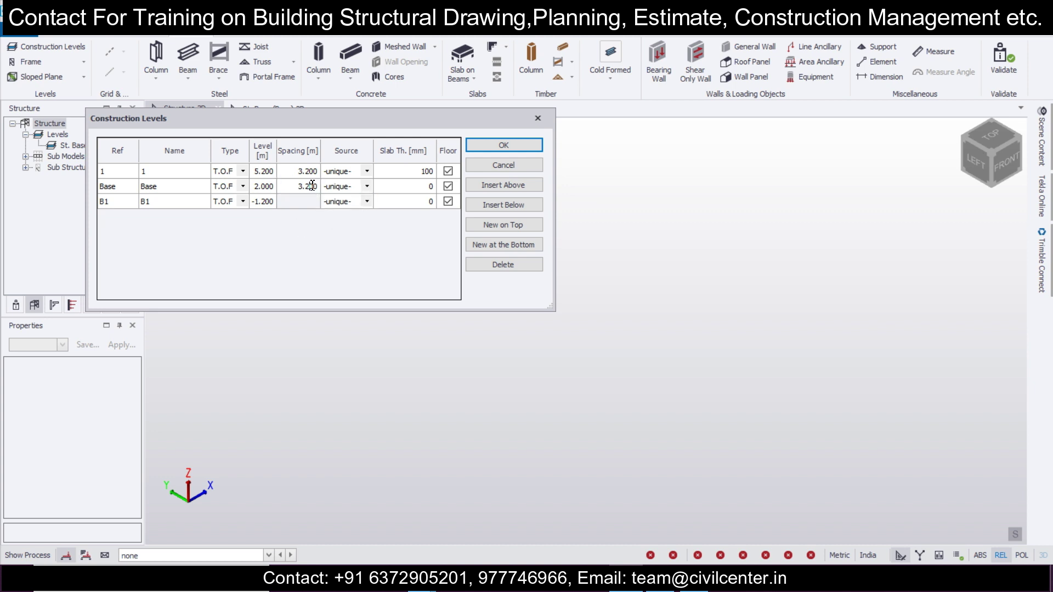
type("00")
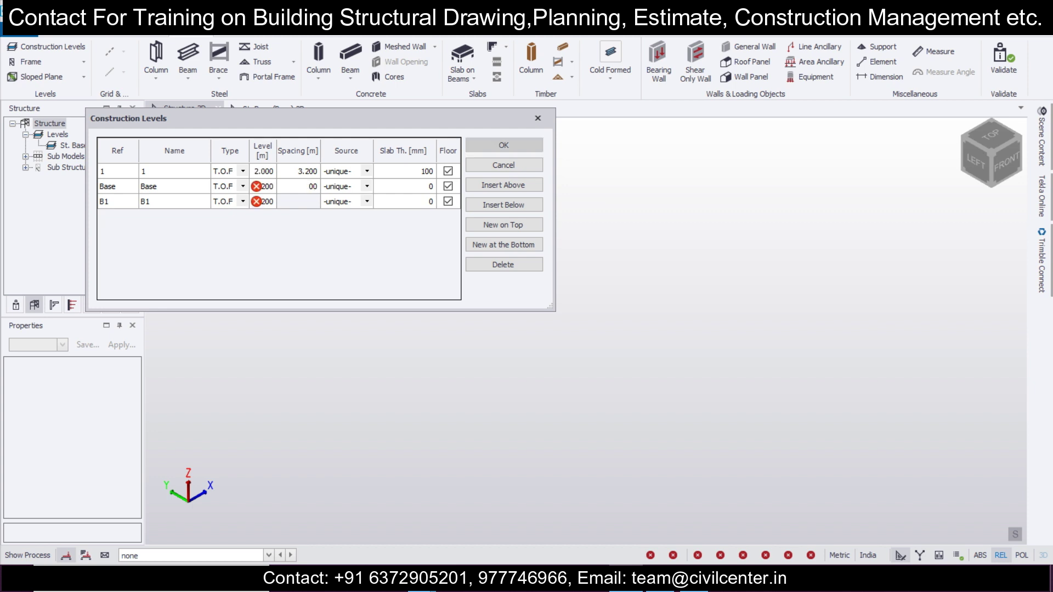
key("Return")
left_click(185, 189)
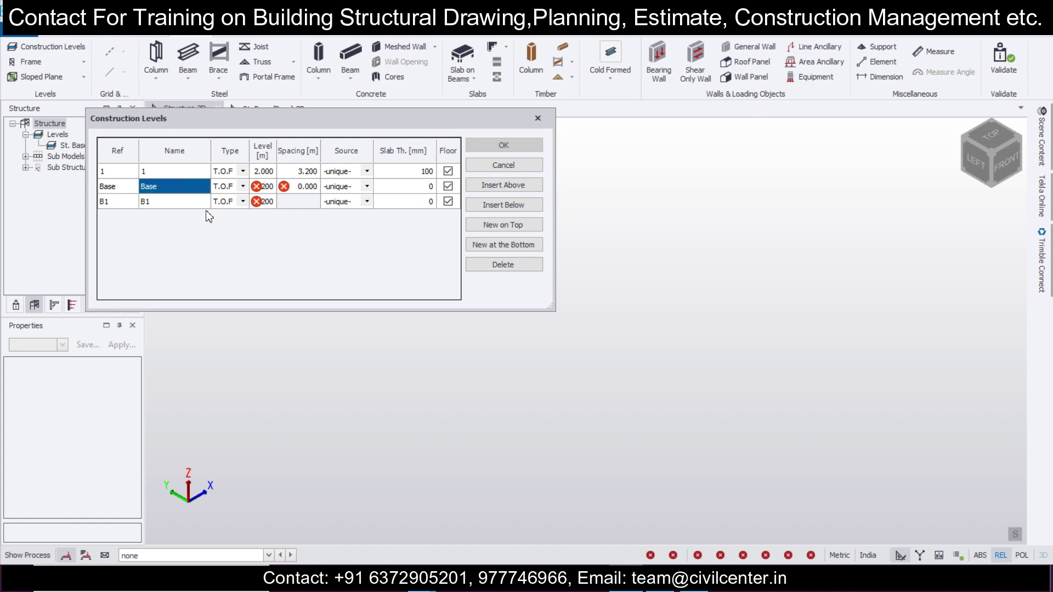
left_click(181, 203)
left_click(264, 207)
left_click(269, 206)
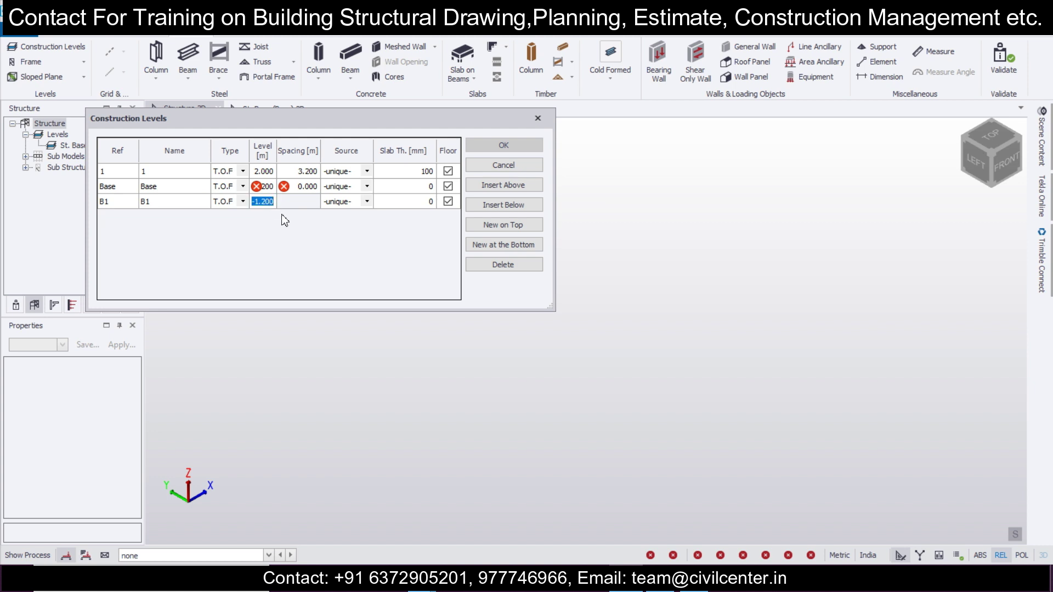
left_click(303, 190)
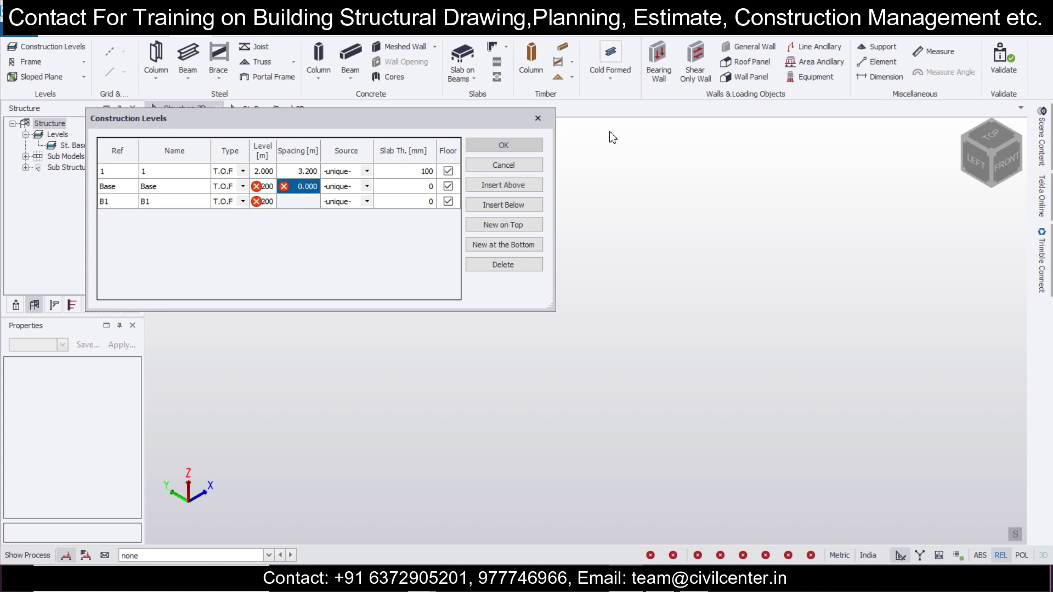
left_click(538, 118)
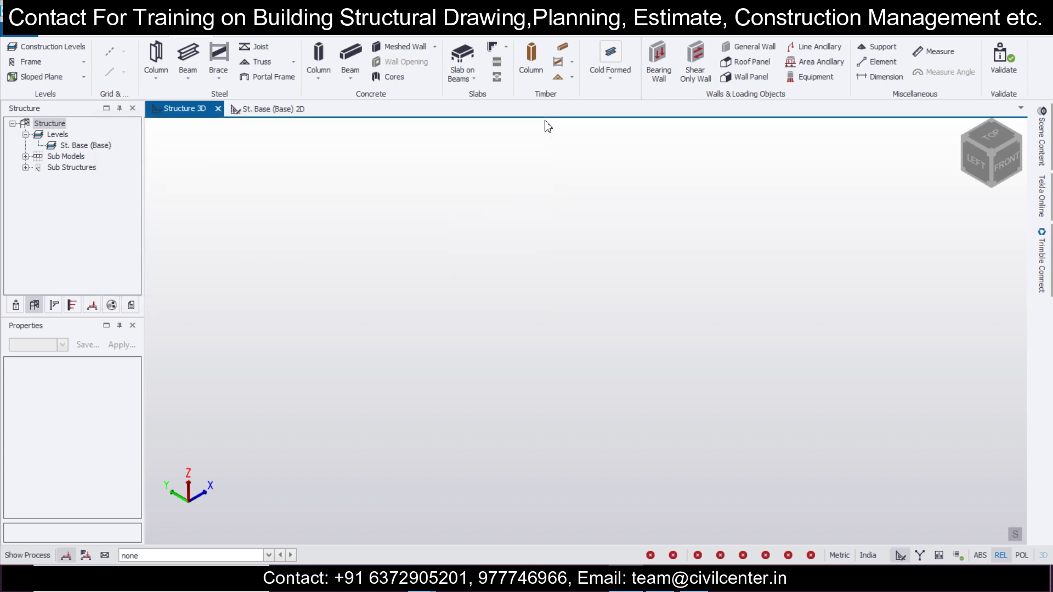
Reopen the construction levels and insert a level below Base at -1.2 m
left_click(49, 47)
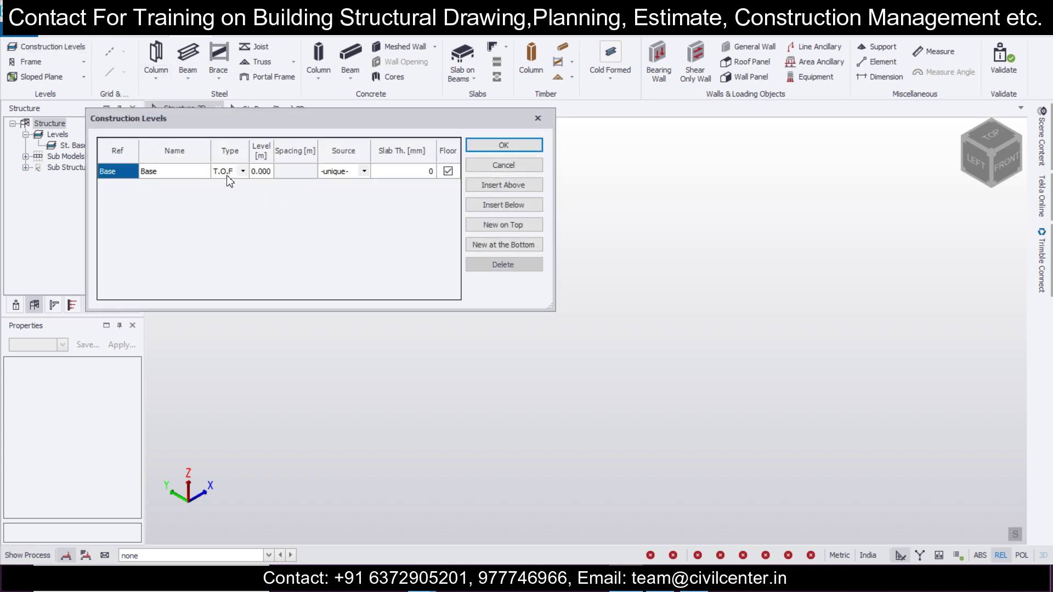
left_click(493, 208)
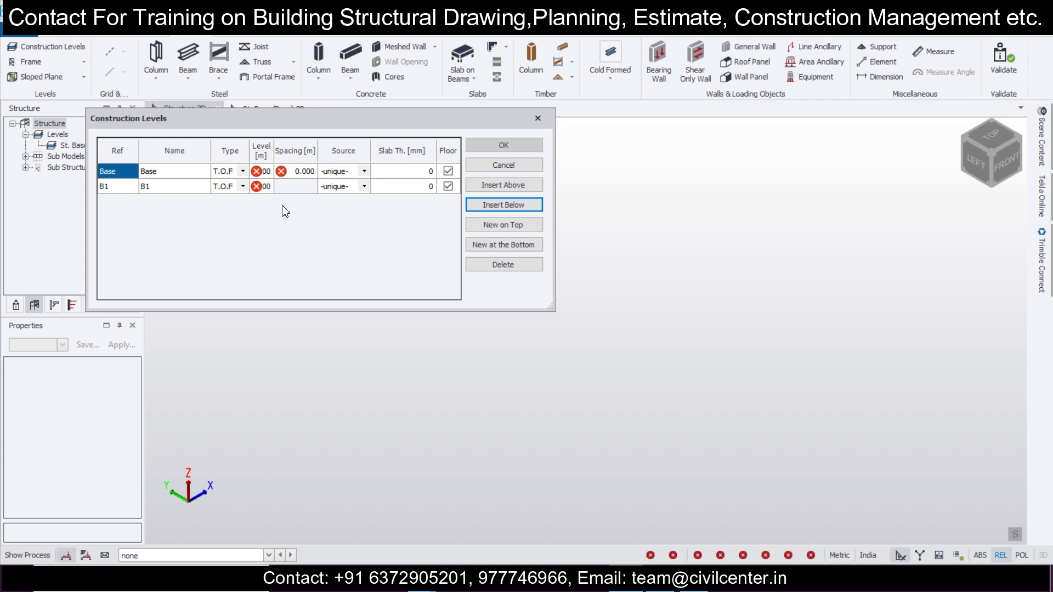
left_click(268, 187)
left_click(267, 188)
type("-1.2")
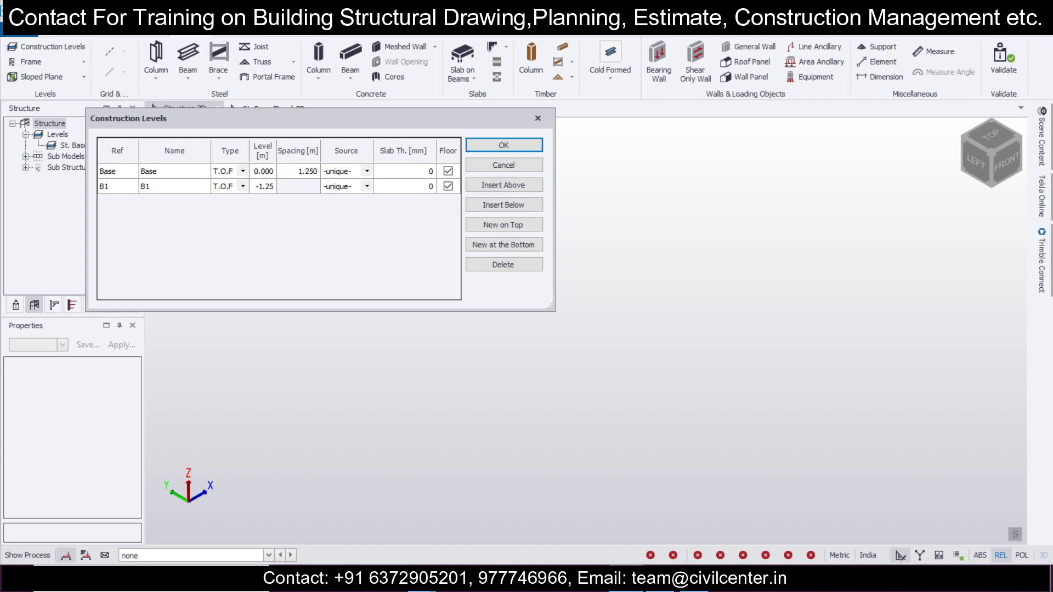
left_click(135, 174)
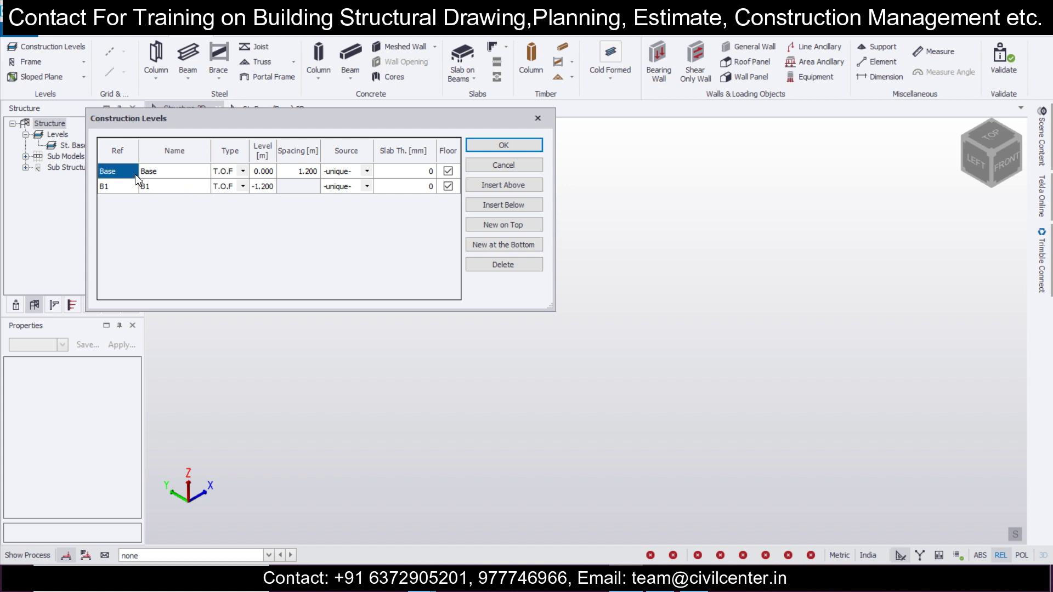
Insert a level above Base with type S.S.L, a spacing of 3.2 m and a slab thickness of 100 mm
left_click(511, 185)
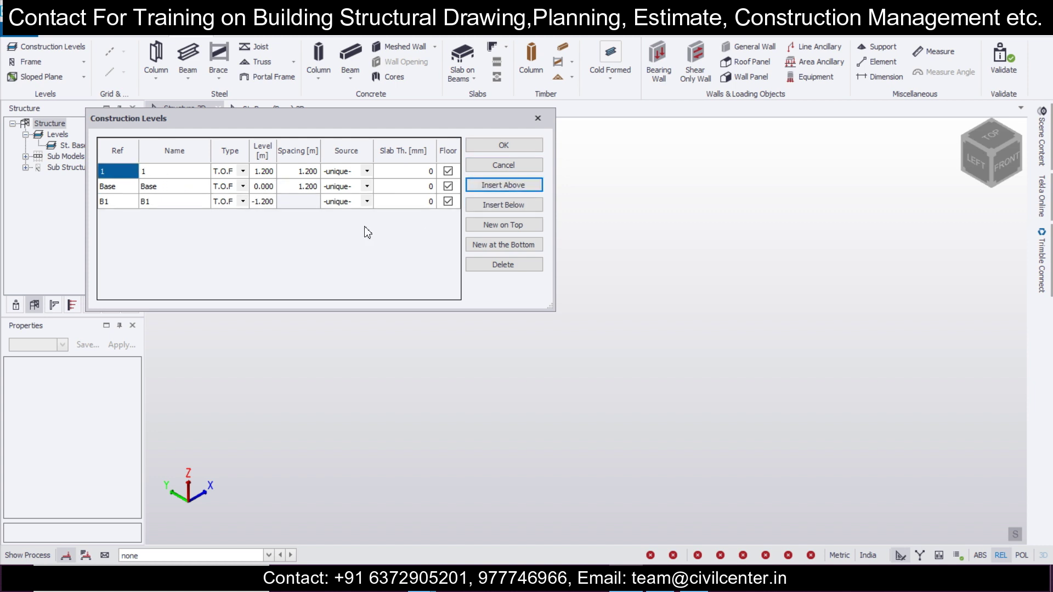
left_click(242, 172)
left_click(239, 199)
left_click(300, 173)
left_click(301, 171)
type("3.2")
left_click(413, 172)
left_click(414, 171)
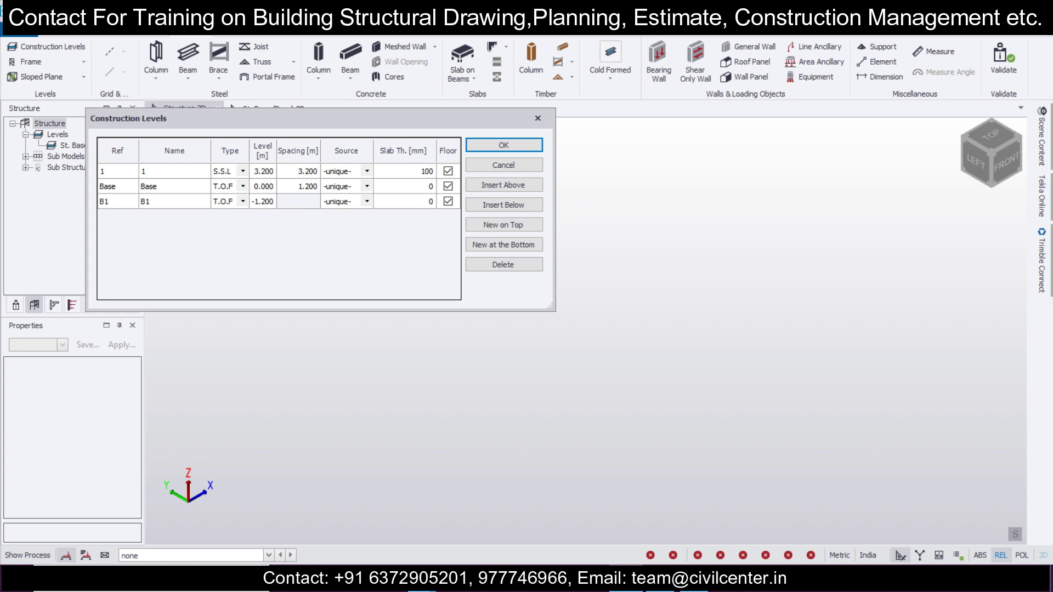
Insert another level above level 1 at 6.4 m and apply the construction levels
left_click(173, 176)
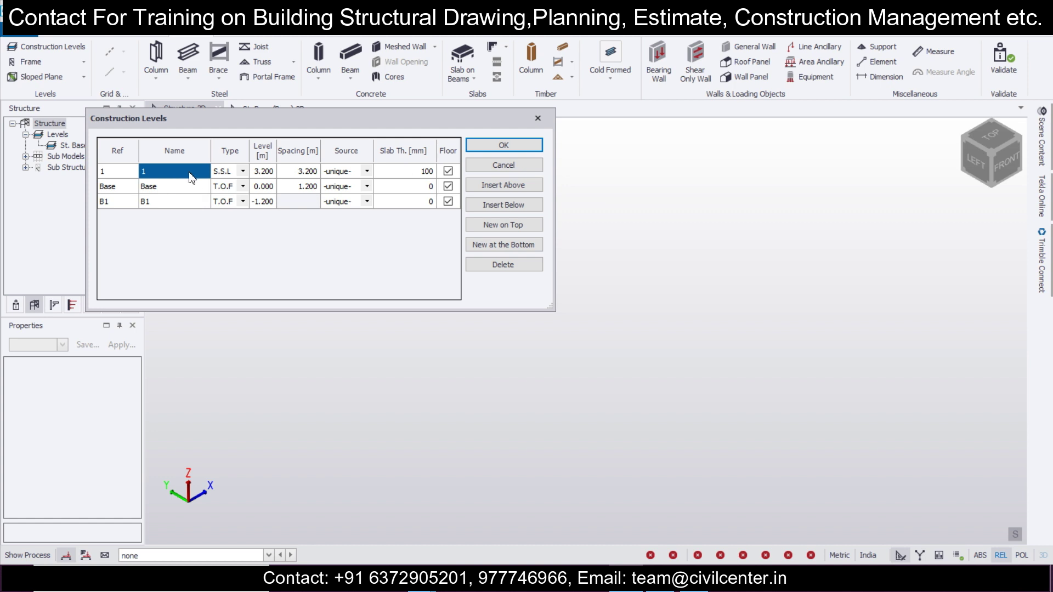
left_click(504, 184)
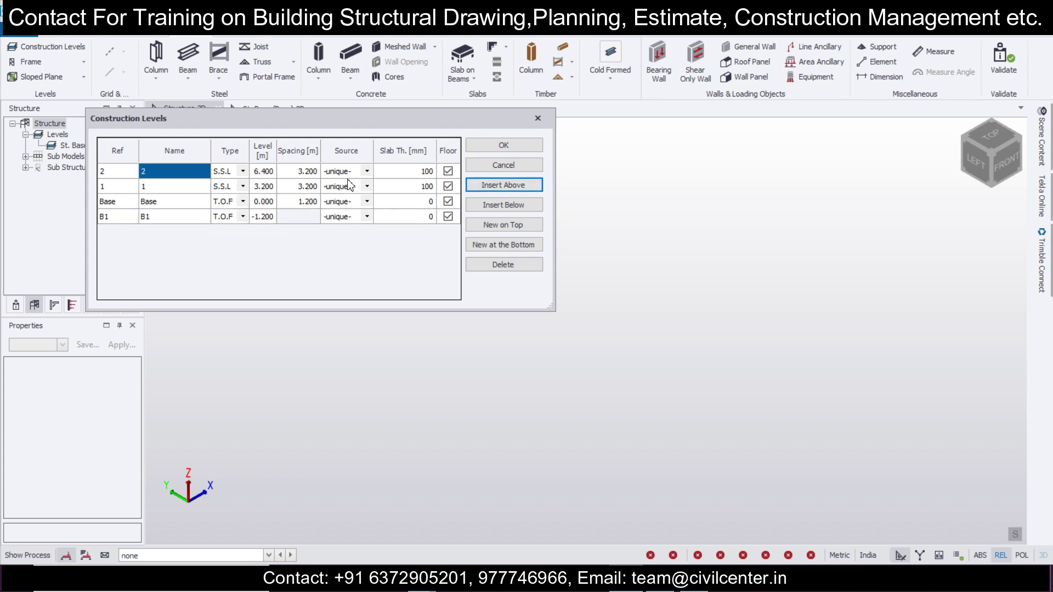
left_click(507, 146)
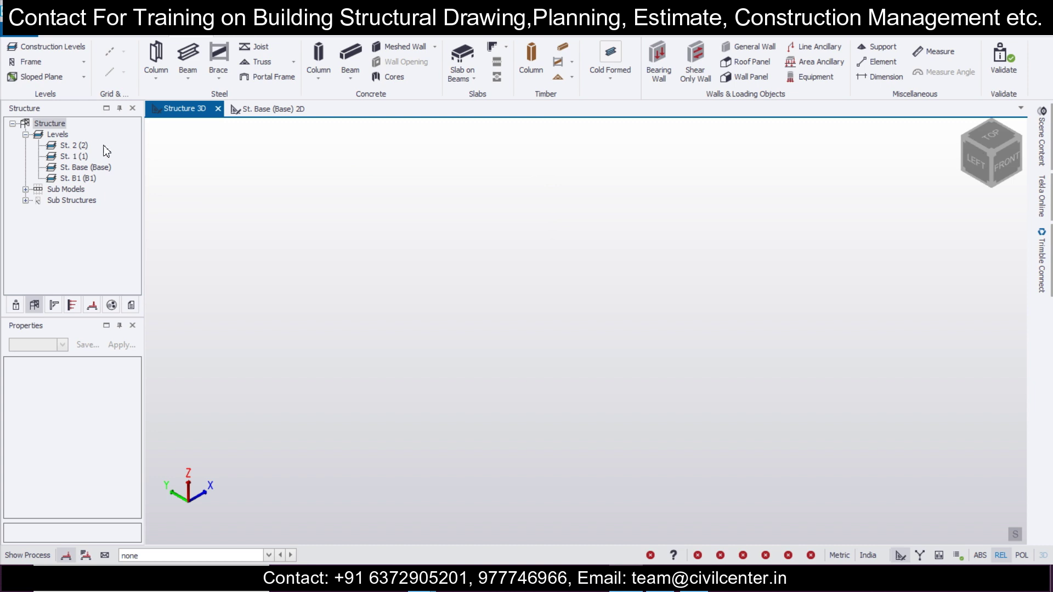
Switch to the Base level's 2D view and briefly review the construction levels without changing them
left_click(289, 111)
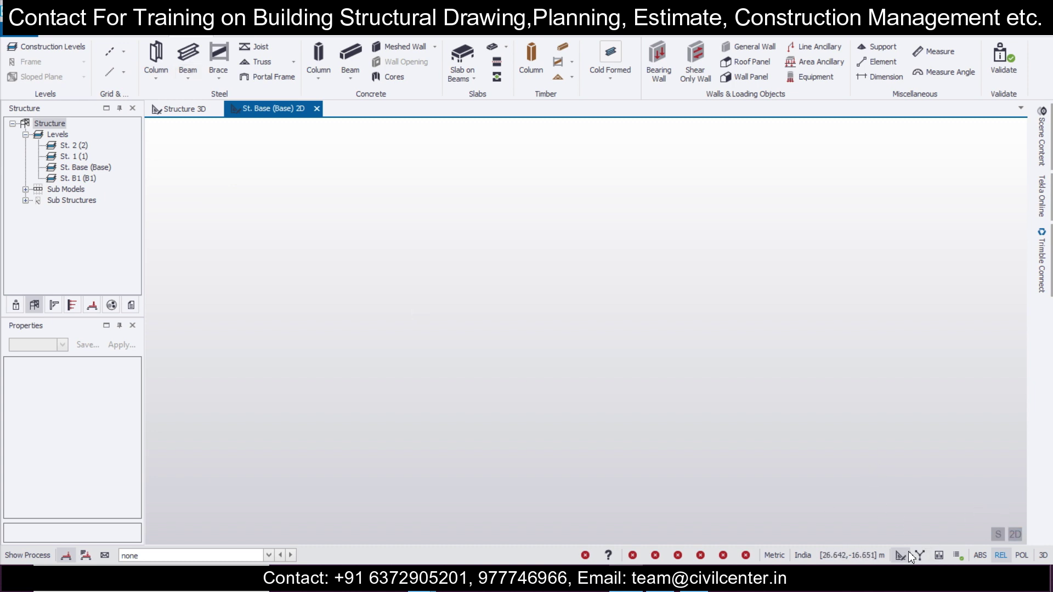
left_click(66, 50)
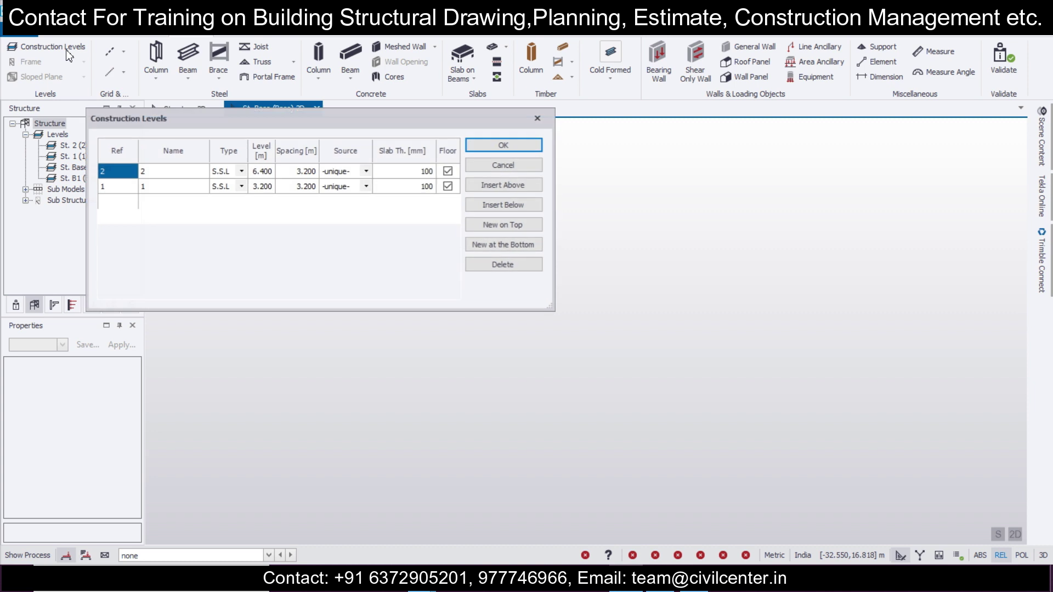
left_click(537, 118)
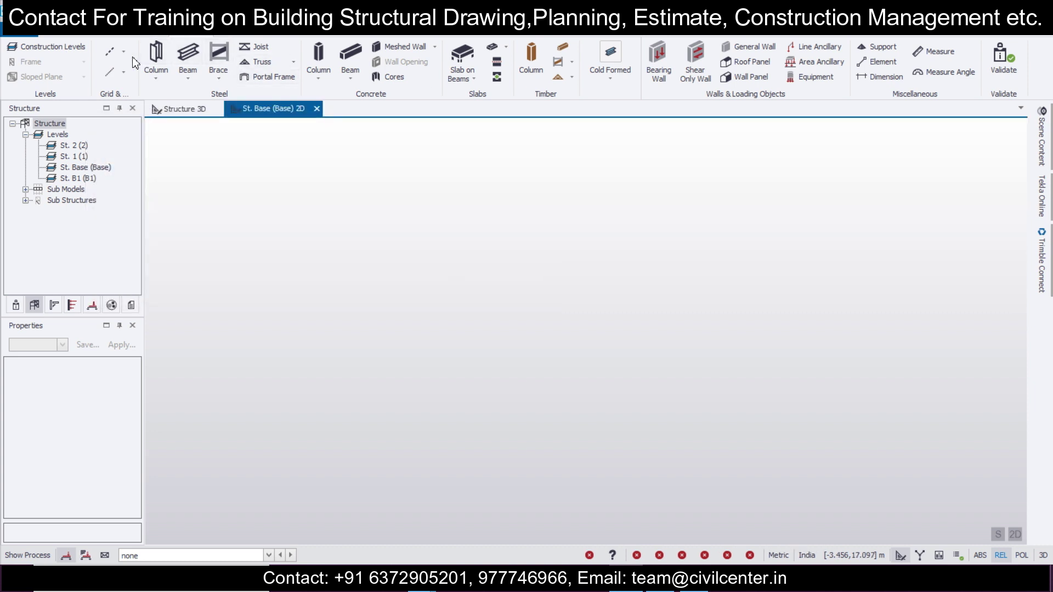
Start a DXF grid import and load the cl drawing from the project folder
left_click(123, 51)
left_click(199, 188)
left_click(370, 38)
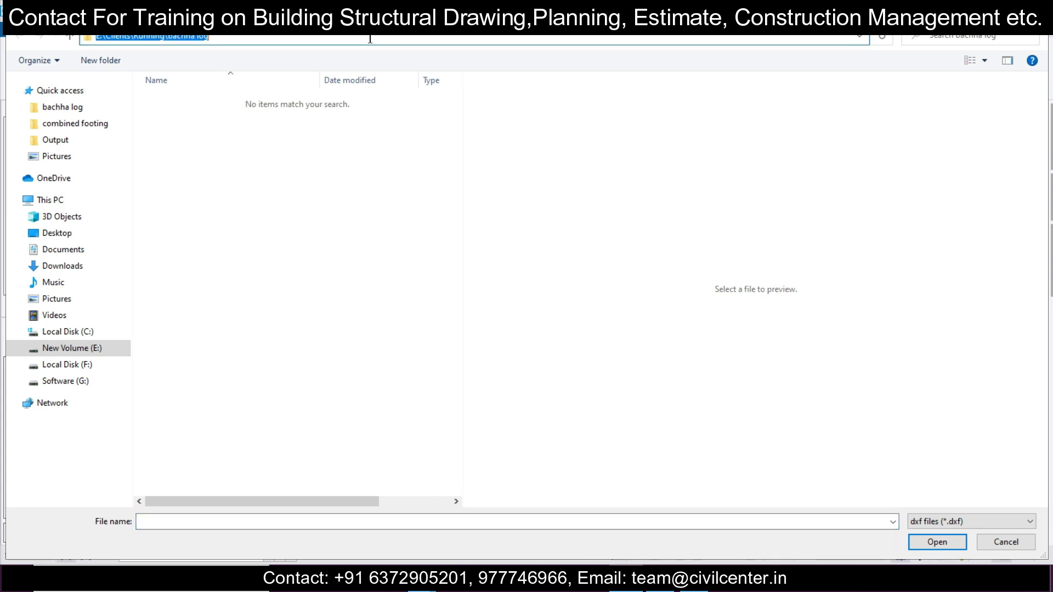
key("ctrl+v")
key("Return")
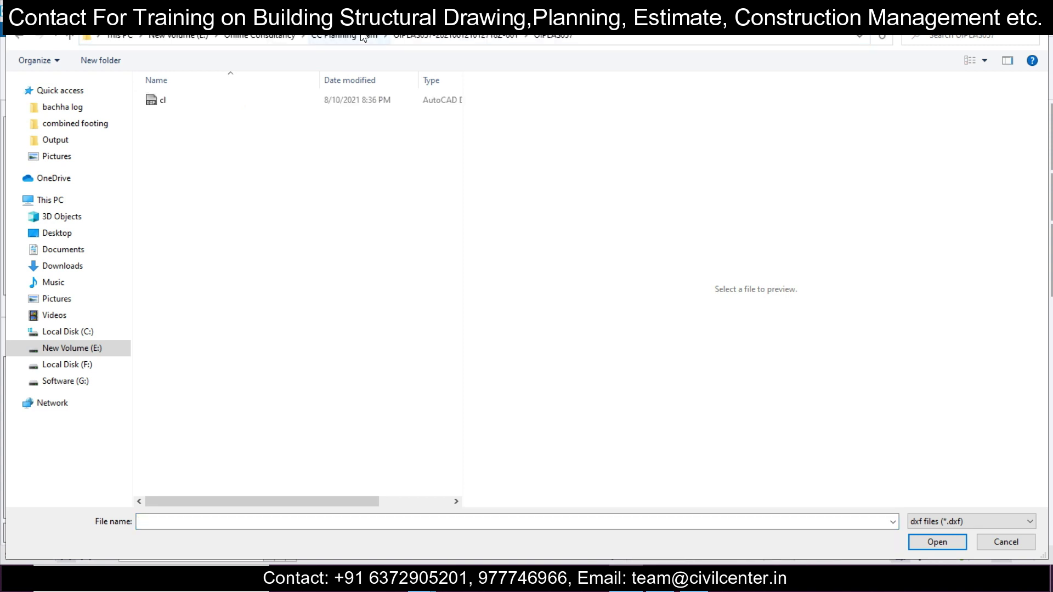
left_click(312, 107)
left_click(948, 538)
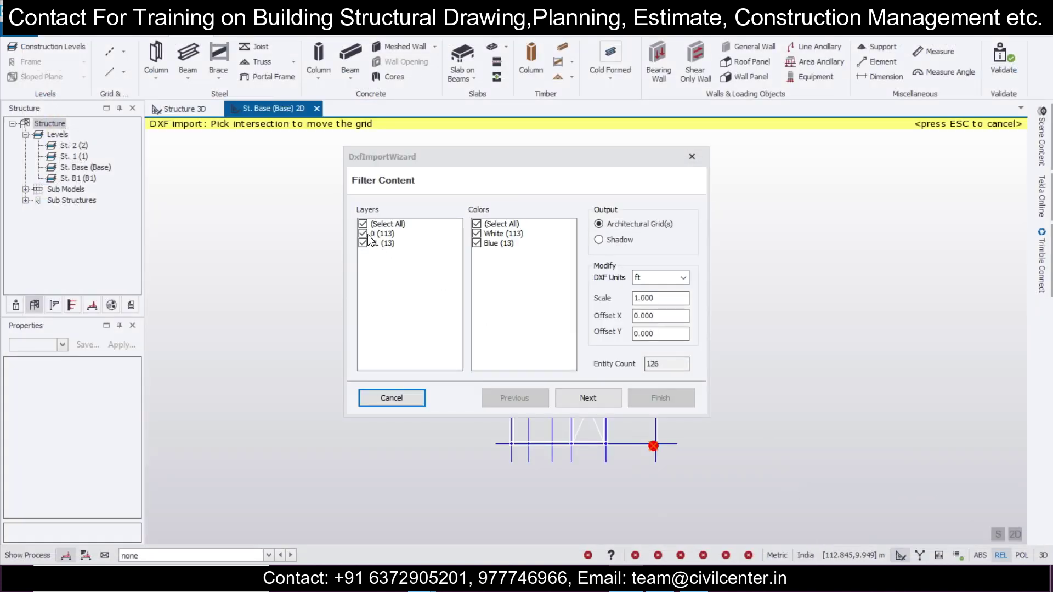
Restrict the DXF import to the CL layer as architectural grids, with the DXF units set to inches
left_click(366, 234)
left_click(646, 279)
left_click(664, 286)
left_click(664, 284)
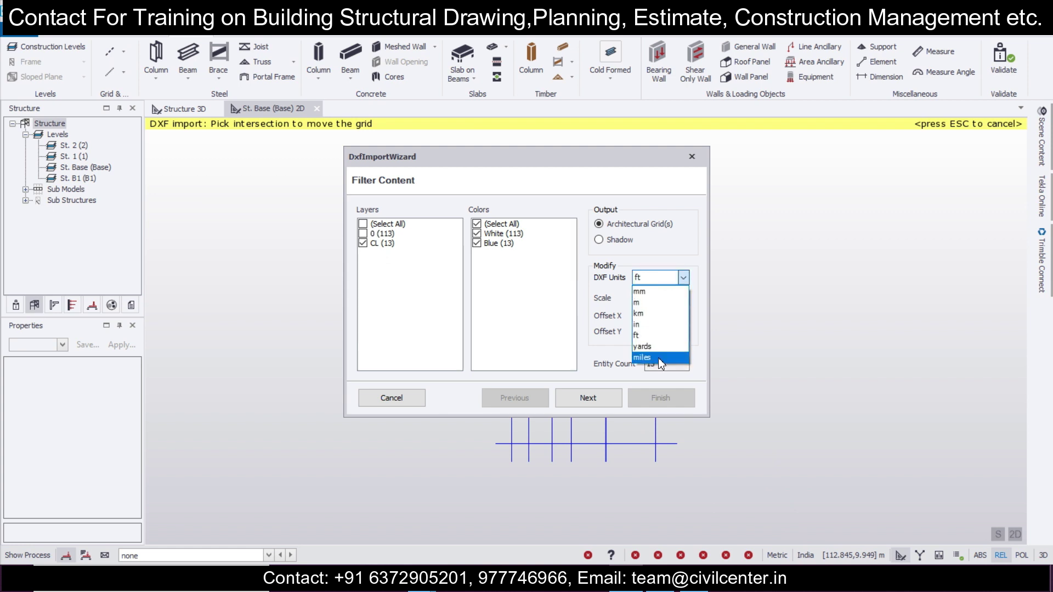
left_click(658, 325)
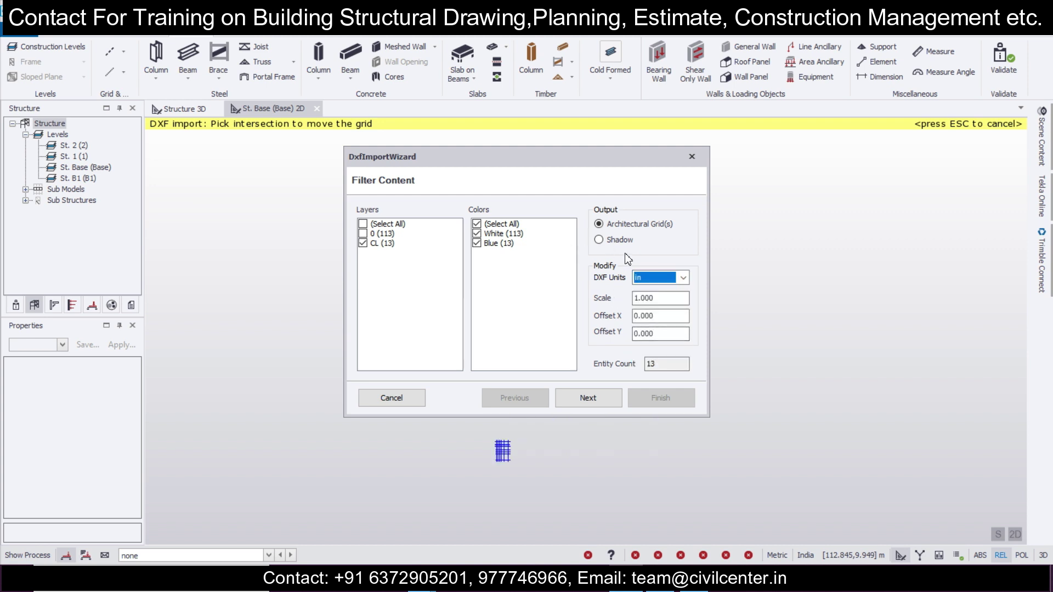
left_click(587, 397)
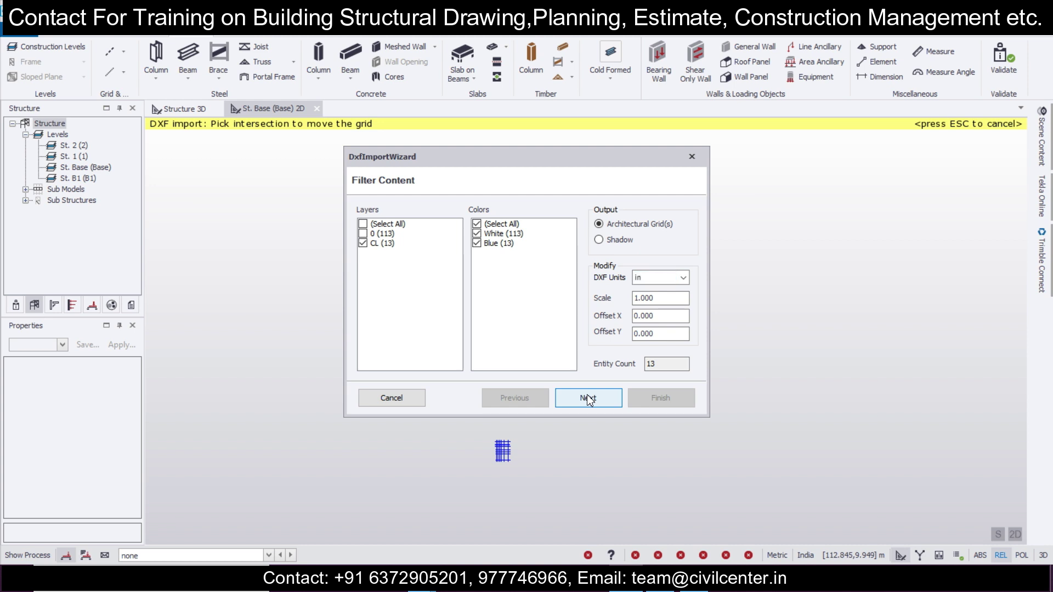
Create the architectural grid by layer on all four levels, finish the import and deselect the grid
left_click(366, 225)
left_click(479, 240)
left_click(479, 239)
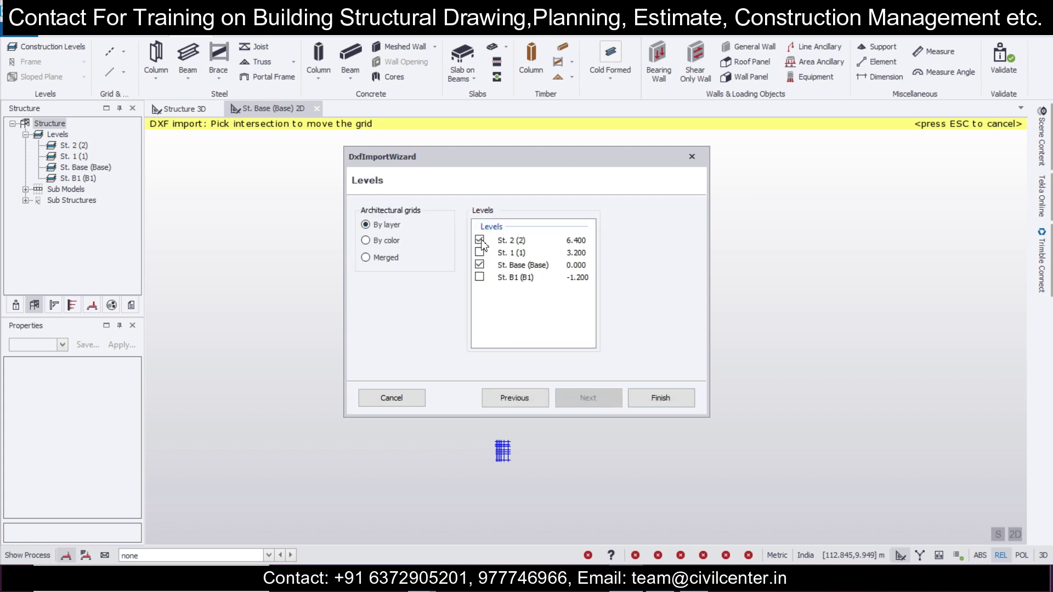
left_click(479, 253)
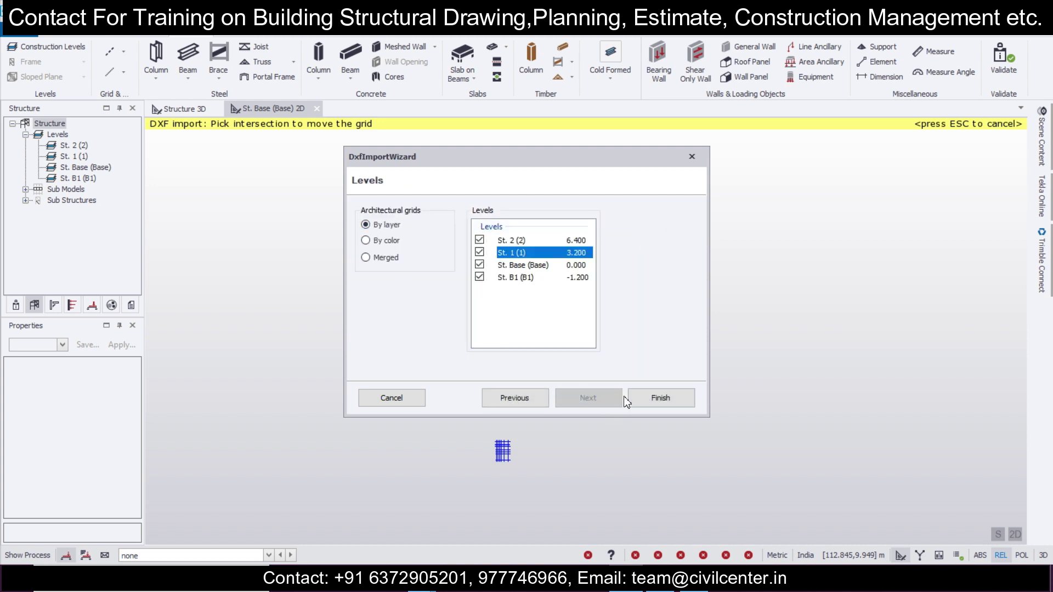
left_click(649, 405)
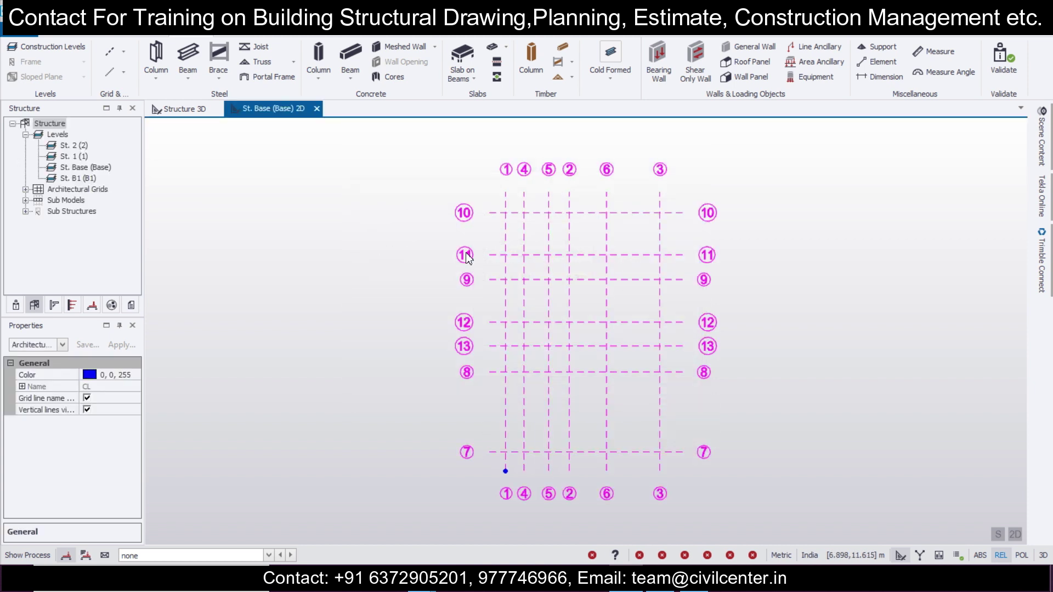
left_click(260, 277)
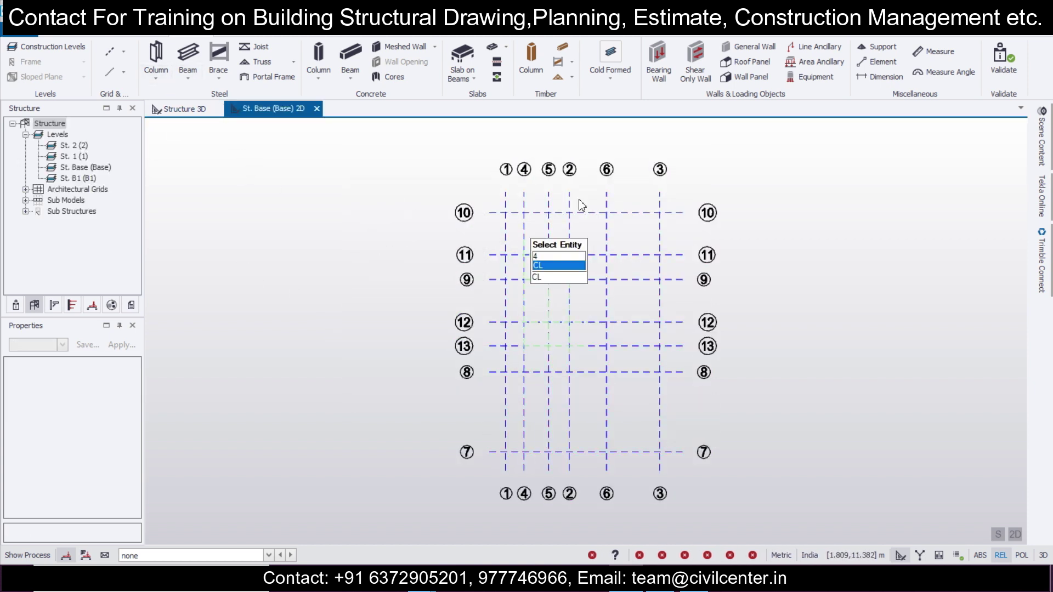
Try to import layer 0 of the cl drawing as a shadow in feet, and undo the import
left_click(122, 72)
left_click(174, 189)
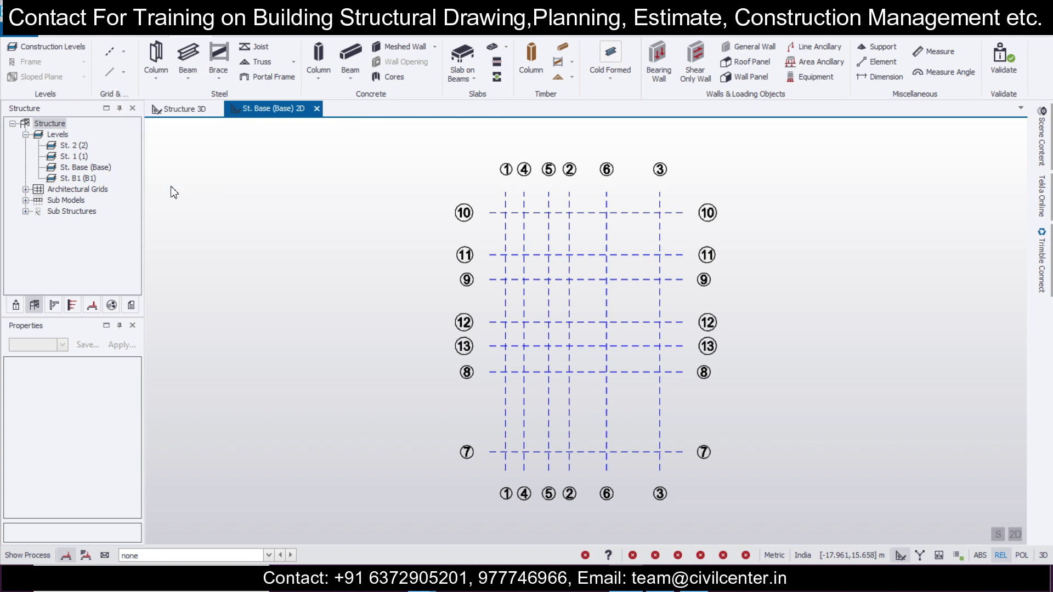
left_click(259, 102)
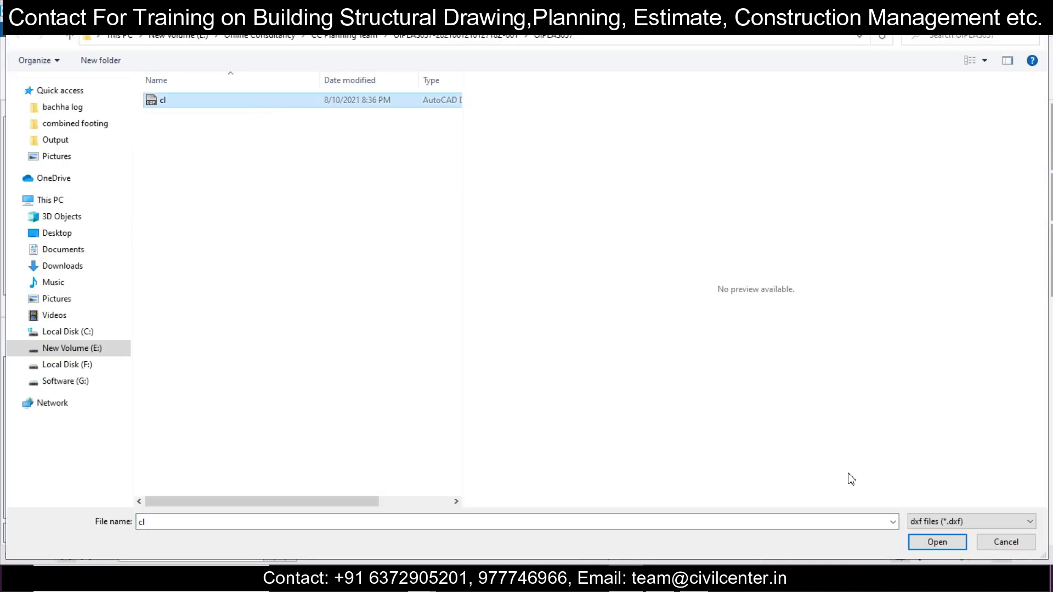
key("Return")
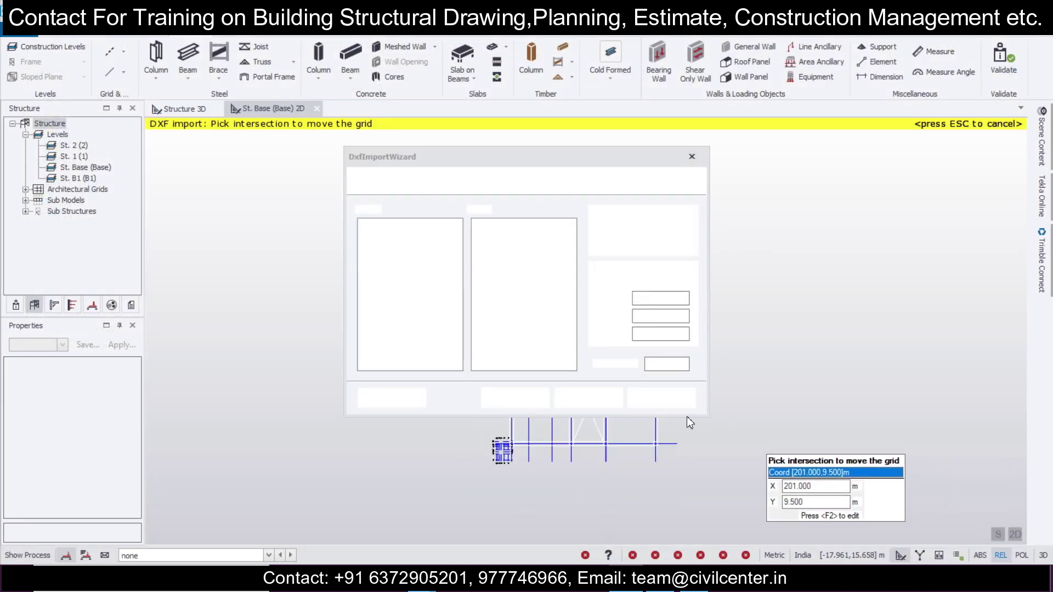
left_click(362, 243)
left_click(617, 242)
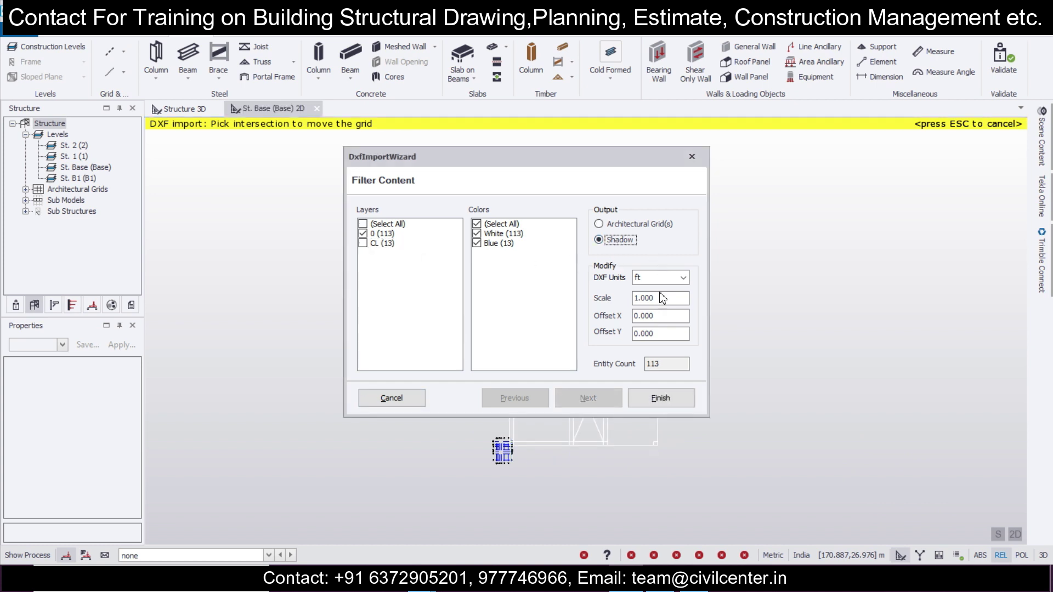
left_click(661, 397)
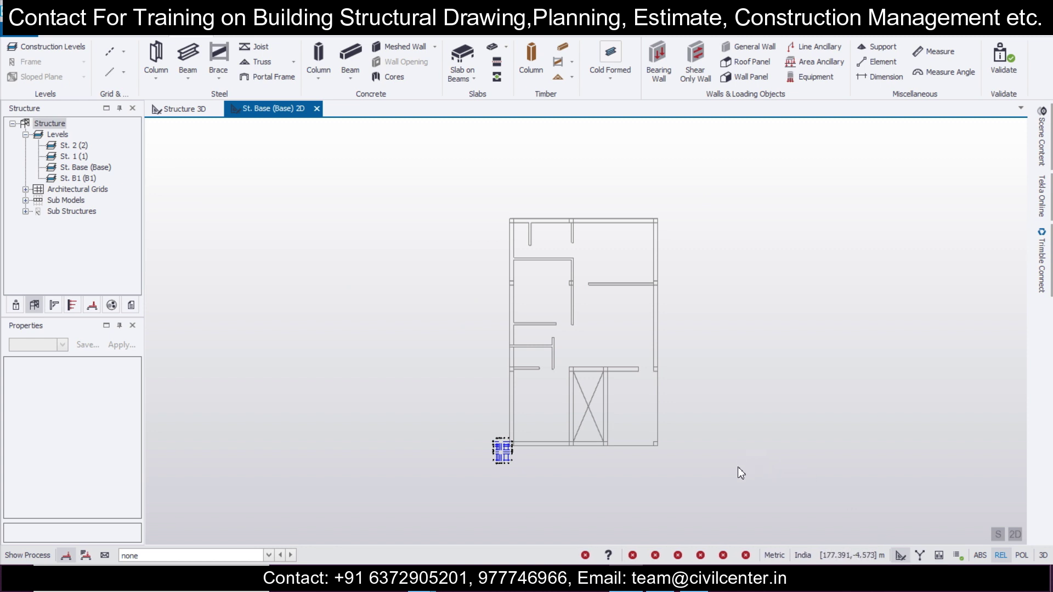
key("ctrl+z")
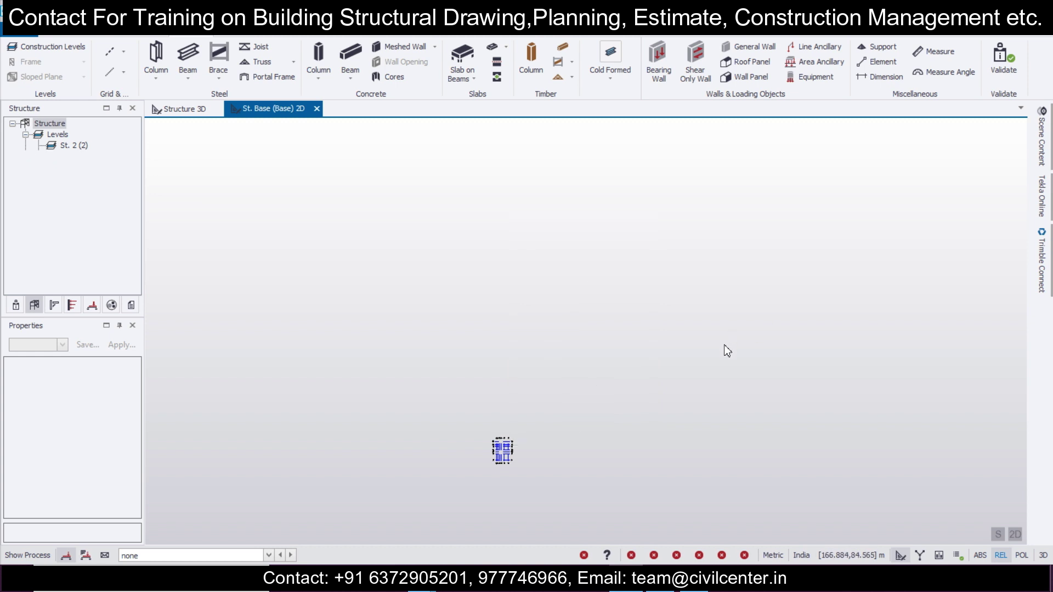
Import the cl drawing again with only layer 0, as a shadow with the DXF units set to inches
left_click(123, 51)
left_click(140, 184)
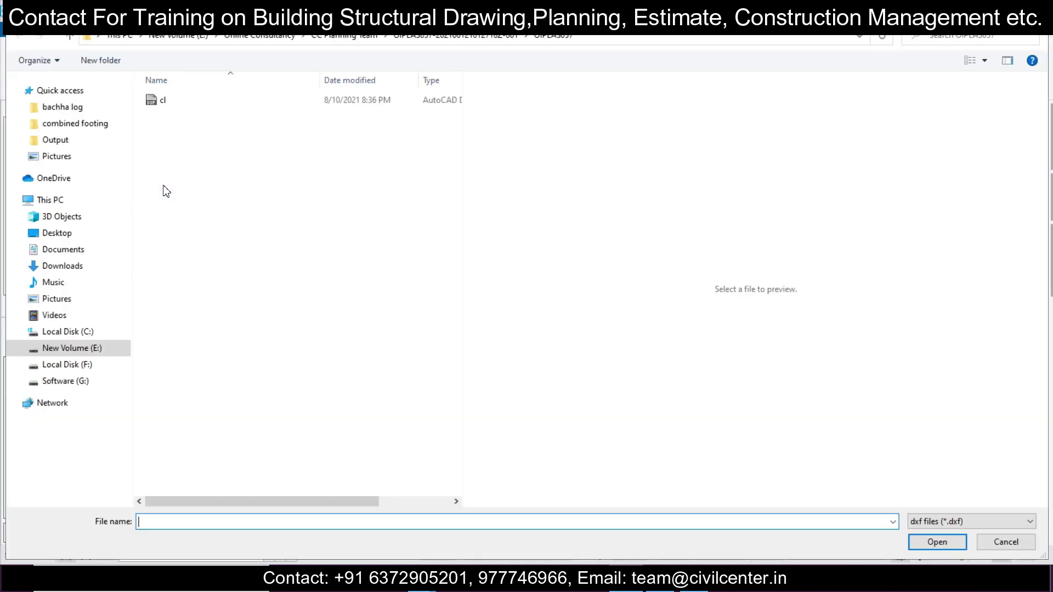
left_click(261, 102)
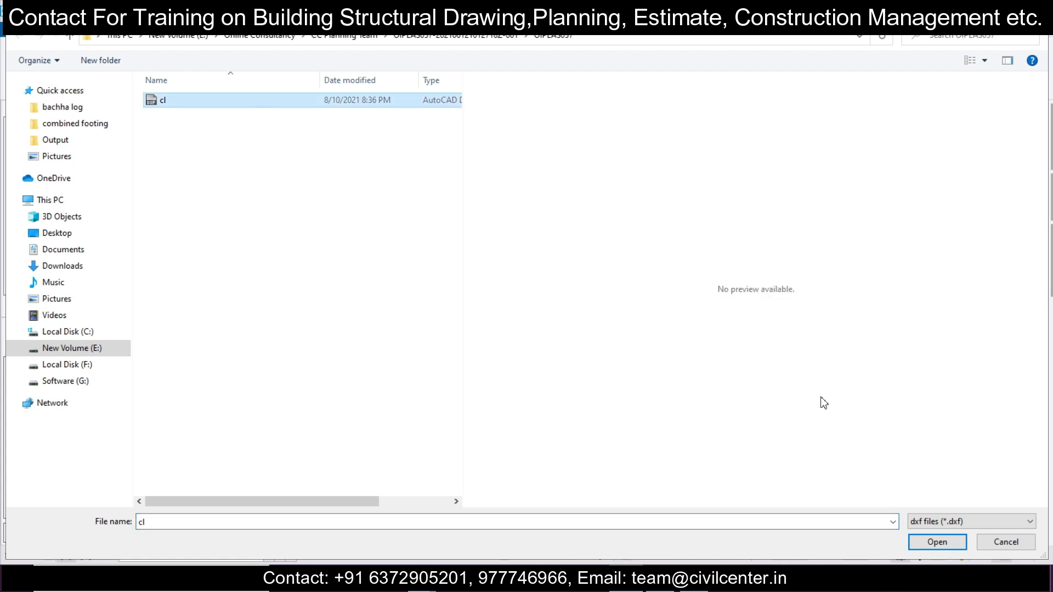
left_click(937, 541)
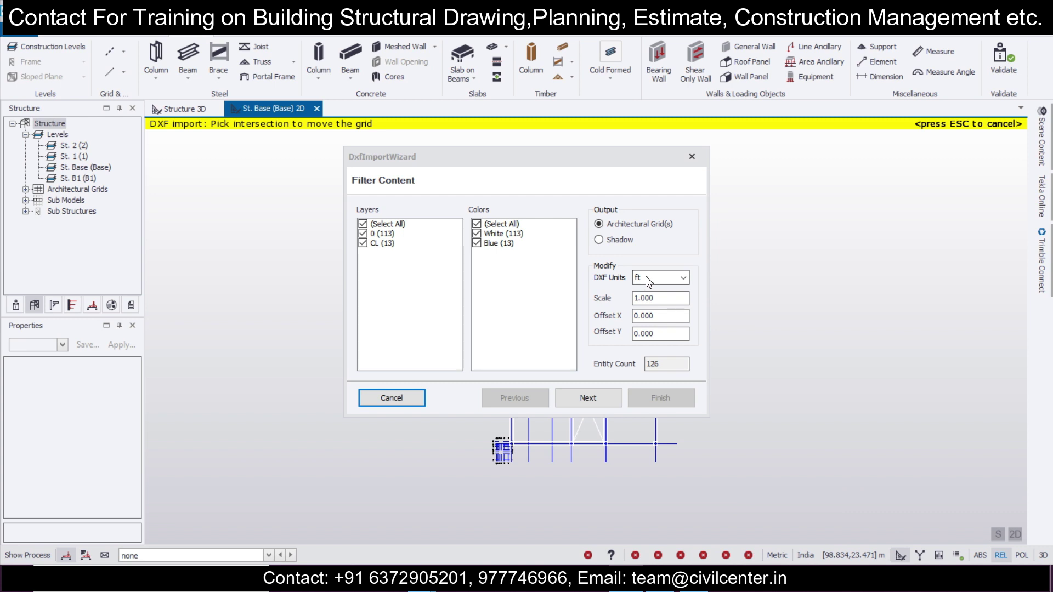
left_click(363, 244)
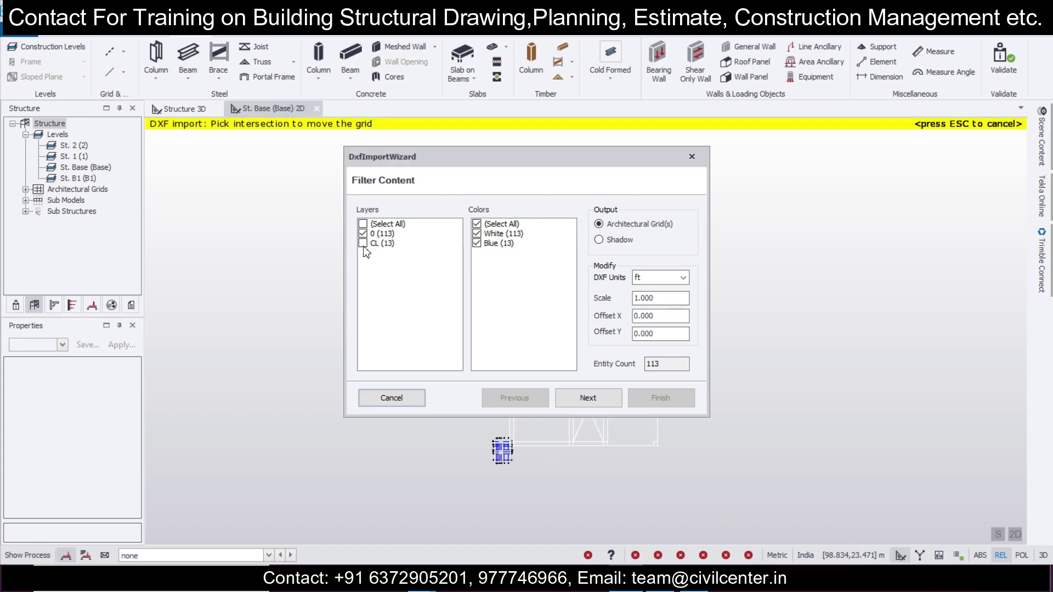
left_click(614, 240)
left_click(682, 277)
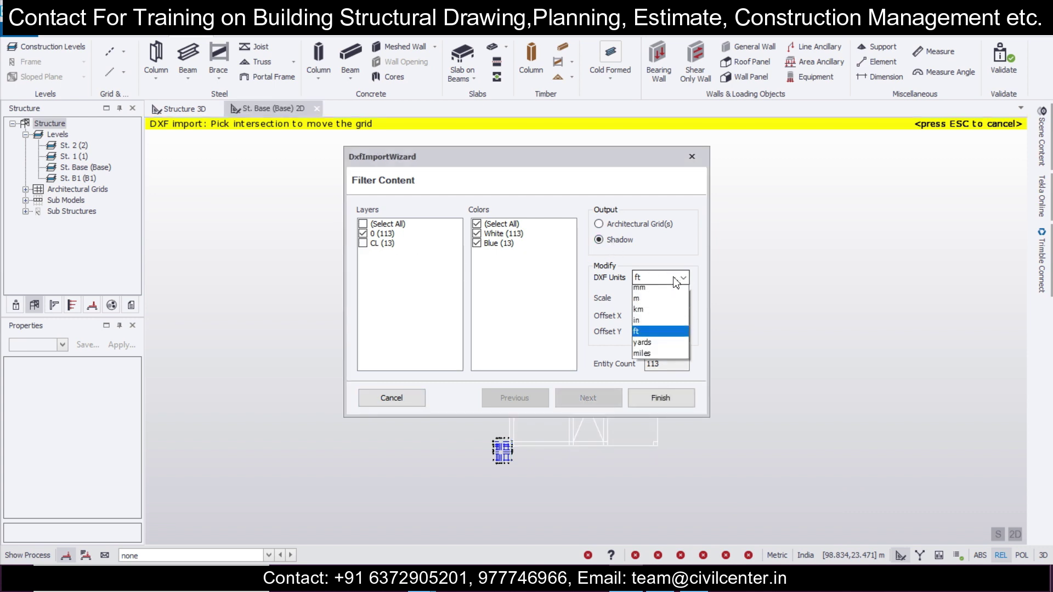
left_click(658, 326)
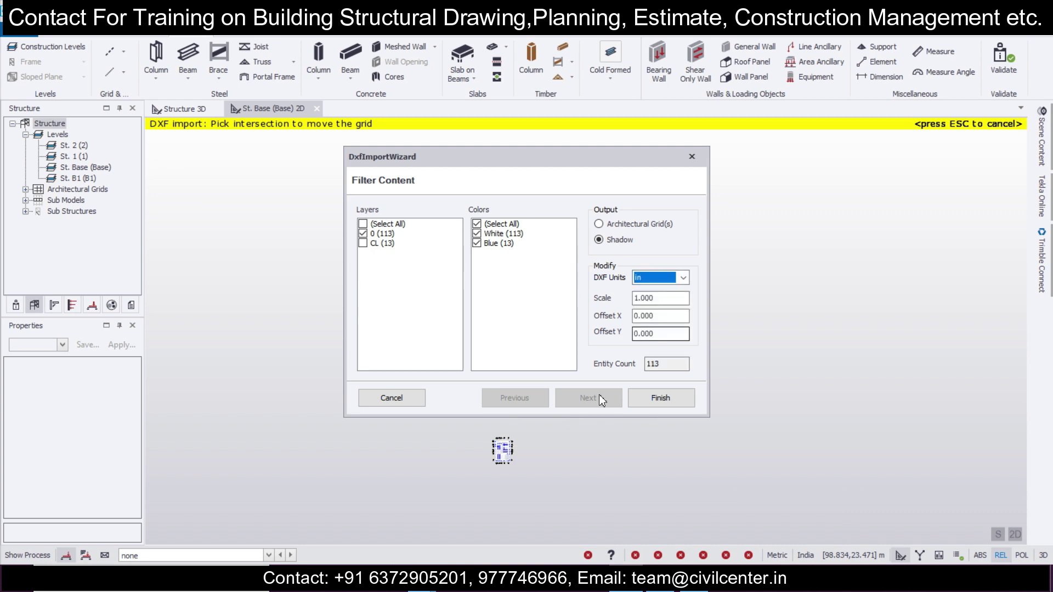
left_click(659, 398)
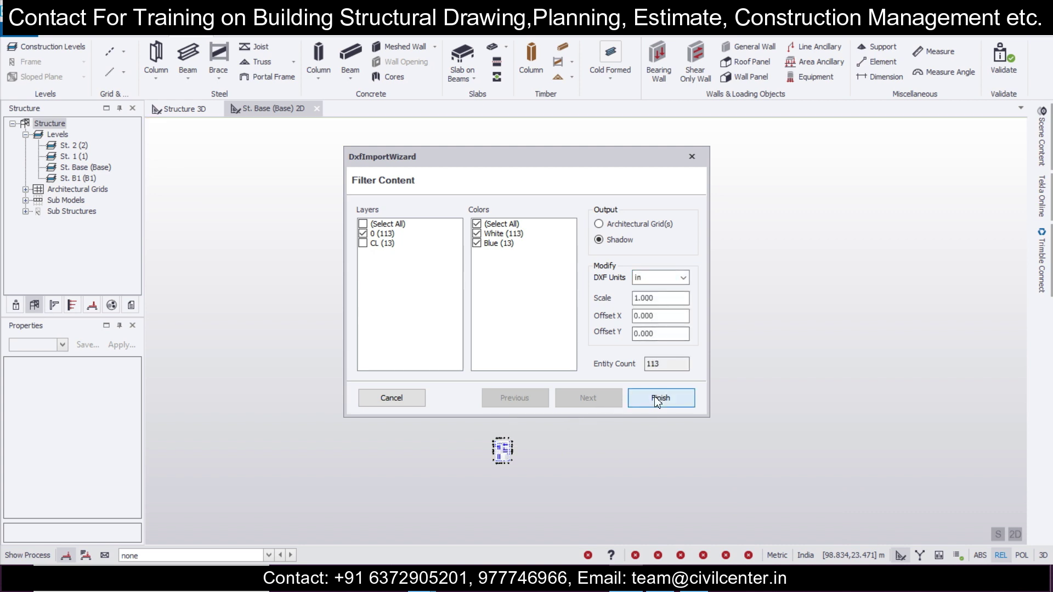
left_click(516, 407)
Measure the distance between grid lines 1 and 2 along grid line 10 to check the imported drawing's scale
scroll(517, 406, "up", 4)
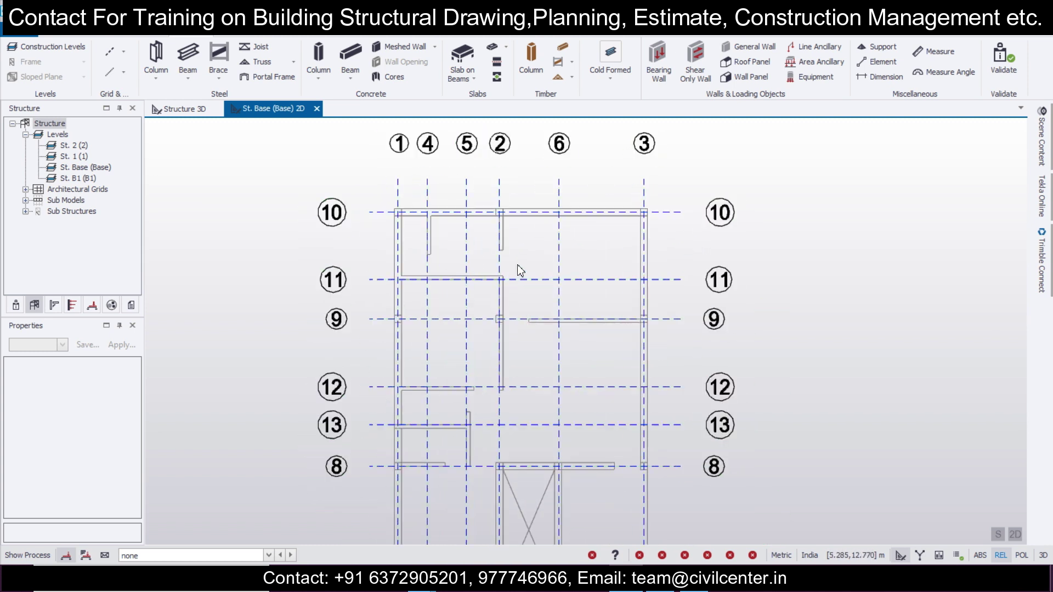
scroll(518, 269, "down", 2)
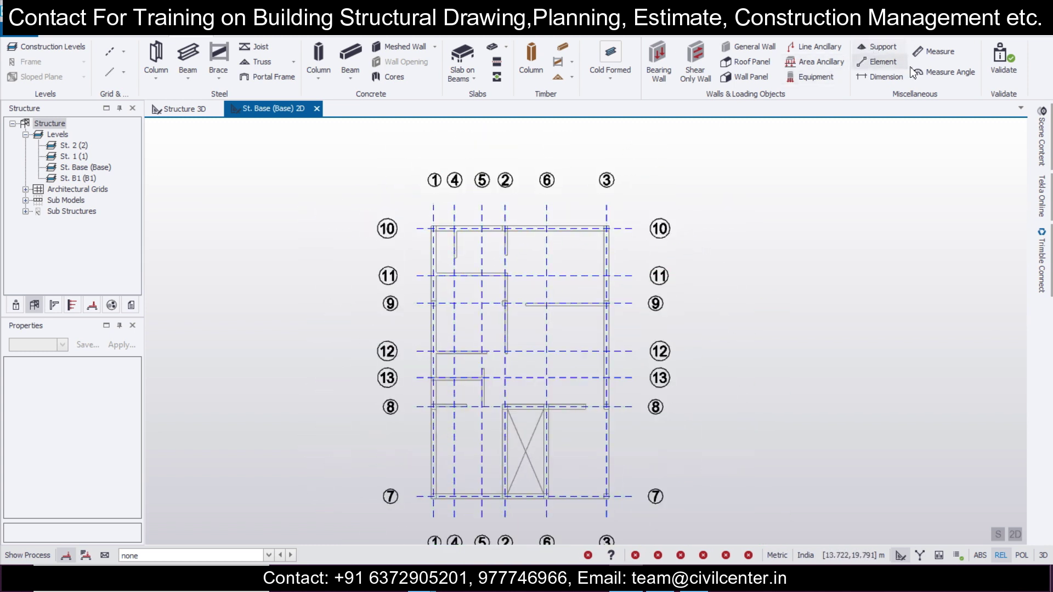
left_click(935, 51)
scroll(416, 240, "up", 4)
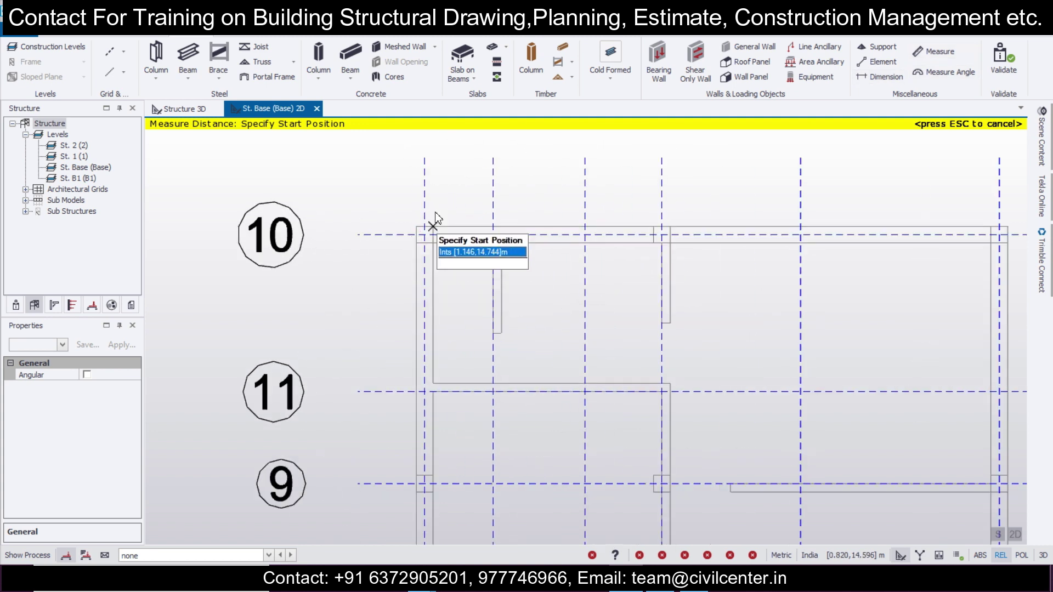
left_click(424, 236)
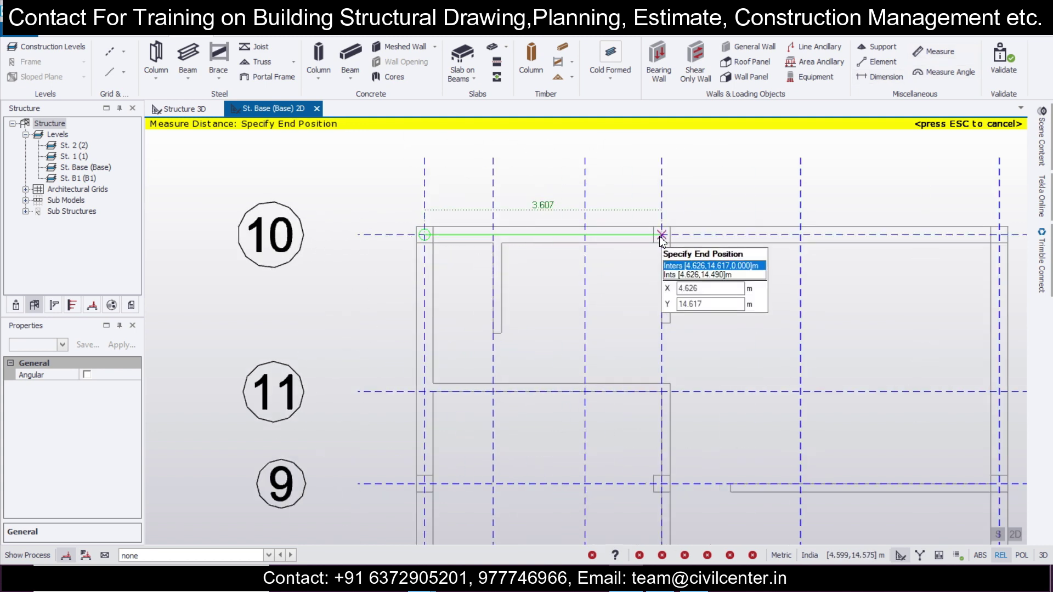
key("Escape")
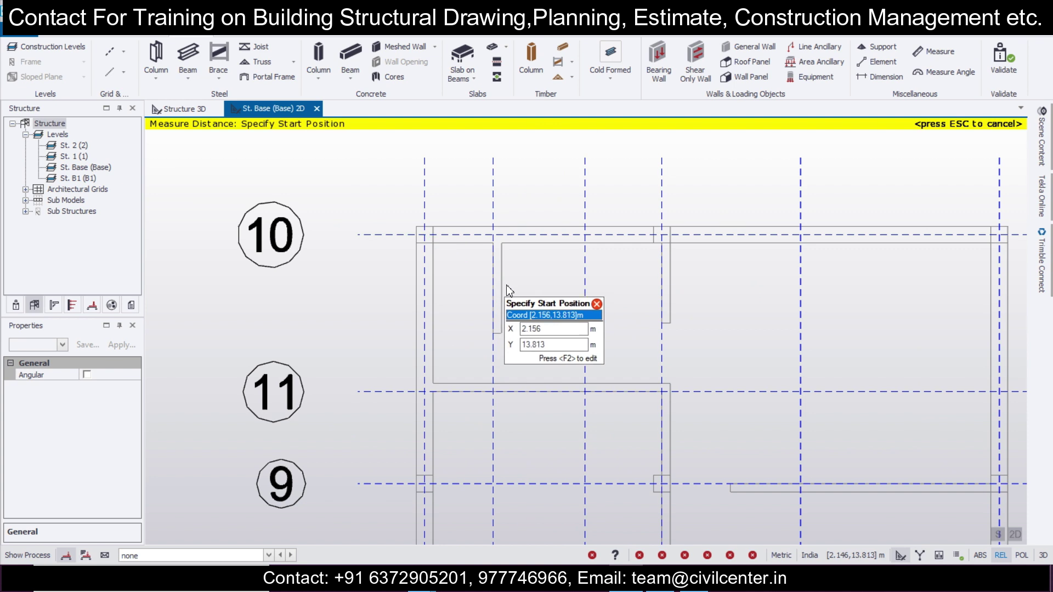
scroll(499, 292, "down", 5)
scroll(729, 307, "down", 2)
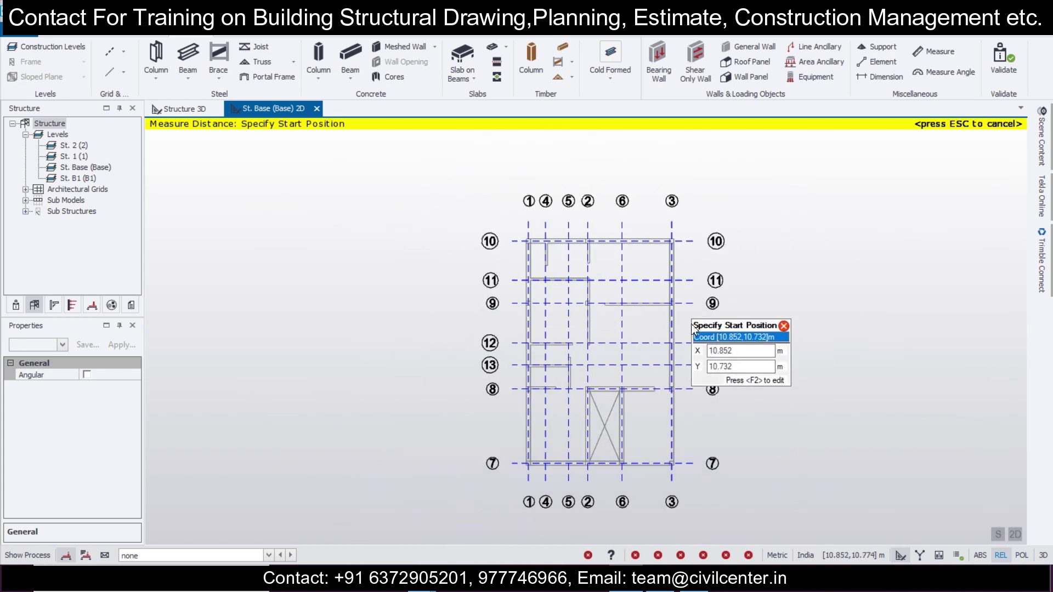
key("Escape")
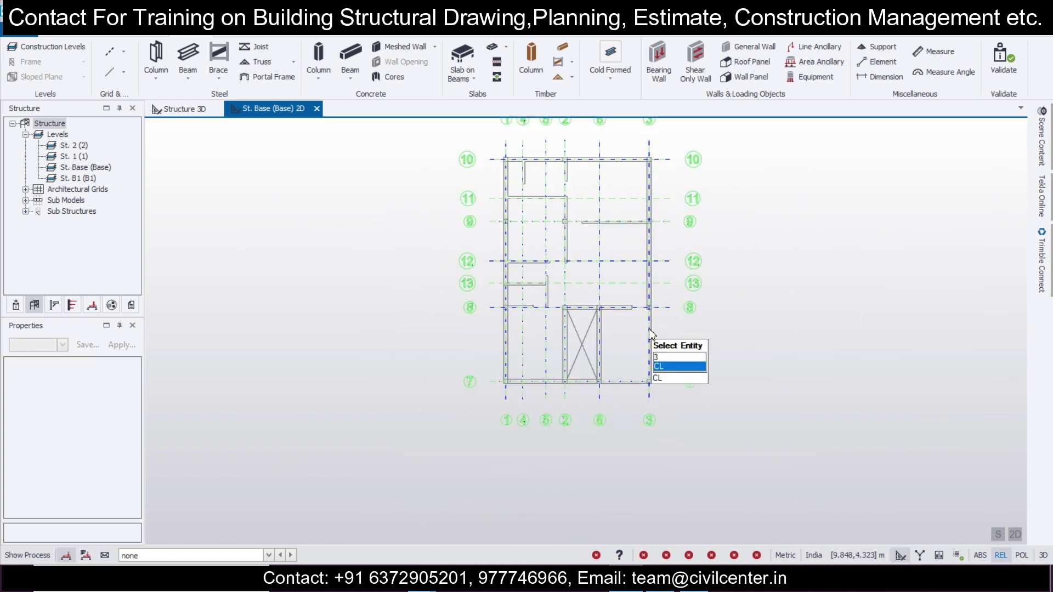
middle_click_drag(614, 323, 603, 368)
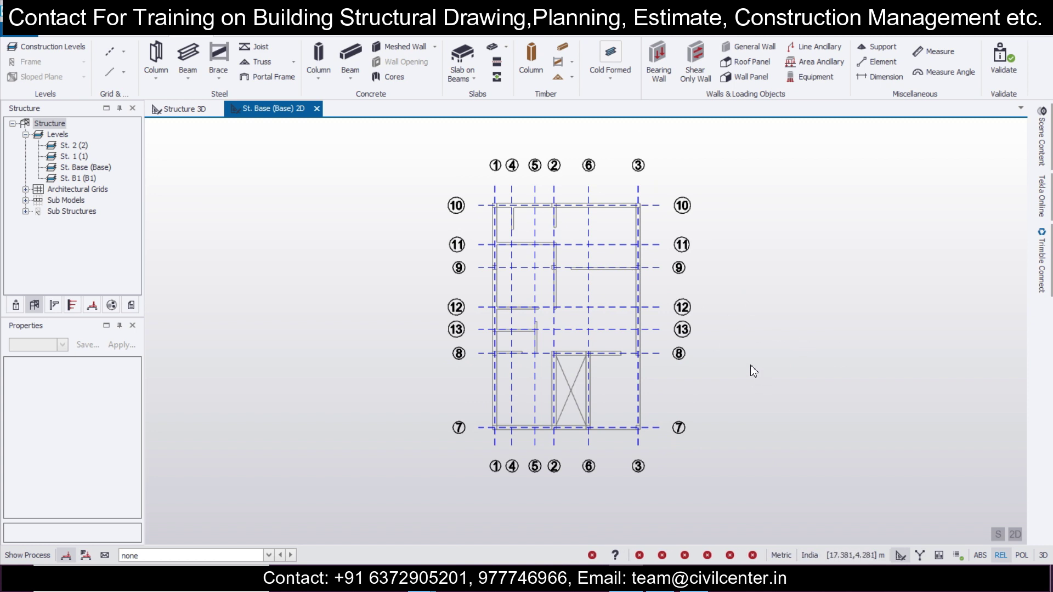
scroll(738, 352, "up", 1)
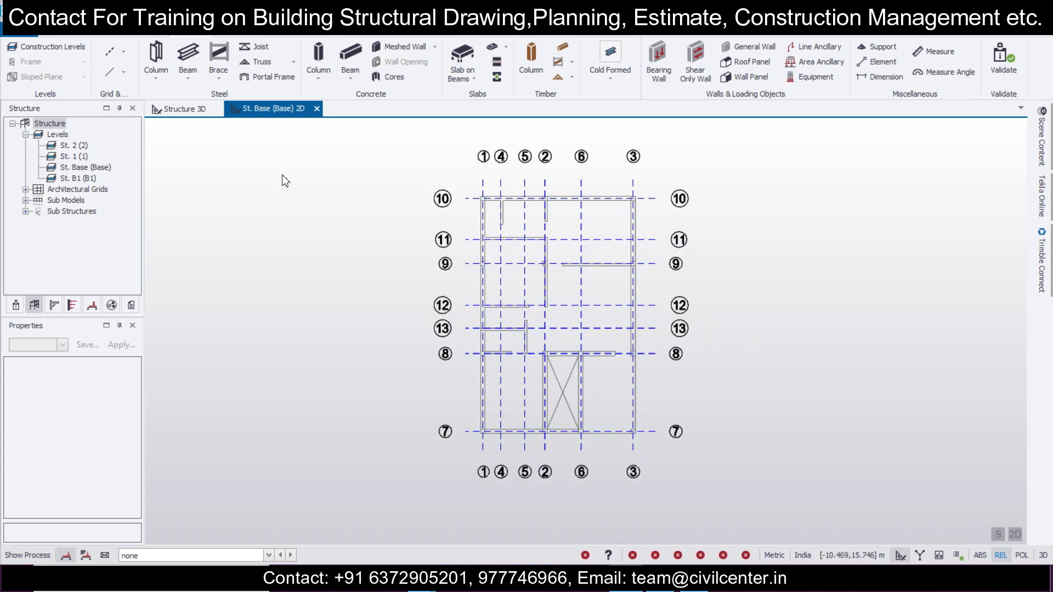
left_click(636, 209)
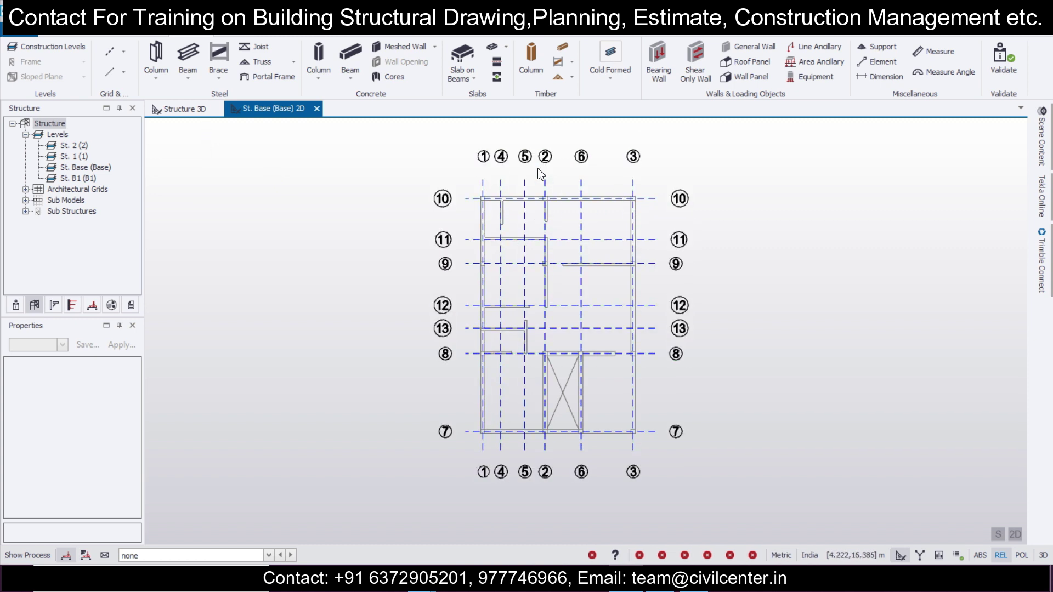
scroll(502, 186, "up", 4)
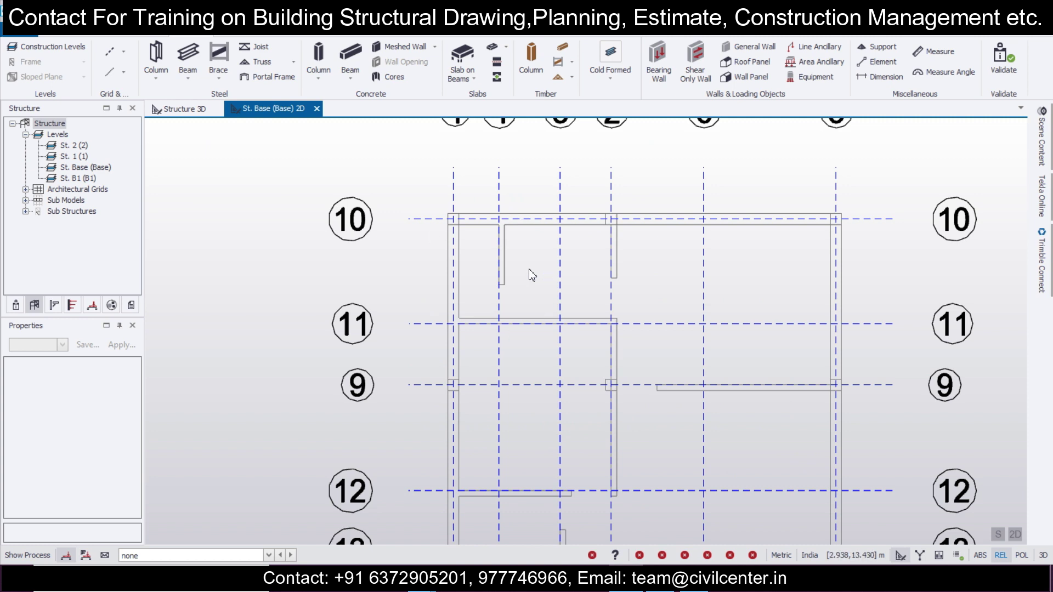
scroll(531, 274, "down", 5)
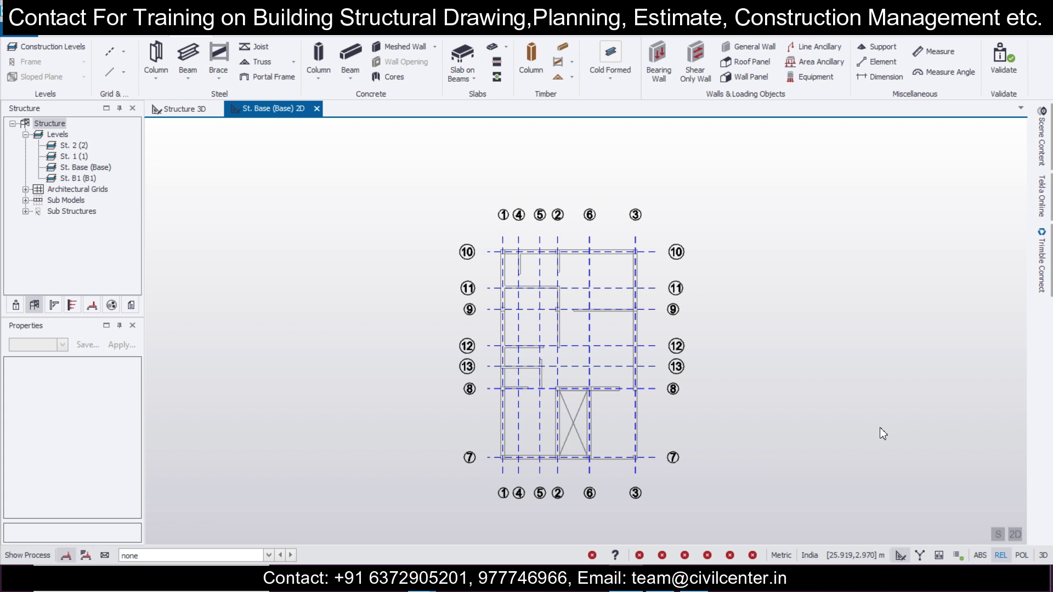
scroll(932, 444, "up", 4)
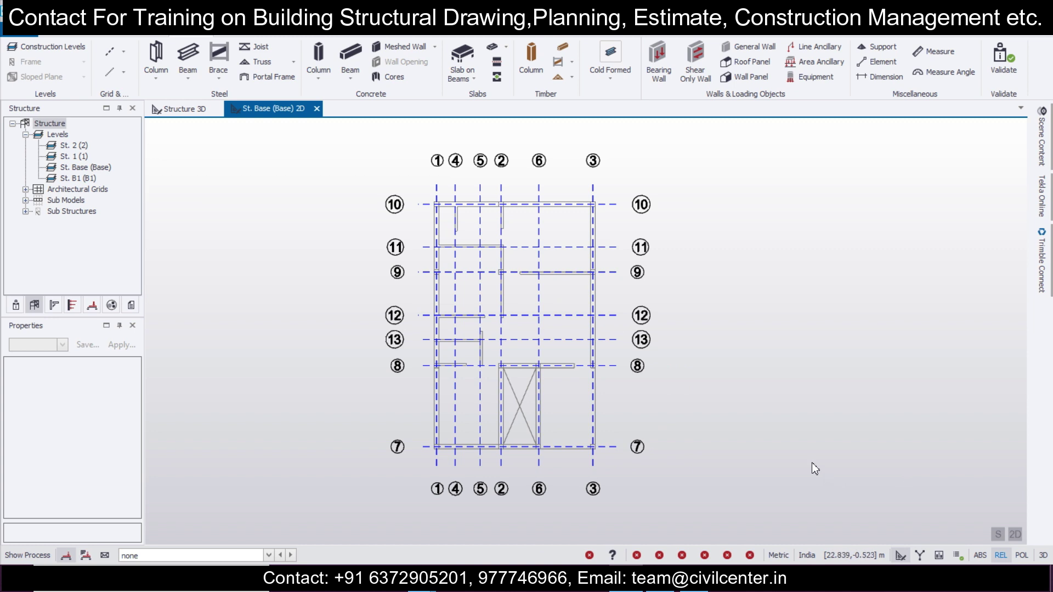
middle_click_drag(761, 407, 771, 398)
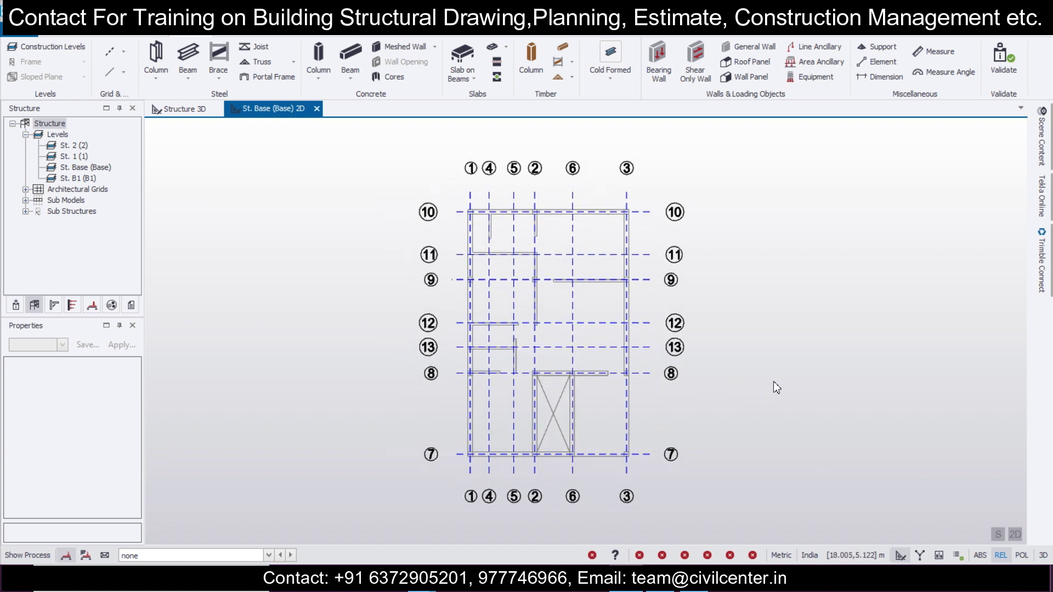